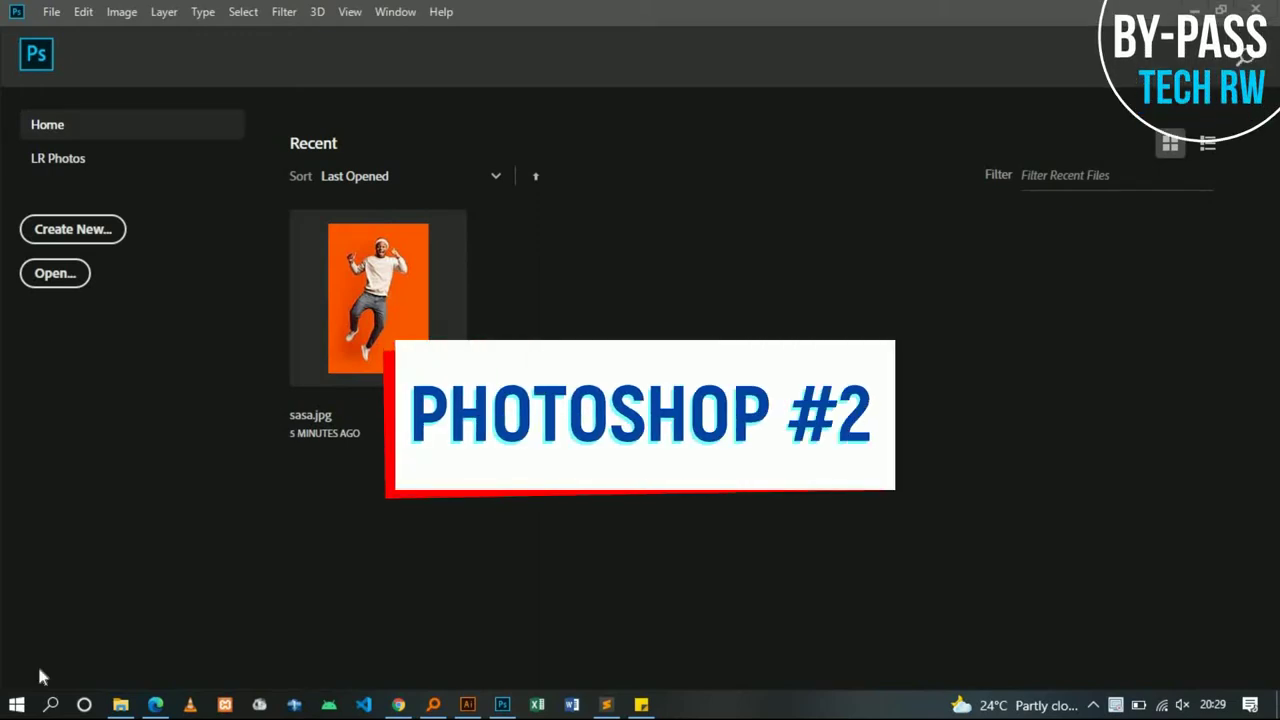
Create a new A4 Print-preset document in landscape orientation, named Untitled-1
{"action": "key", "text": "super+i"}
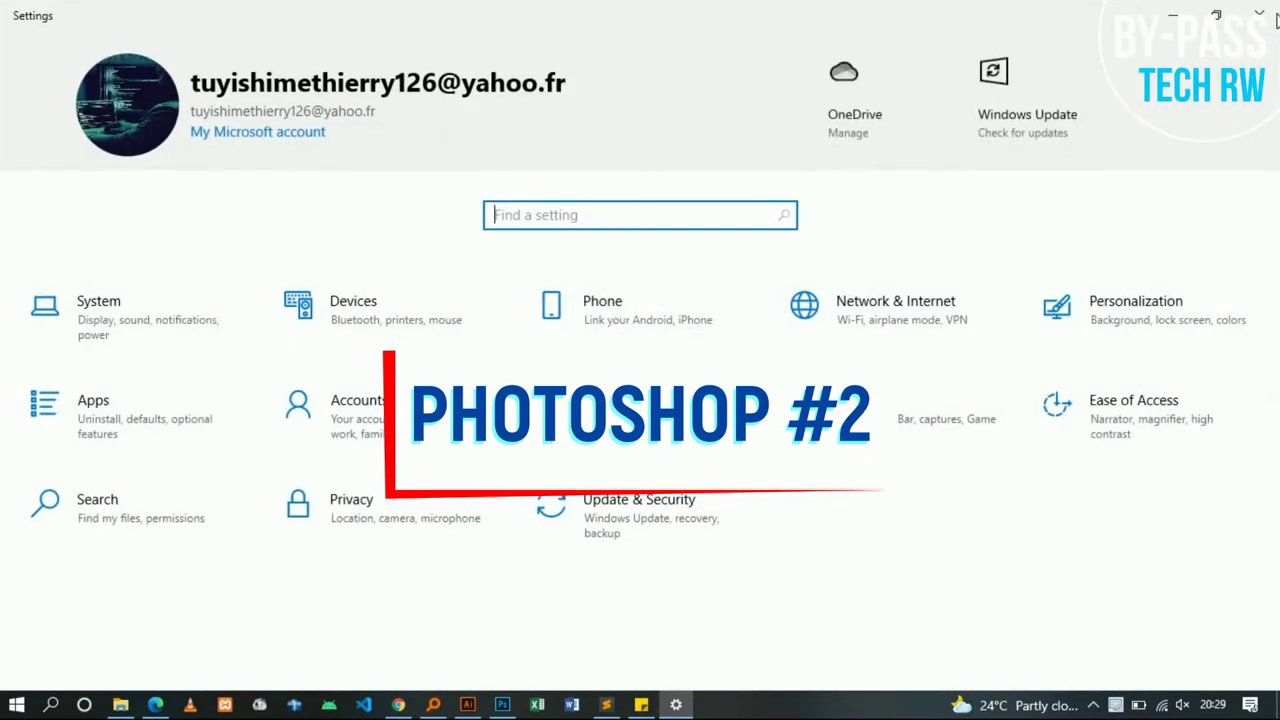
{"action": "key", "text": "alt+F4"}
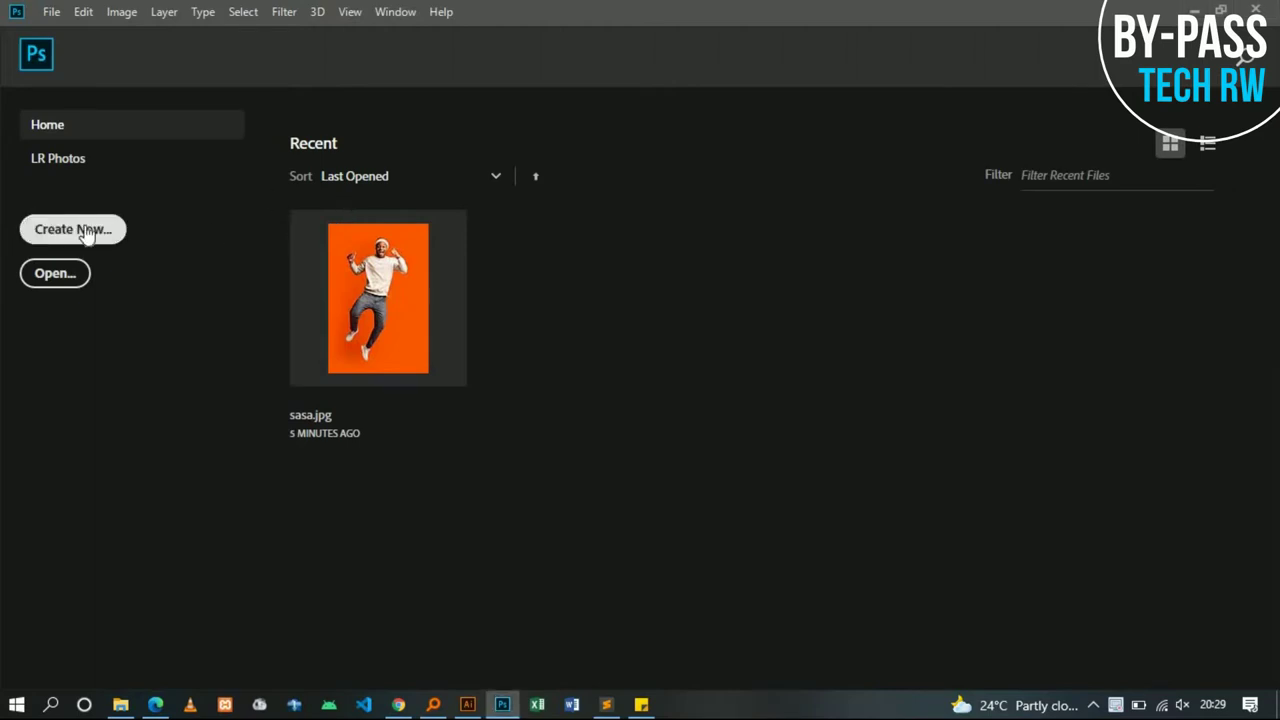
{"action": "left_click", "coordinate": [75, 229]}
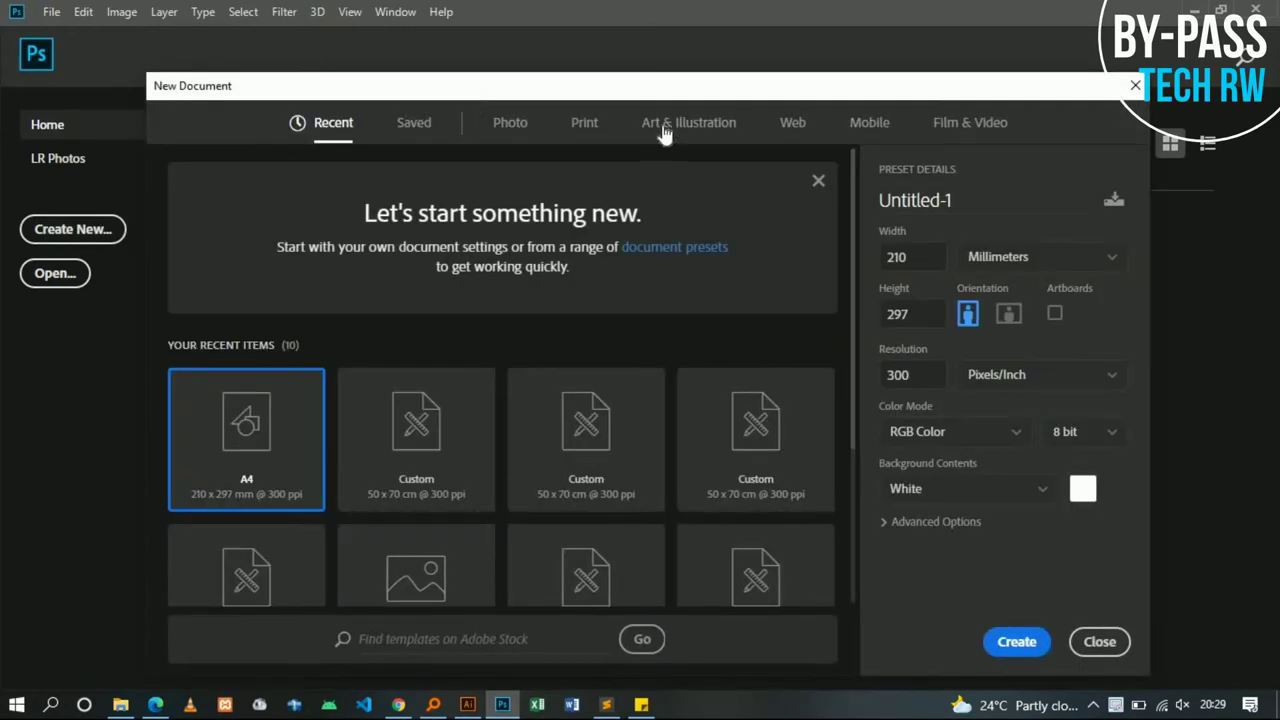
{"action": "left_click", "coordinate": [586, 124]}
{"action": "left_click", "coordinate": [773, 309]}
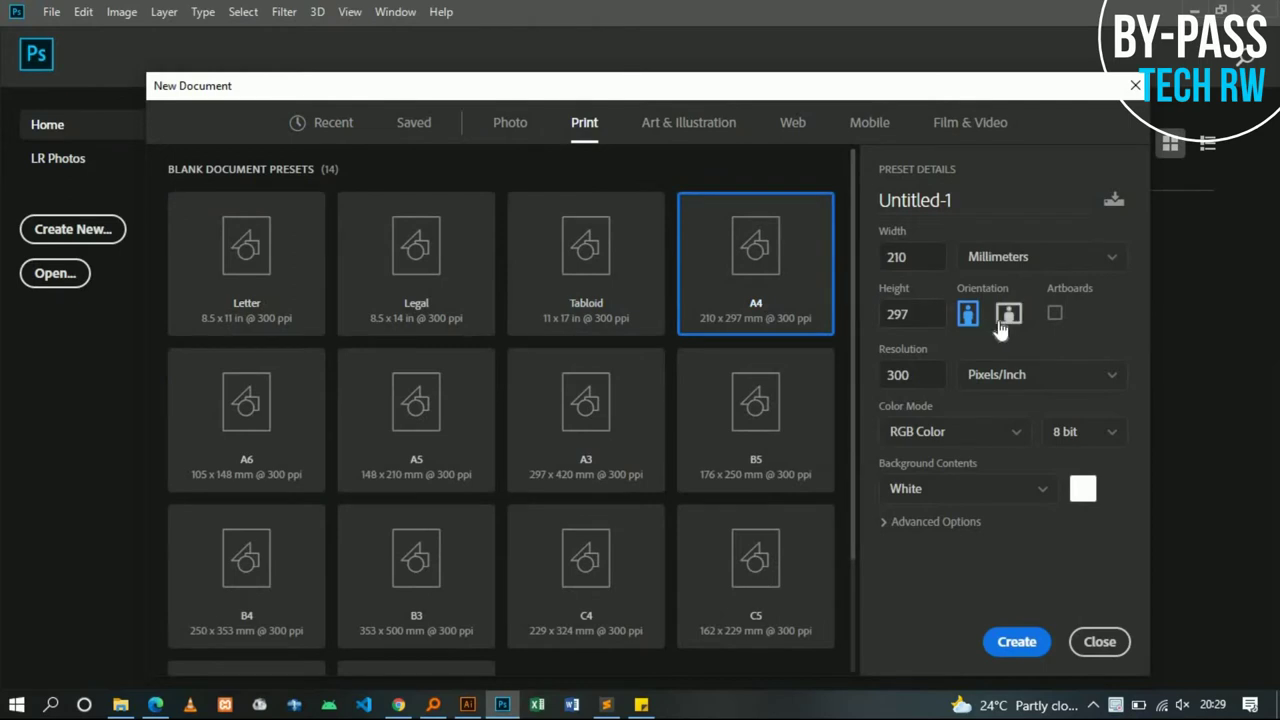
{"action": "left_click", "coordinate": [1008, 313]}
{"action": "left_click", "coordinate": [1020, 641]}
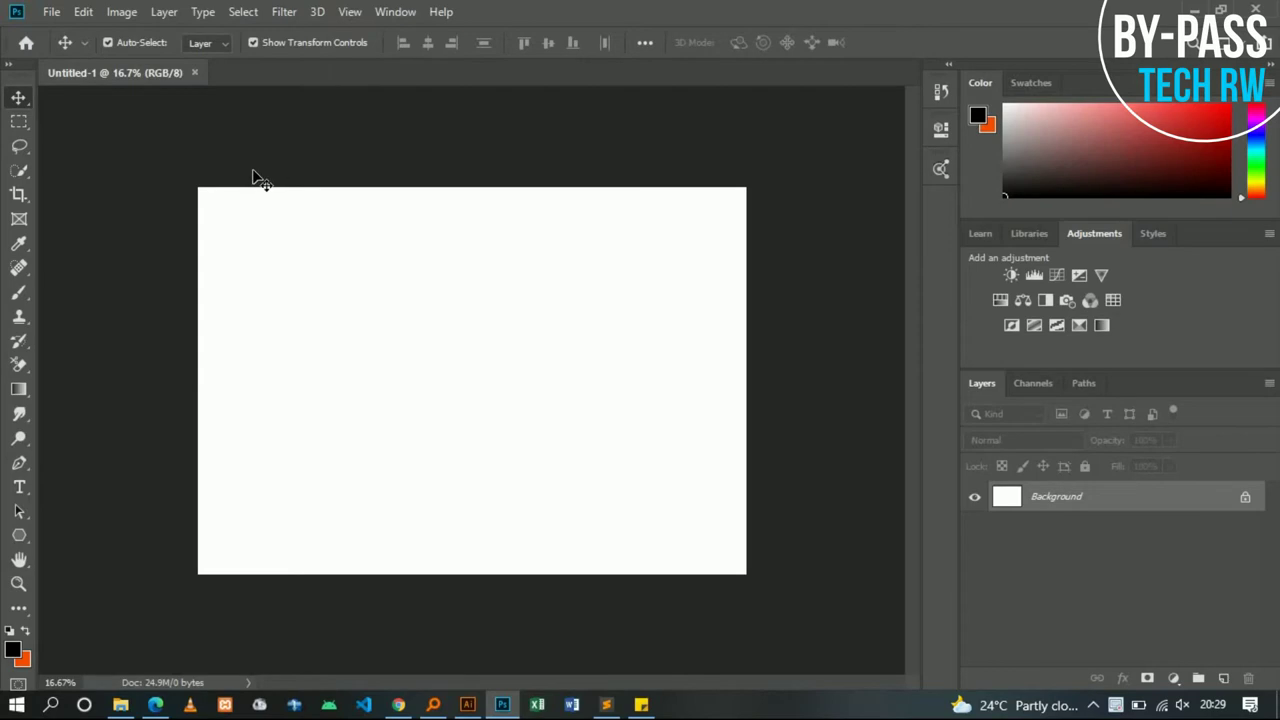
{"action": "mouse_move", "coordinate": [120, 705]}
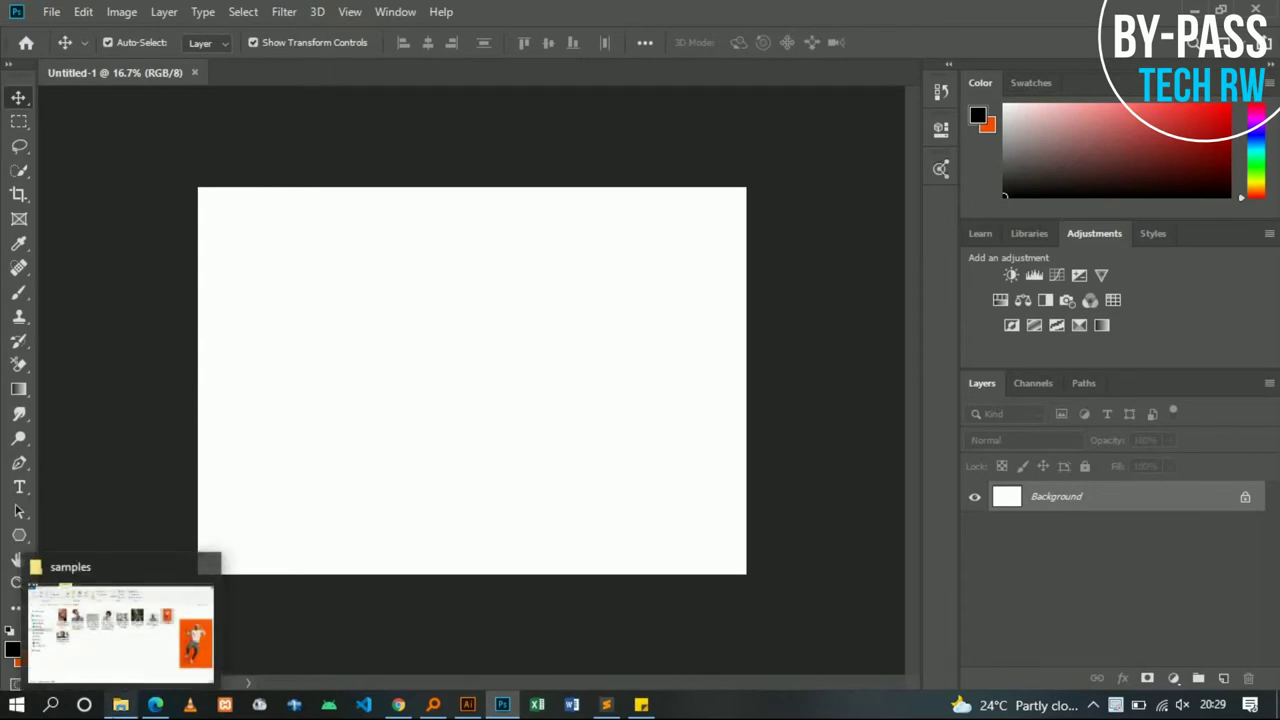
{"action": "left_click", "coordinate": [120, 637]}
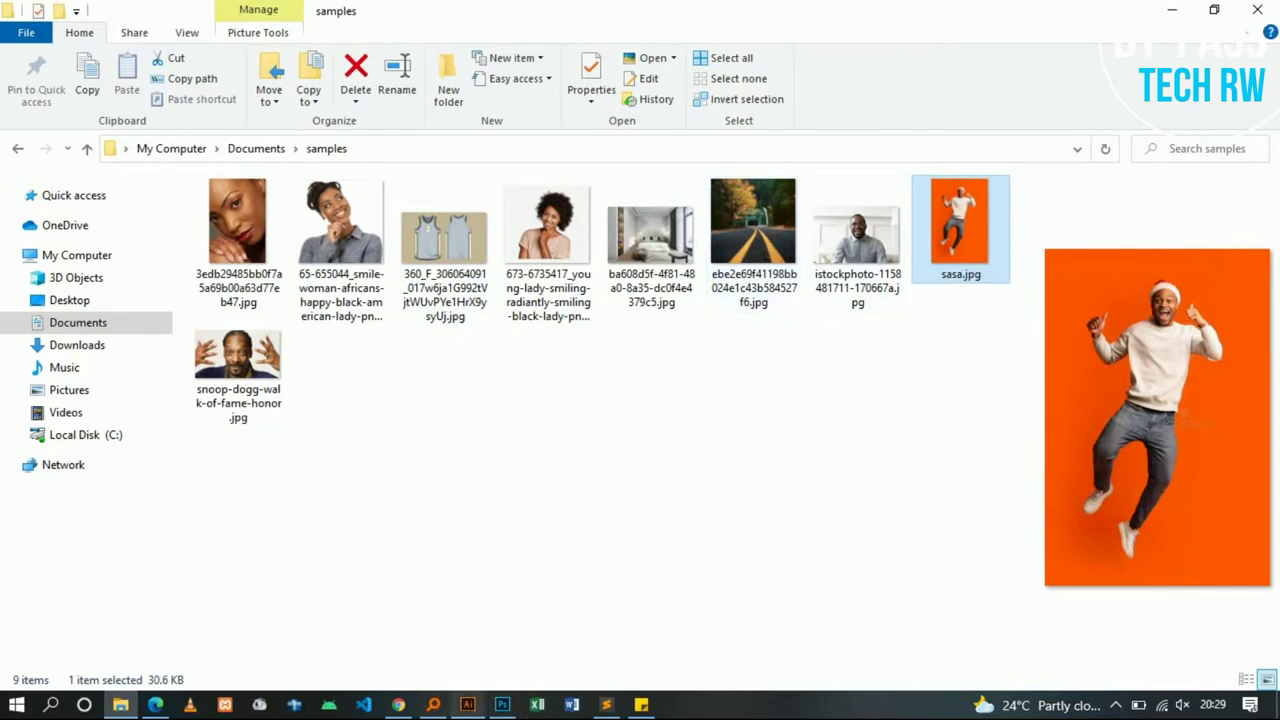
{"action": "mouse_move", "coordinate": [502, 705]}
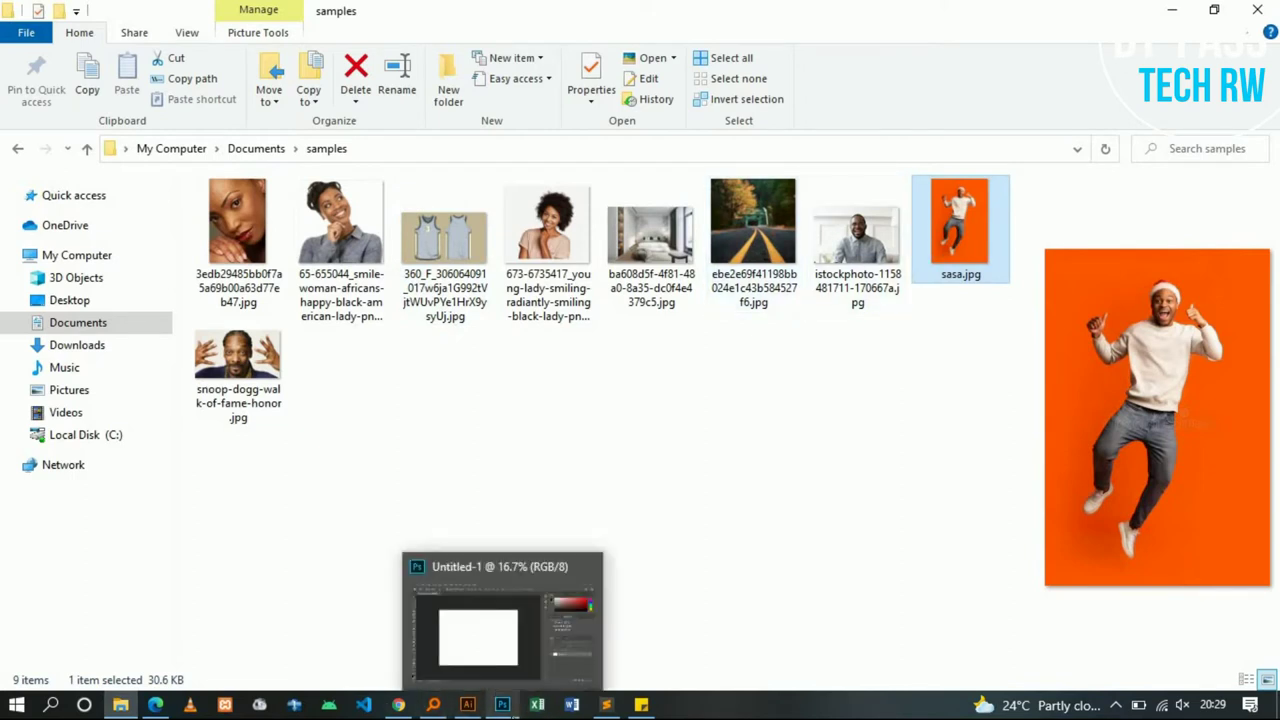
Return to Photoshop and open the File menu, then dismiss it unused
{"action": "left_click", "coordinate": [494, 702]}
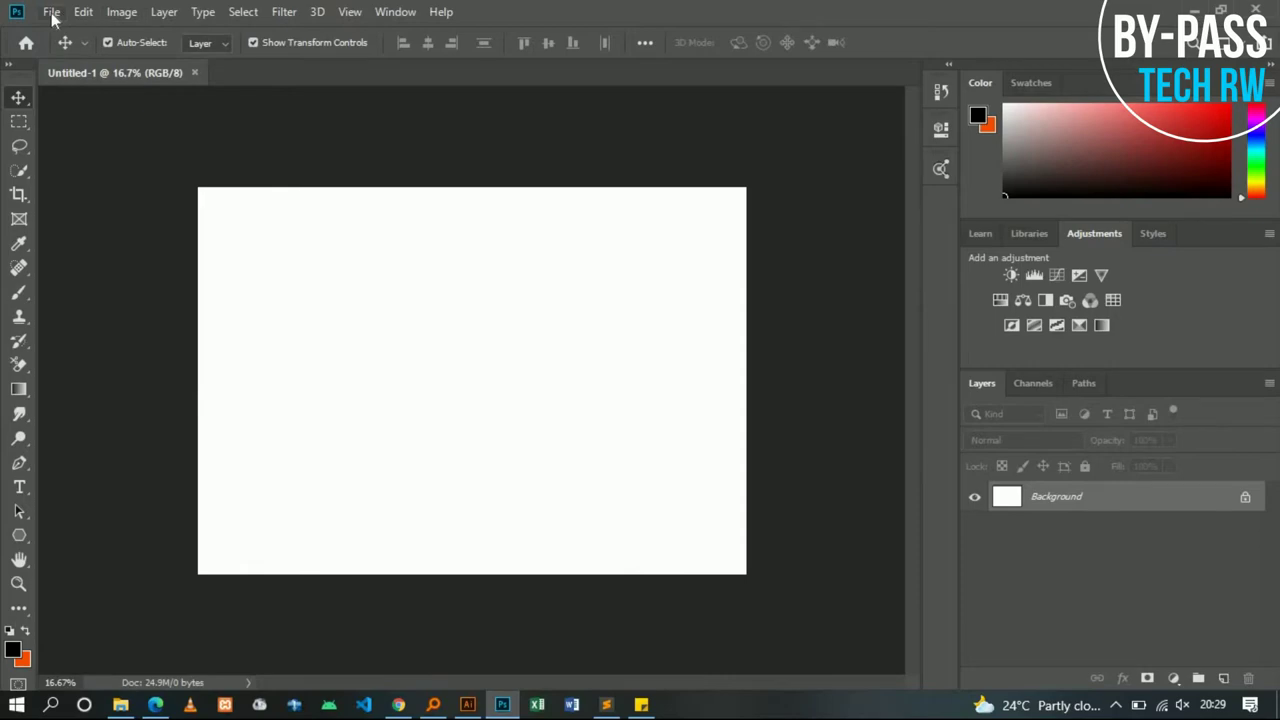
{"action": "left_click", "coordinate": [51, 12]}
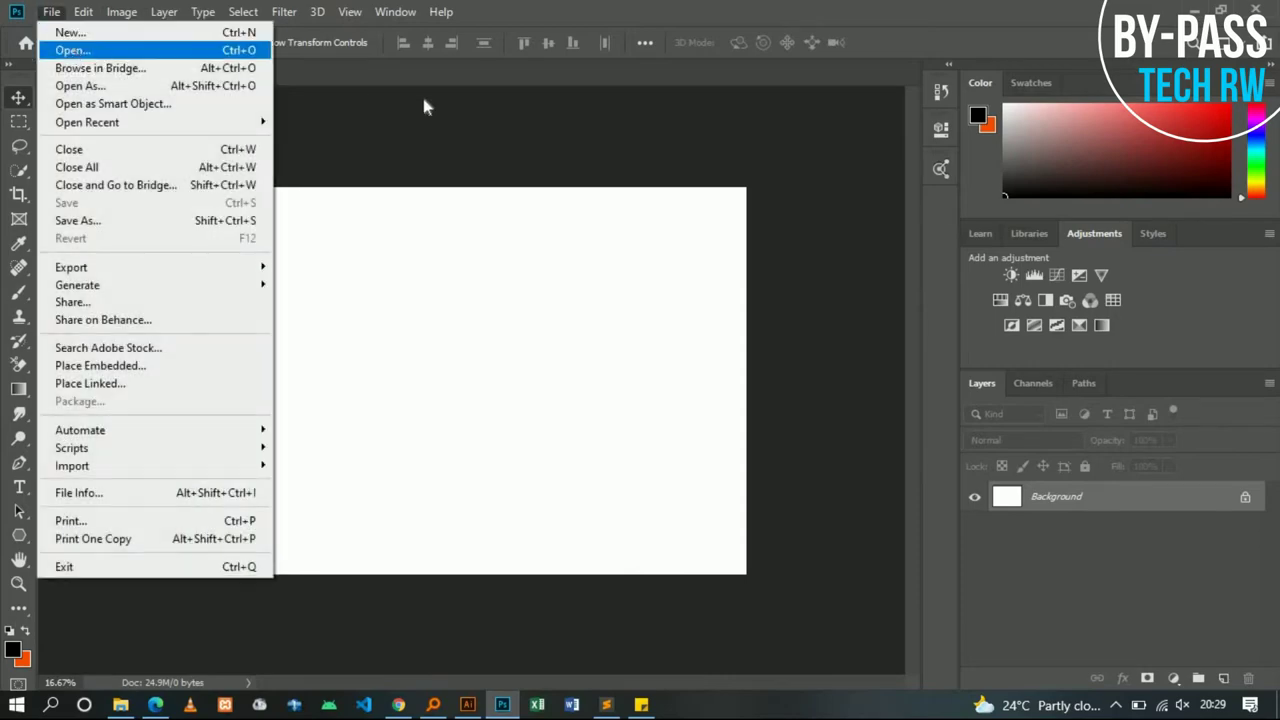
{"action": "left_click", "coordinate": [339, 190]}
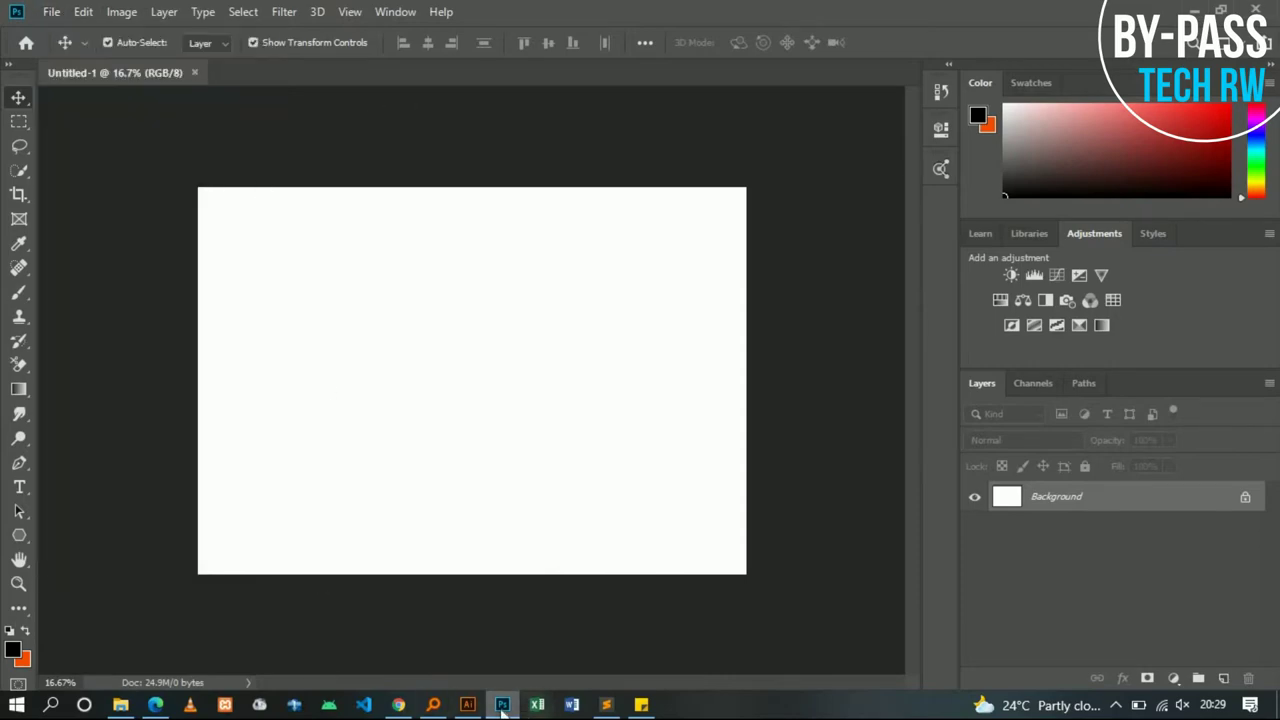
Drag sasa.jpg from the samples folder onto Photoshop's tab bar as a document
{"action": "left_click", "coordinate": [502, 706]}
{"action": "left_click", "coordinate": [873, 235]}
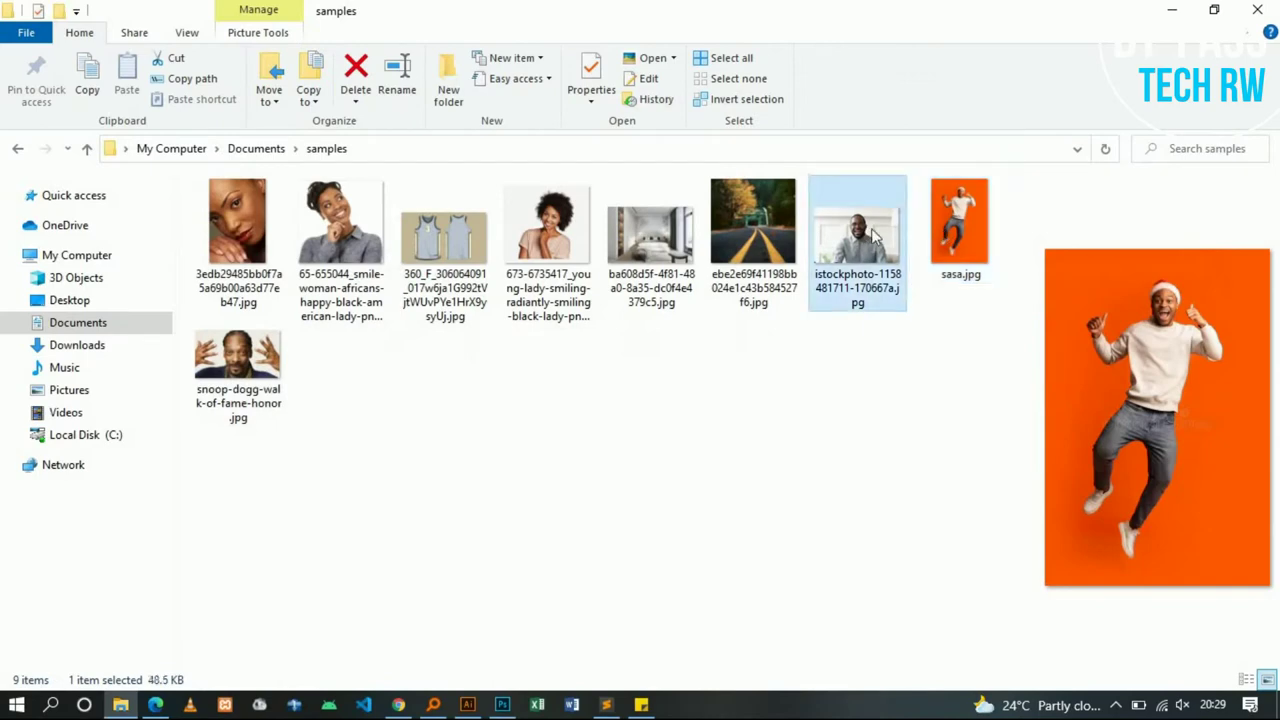
{"action": "mouse_move", "coordinate": [940, 228]}
{"action": "left_mouse_down"}
{"action": "mouse_move", "coordinate": [470, 690]}
{"action": "mouse_move", "coordinate": [477, 311]}
{"action": "mouse_move", "coordinate": [411, 221]}
{"action": "mouse_move", "coordinate": [357, 429]}
{"action": "mouse_move", "coordinate": [427, 324]}
{"action": "mouse_move", "coordinate": [381, 309]}
{"action": "left_mouse_up"}
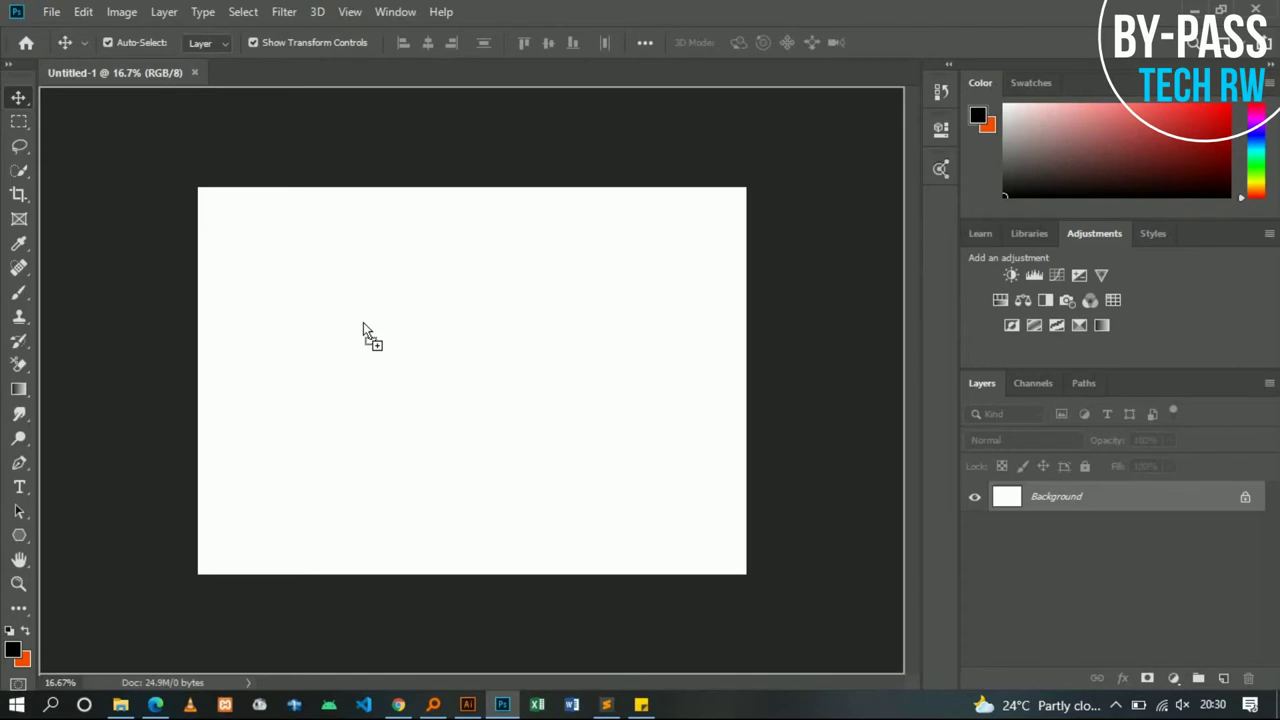
{"action": "mouse_move", "coordinate": [363, 322]}
{"action": "left_mouse_down"}
{"action": "mouse_move", "coordinate": [286, 228]}
{"action": "mouse_move", "coordinate": [280, 166]}
{"action": "mouse_move", "coordinate": [286, 229]}
{"action": "mouse_move", "coordinate": [251, 126]}
{"action": "mouse_move", "coordinate": [249, 171]}
{"action": "mouse_move", "coordinate": [255, 76]}
{"action": "left_mouse_up"}
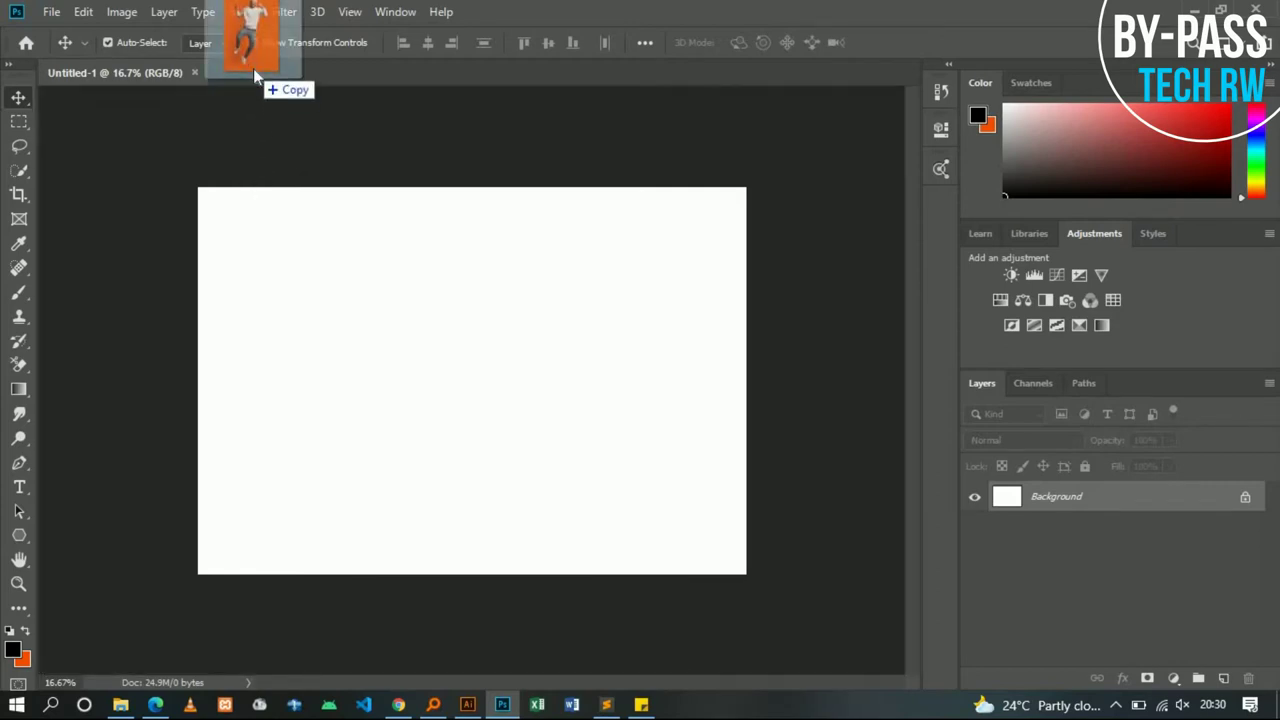
{"action": "left_click_drag", "start_coordinate": [254, 72], "coordinate": [254, 72]}
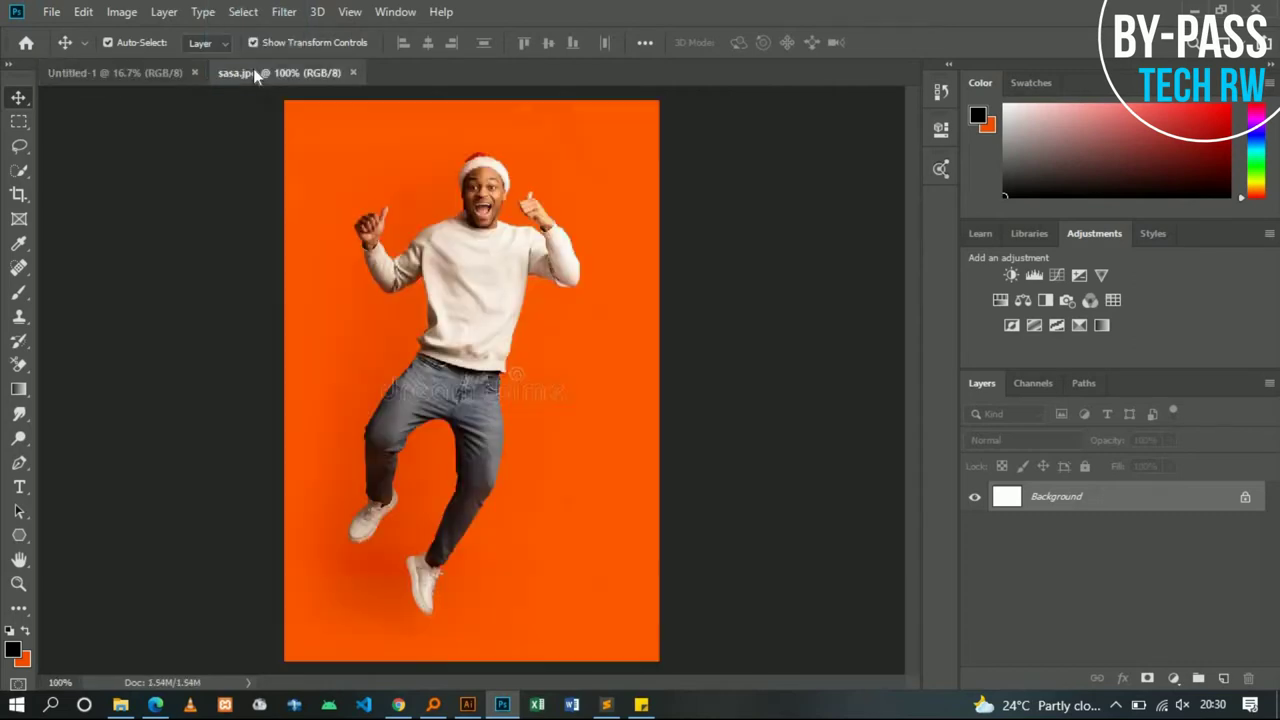
Close the sasa.jpg document and drag sasa.jpg onto the blank Untitled-1 canvas
{"action": "left_click", "coordinate": [358, 72]}
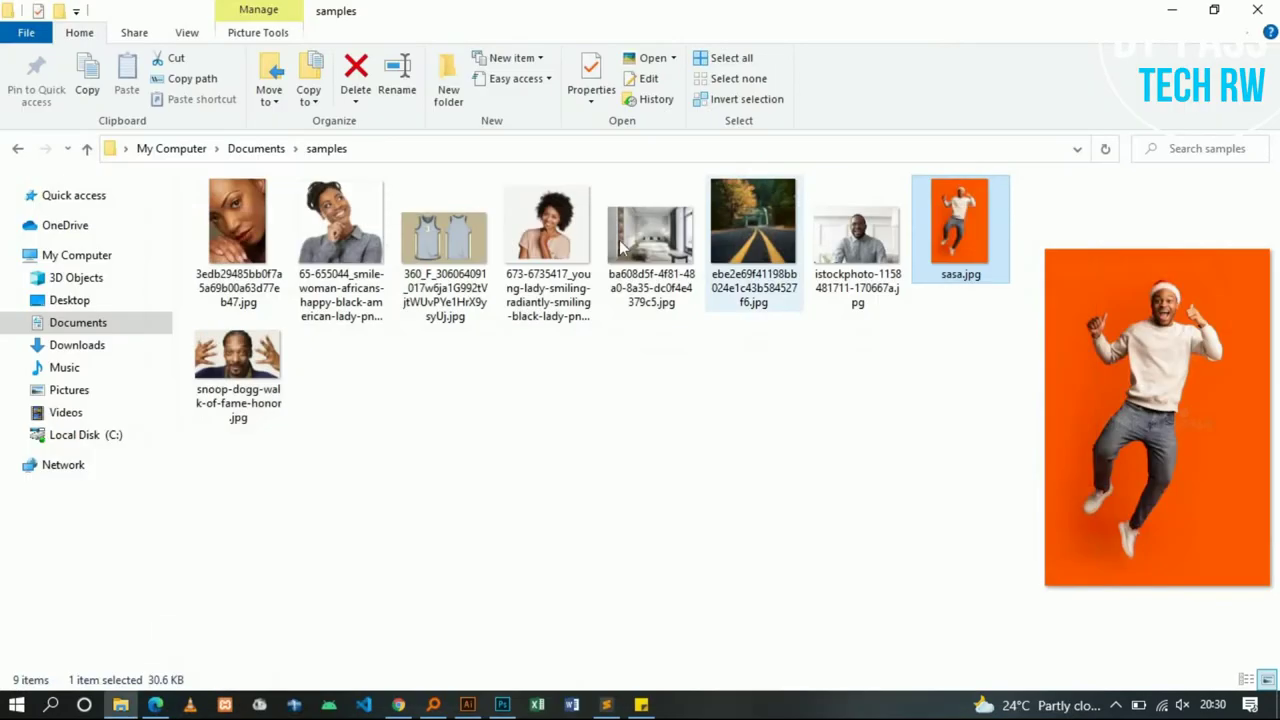
{"action": "left_click_drag", "start_coordinate": [578, 638], "coordinate": [513, 708]}
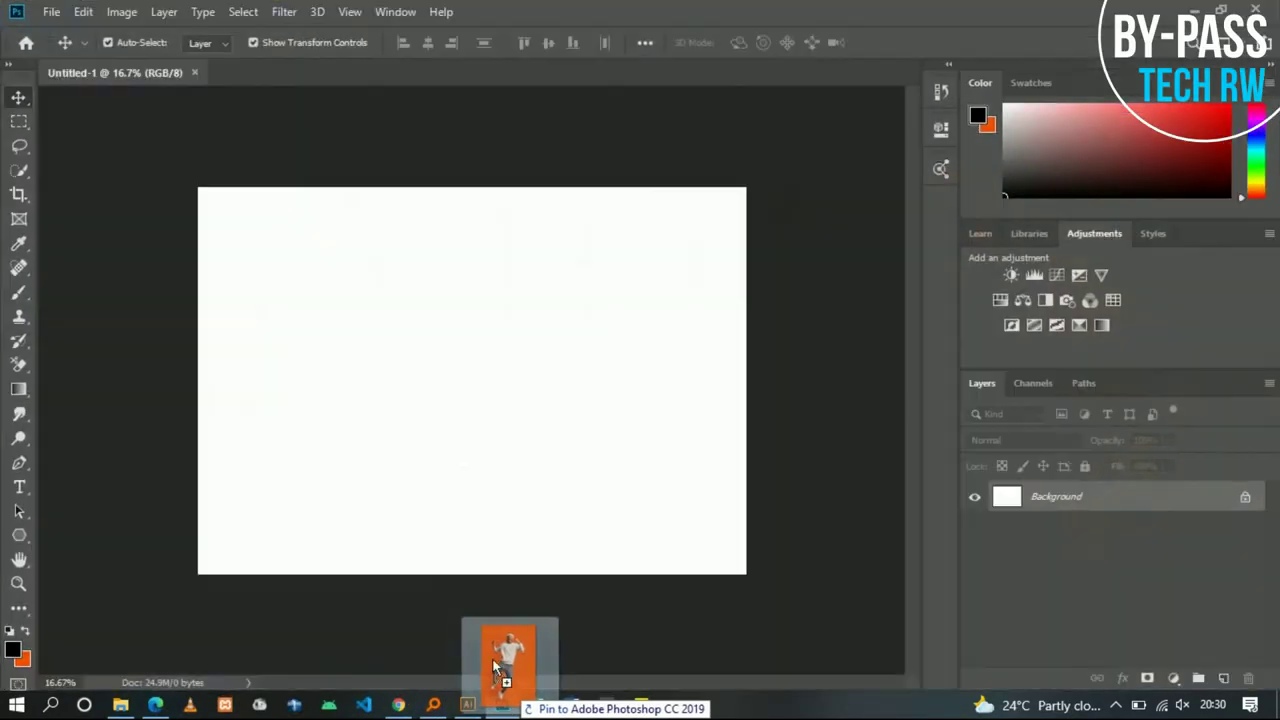
{"action": "left_click_drag", "start_coordinate": [513, 708], "coordinate": [460, 378]}
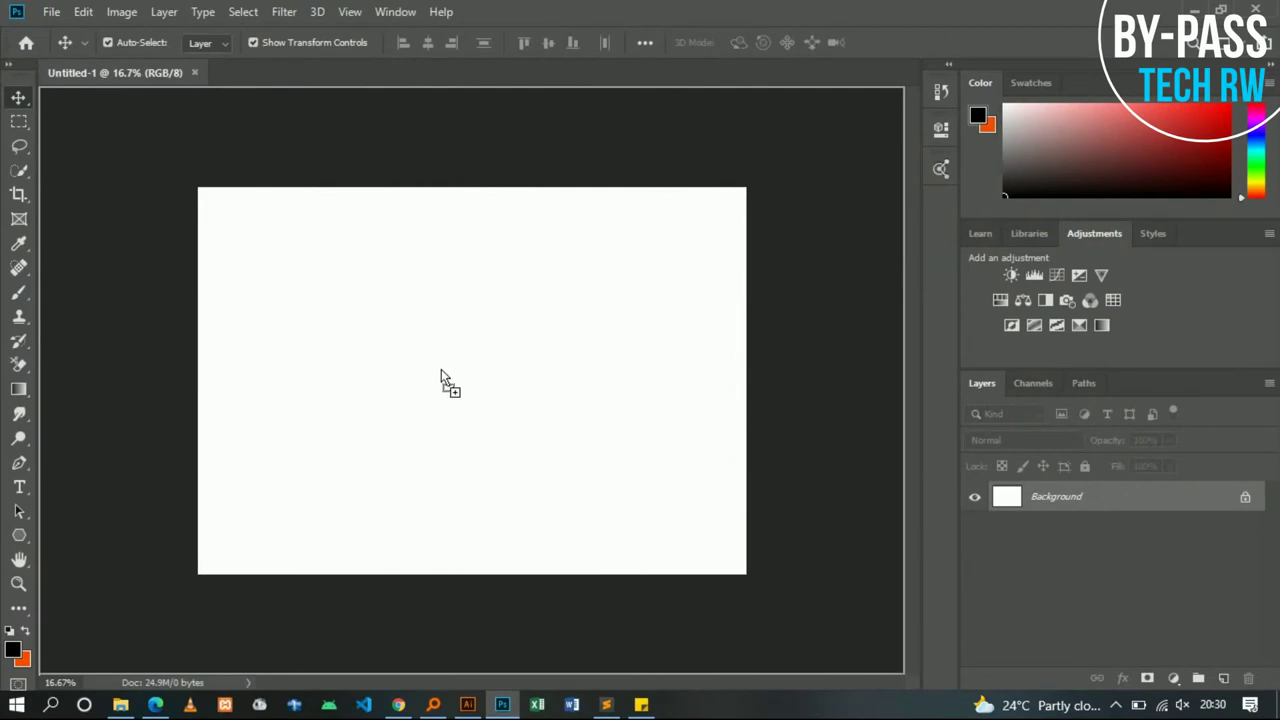
{"action": "left_click_drag", "start_coordinate": [441, 369], "coordinate": [441, 370]}
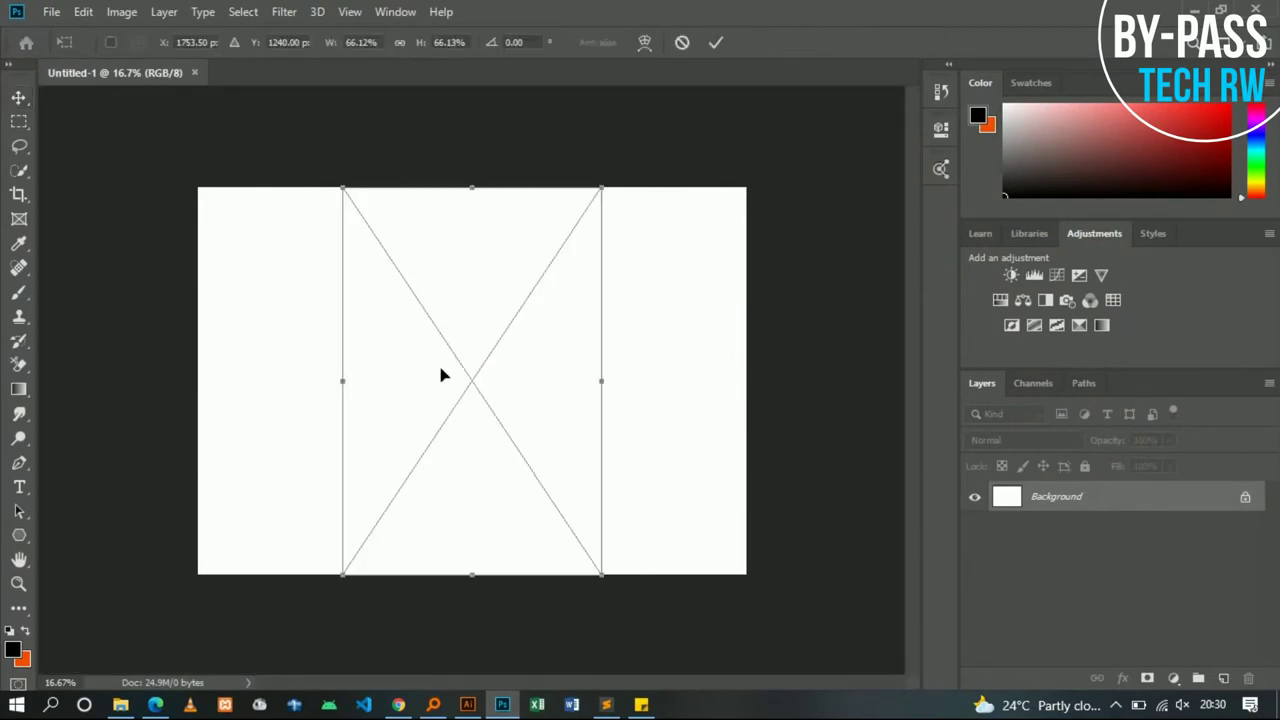
Confirm the placed photo, shift it, then delete the sasa layer
{"action": "left_click", "coordinate": [714, 44]}
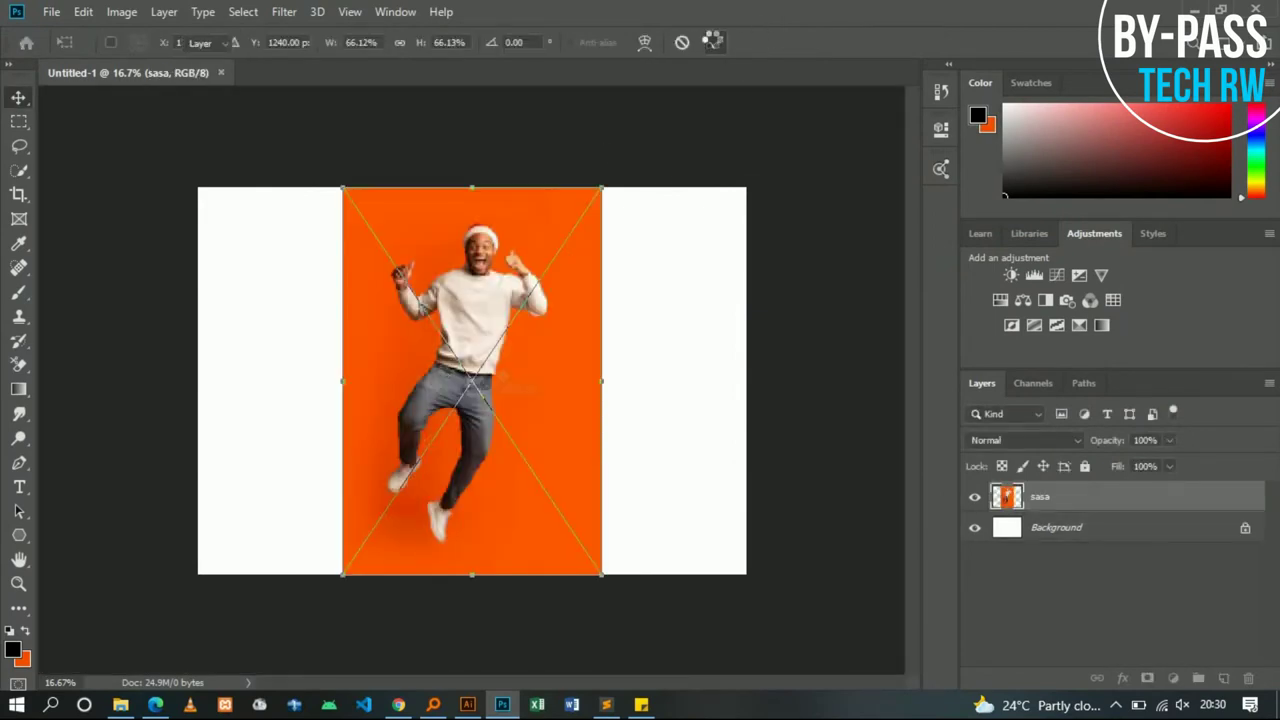
{"action": "left_click_drag", "start_coordinate": [477, 325], "coordinate": [411, 325]}
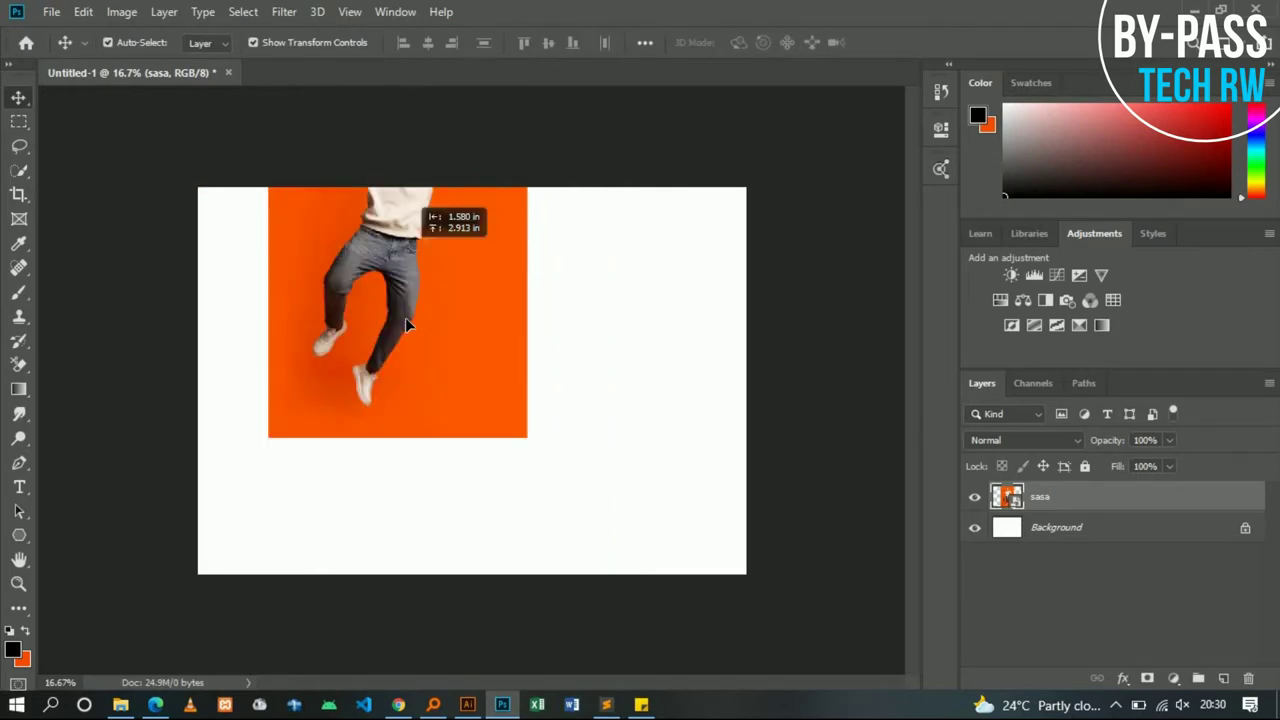
{"action": "key", "text": "Delete"}
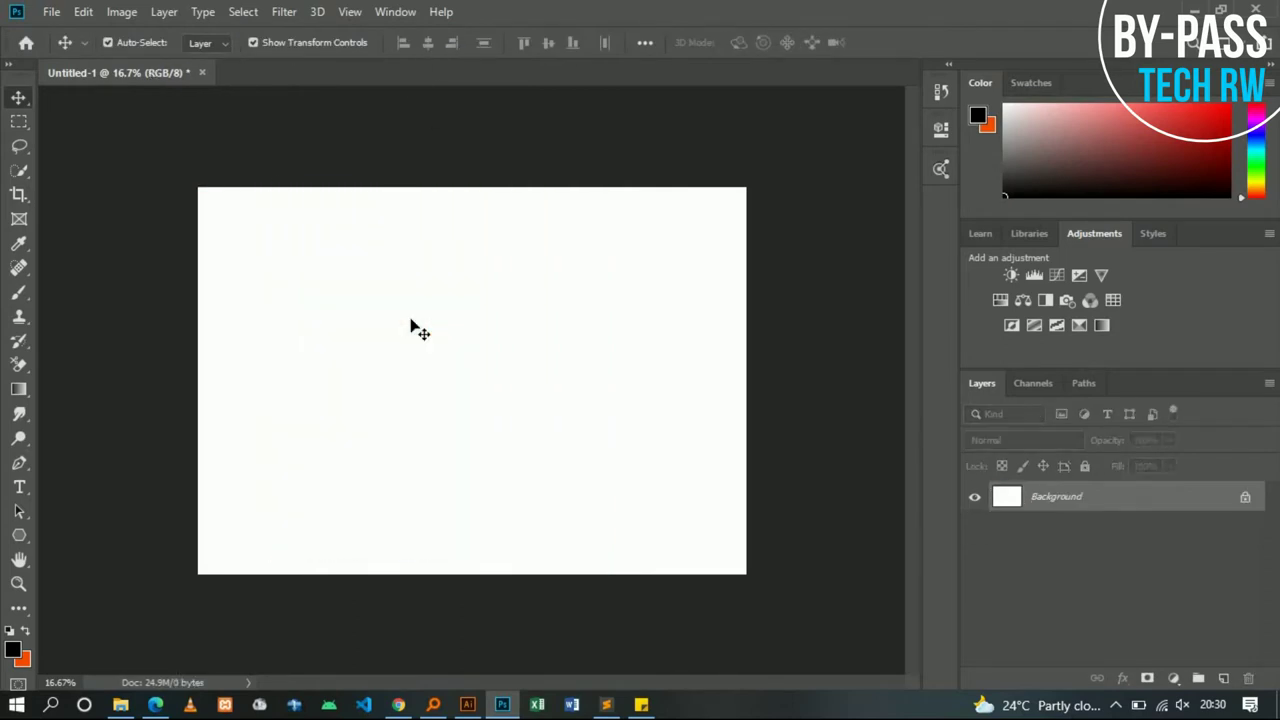
Reopen sasa.jpg as its own document by dragging it onto Photoshop's tab bar
{"action": "left_click", "coordinate": [502, 705]}
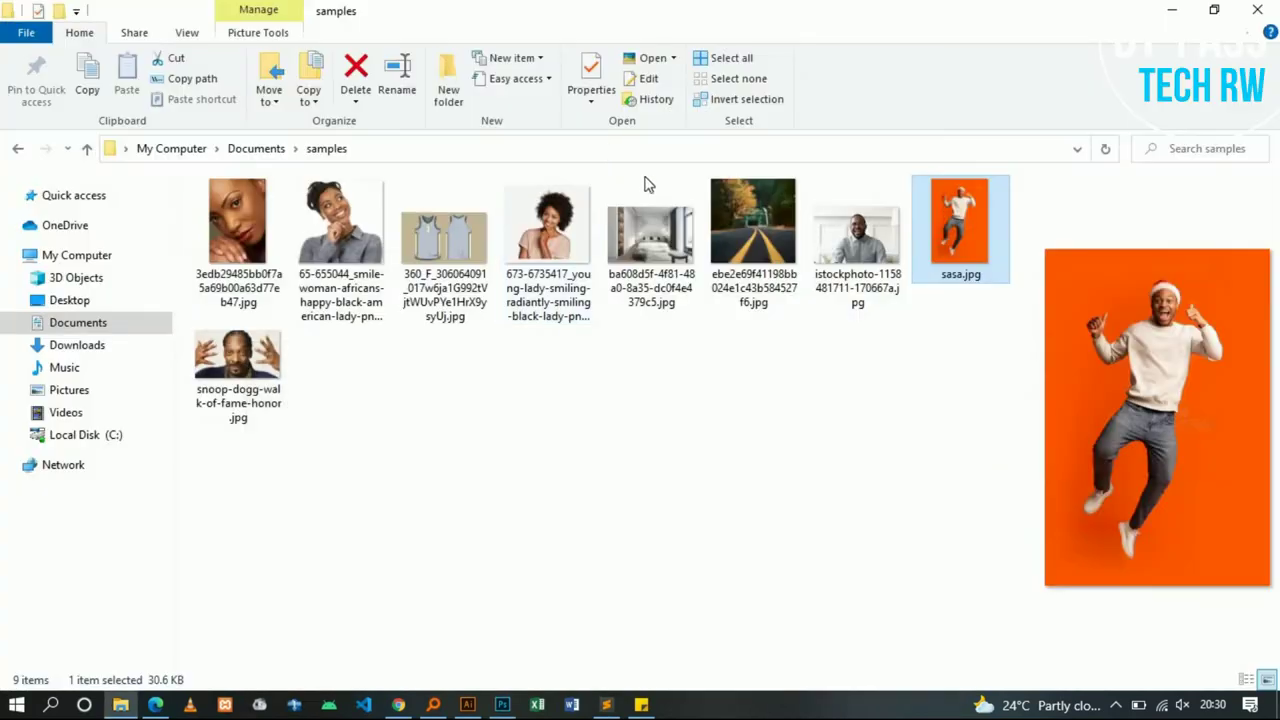
{"action": "left_click_drag", "start_coordinate": [960, 225], "coordinate": [502, 708]}
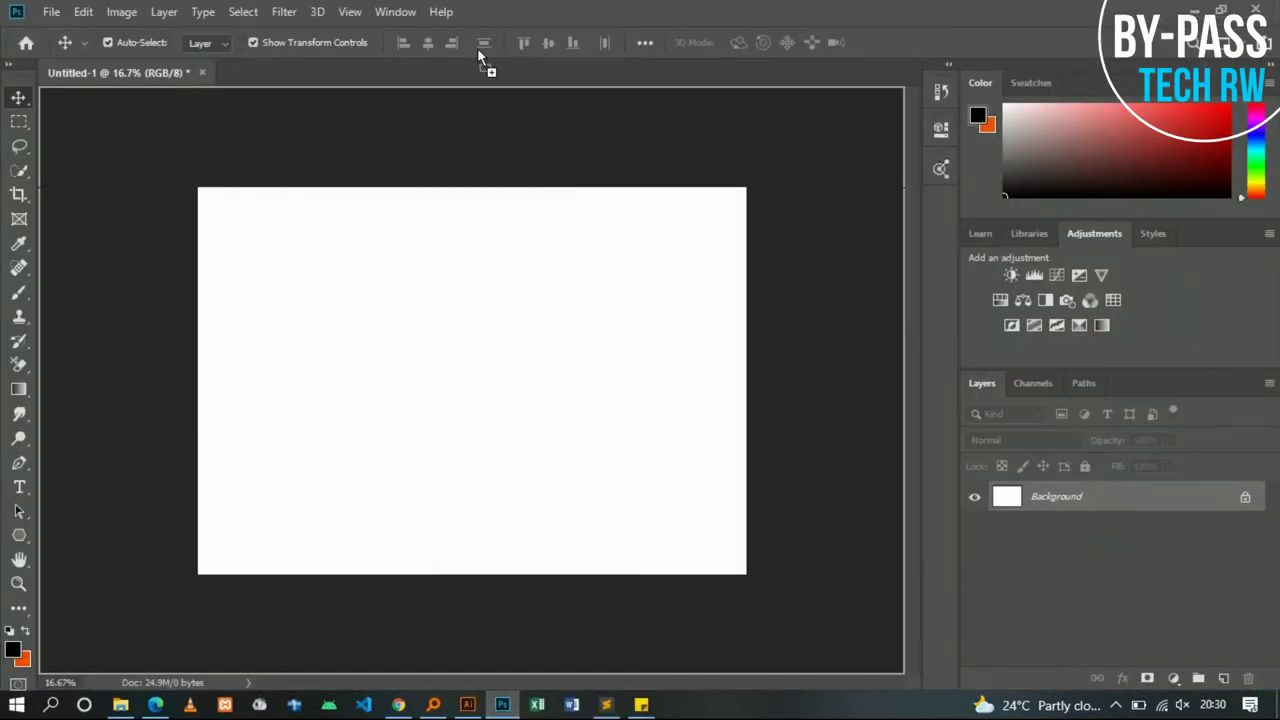
{"action": "left_click_drag", "start_coordinate": [503, 708], "coordinate": [474, 59]}
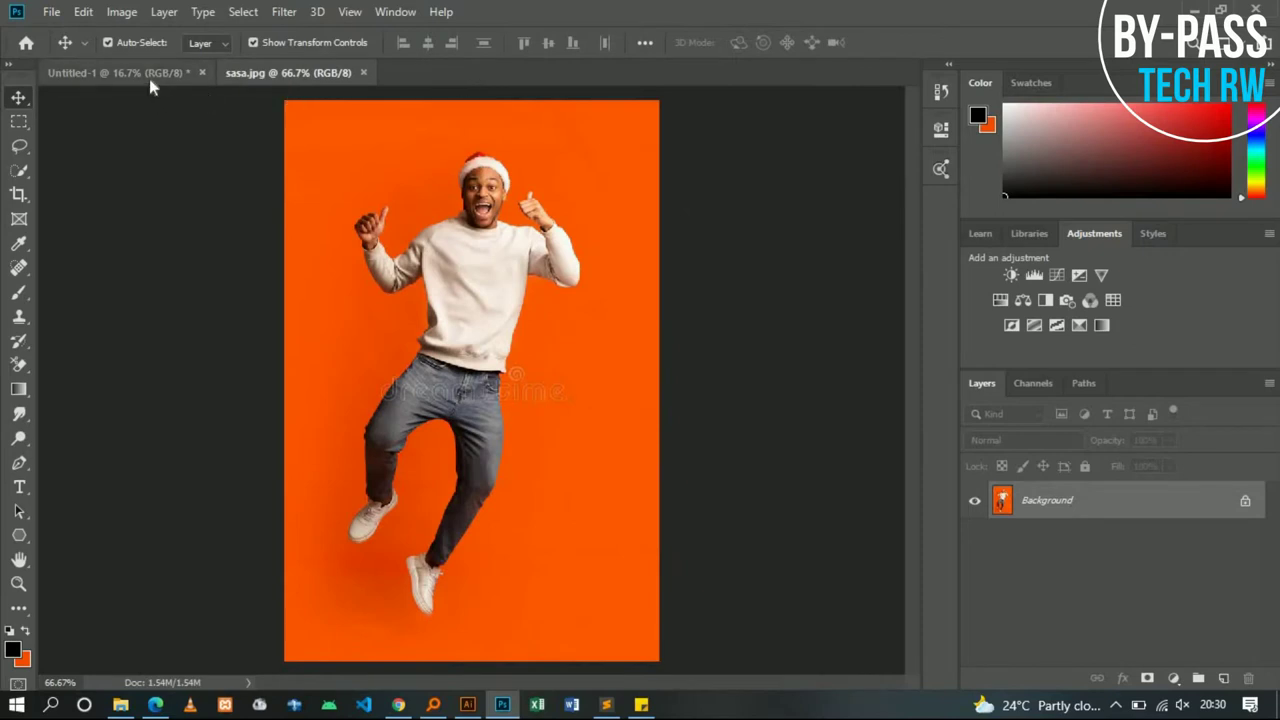
Toggle between the Untitled-1 and sasa.jpg tabs, ending on sasa.jpg
{"action": "left_click", "coordinate": [149, 77]}
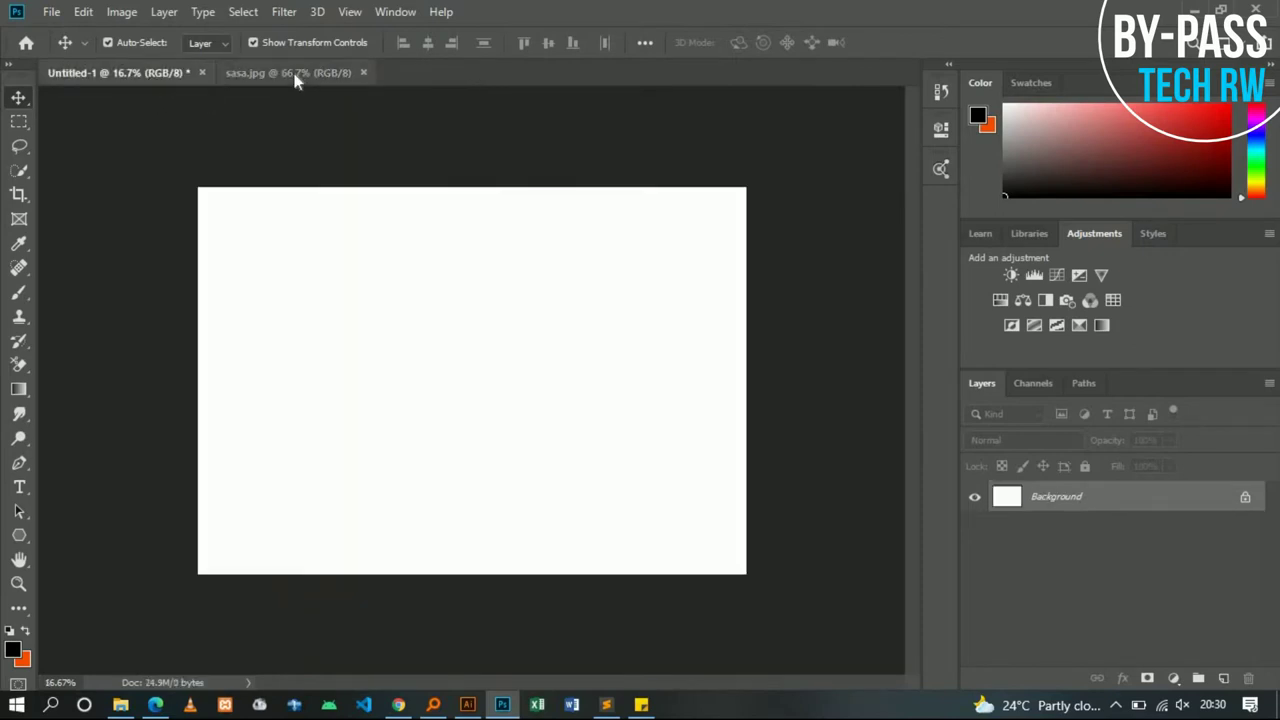
{"action": "left_click", "coordinate": [295, 74]}
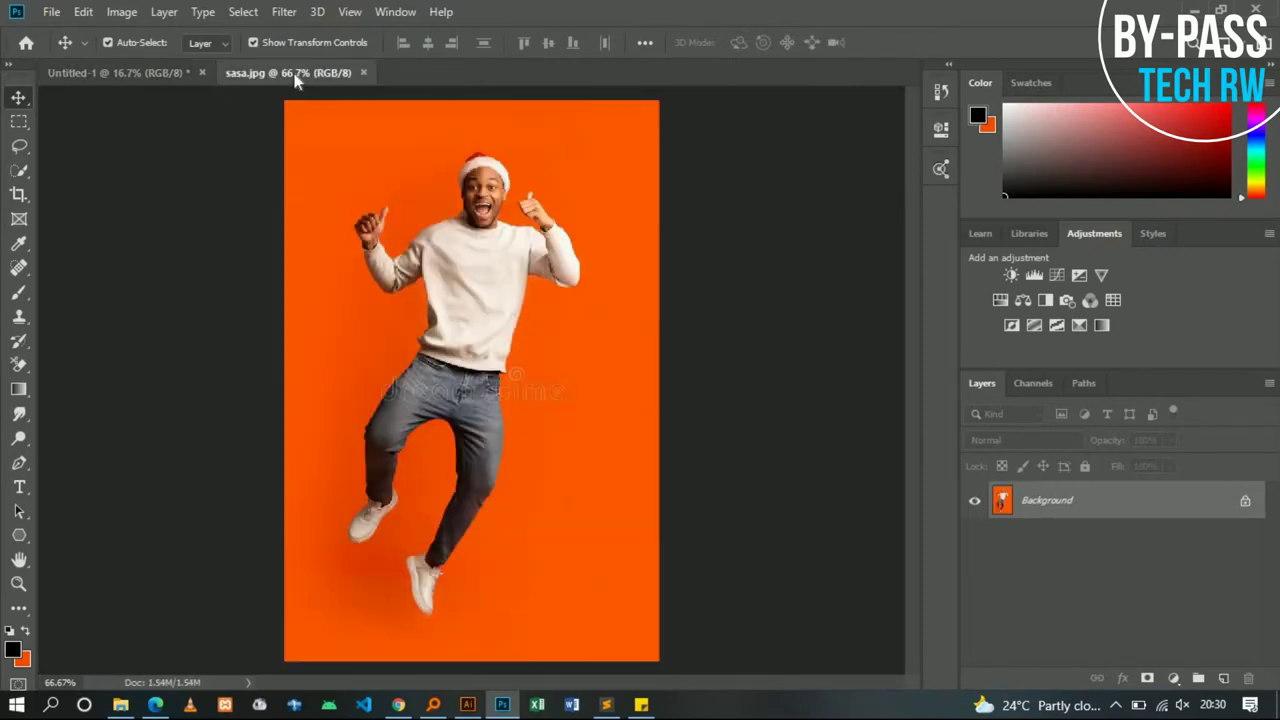
{"action": "left_click", "coordinate": [146, 72]}
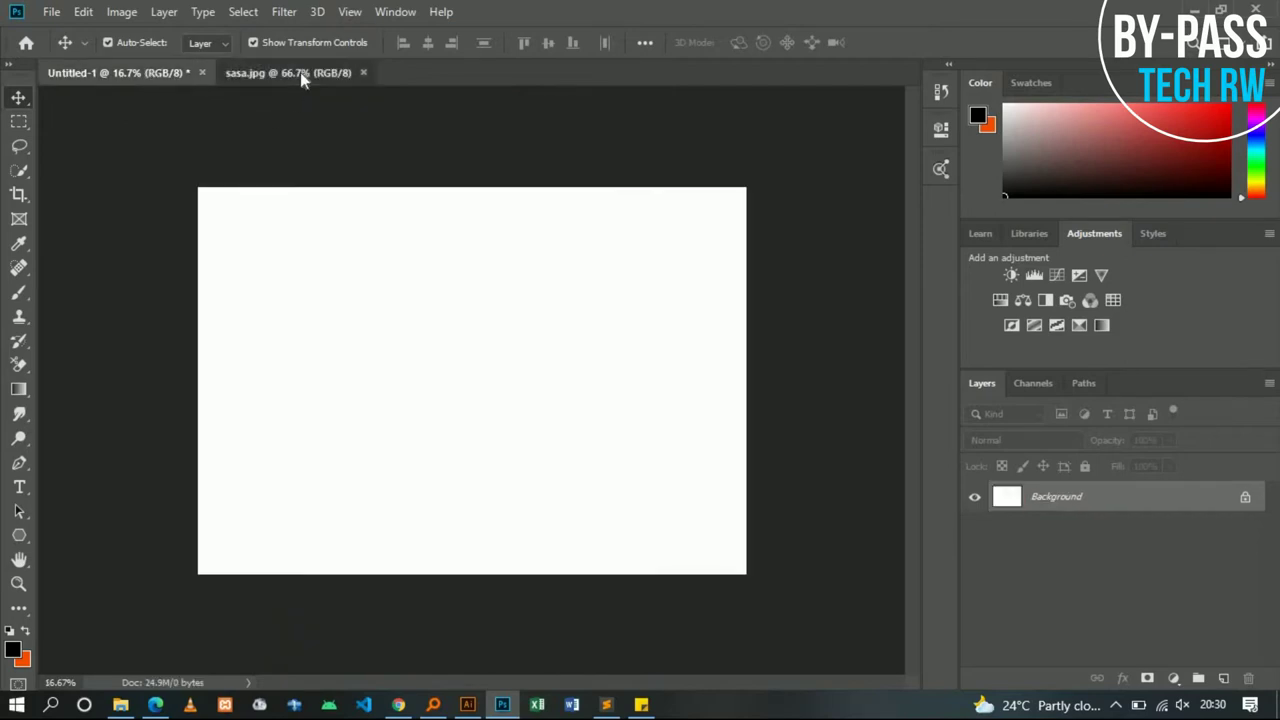
{"action": "left_click", "coordinate": [300, 72]}
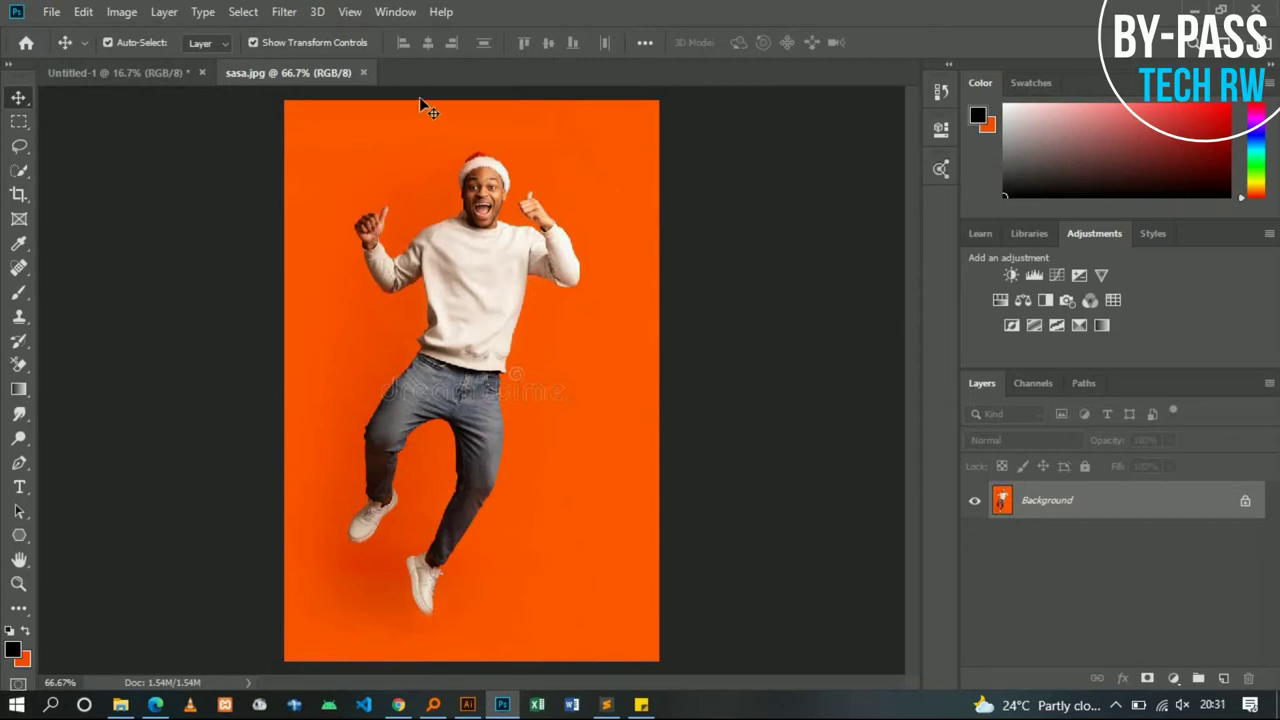
Browse the Window menu and toggle between the Libraries and Adjustments panels
{"action": "left_click", "coordinate": [400, 12]}
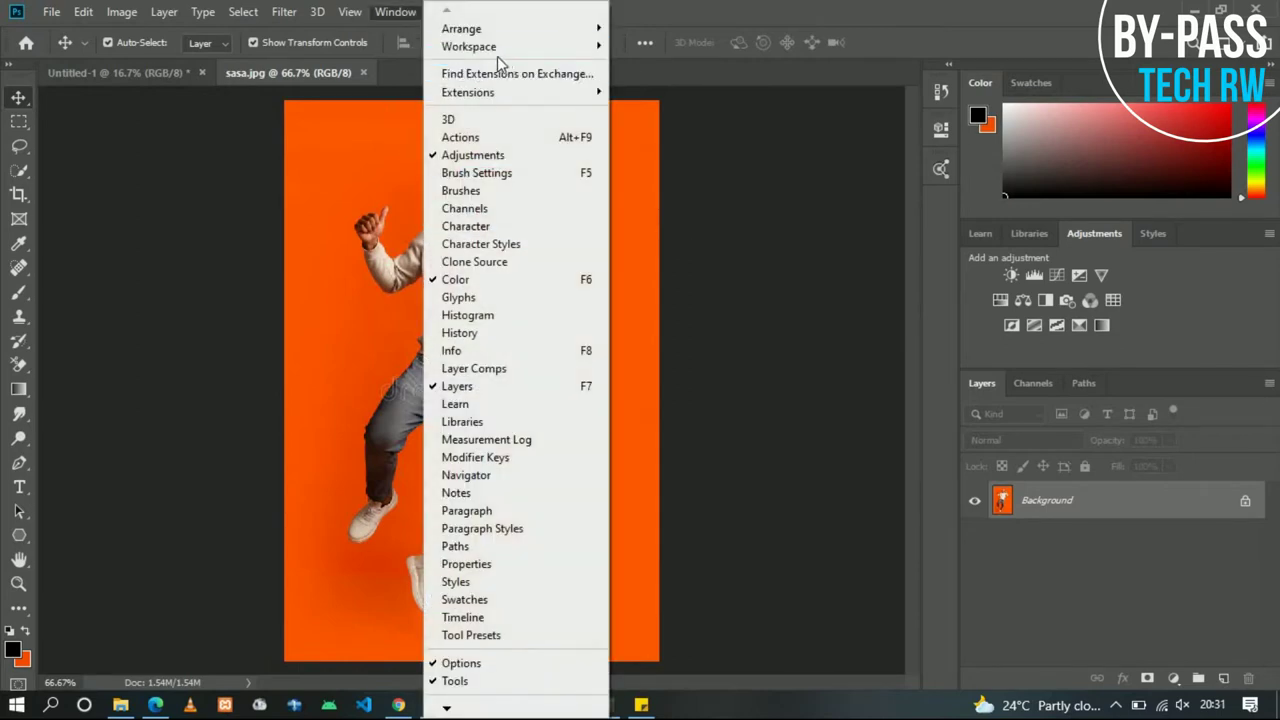
{"action": "mouse_move", "coordinate": [470, 46]}
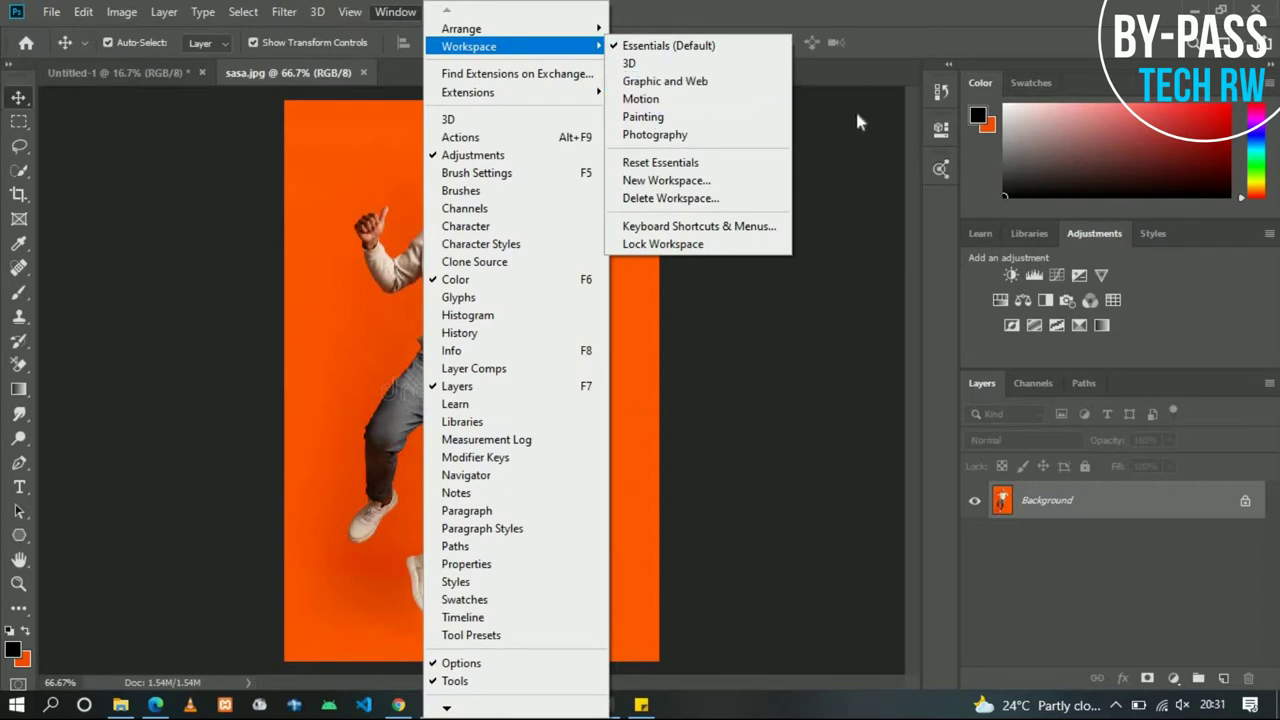
{"action": "left_click", "coordinate": [905, 265]}
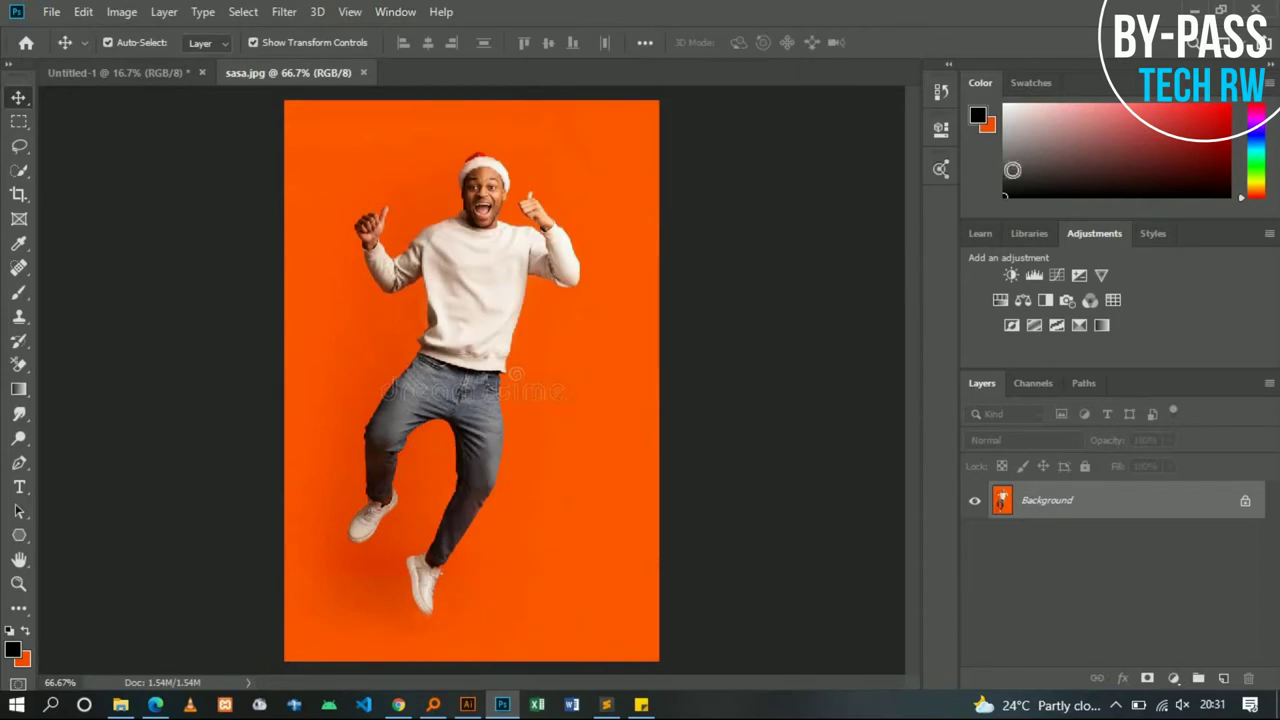
{"action": "left_click", "coordinate": [1027, 234]}
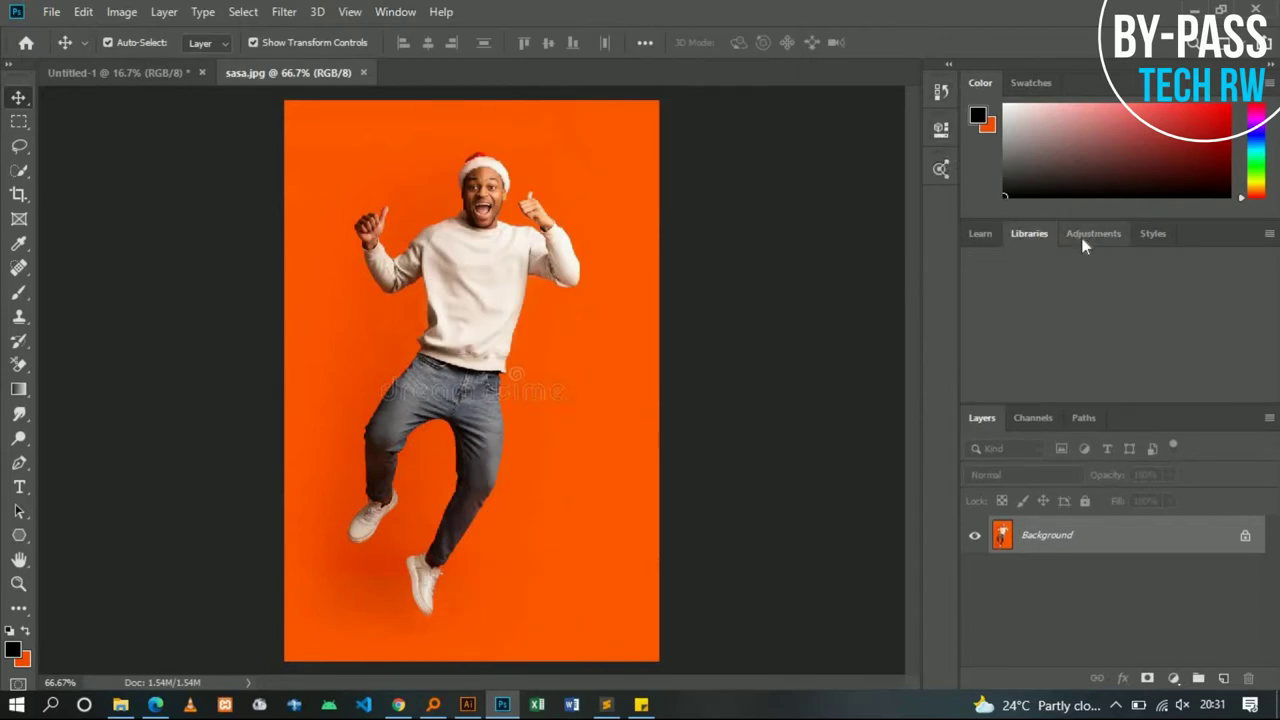
{"action": "left_click", "coordinate": [1083, 240]}
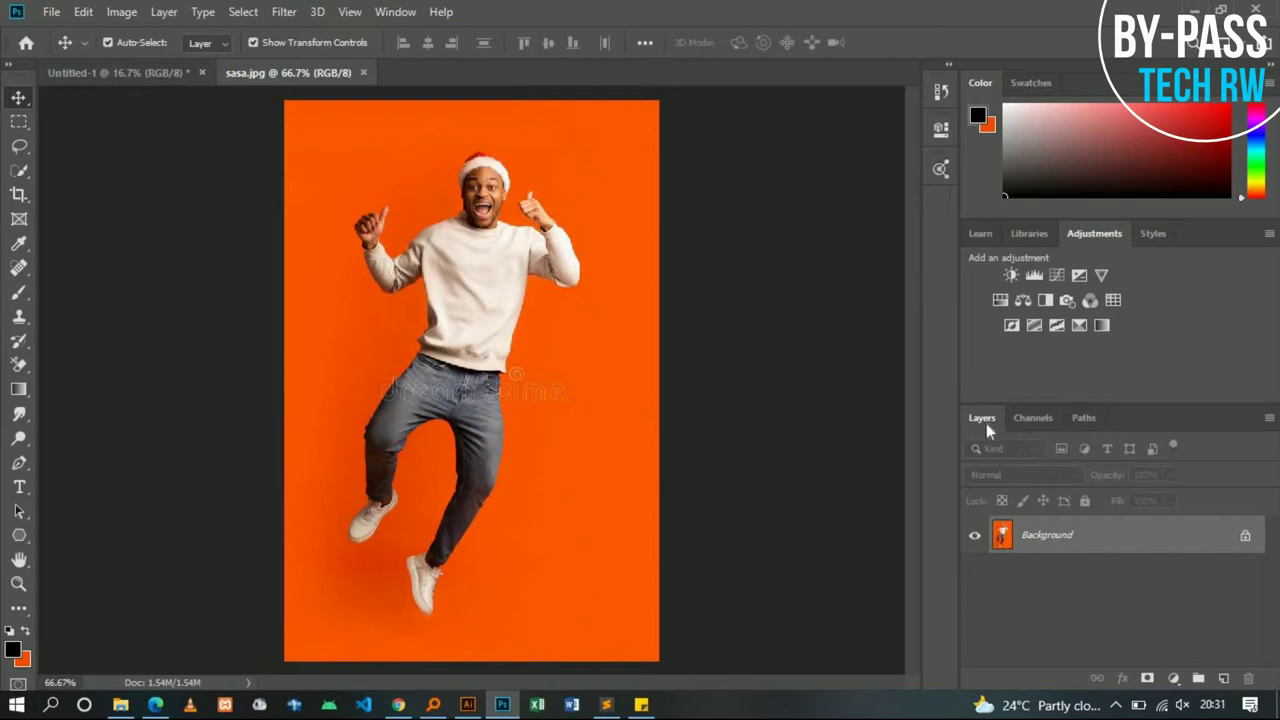
Switch to Graphic and Web, then Photography, then back to the Essentials workspace
{"action": "left_click", "coordinate": [397, 12]}
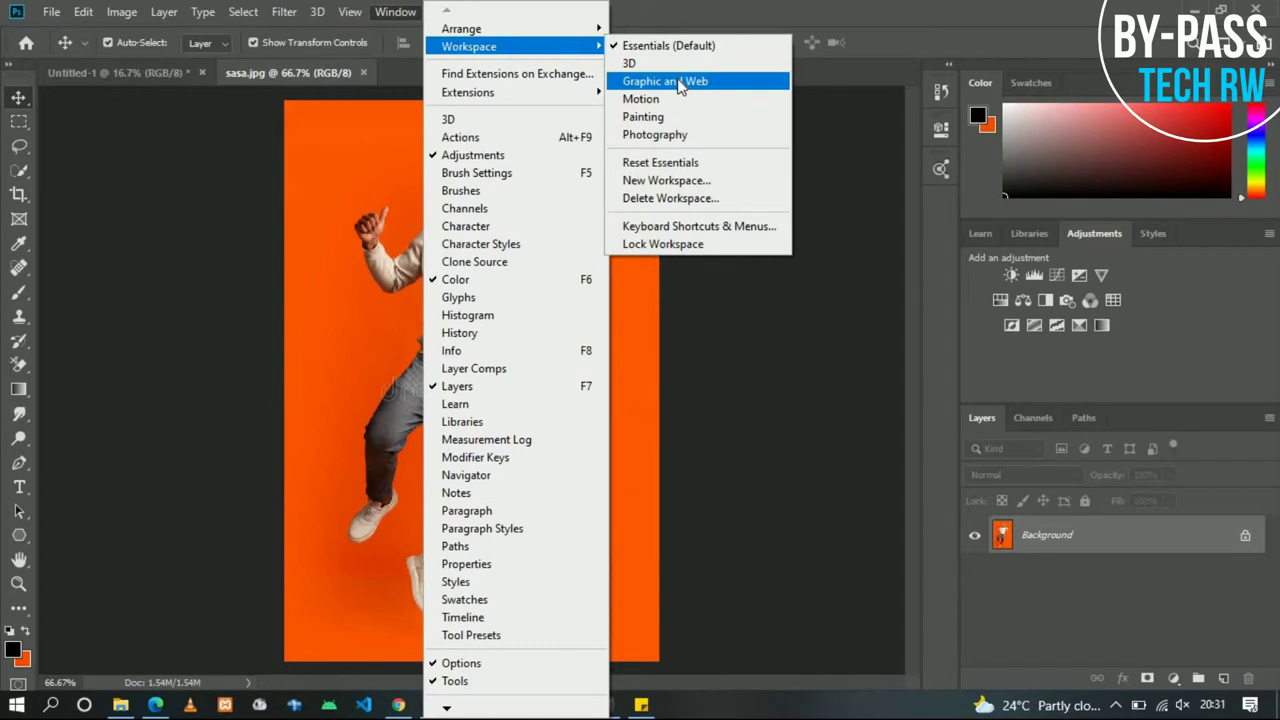
{"action": "left_click", "coordinate": [679, 82]}
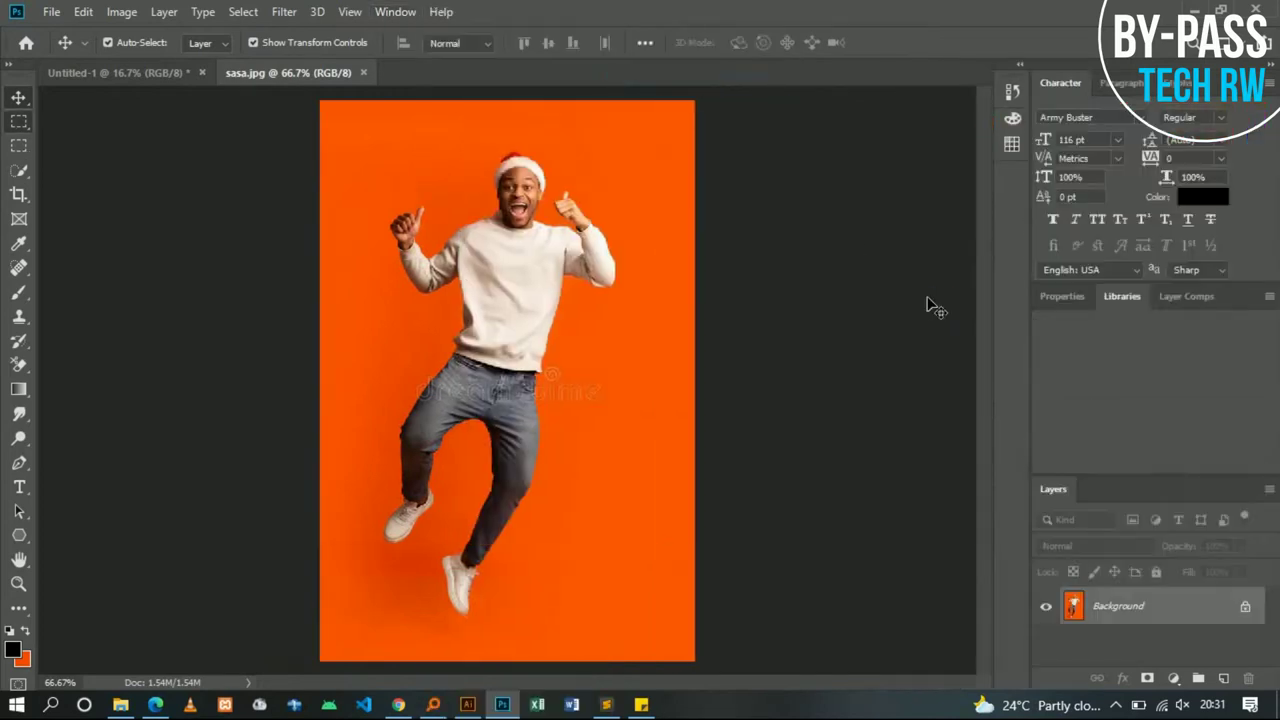
{"action": "left_click", "coordinate": [395, 12]}
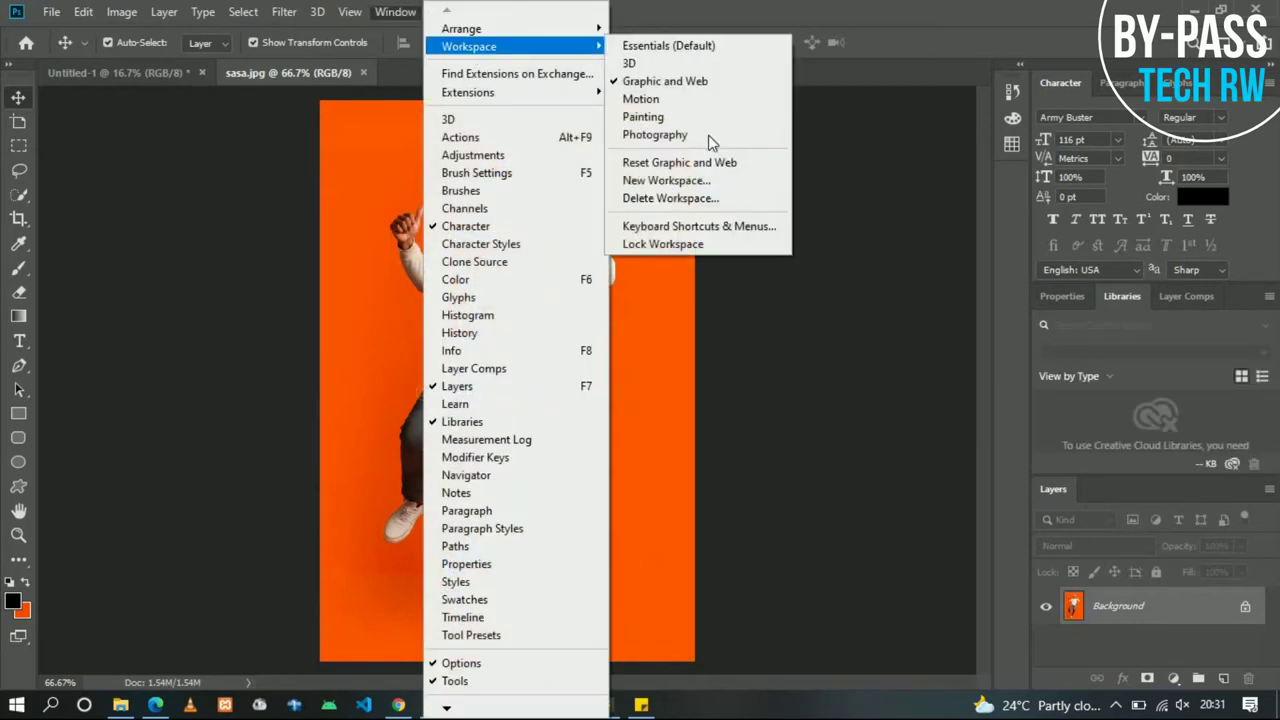
{"action": "left_click", "coordinate": [713, 141]}
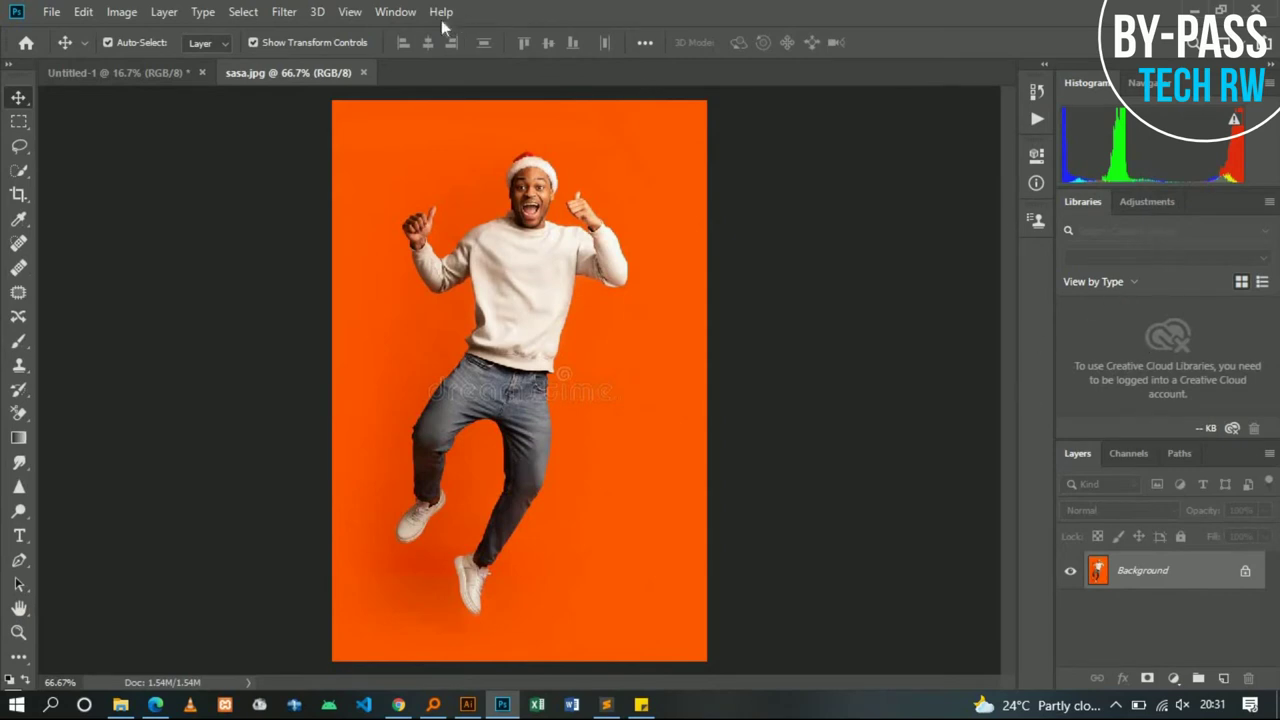
{"action": "left_click", "coordinate": [404, 14]}
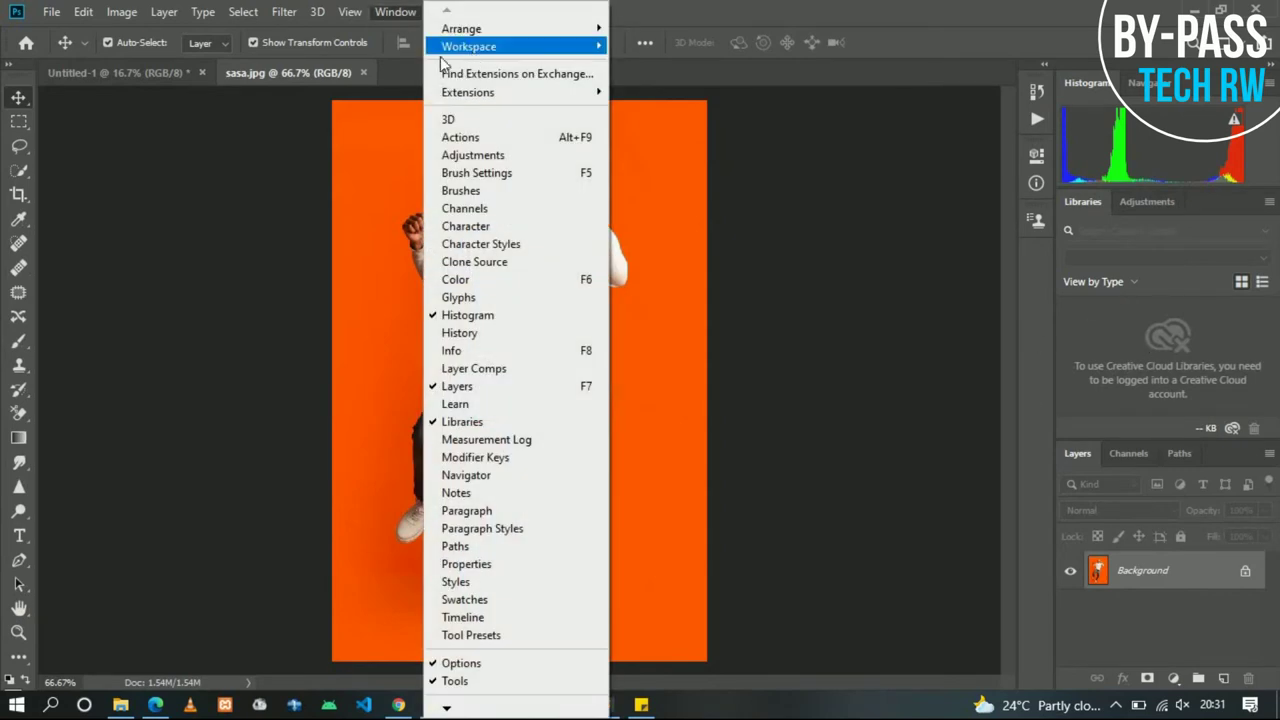
{"action": "mouse_move", "coordinate": [469, 46]}
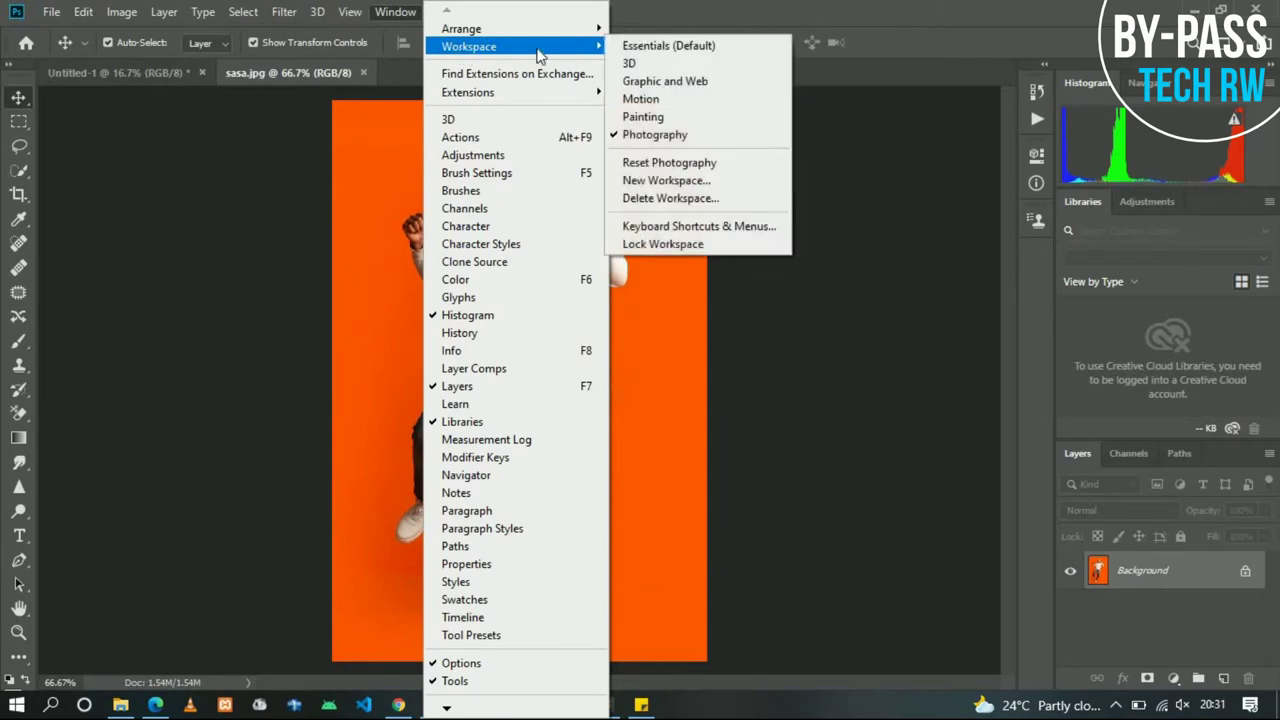
{"action": "left_click", "coordinate": [682, 45]}
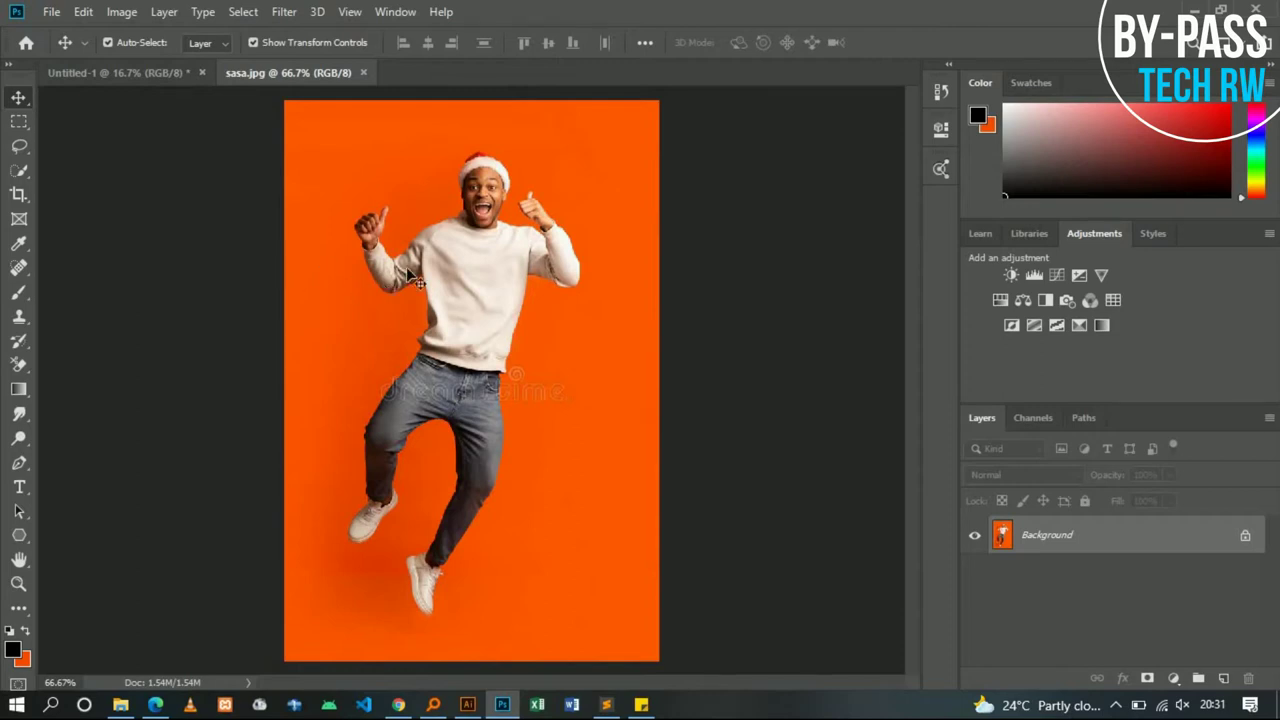
{"action": "left_click", "coordinate": [164, 78]}
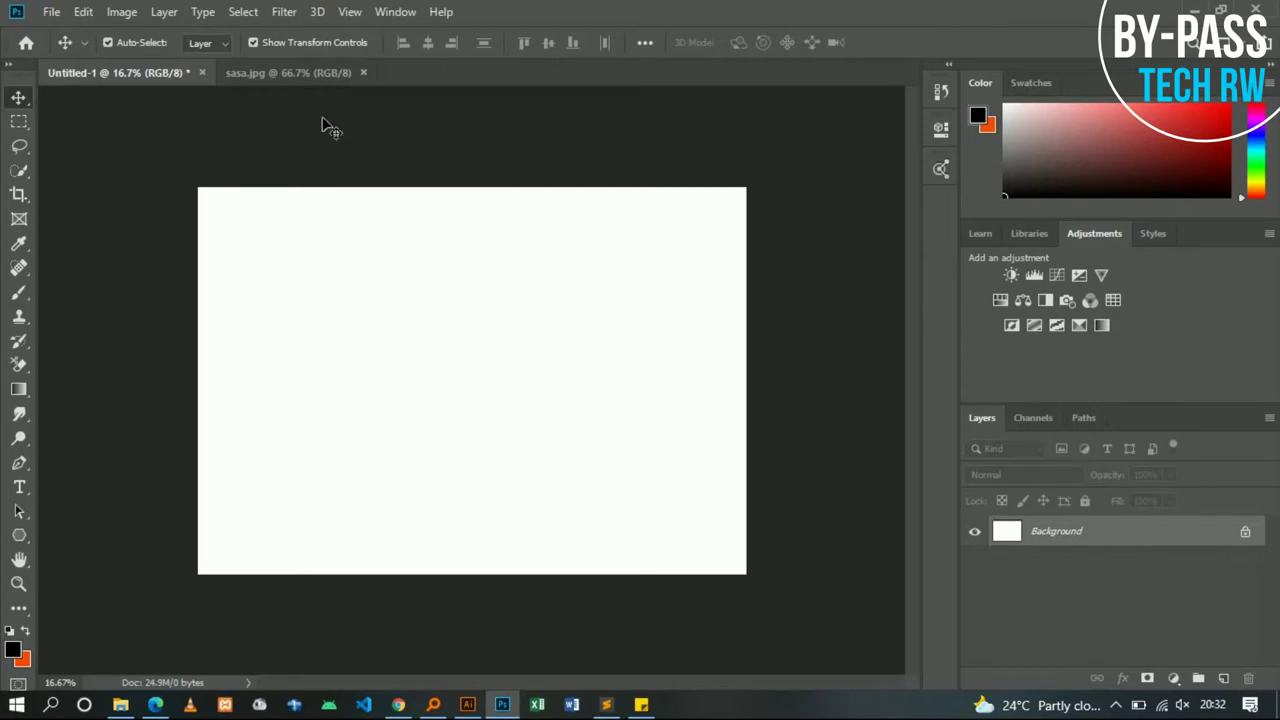
{"action": "left_click_drag", "start_coordinate": [434, 331], "coordinate": [357, 197]}
{"action": "left_click", "coordinate": [777, 316]}
{"action": "left_click", "coordinate": [266, 76]}
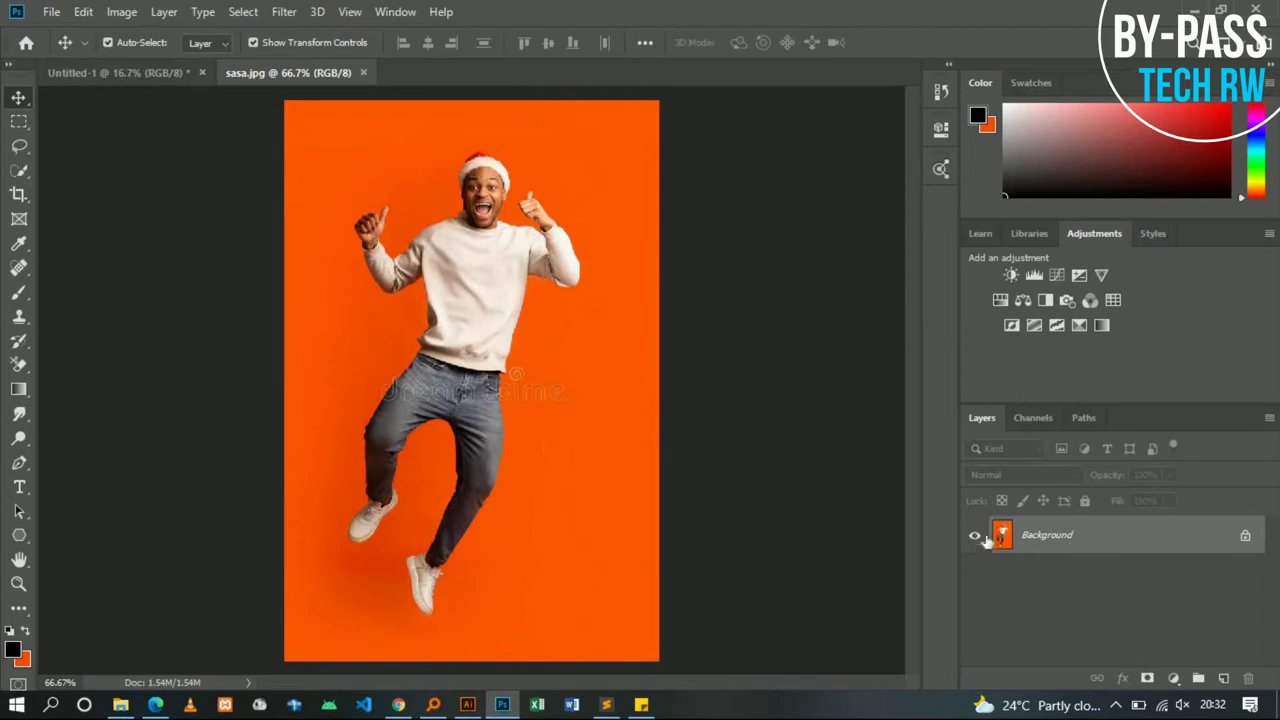
{"action": "left_click_drag", "start_coordinate": [341, 370], "coordinate": [450, 378]}
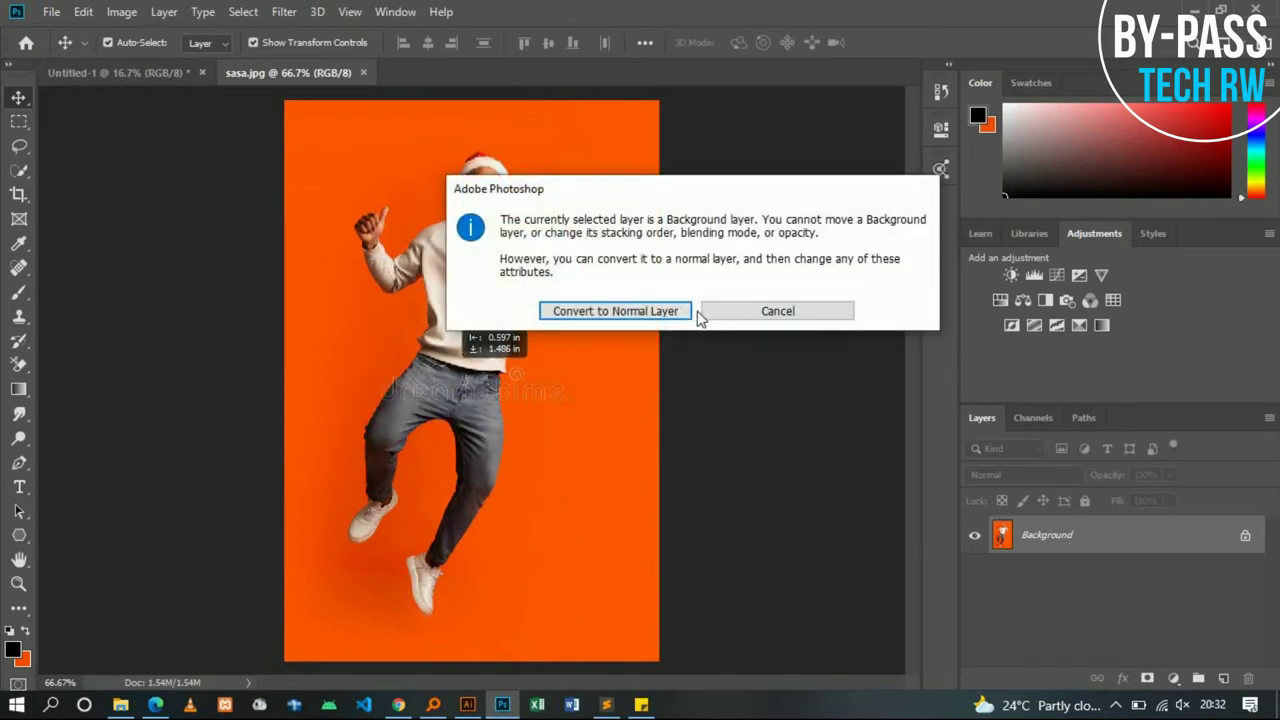
Cancel the warning, unlock the Background into Layer 0, and reposition the photo
{"action": "left_click", "coordinate": [777, 311]}
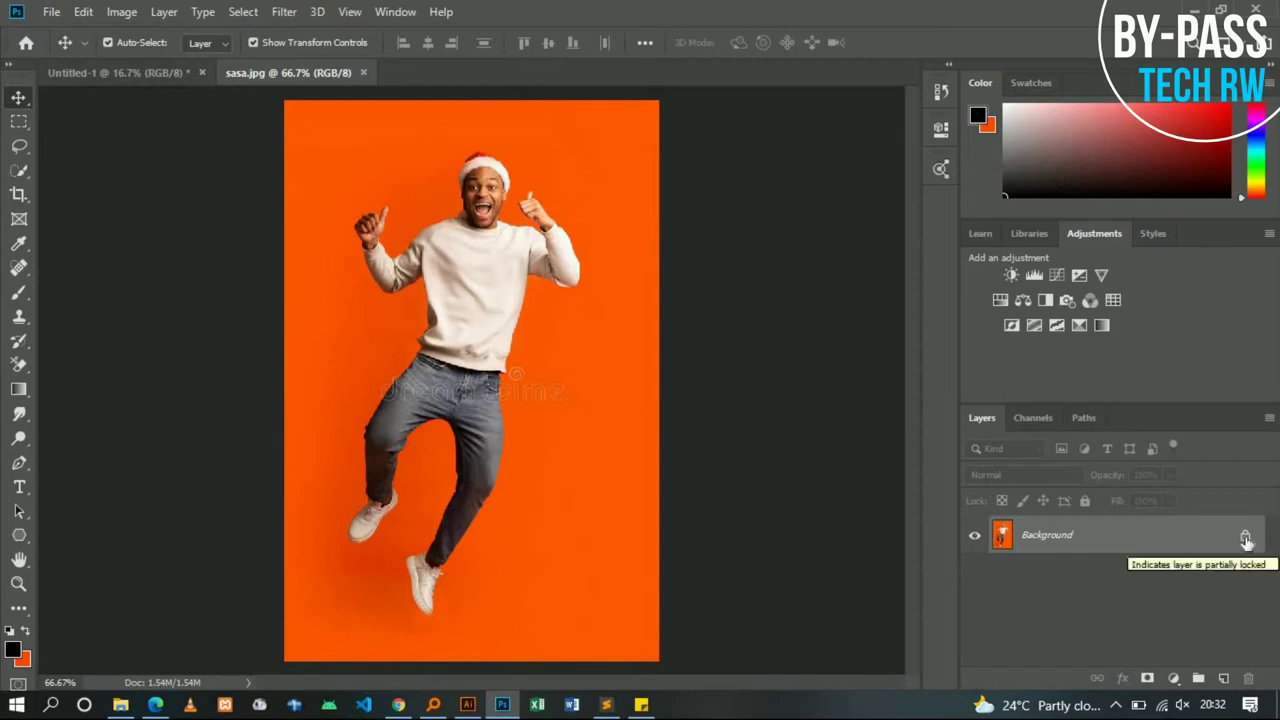
{"action": "left_click", "coordinate": [1246, 538]}
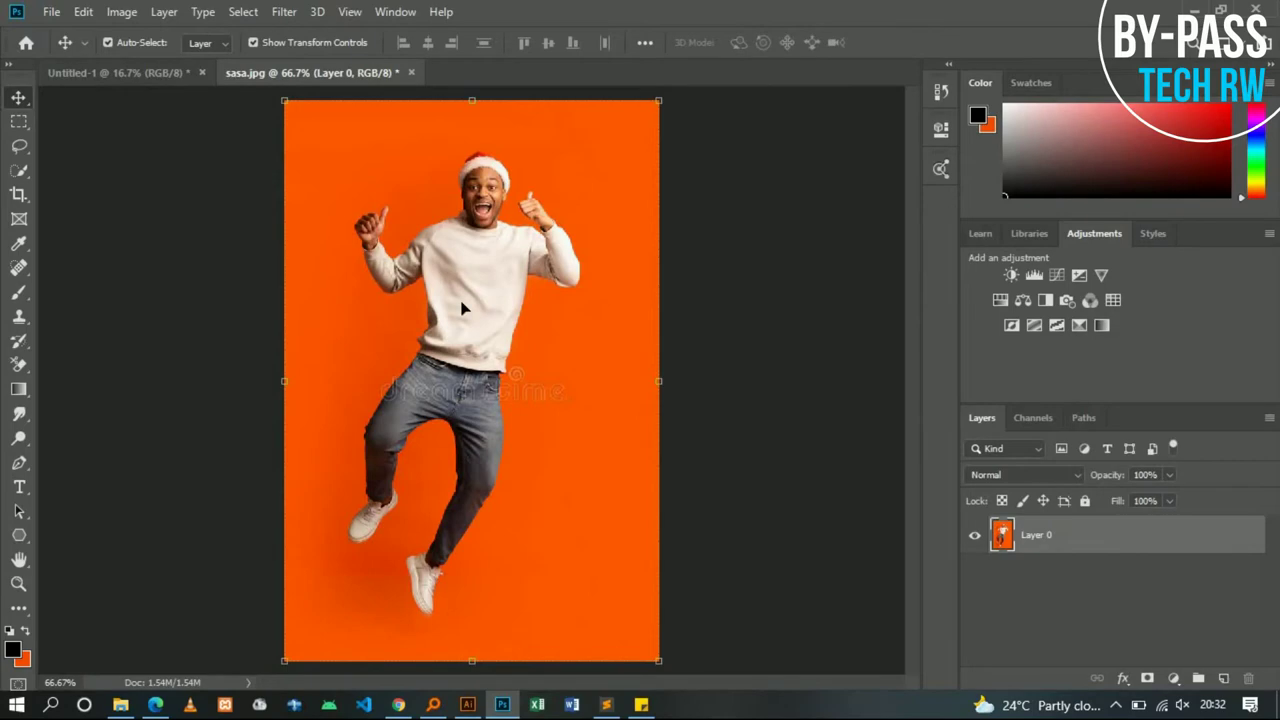
{"action": "mouse_move", "coordinate": [348, 392]}
{"action": "left_mouse_down"}
{"action": "mouse_move", "coordinate": [476, 354]}
{"action": "mouse_move", "coordinate": [459, 304]}
{"action": "left_mouse_up"}
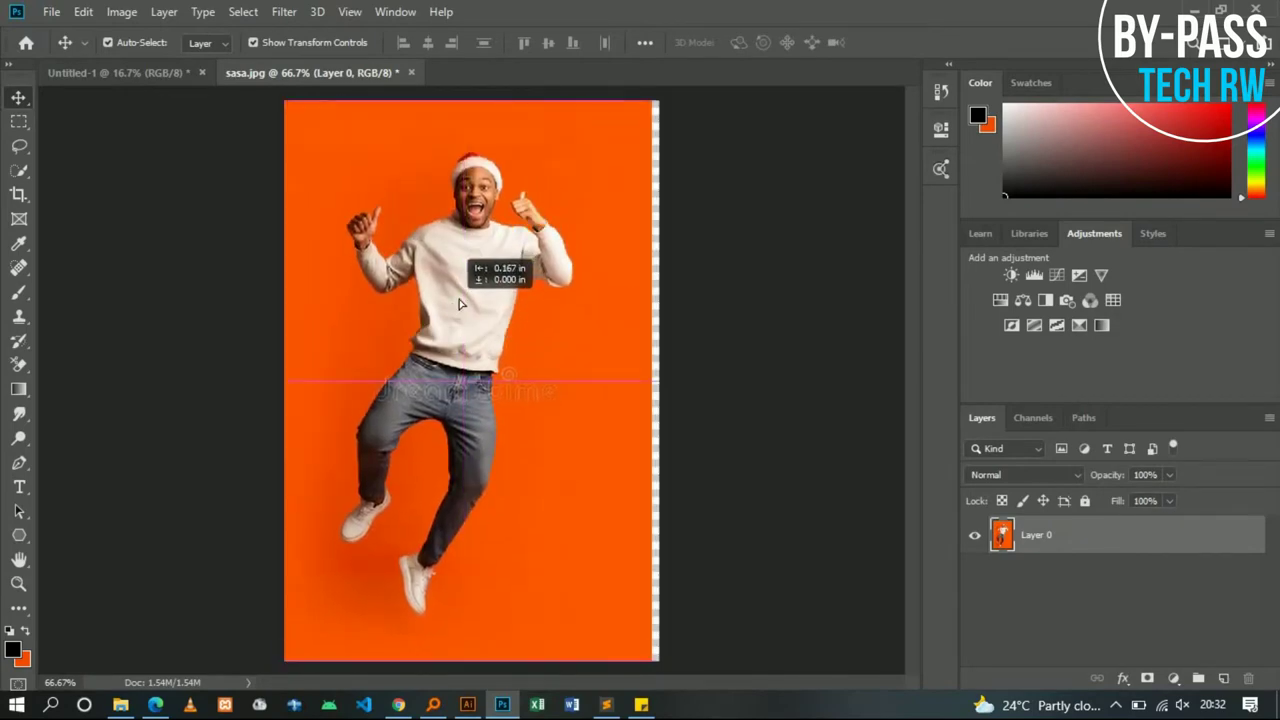
{"action": "left_click_drag", "start_coordinate": [459, 304], "coordinate": [467, 304]}
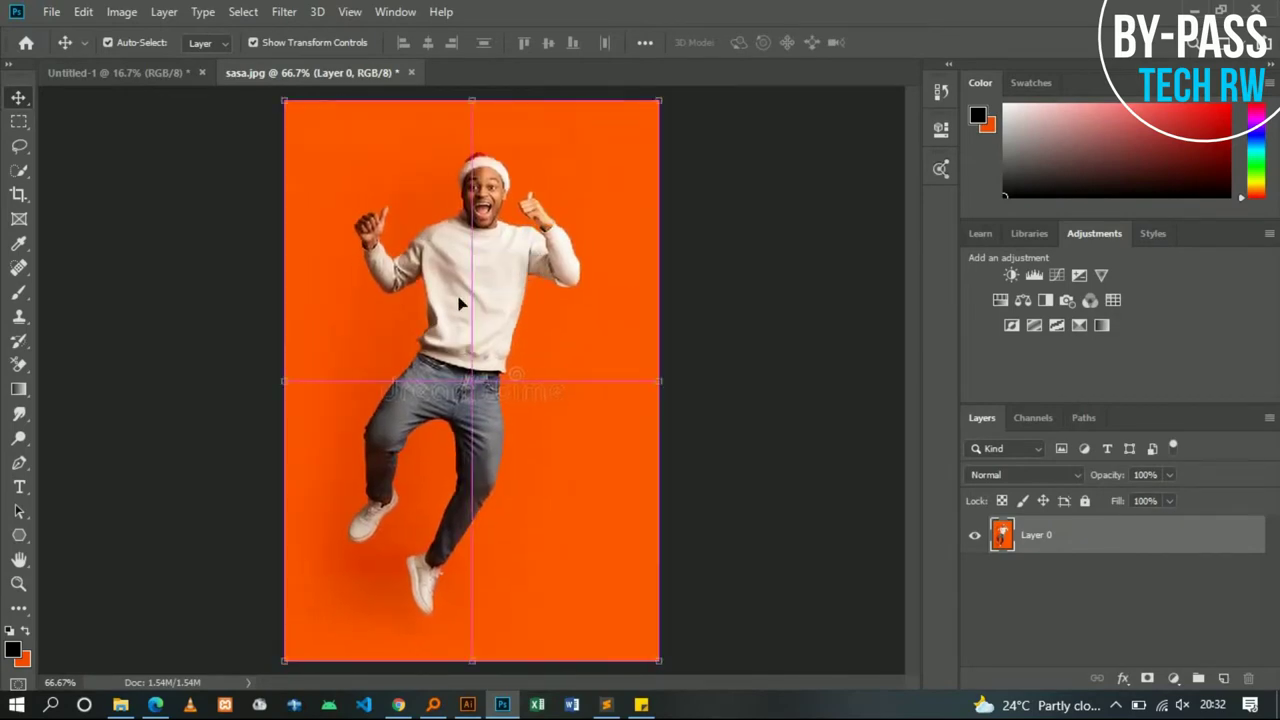
Drag the orange photo layer onto the Untitled-1 canvas
{"action": "left_click", "coordinate": [724, 177]}
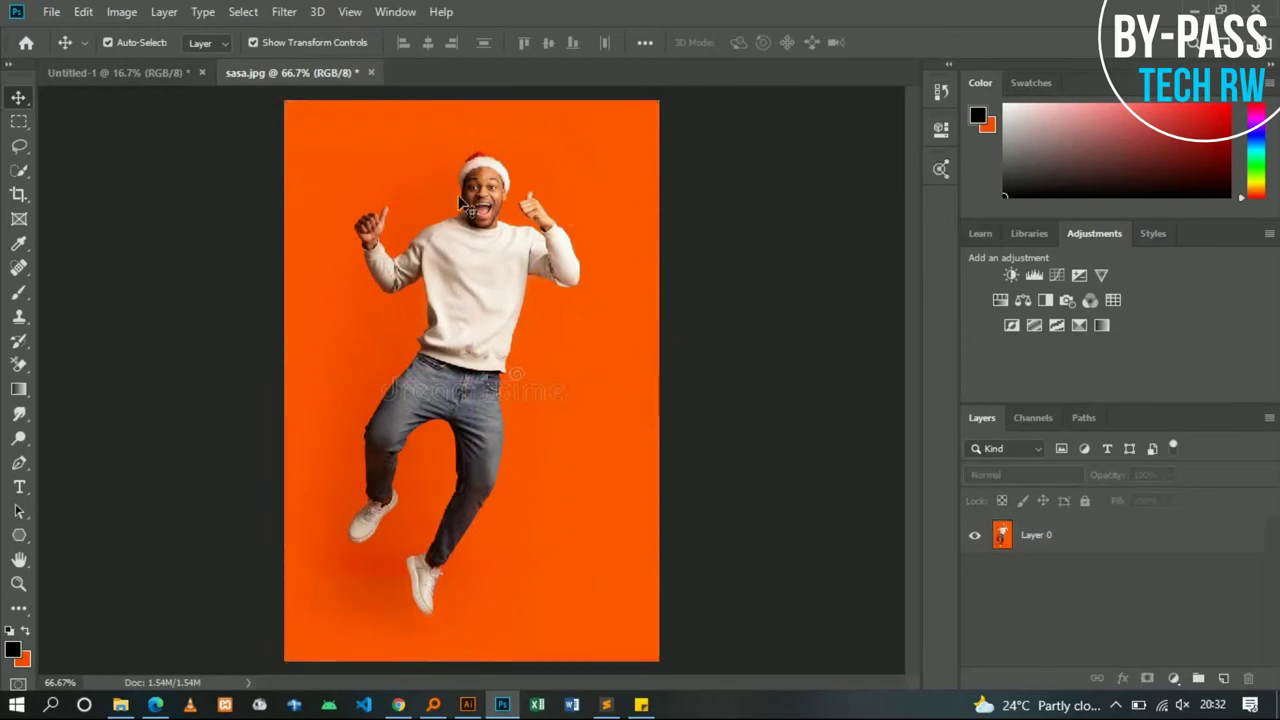
{"action": "left_click_drag", "start_coordinate": [509, 296], "coordinate": [169, 62]}
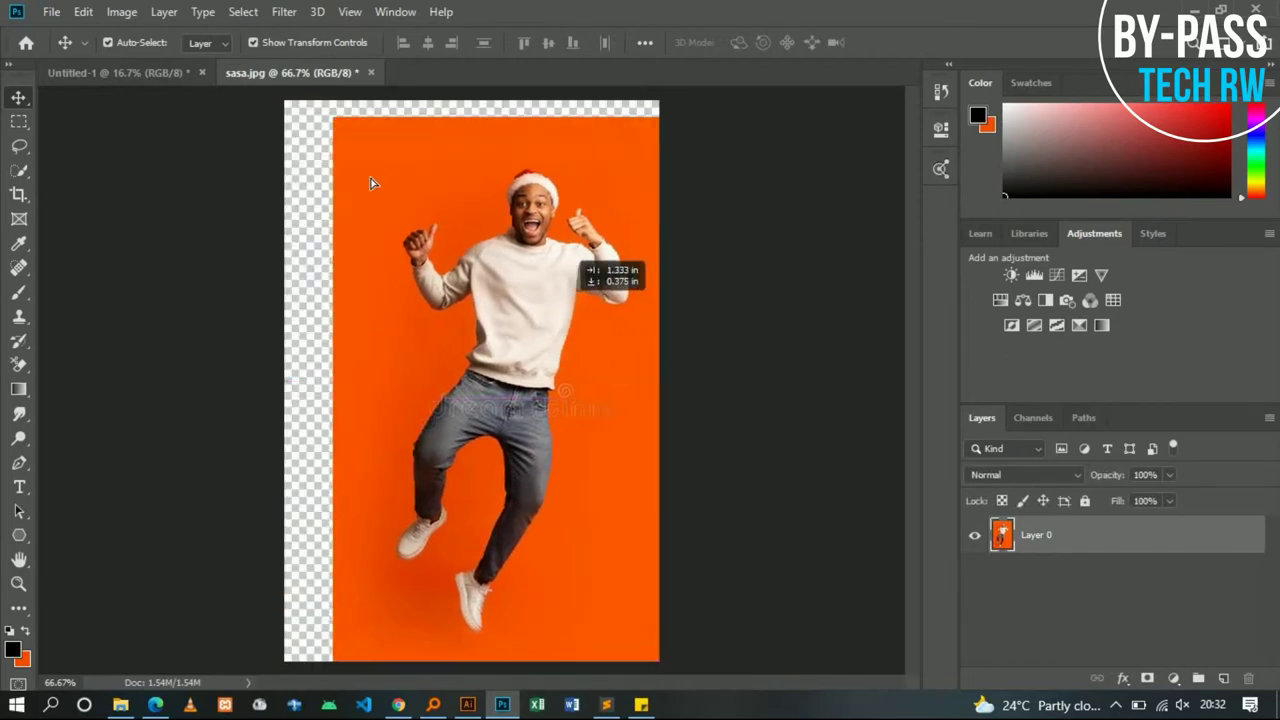
{"action": "left_click_drag", "start_coordinate": [169, 72], "coordinate": [334, 340]}
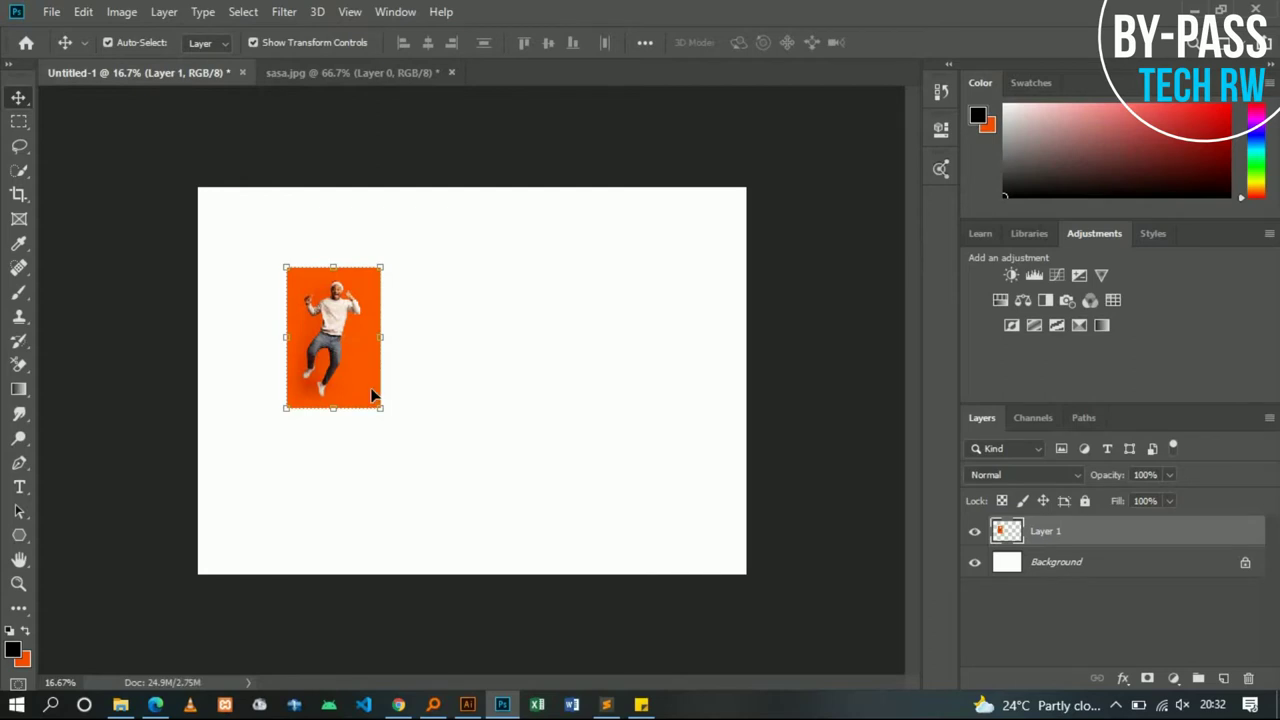
Move the copied orange photo Layer 1 toward the canvas's top-left corner
{"action": "left_click_drag", "start_coordinate": [346, 328], "coordinate": [572, 319]}
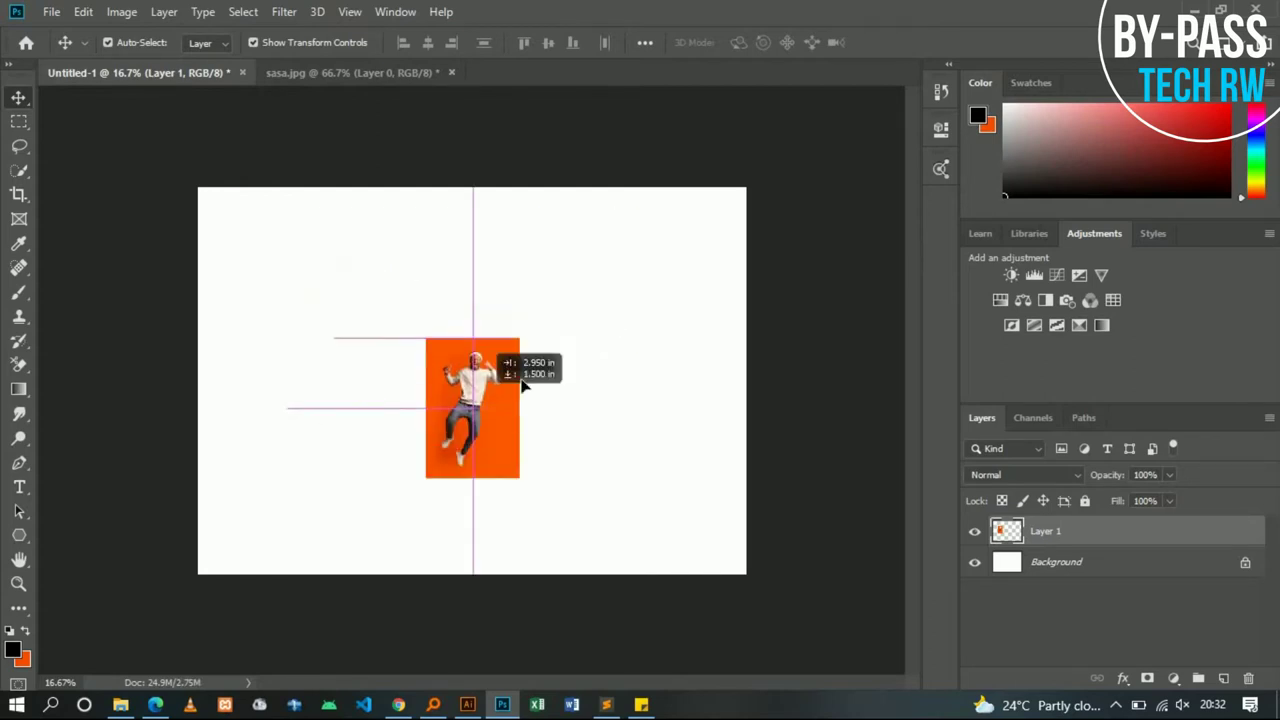
{"action": "left_click", "coordinate": [1055, 562]}
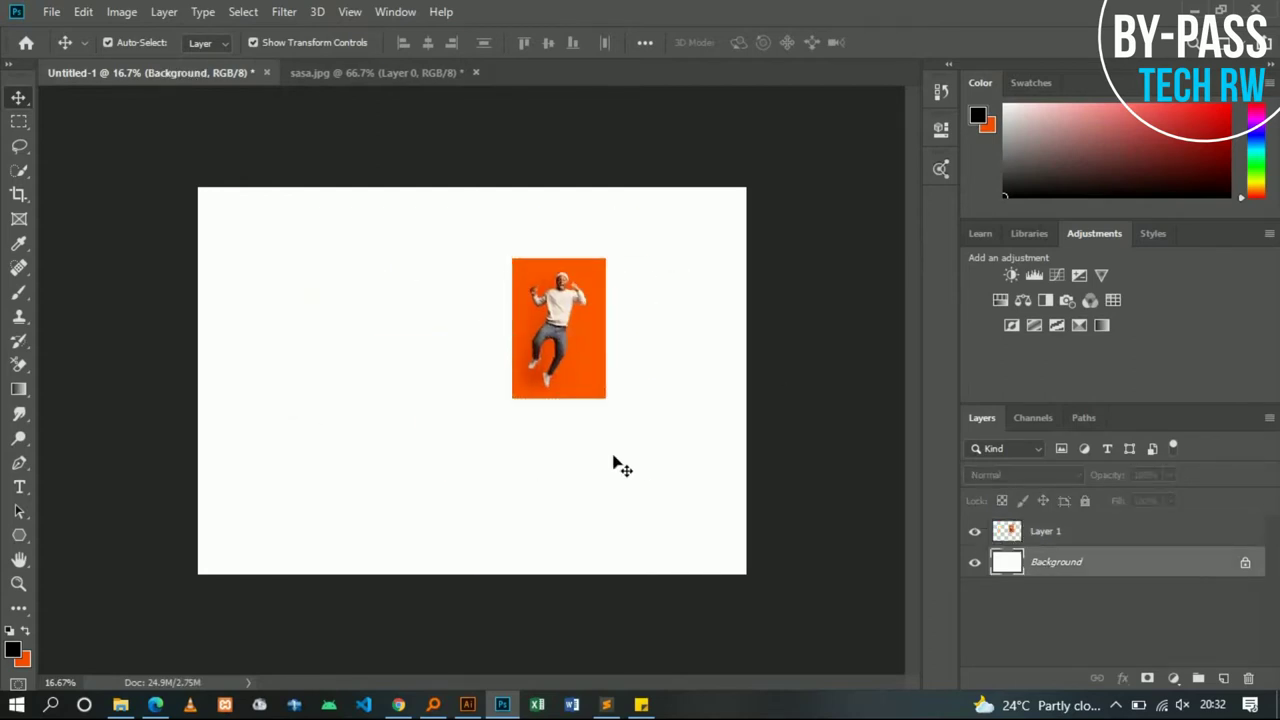
{"action": "left_click_drag", "start_coordinate": [371, 462], "coordinate": [414, 486]}
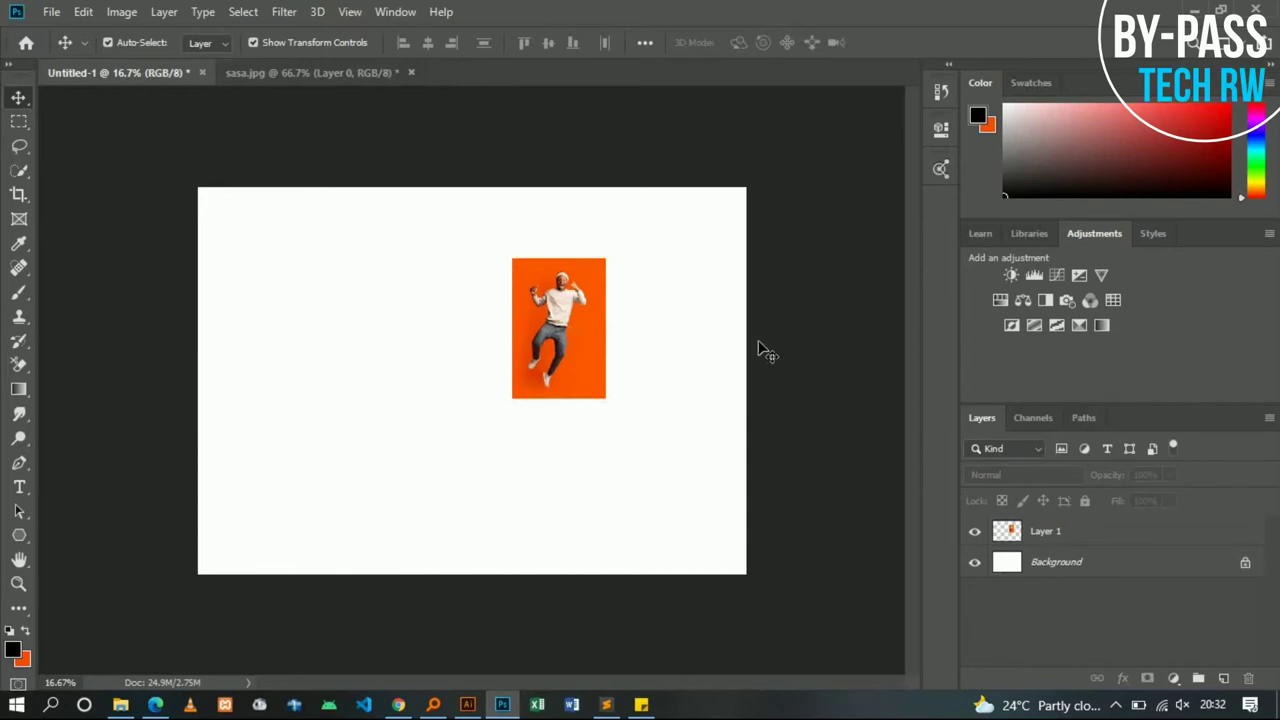
{"action": "left_click_drag", "start_coordinate": [540, 300], "coordinate": [218, 232]}
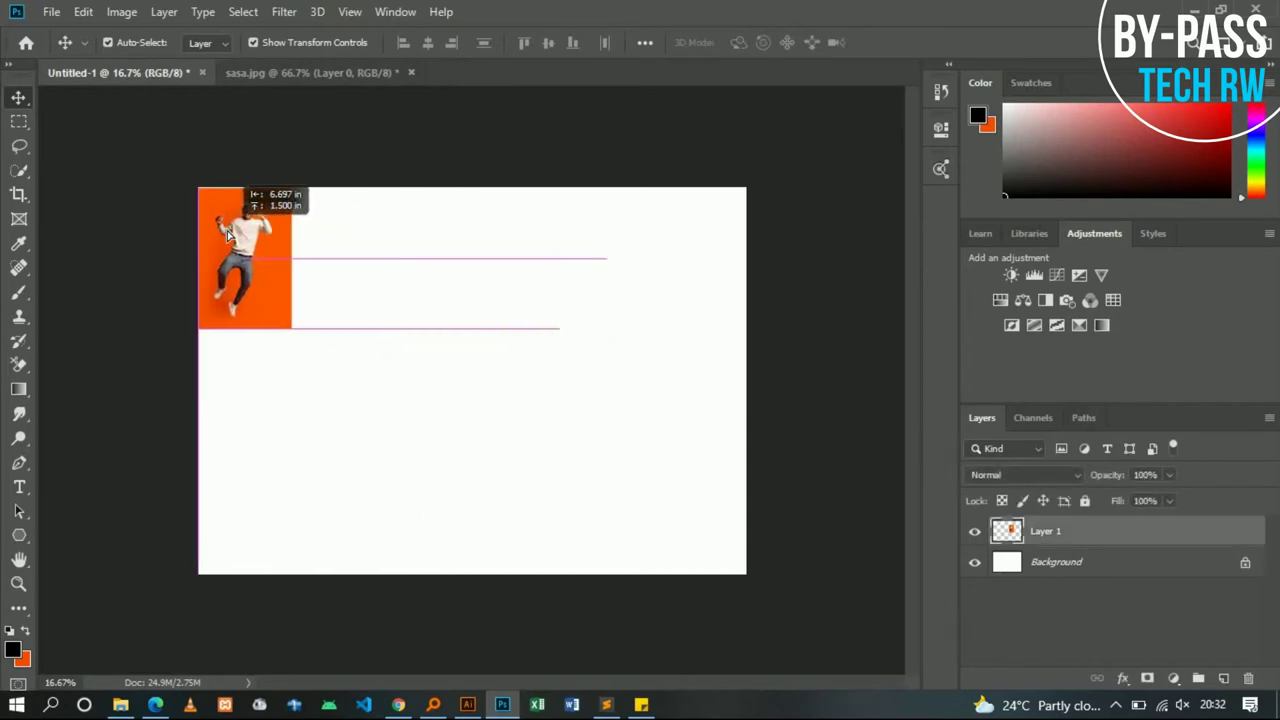
Unlock the white Background into Layer 0 and recentre the orange photo
{"action": "left_click", "coordinate": [1245, 566]}
{"action": "mouse_move", "coordinate": [358, 386]}
{"action": "left_mouse_down"}
{"action": "mouse_move", "coordinate": [501, 388]}
{"action": "mouse_move", "coordinate": [360, 375]}
{"action": "left_mouse_up"}
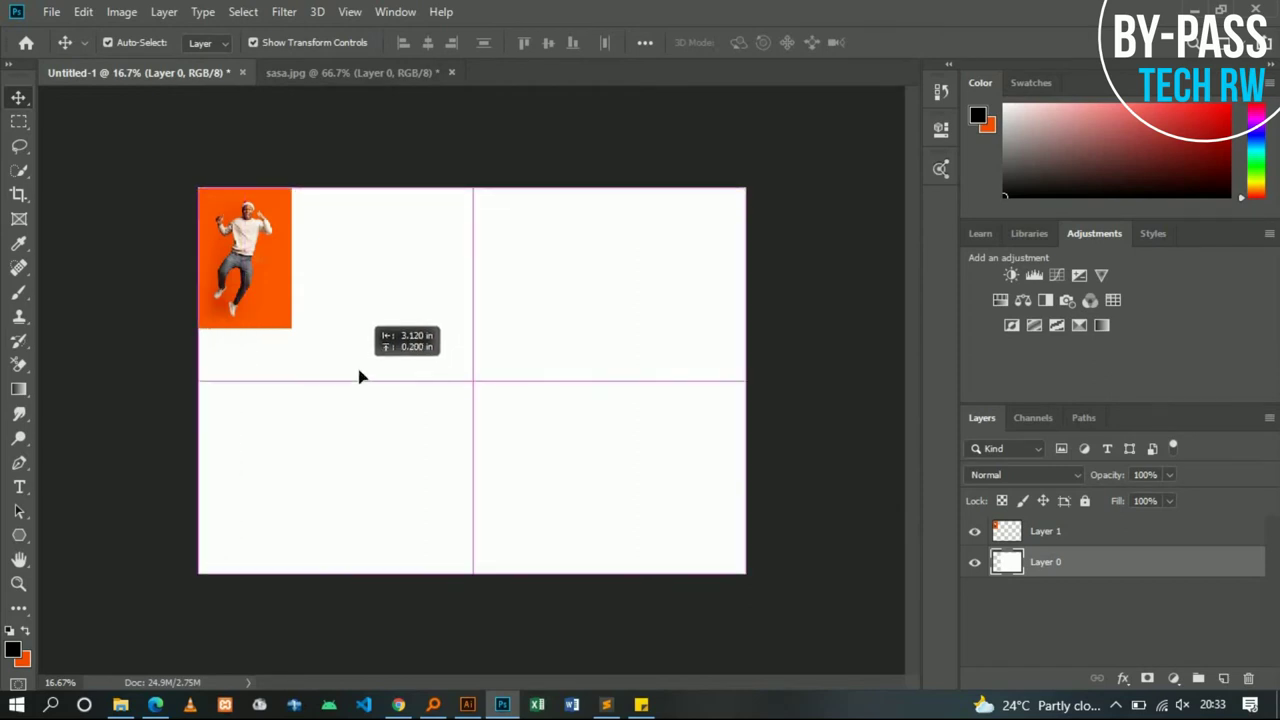
{"action": "left_click_drag", "start_coordinate": [263, 252], "coordinate": [419, 335]}
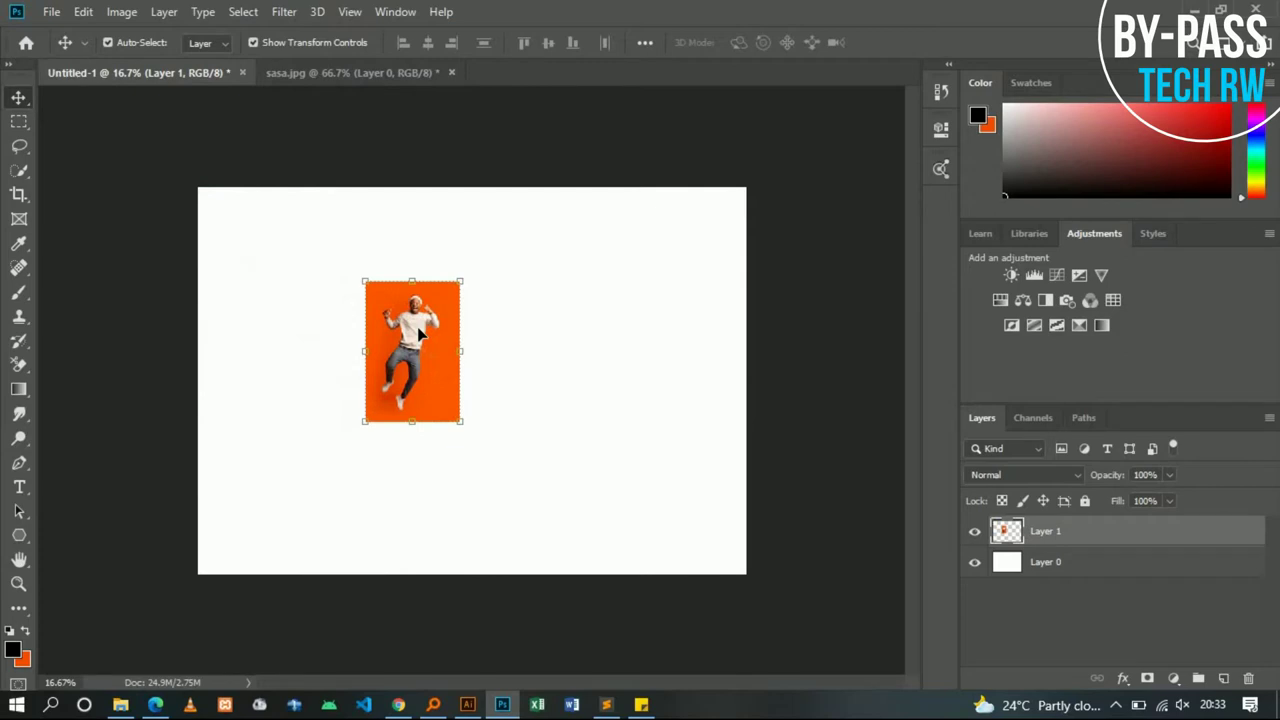
{"action": "left_click", "coordinate": [364, 77]}
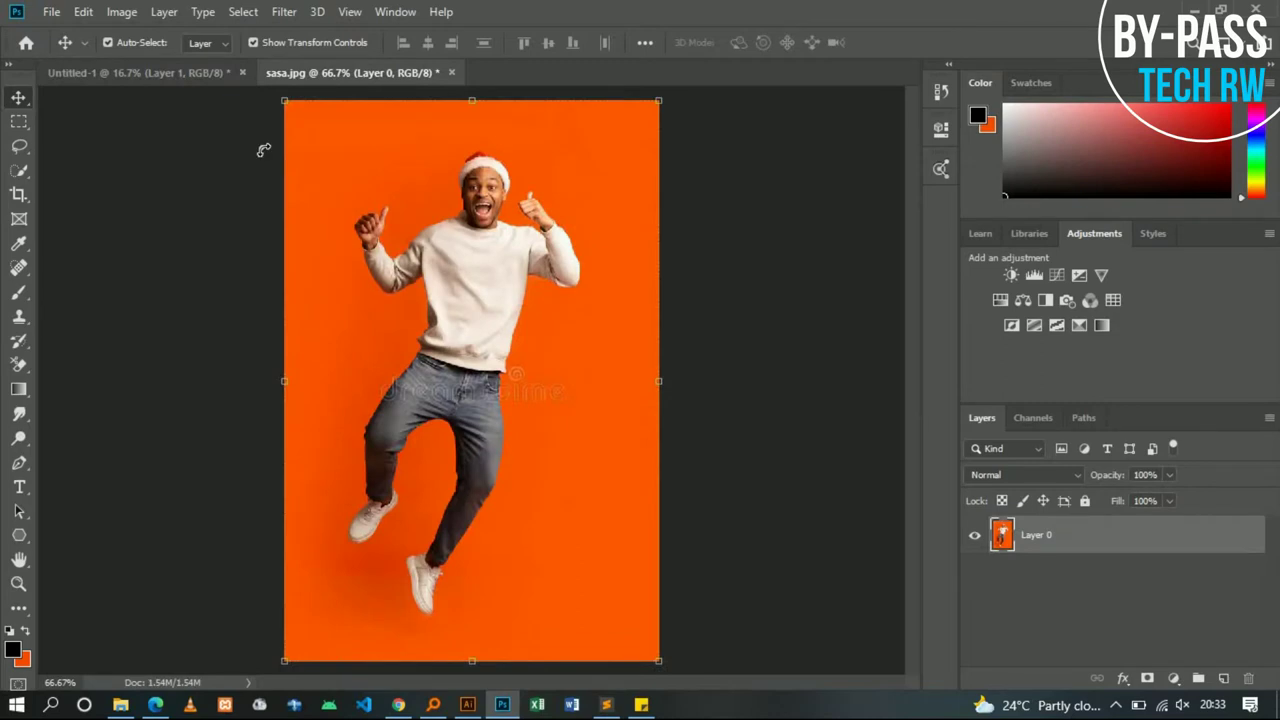
{"action": "left_click", "coordinate": [22, 121]}
{"action": "left_click", "coordinate": [20, 97]}
{"action": "left_click", "coordinate": [7, 67]}
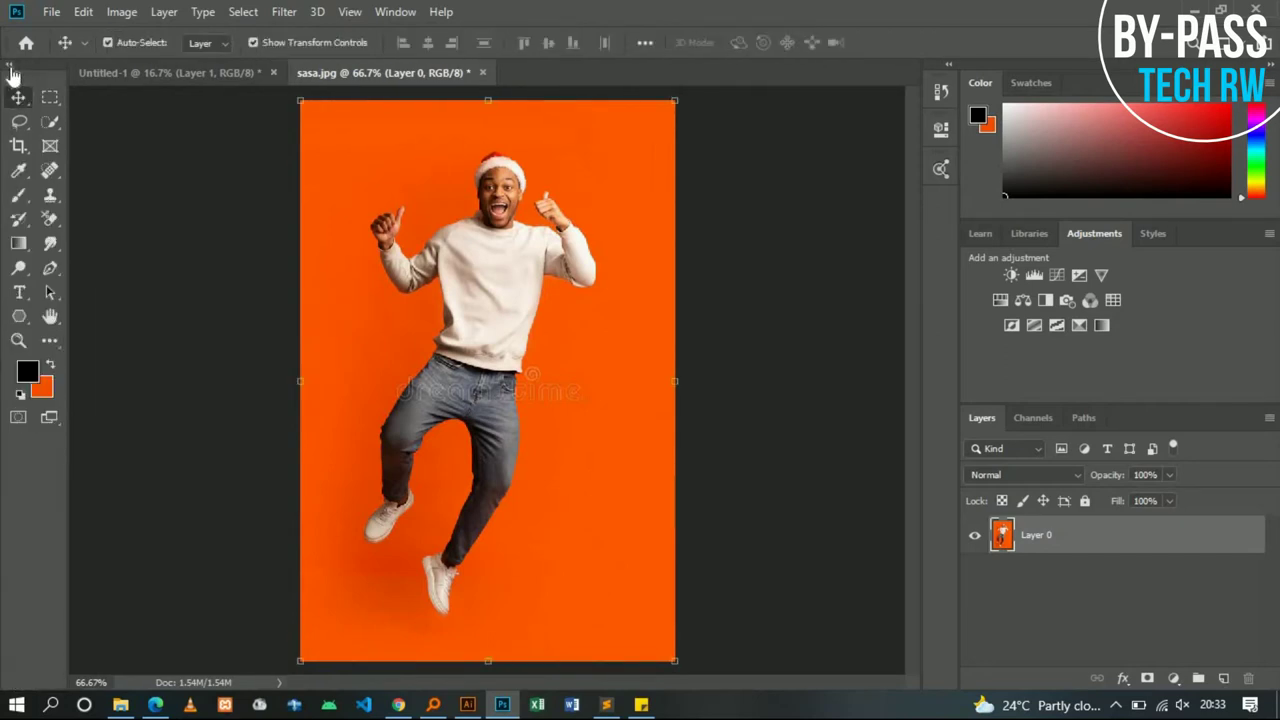
{"action": "left_click", "coordinate": [8, 67]}
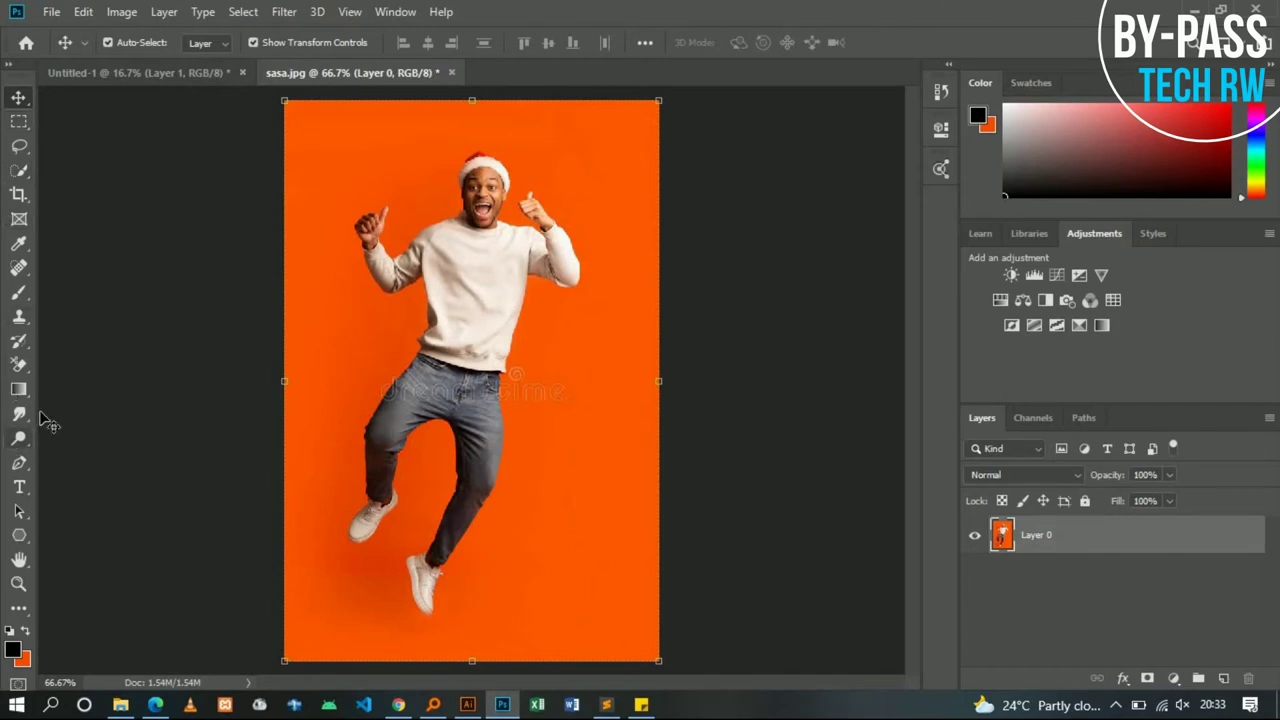
{"action": "left_click", "coordinate": [24, 518]}
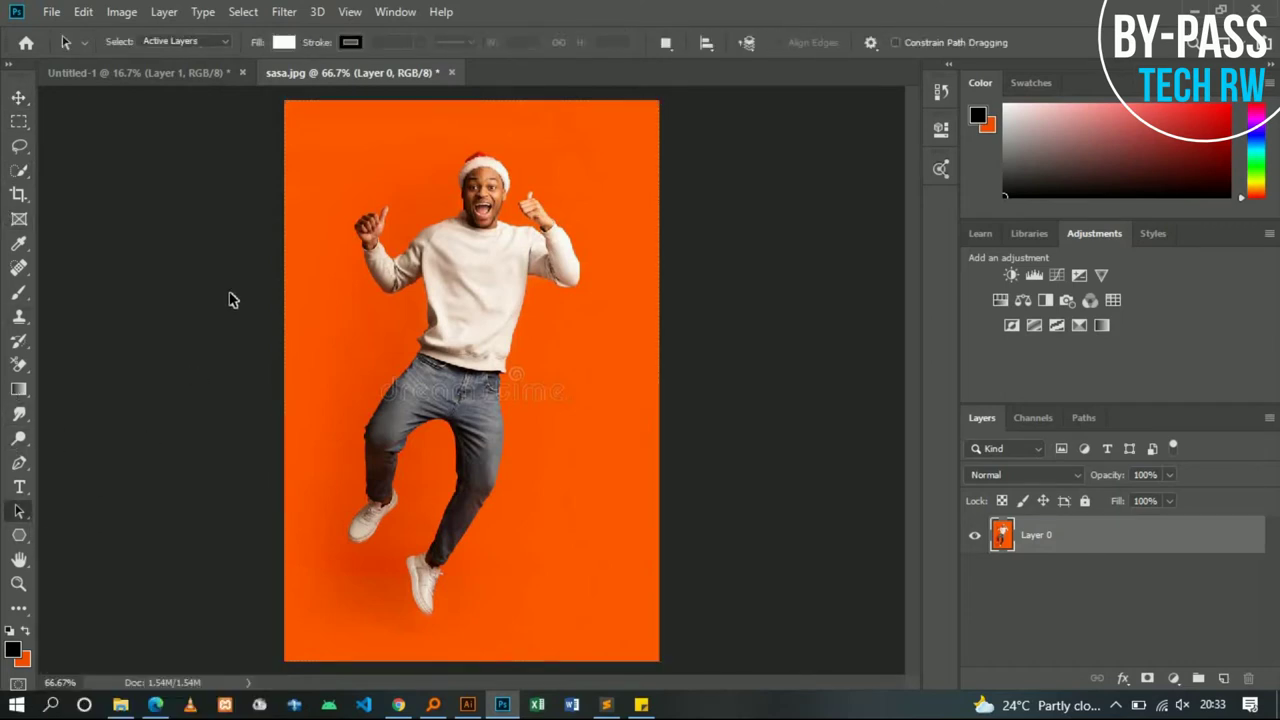
{"action": "left_click", "coordinate": [17, 96]}
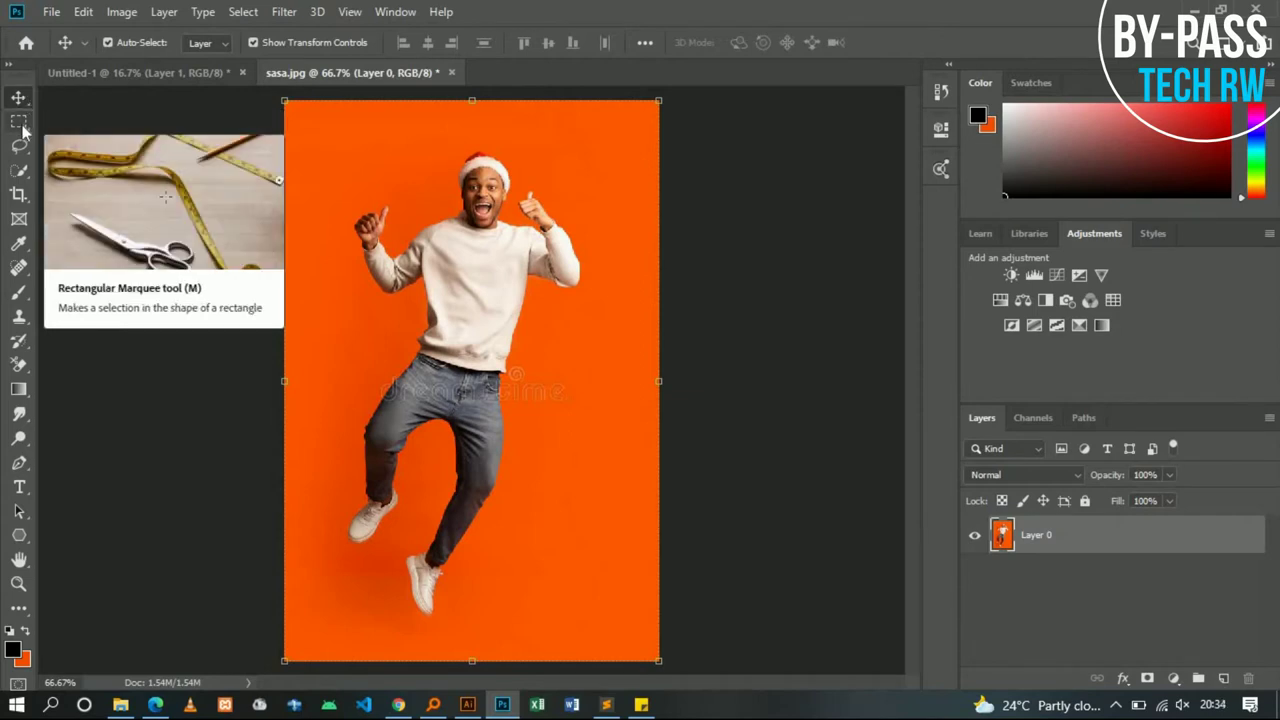
Browse the marquee tool options and view the photo at 100% zoom
{"action": "left_click", "coordinate": [21, 126]}
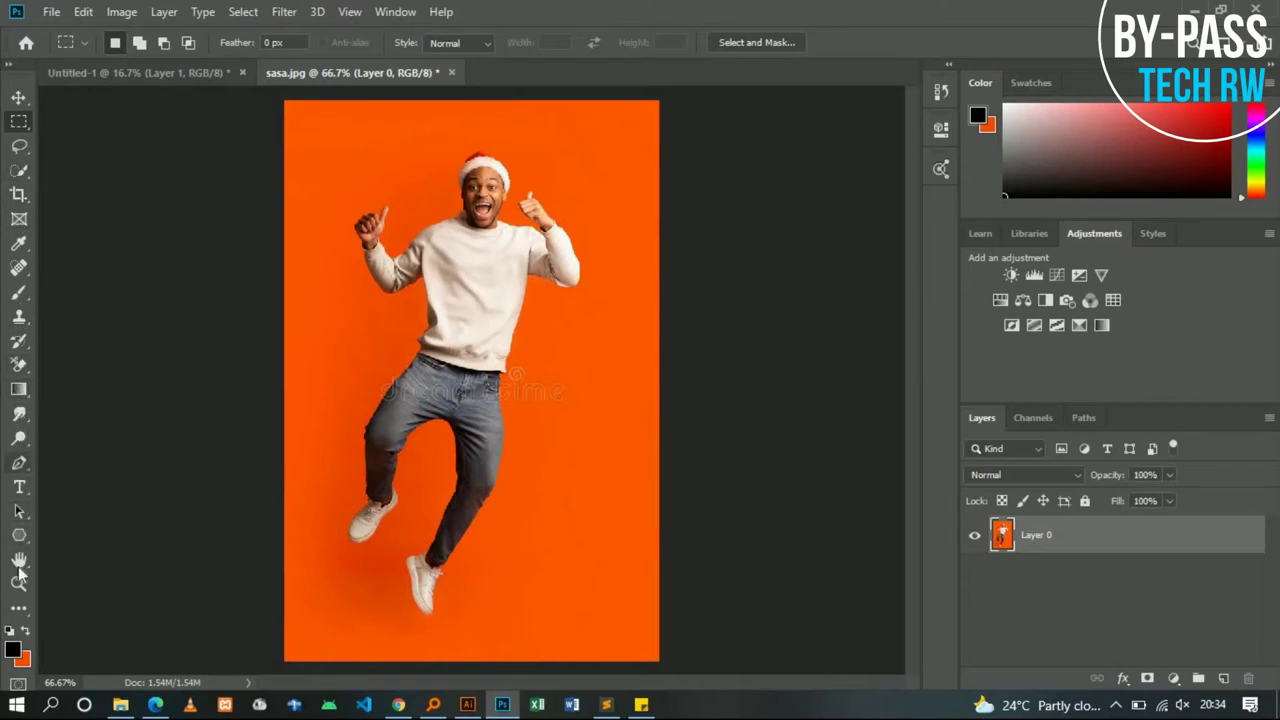
{"action": "right_click", "coordinate": [25, 127]}
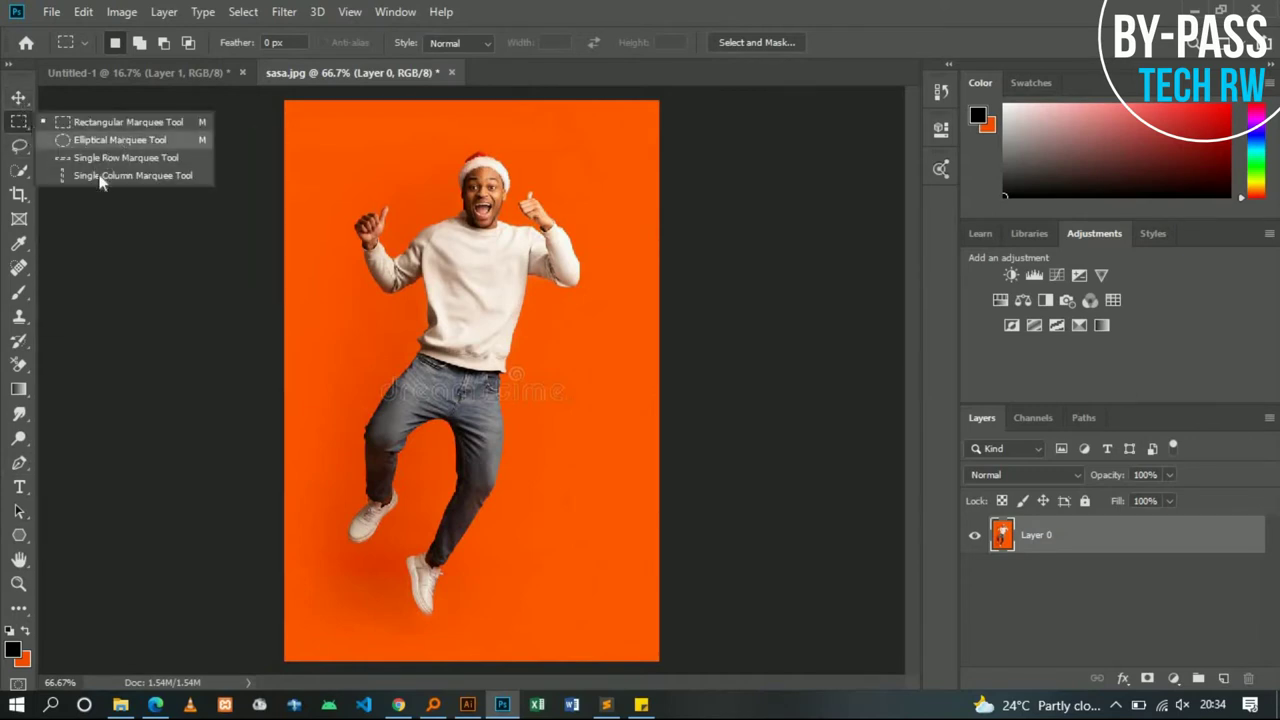
{"action": "left_click", "coordinate": [20, 128]}
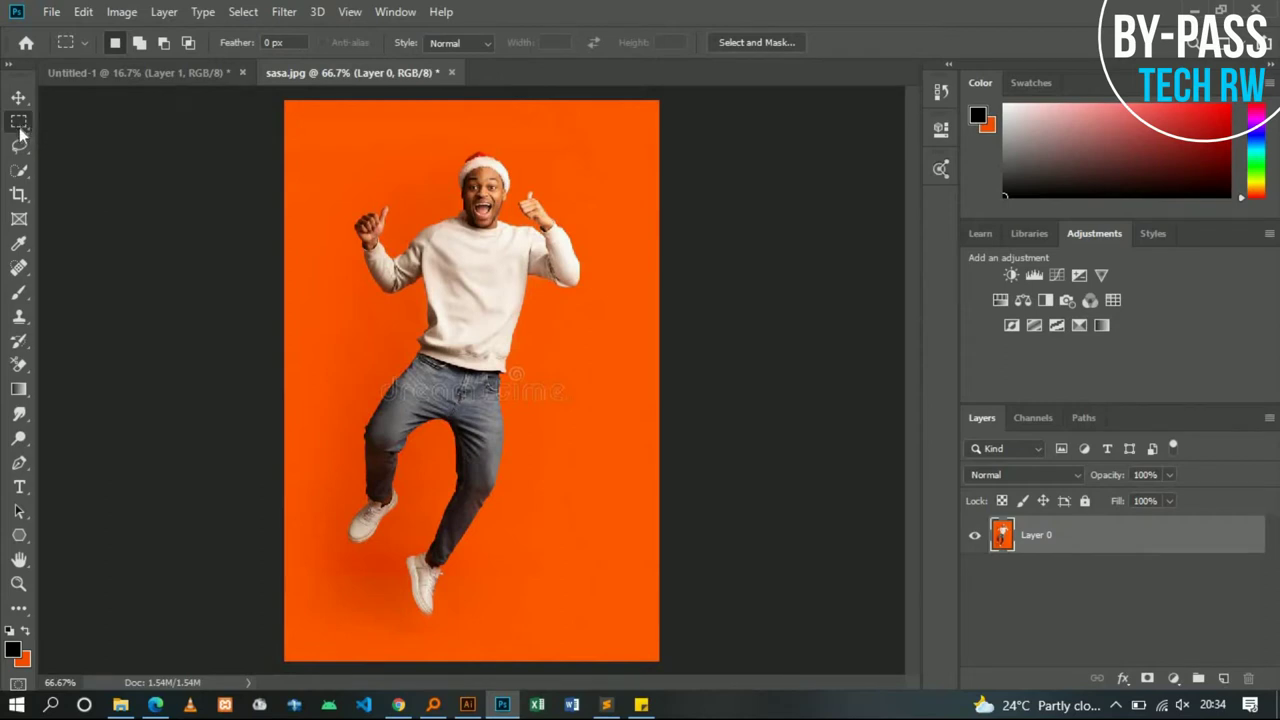
{"action": "left_click", "coordinate": [20, 584]}
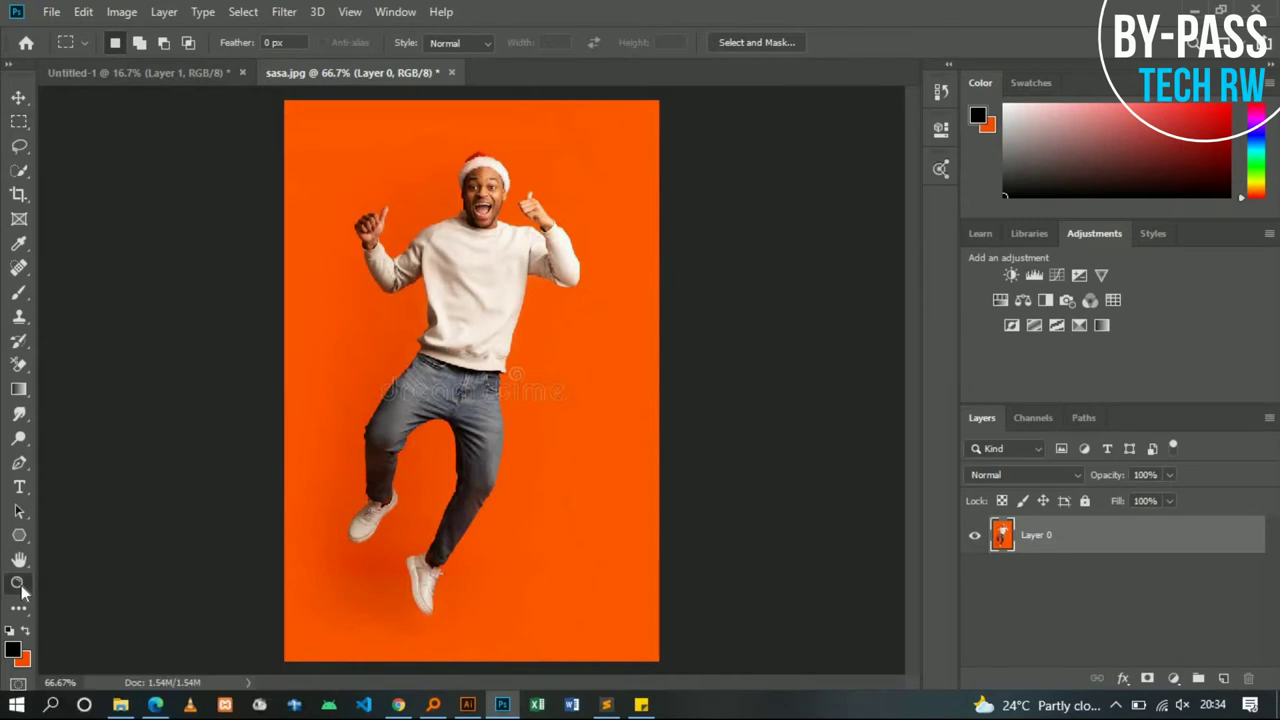
{"action": "double_click", "coordinate": [20, 584]}
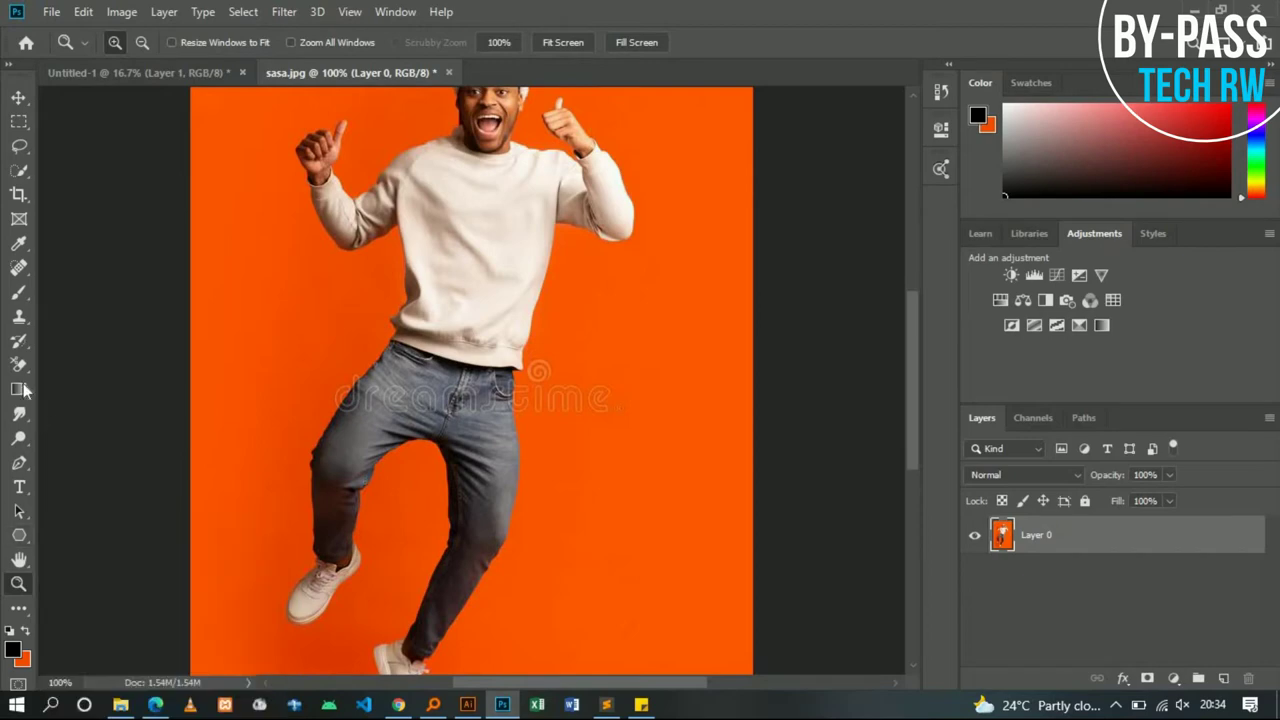
Try the single-row marquee and lasso, then settle on the Rectangular Marquee tool
{"action": "right_click", "coordinate": [19, 124]}
{"action": "left_click", "coordinate": [107, 158]}
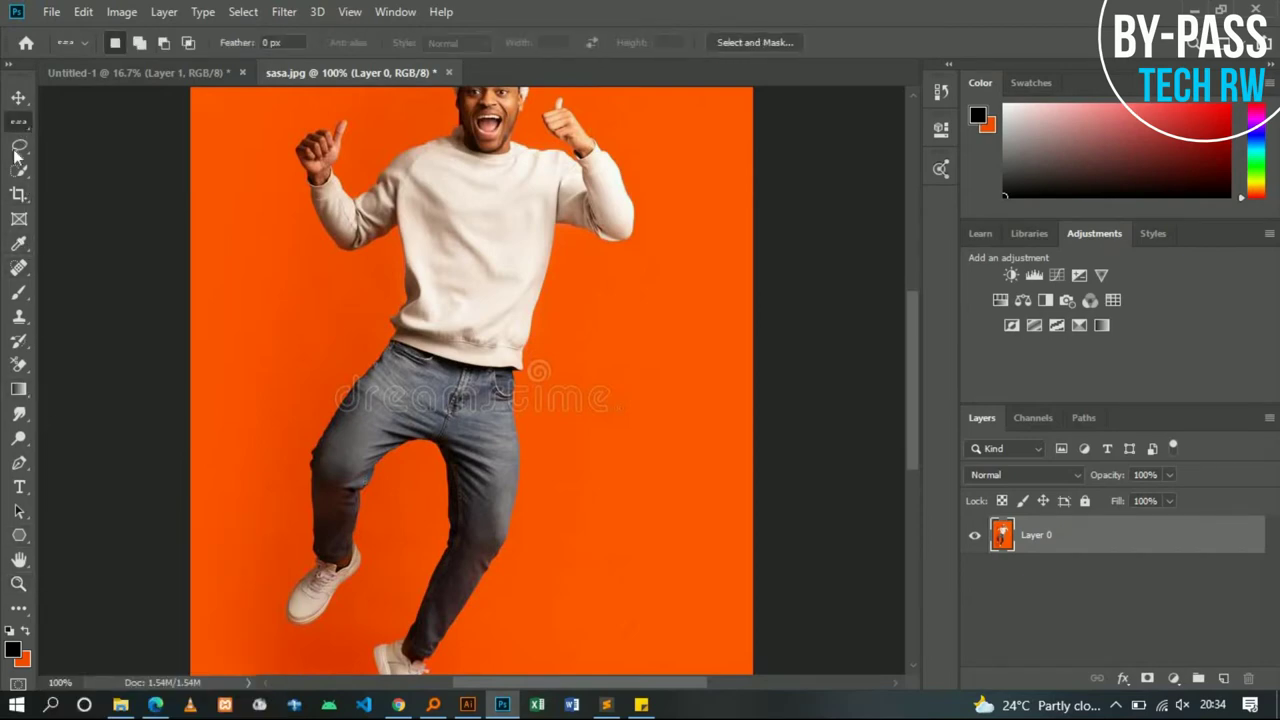
{"action": "left_click", "coordinate": [18, 148]}
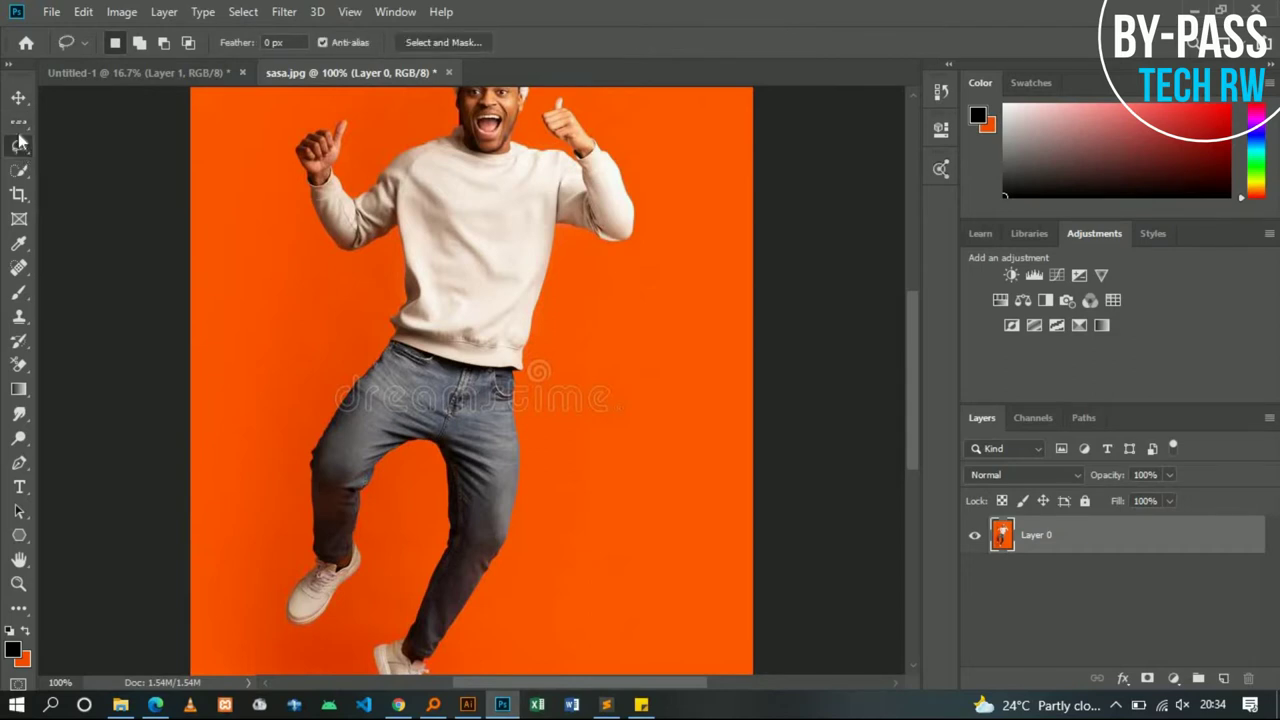
{"action": "left_click", "coordinate": [19, 124]}
{"action": "left_click", "coordinate": [62, 124]}
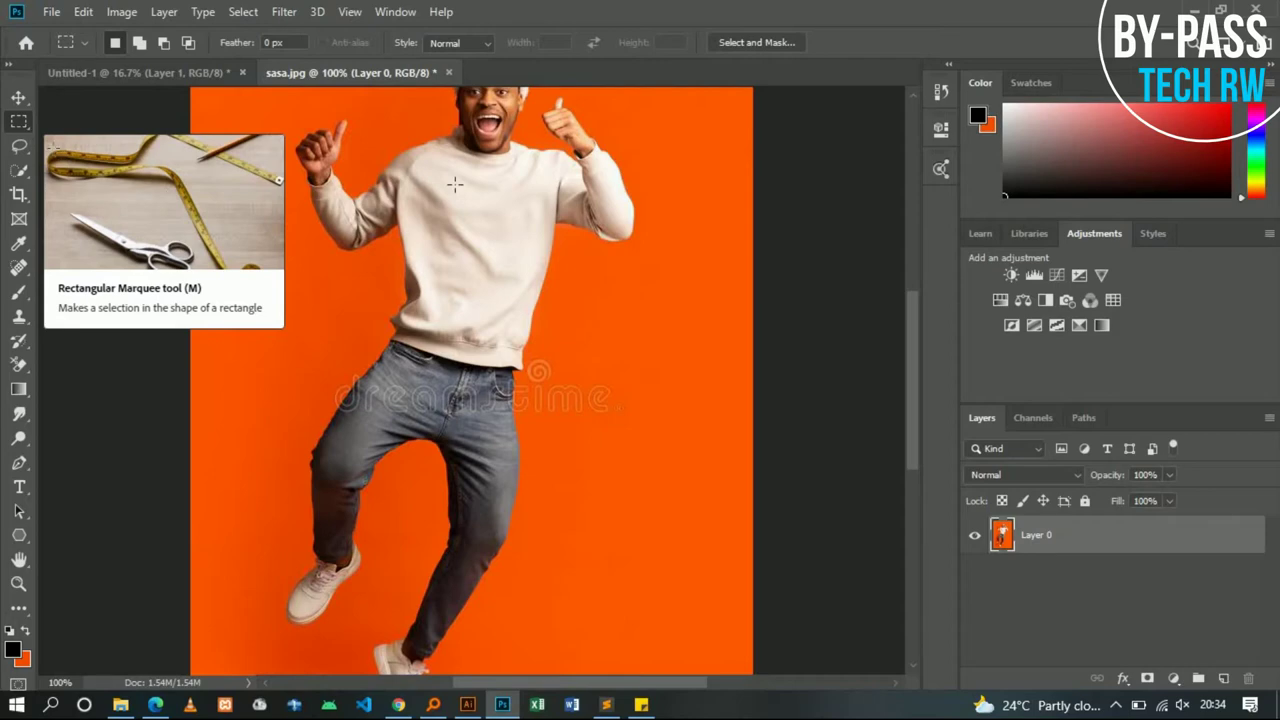
Draw a rectangular selection around the man's Santa hat and upper body
{"action": "left_click_drag", "start_coordinate": [909, 385], "coordinate": [922, 344]}
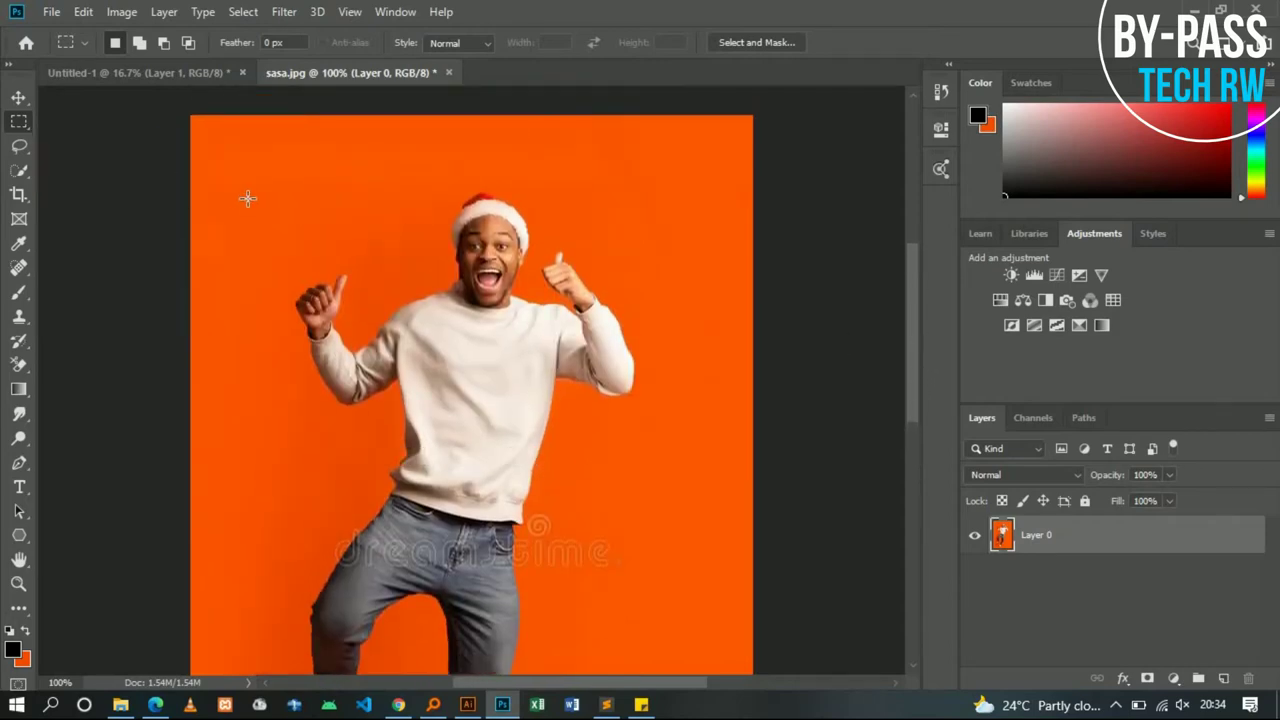
{"action": "left_click_drag", "start_coordinate": [248, 200], "coordinate": [725, 443]}
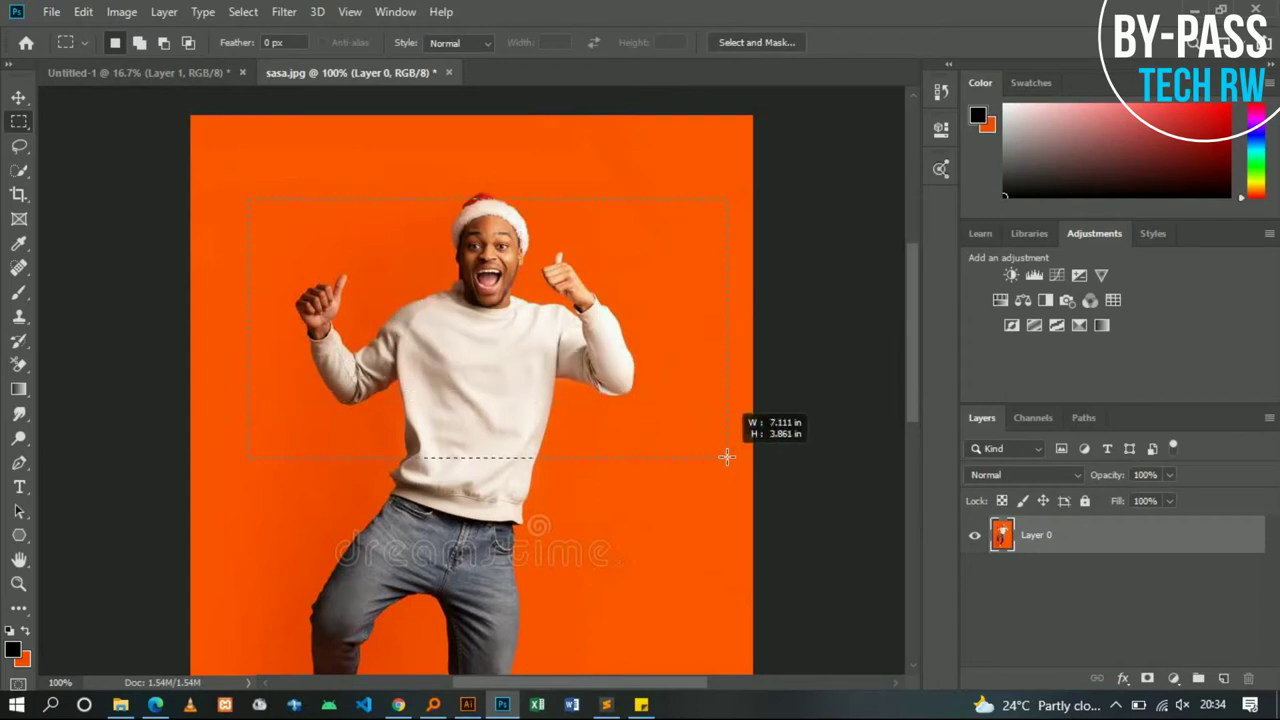
{"action": "left_click_drag", "start_coordinate": [723, 445], "coordinate": [724, 444]}
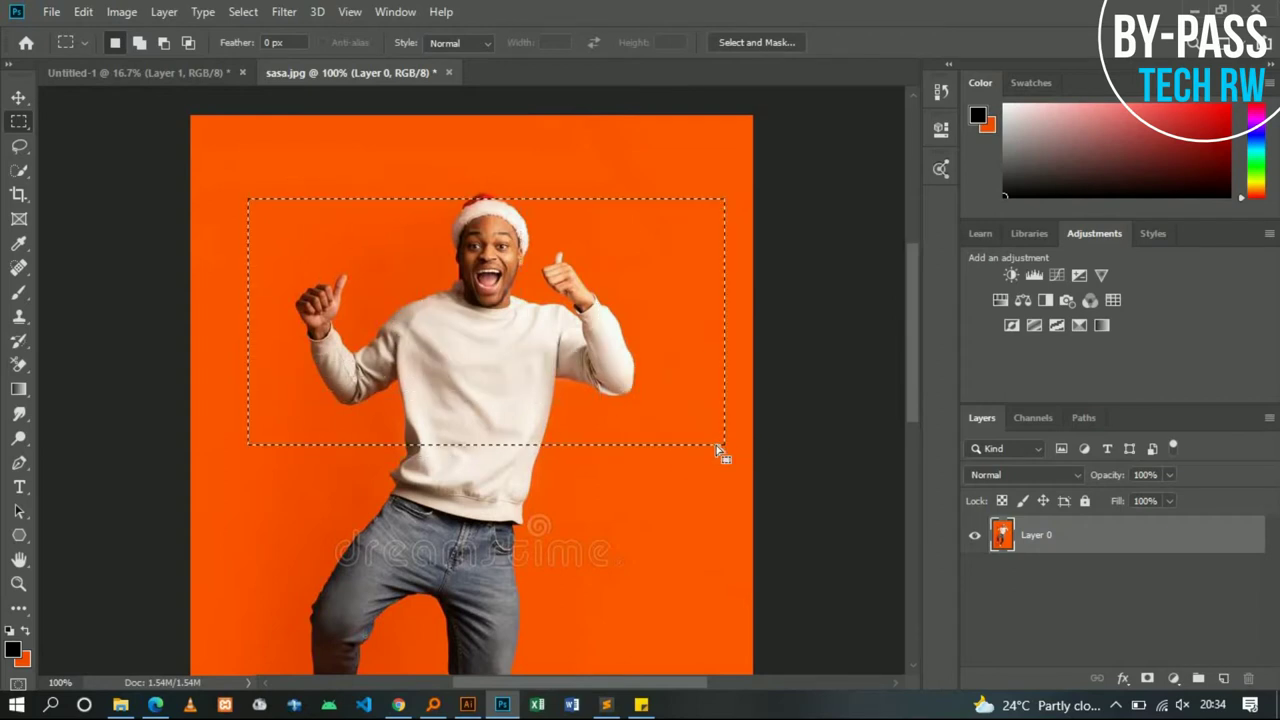
{"action": "left_click", "coordinate": [18, 100]}
Drag the crop into Untitled-1 as an enlarged Layer 2, then return to sasa.jpg
{"action": "left_click_drag", "start_coordinate": [463, 340], "coordinate": [411, 227]}
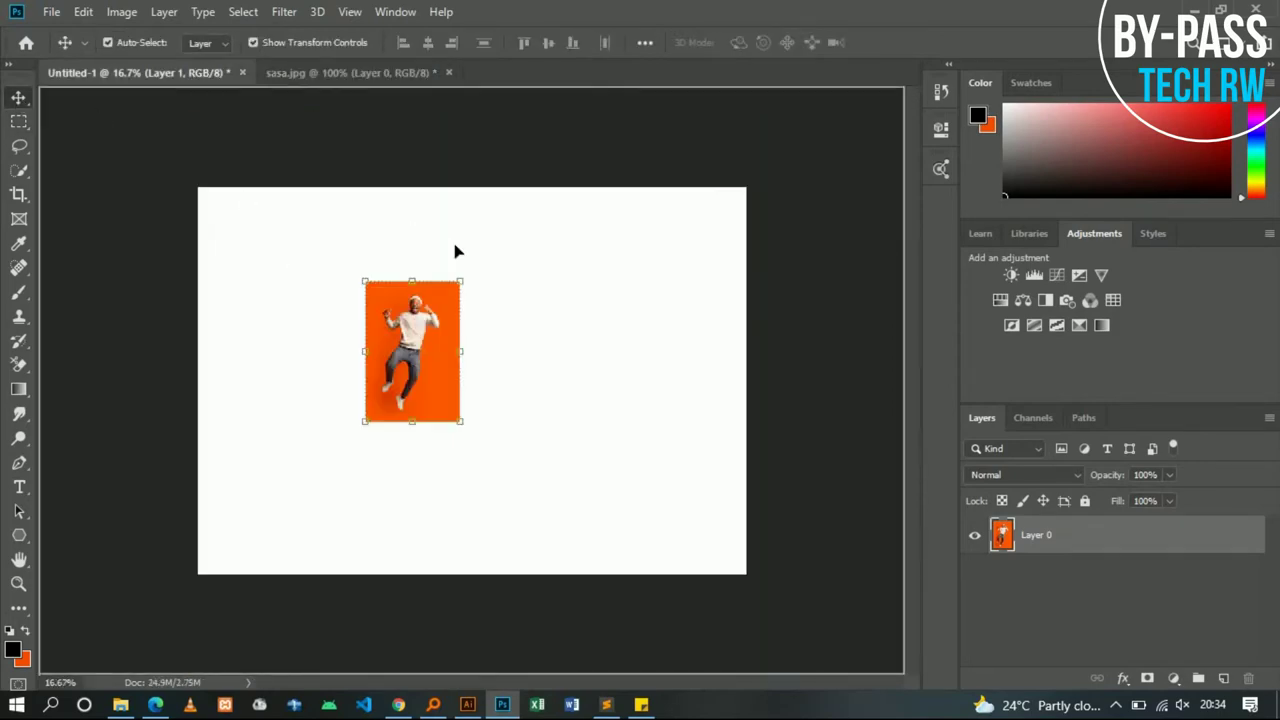
{"action": "left_click_drag", "start_coordinate": [455, 251], "coordinate": [716, 396]}
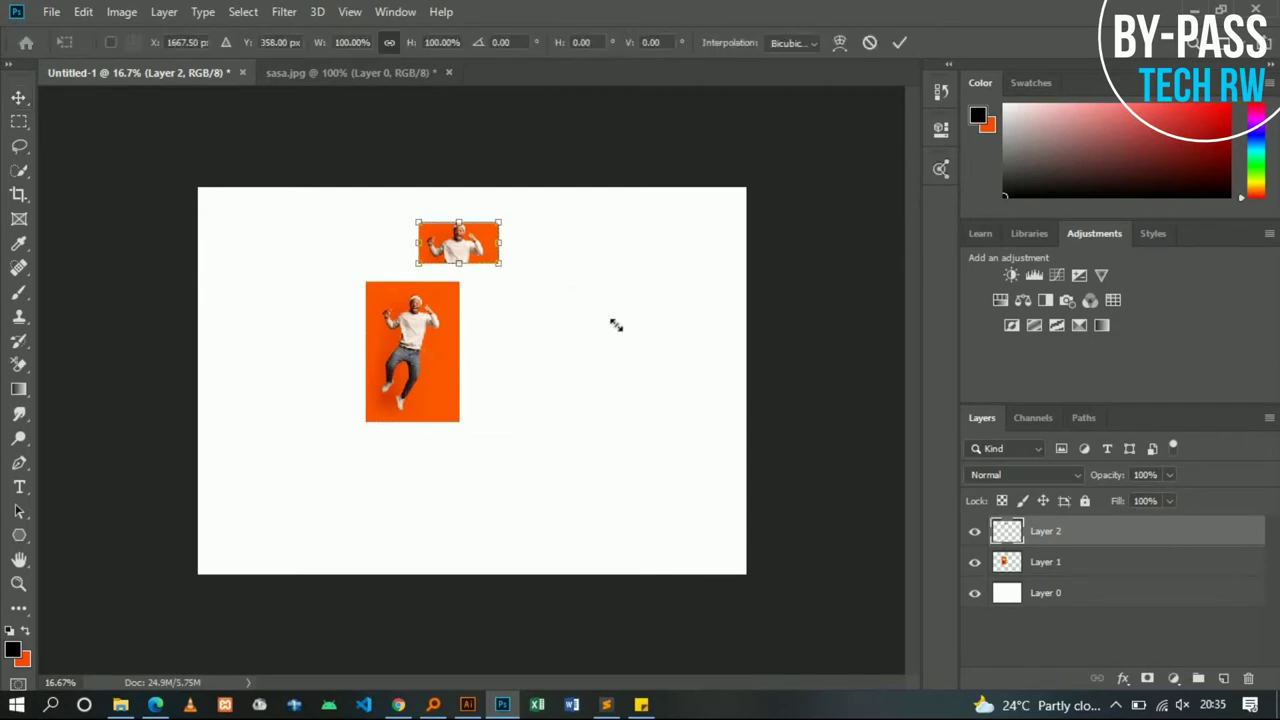
{"action": "key", "text": "Return"}
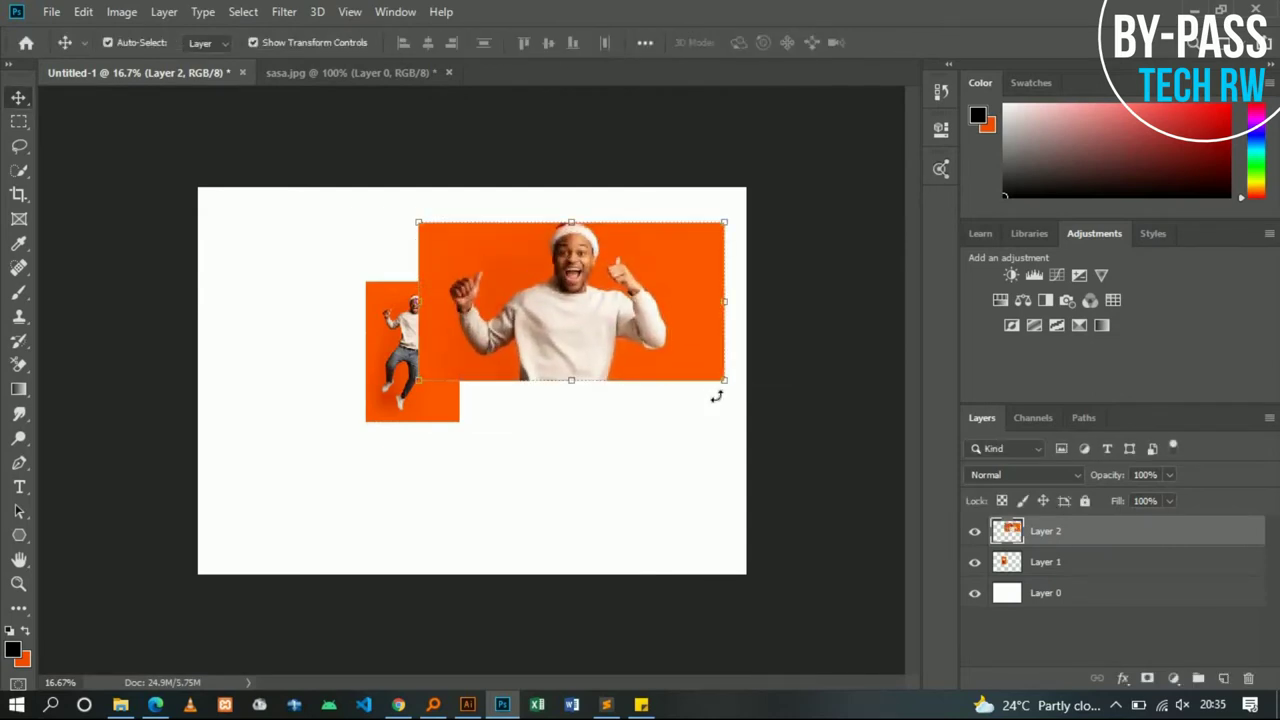
{"action": "left_click", "coordinate": [354, 74]}
{"action": "left_click", "coordinate": [19, 121]}
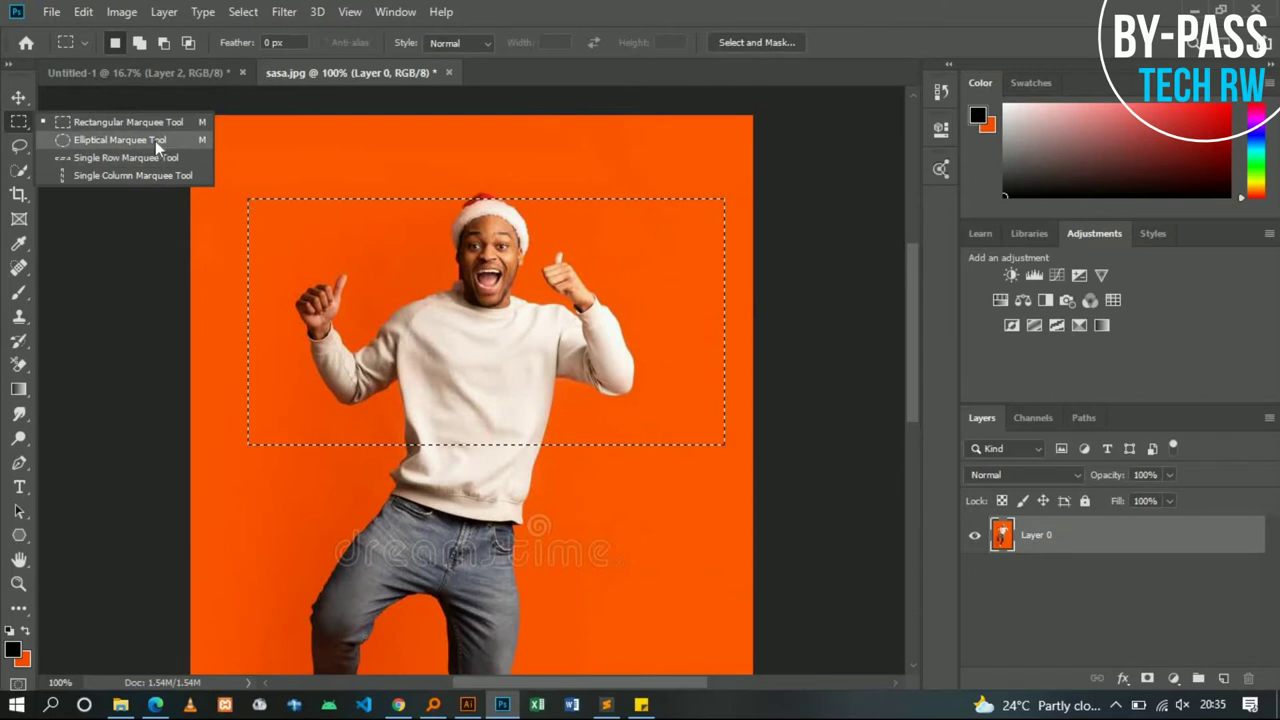
Select a circle around the man's head and torso and drop it enlarged into Untitled-1 as Layer 3
{"action": "left_click", "coordinate": [155, 140]}
{"action": "mouse_move", "coordinate": [363, 166]}
{"action": "left_mouse_down"}
{"action": "mouse_move", "coordinate": [502, 330]}
{"action": "mouse_move", "coordinate": [657, 462]}
{"action": "left_mouse_up"}
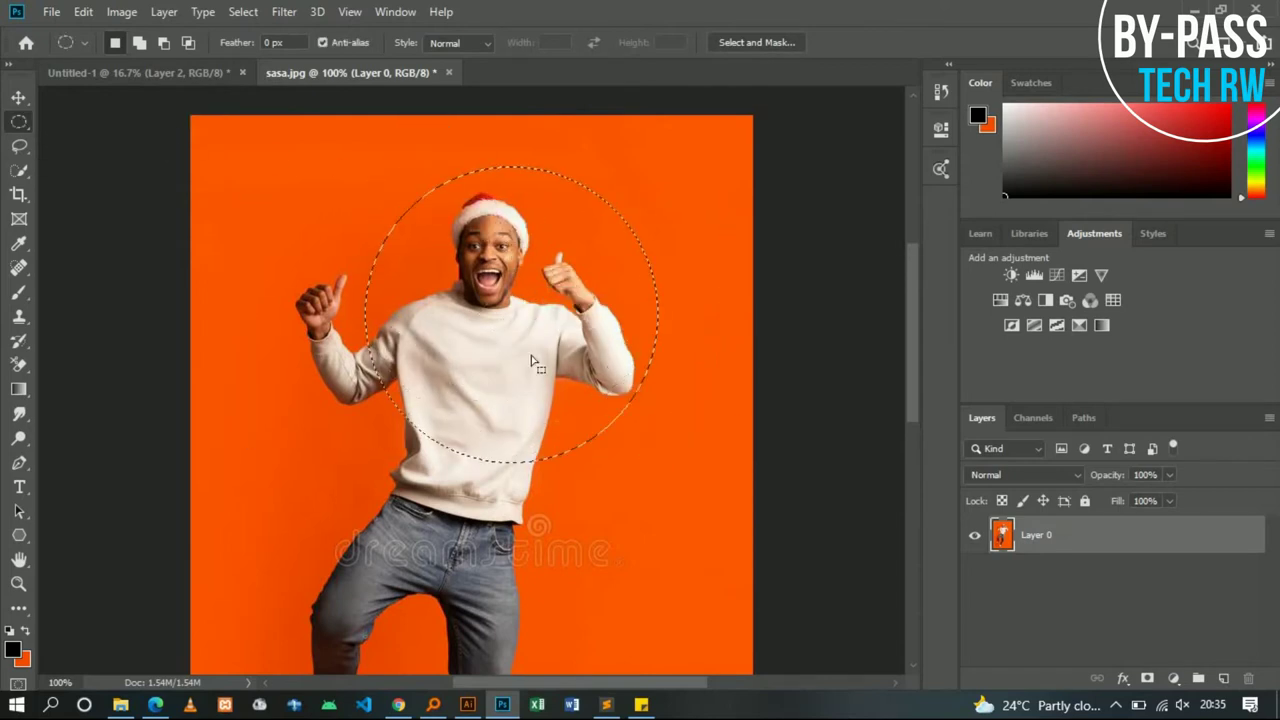
{"action": "left_click", "coordinate": [20, 100]}
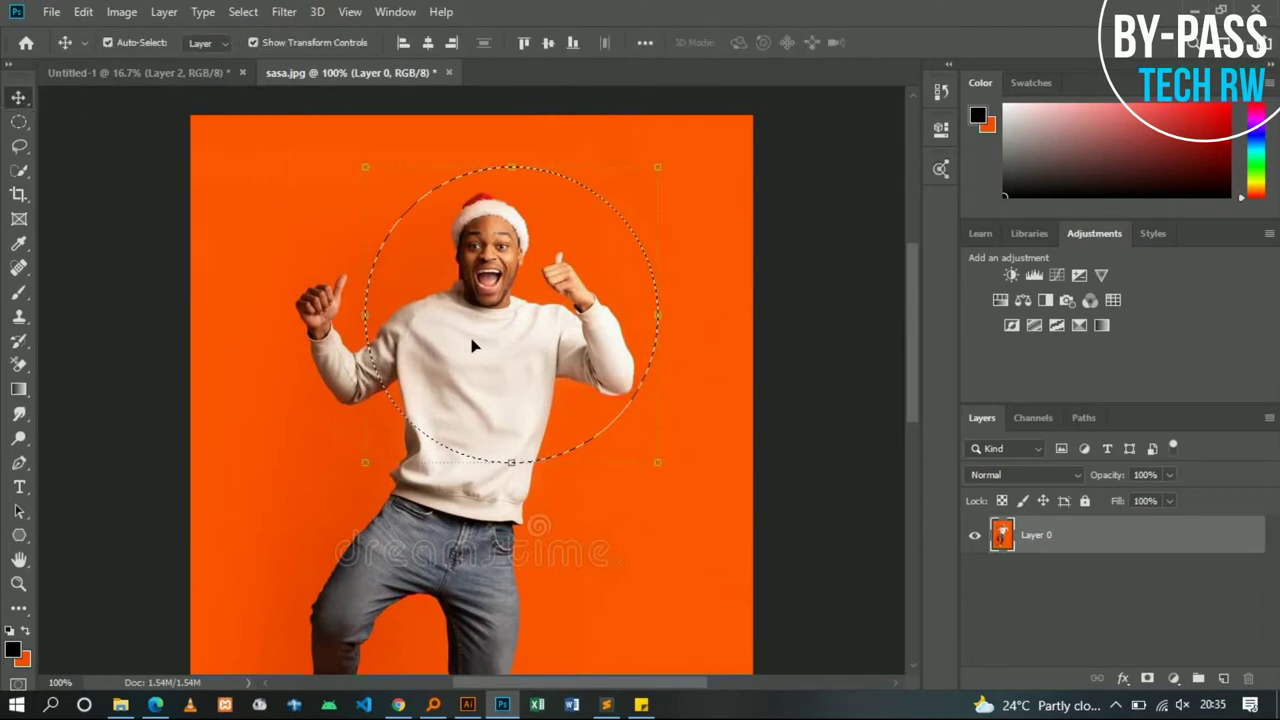
{"action": "mouse_move", "coordinate": [218, 129]}
{"action": "left_mouse_down"}
{"action": "mouse_move", "coordinate": [282, 268]}
{"action": "mouse_move", "coordinate": [382, 355]}
{"action": "left_mouse_up"}
{"action": "key", "text": "Return"}
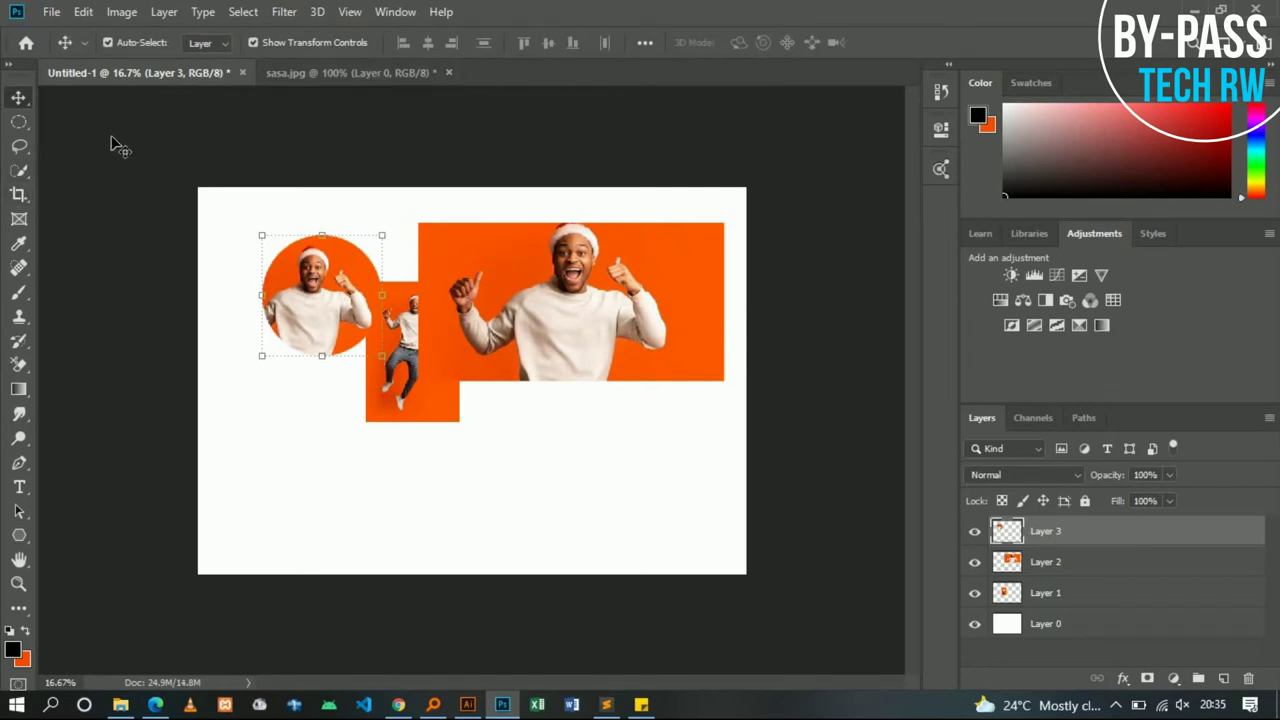
{"action": "left_click", "coordinate": [19, 147]}
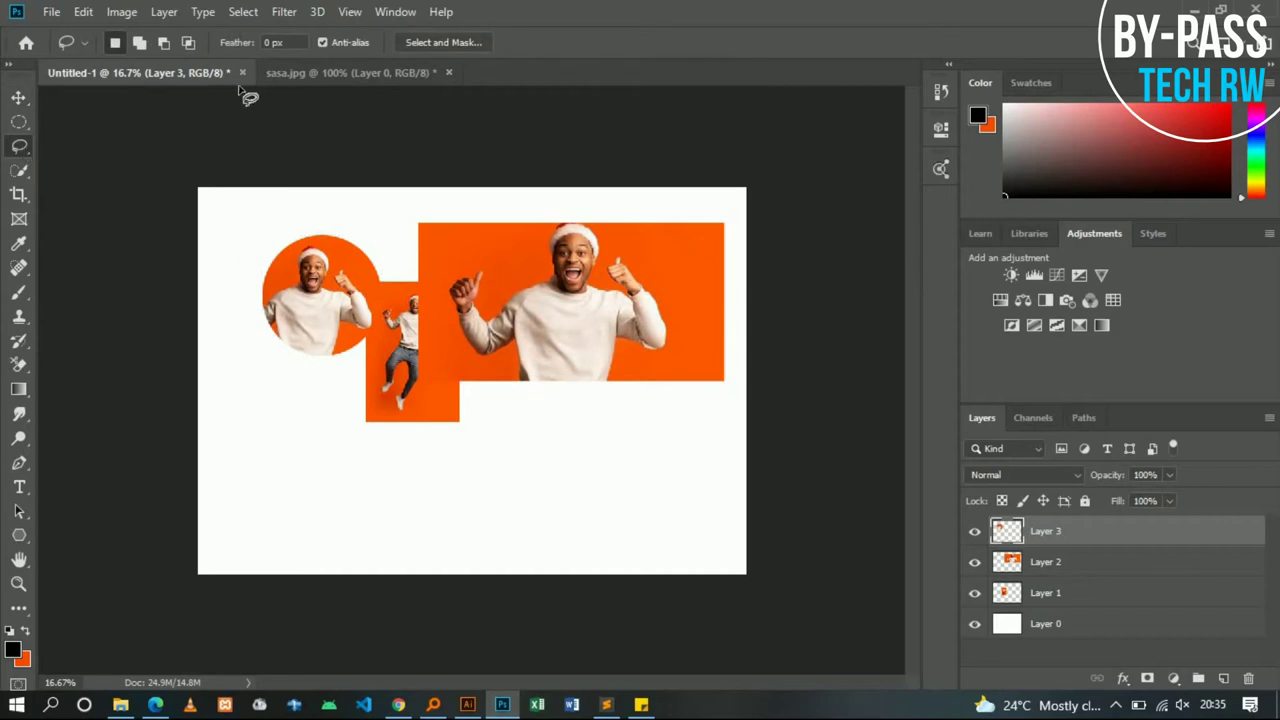
On sasa.jpg, lasso freehand around the man's Santa hat, head and raised arm
{"action": "left_click", "coordinate": [320, 72]}
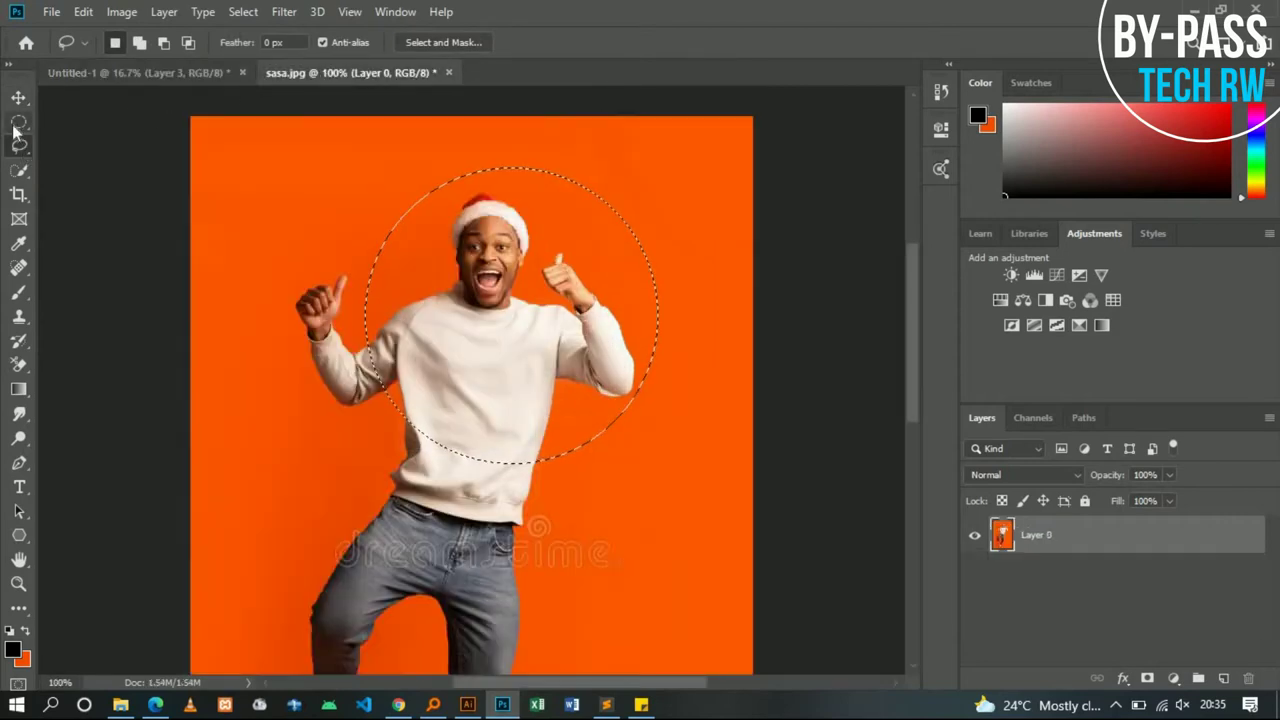
{"action": "left_click", "coordinate": [429, 242]}
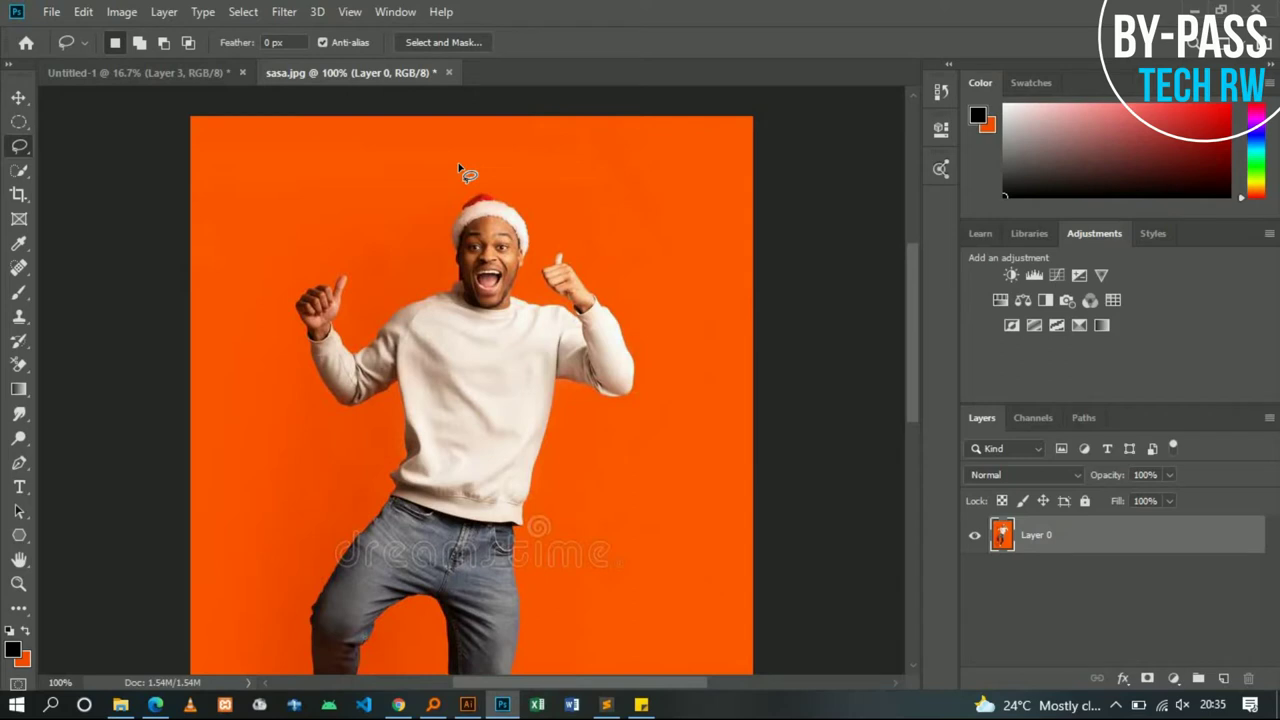
{"action": "mouse_move", "coordinate": [460, 168]}
{"action": "left_mouse_down"}
{"action": "mouse_move", "coordinate": [356, 344]}
{"action": "mouse_move", "coordinate": [364, 430]}
{"action": "left_mouse_up"}
{"action": "left_click_drag", "start_coordinate": [393, 413], "coordinate": [541, 267]}
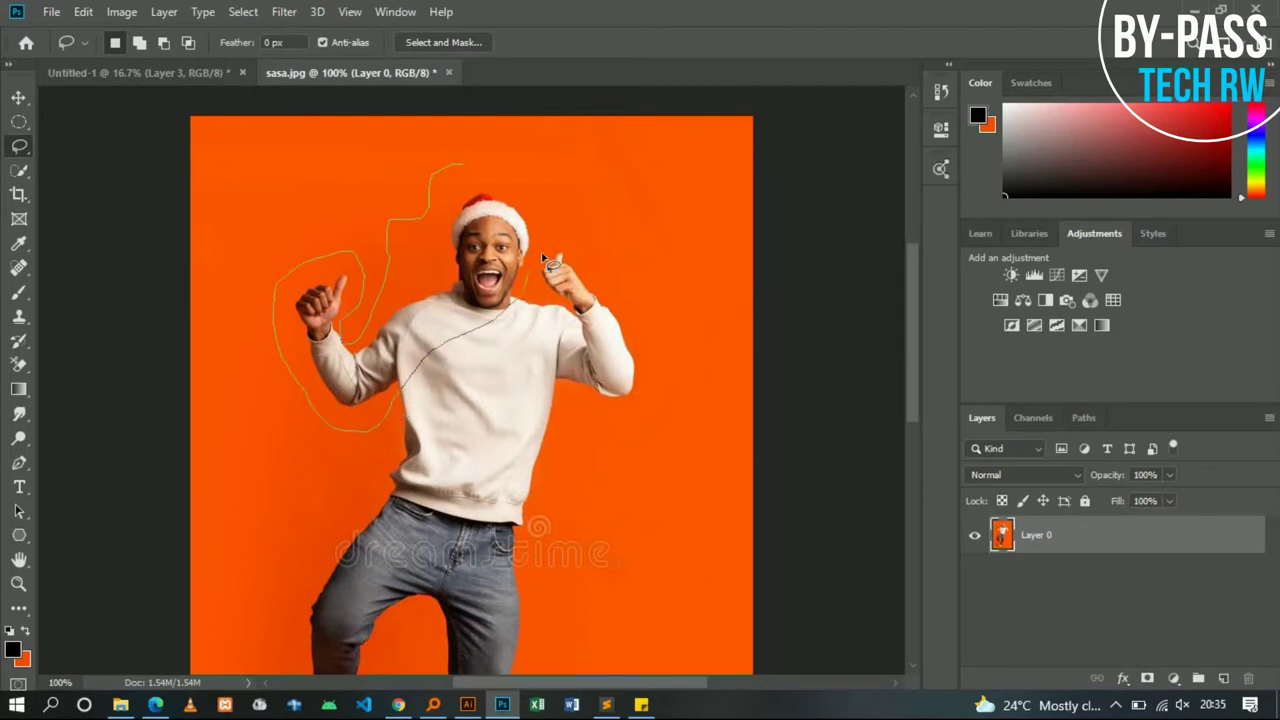
{"action": "left_click_drag", "start_coordinate": [541, 267], "coordinate": [468, 166]}
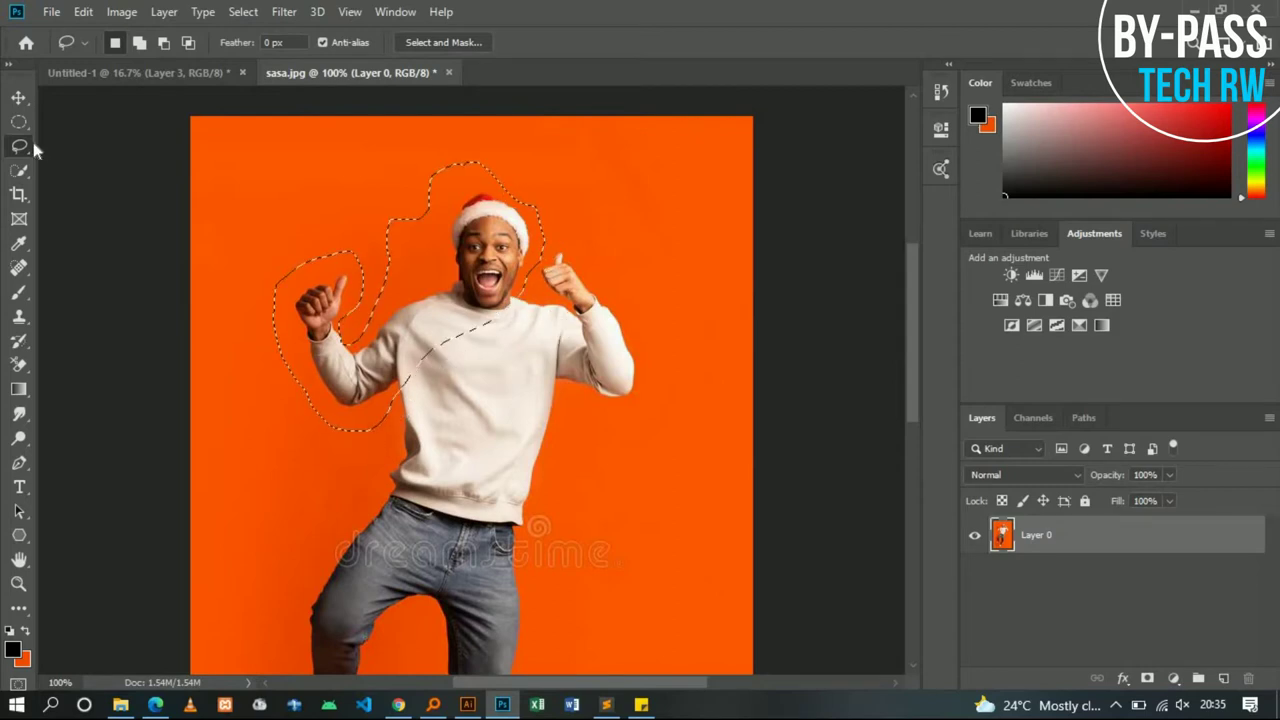
Drag the lasso-cut piece into Untitled-1, enlarge it to about 332% at the lower left, and commit
{"action": "left_click", "coordinate": [18, 97]}
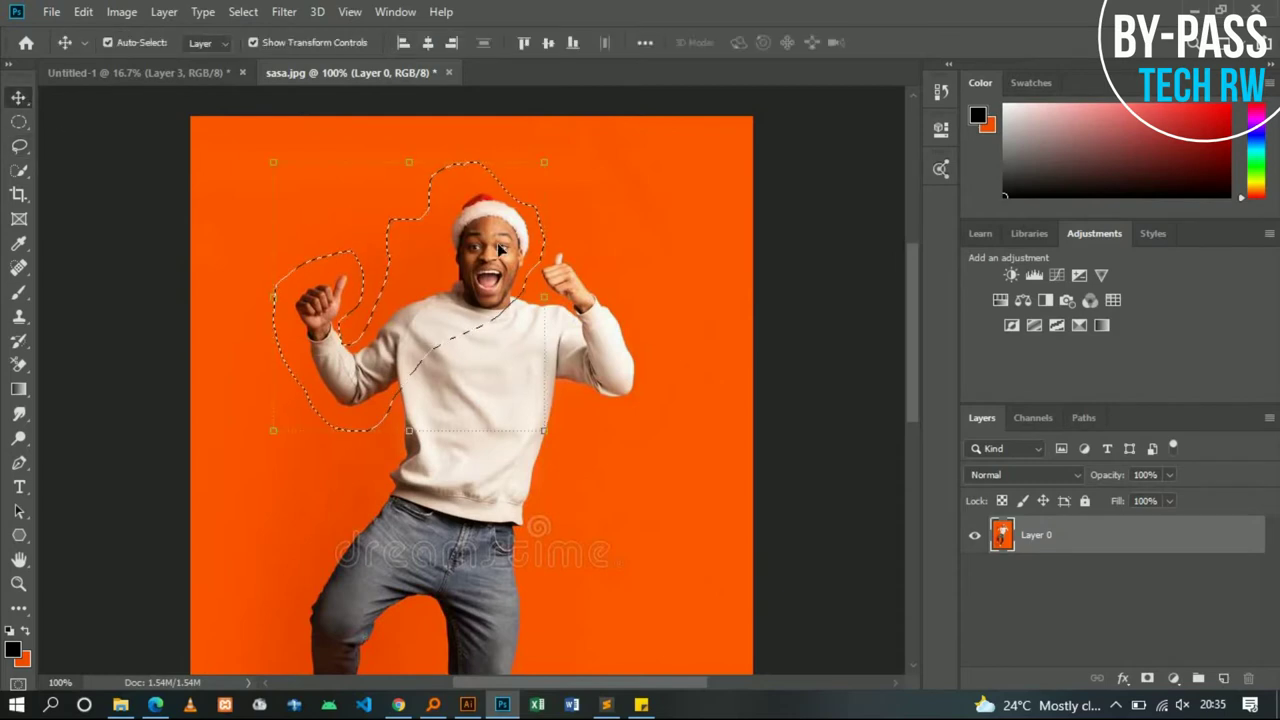
{"action": "mouse_move", "coordinate": [500, 248]}
{"action": "left_mouse_down"}
{"action": "mouse_move", "coordinate": [212, 54]}
{"action": "mouse_move", "coordinate": [300, 453]}
{"action": "left_mouse_up"}
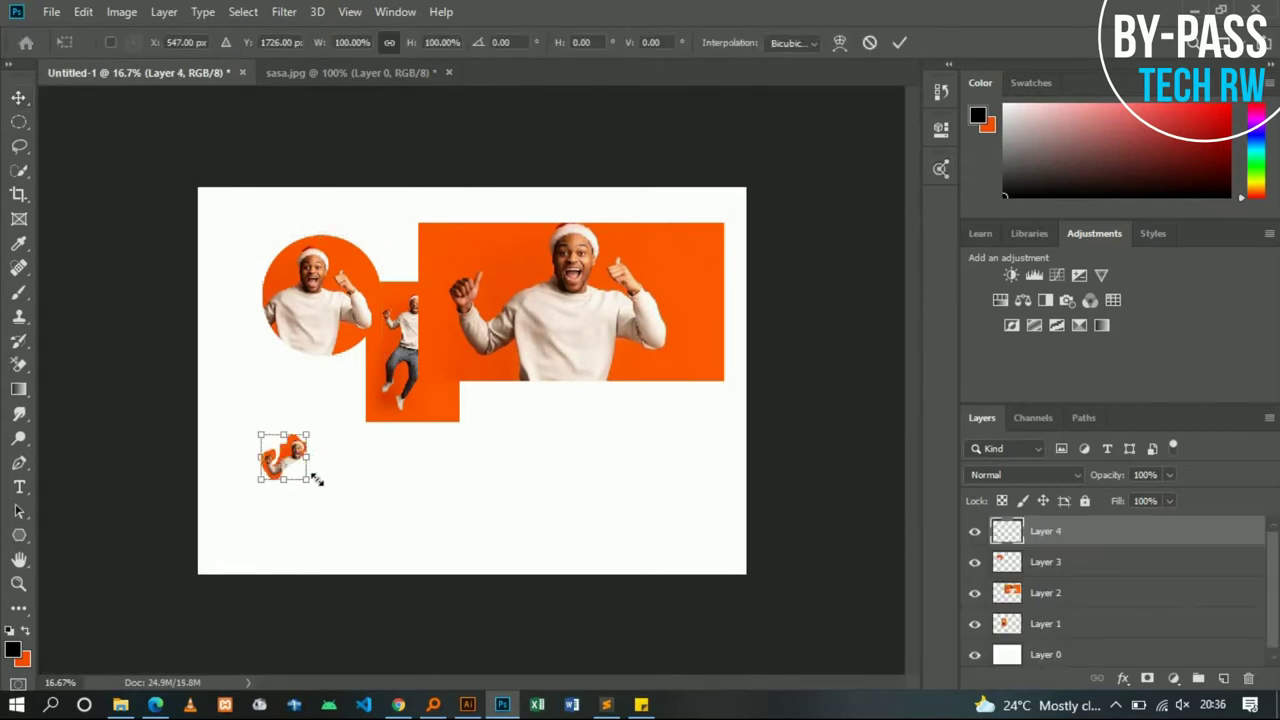
{"action": "left_click_drag", "start_coordinate": [307, 478], "coordinate": [410, 581]}
{"action": "left_click_drag", "start_coordinate": [370, 490], "coordinate": [307, 435]}
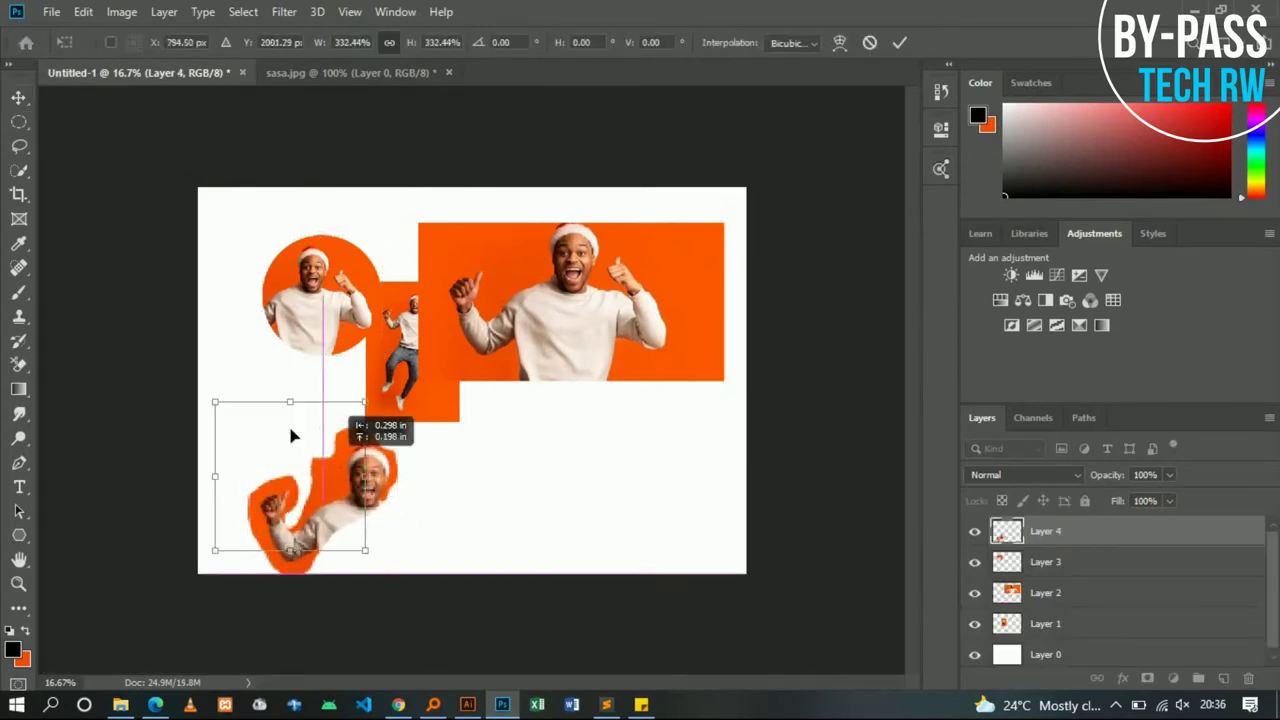
{"action": "left_click", "coordinate": [899, 43]}
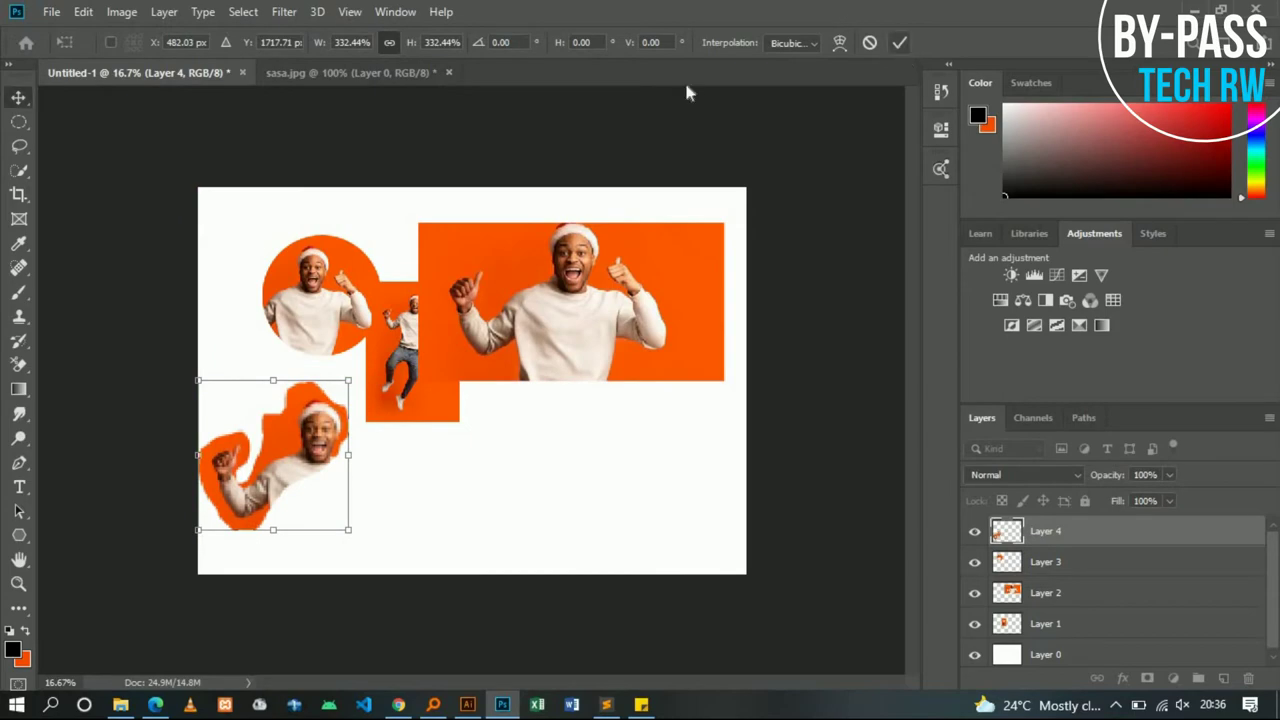
{"action": "left_click", "coordinate": [314, 74]}
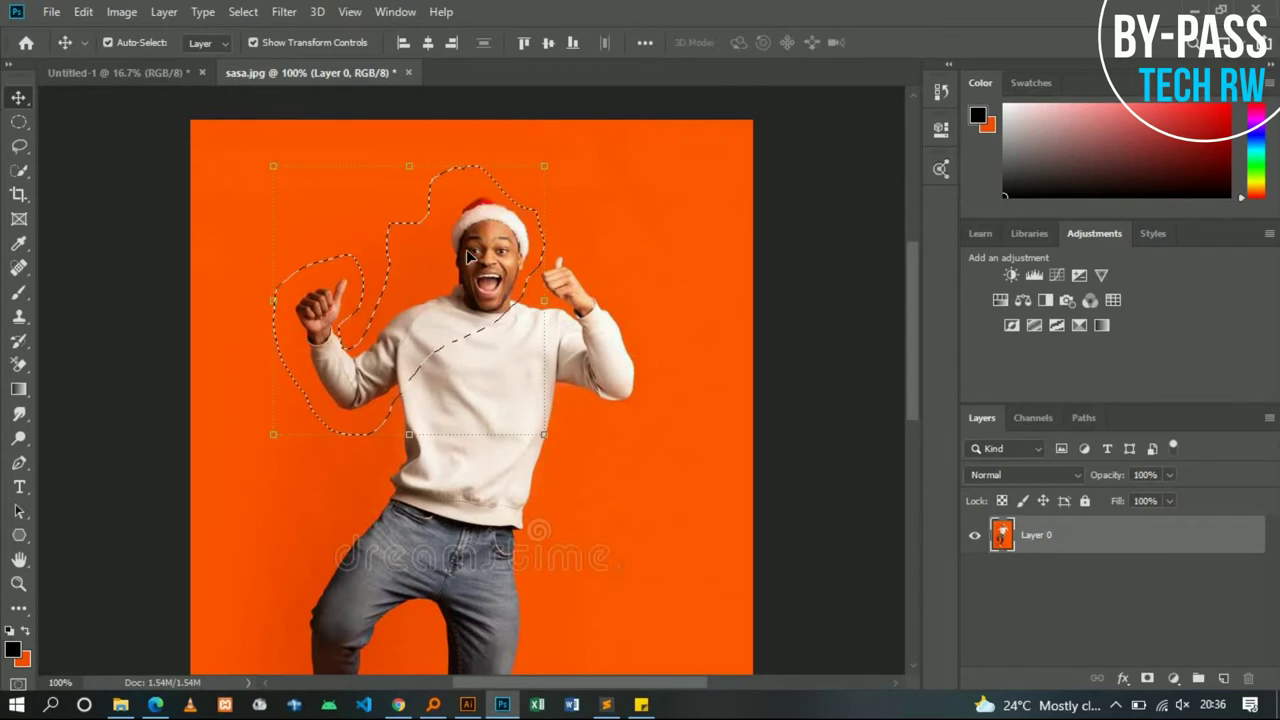
Deselect the leftover lasso outline on sasa.jpg, comparing with undo and redo, leaving nothing selected
{"action": "key", "text": "ctrl+d"}
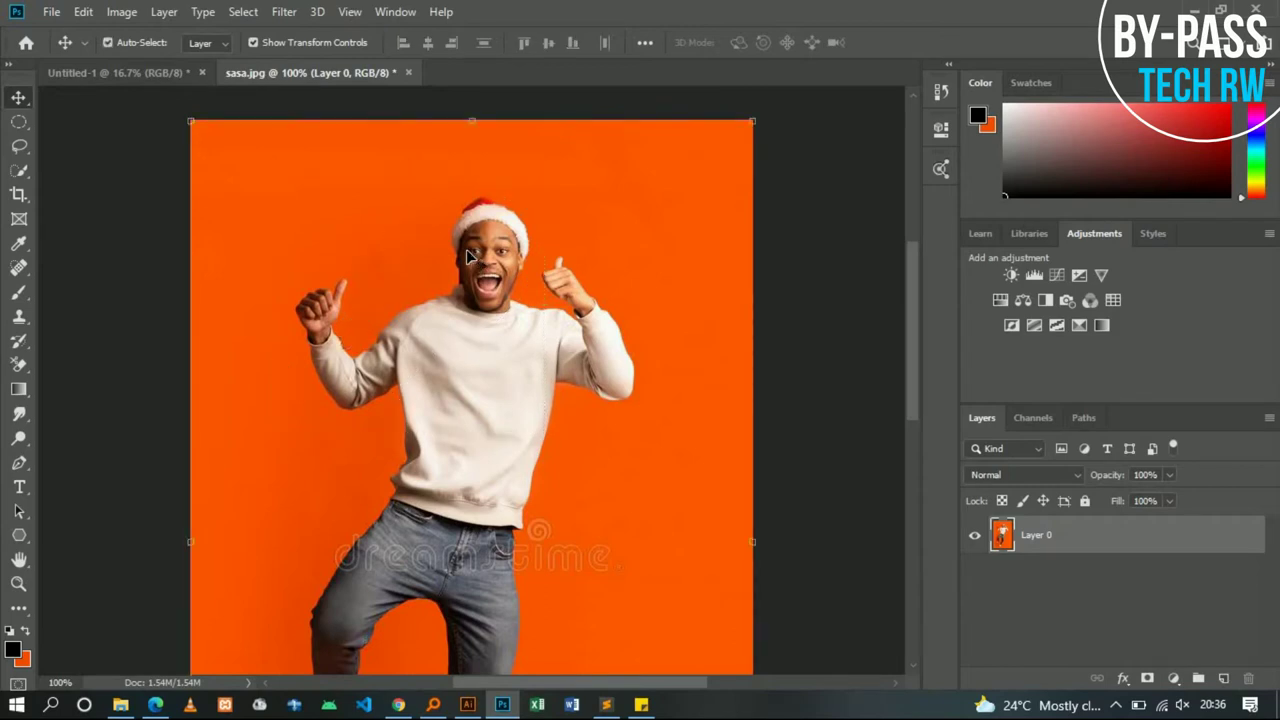
{"action": "key", "text": "ctrl+shift+d"}
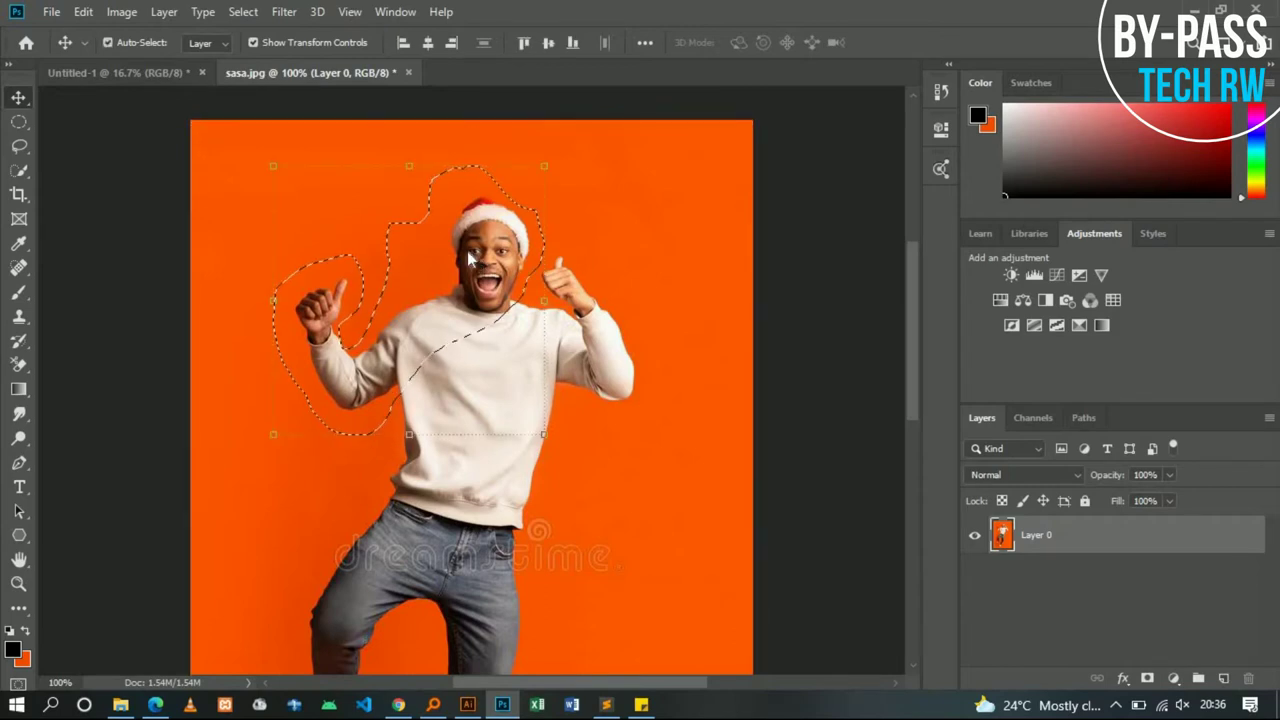
{"action": "right_click", "coordinate": [466, 249]}
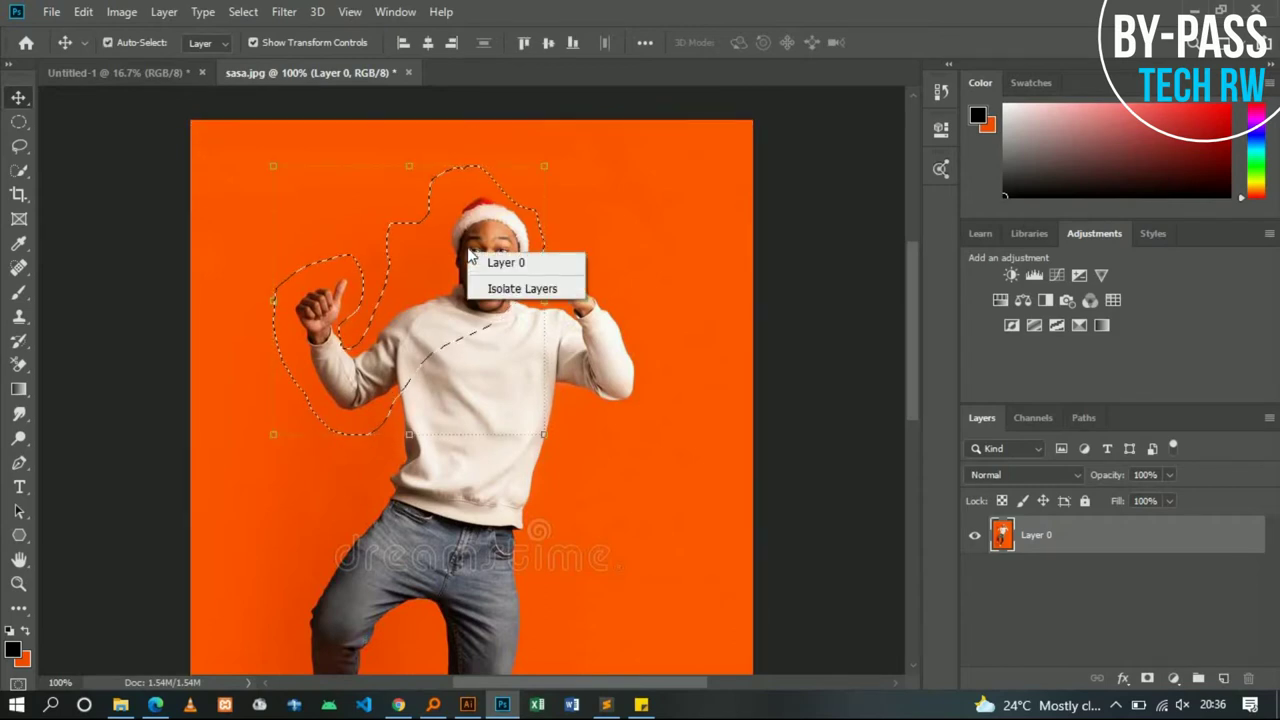
{"action": "left_click", "coordinate": [22, 178]}
{"action": "left_click", "coordinate": [19, 145]}
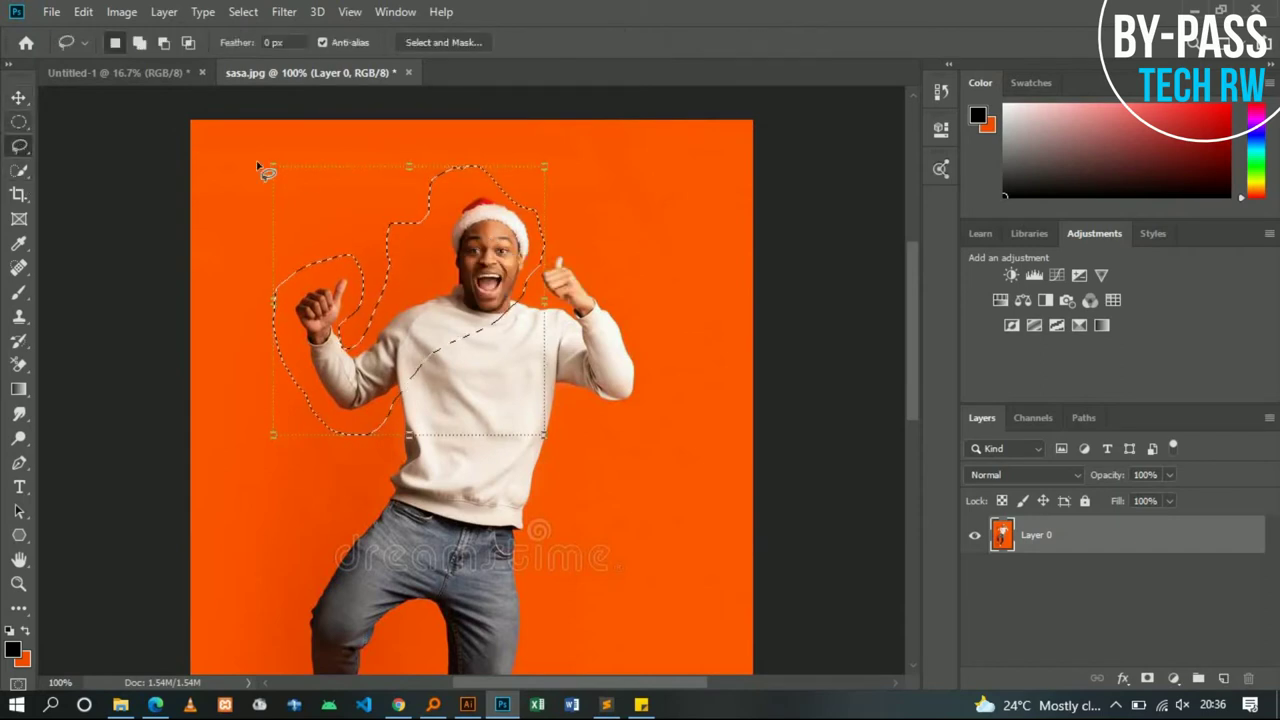
{"action": "right_click", "coordinate": [484, 237]}
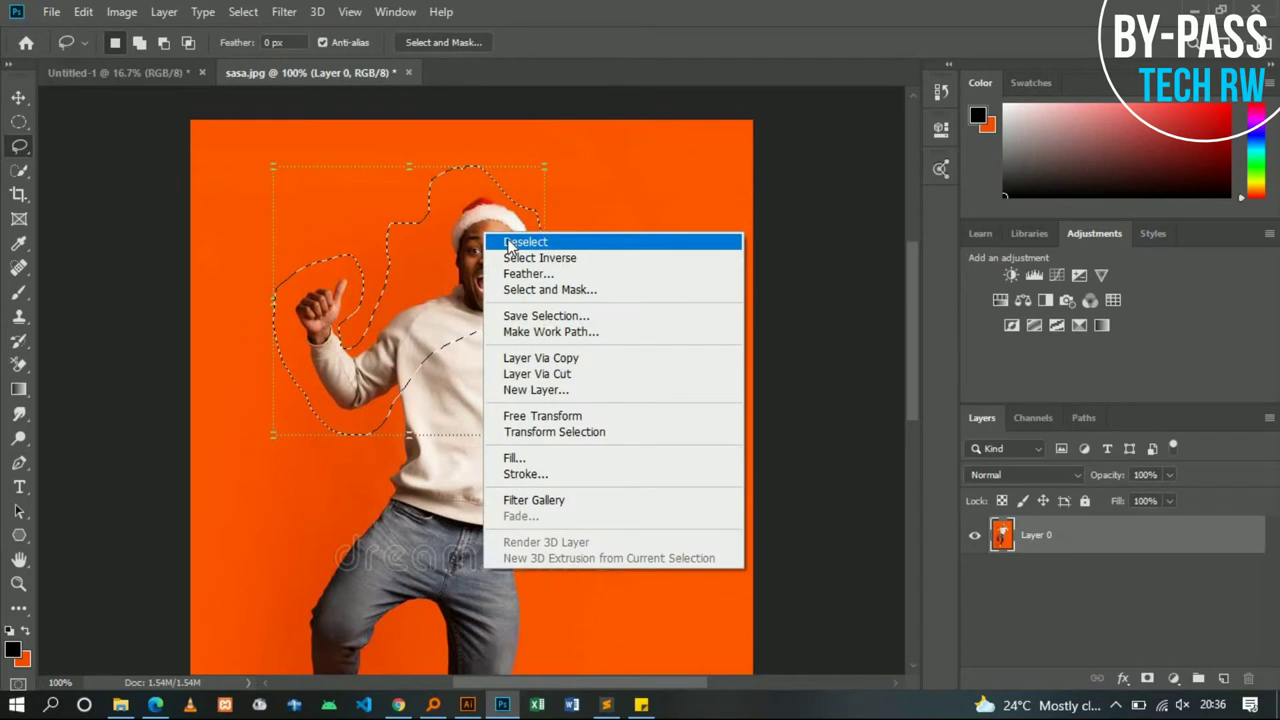
{"action": "left_click", "coordinate": [508, 244]}
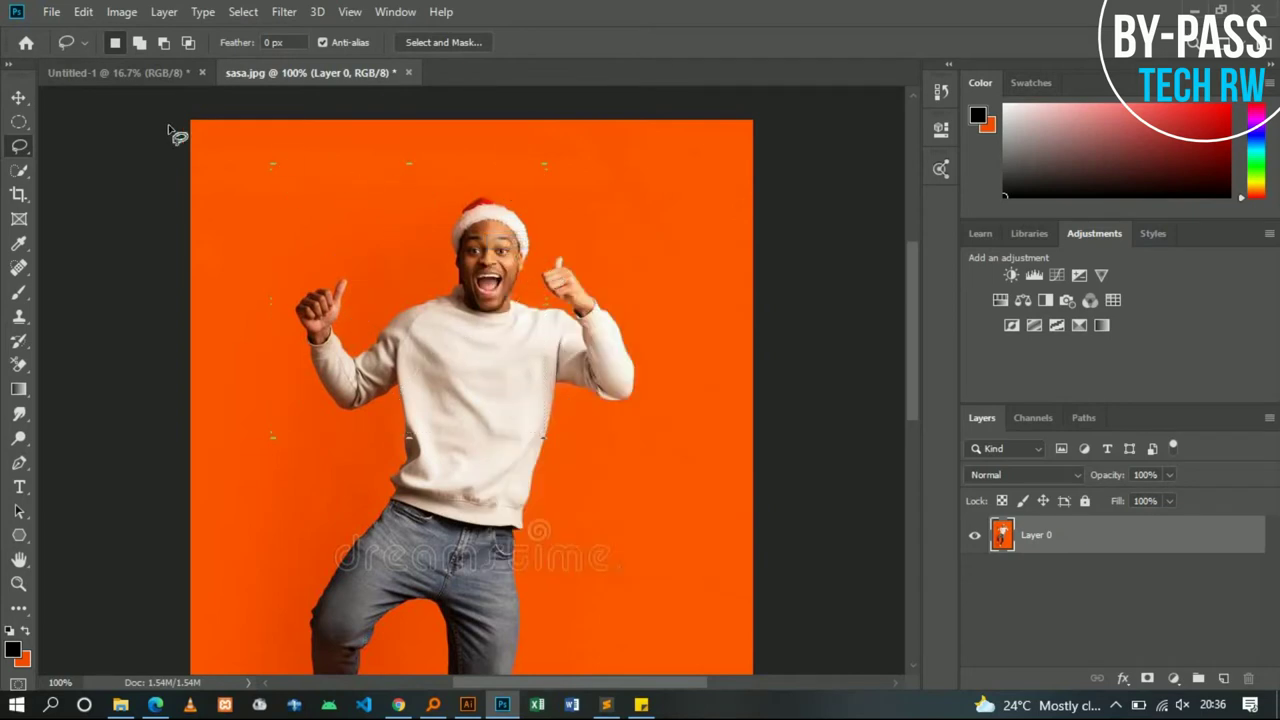
{"action": "key", "text": "ctrl+z"}
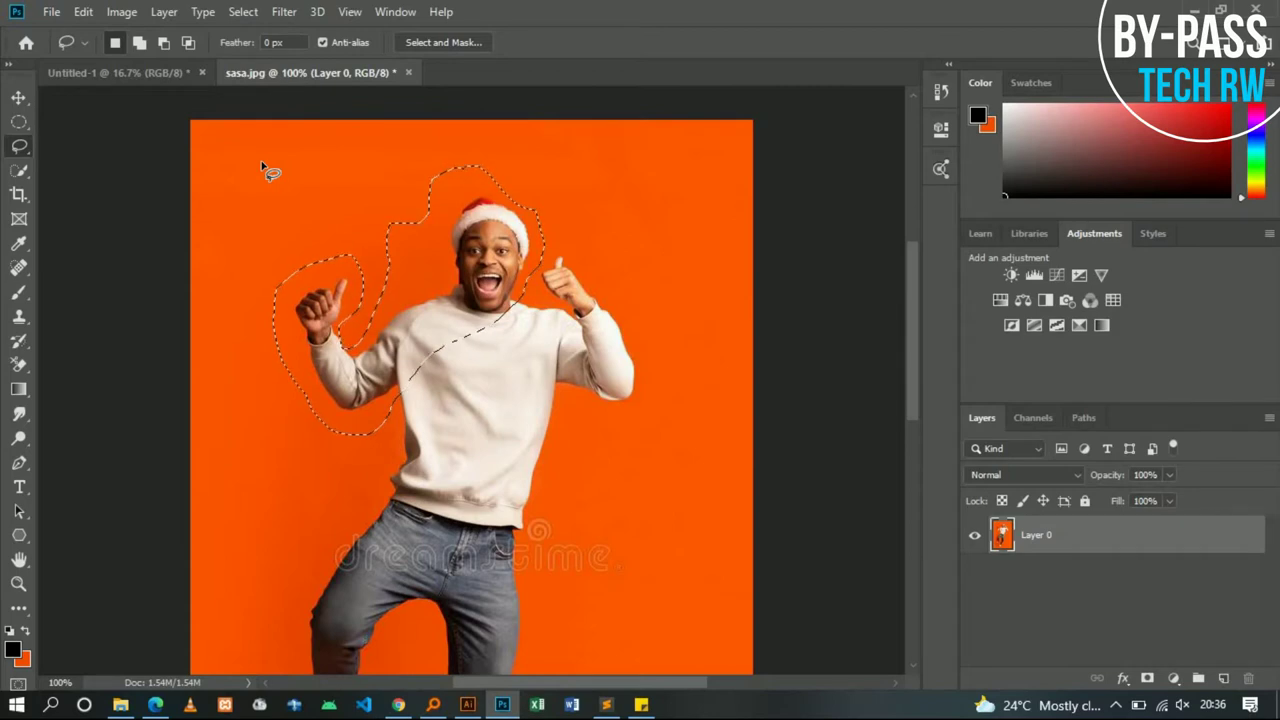
{"action": "key", "text": "ctrl+d"}
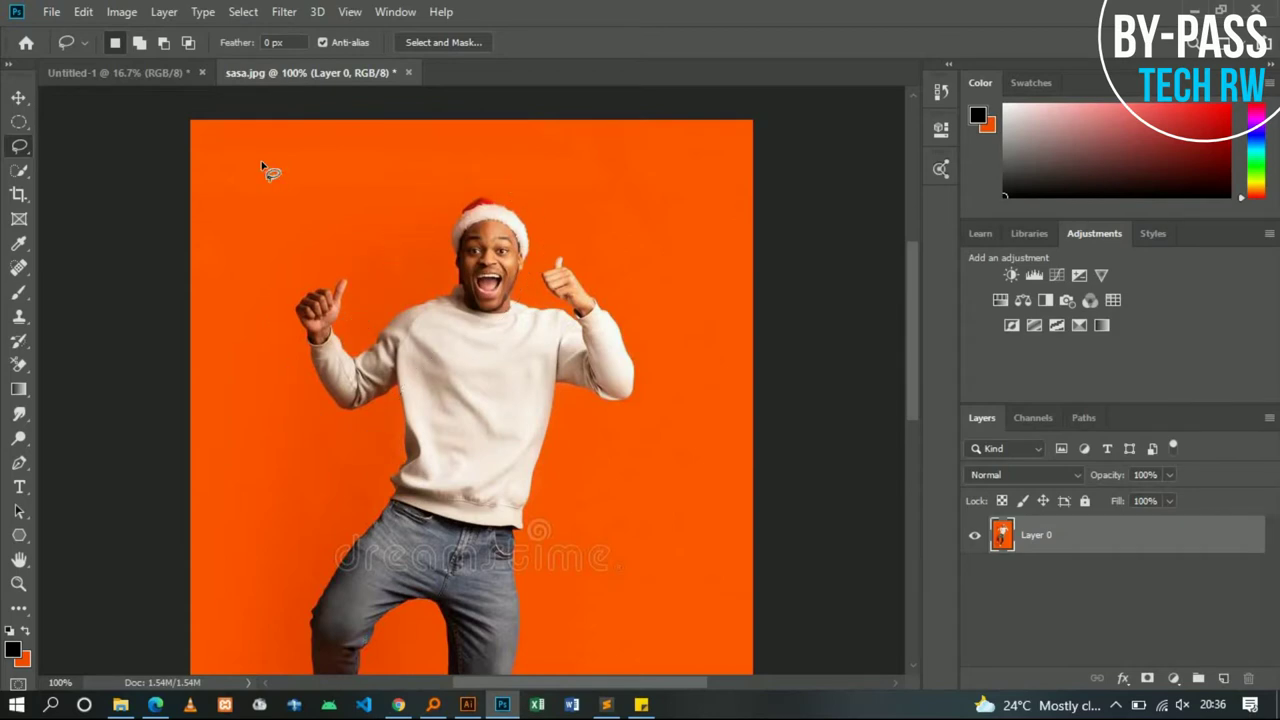
Using Quick Selection in Add mode at brush size 60, select the man's hat, face and red hat tip
{"action": "left_click", "coordinate": [19, 173]}
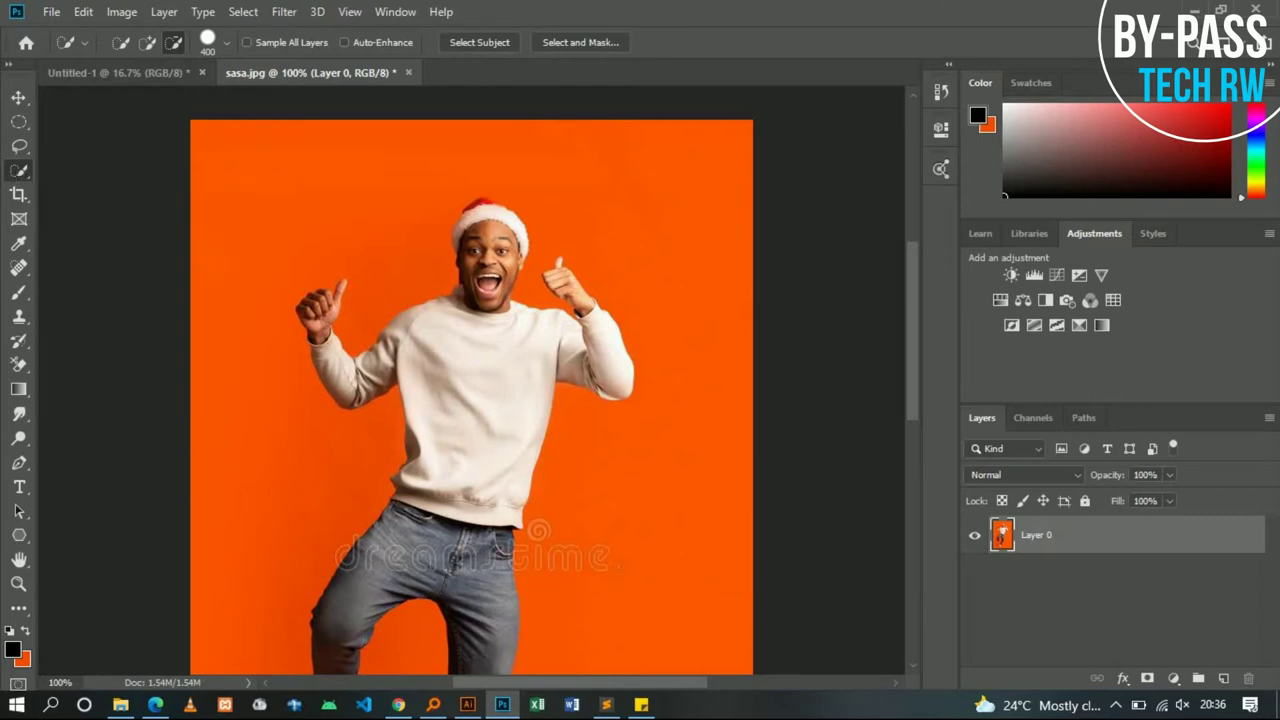
{"action": "key", "text": "bracketleft"}
{"action": "key", "text": "bracketleft"}
{"action": "key", "text": "bracketleft"}
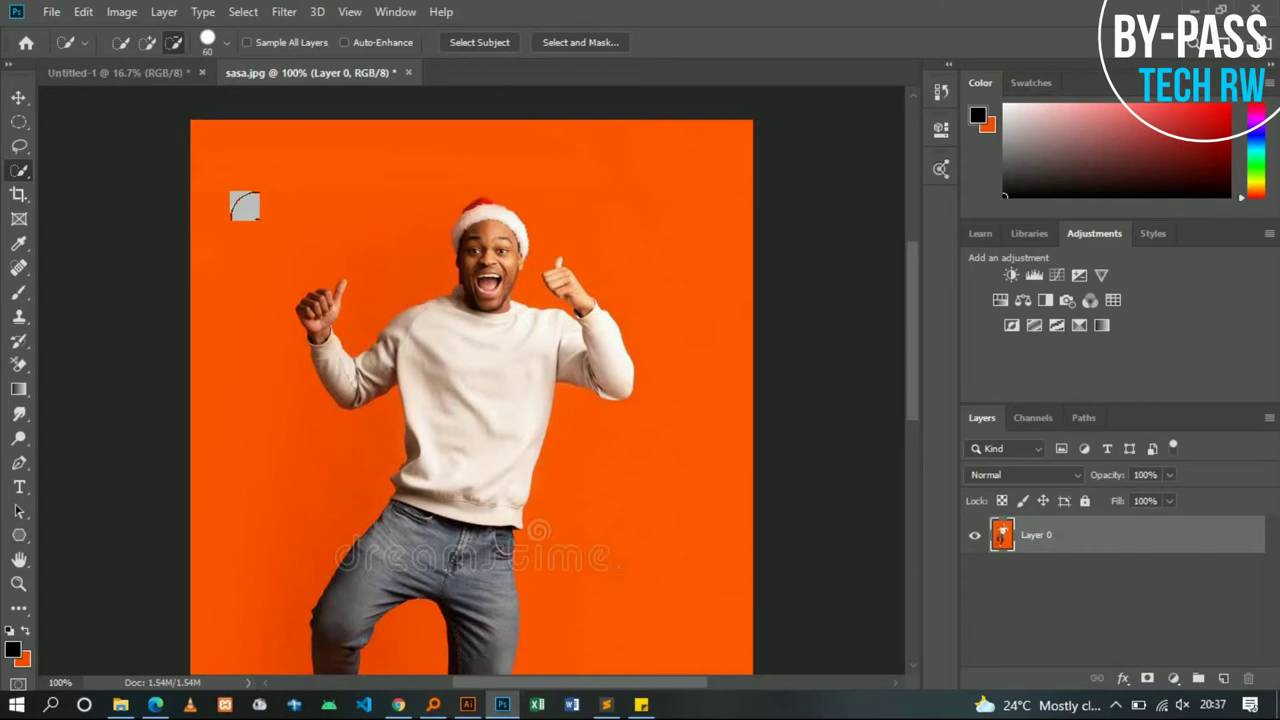
{"action": "key", "text": "x"}
{"action": "key", "text": "x"}
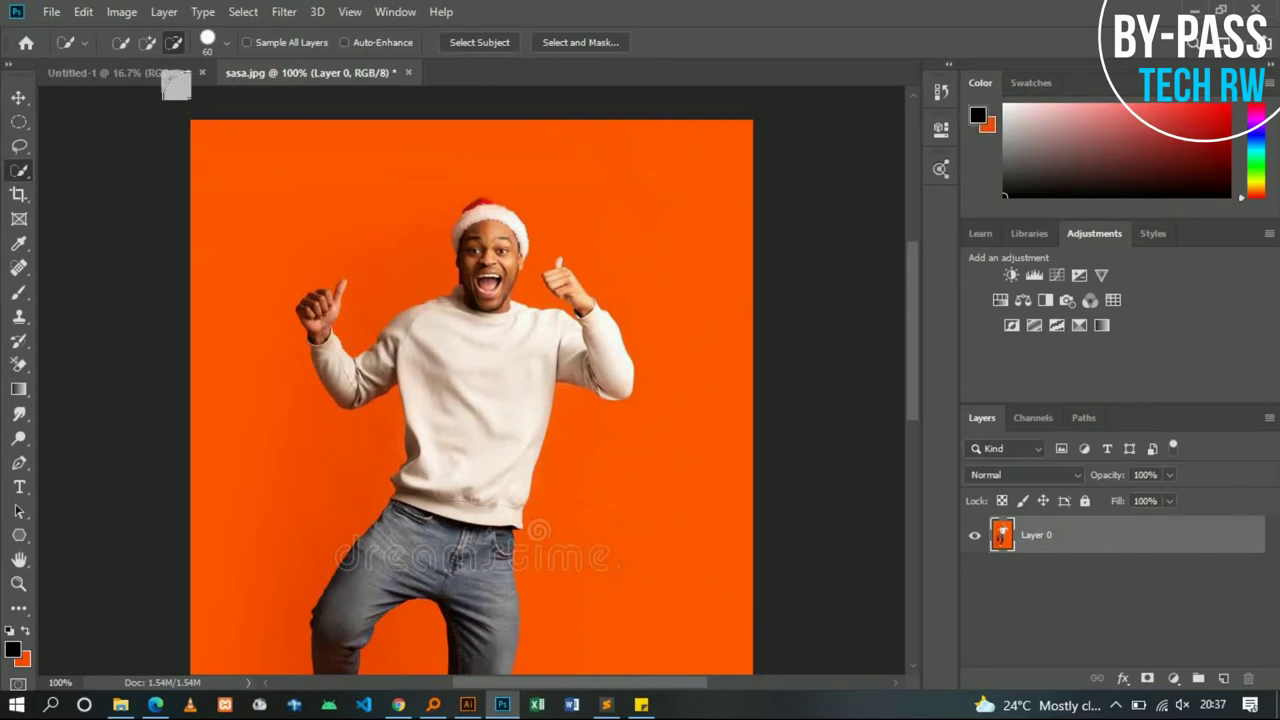
{"action": "left_click", "coordinate": [145, 44]}
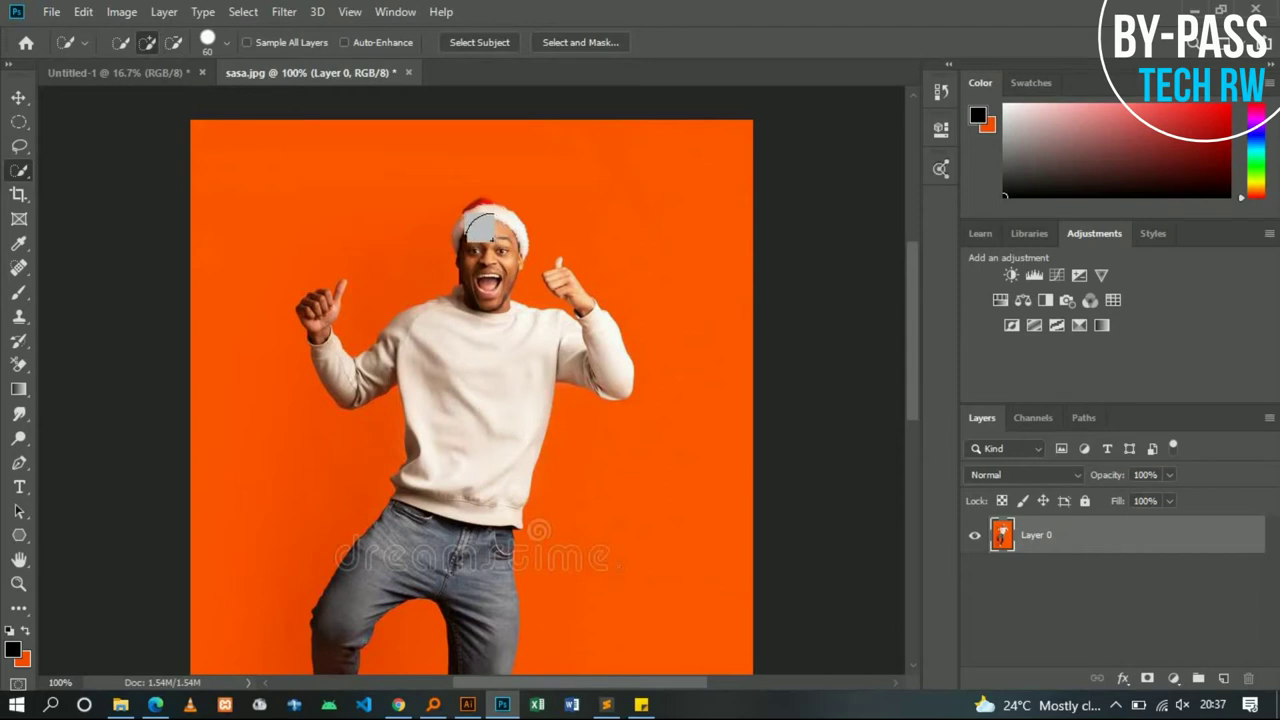
{"action": "left_click", "coordinate": [479, 225]}
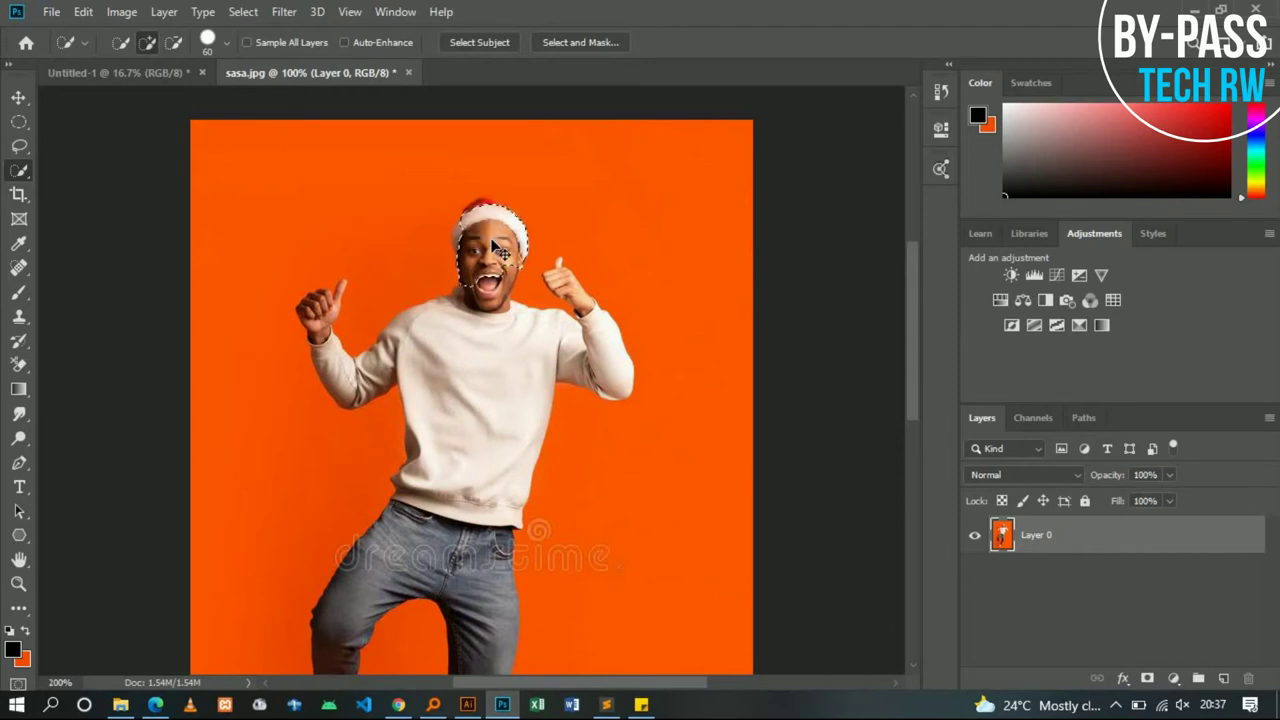
{"action": "key", "text": "ctrl+plus"}
{"action": "key", "text": "ctrl+plus"}
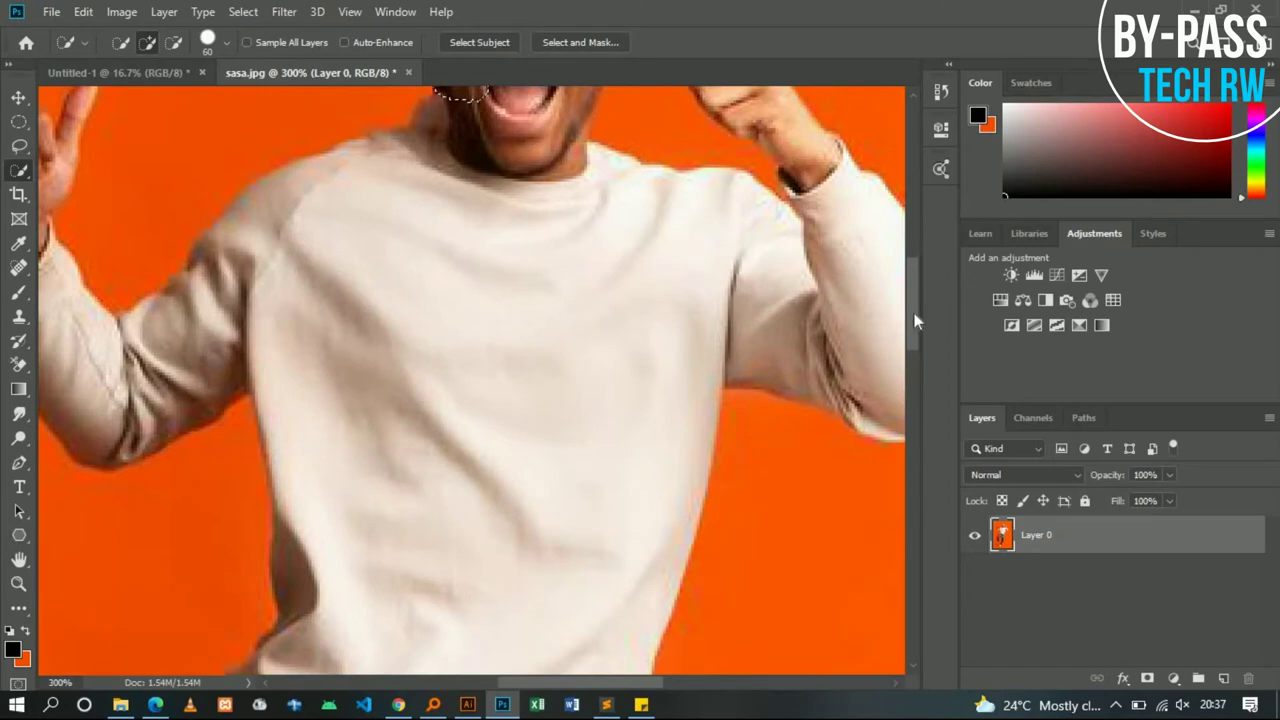
{"action": "left_click_drag", "start_coordinate": [913, 312], "coordinate": [913, 258]}
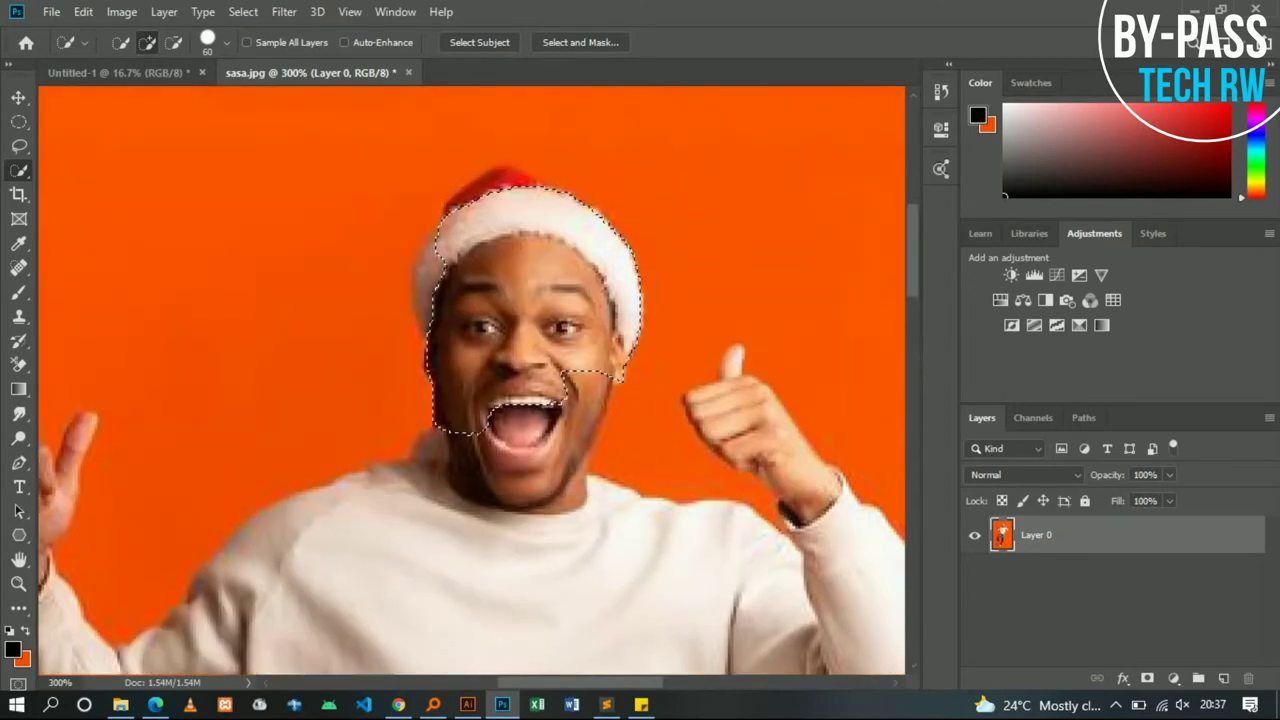
{"action": "left_click", "coordinate": [426, 270]}
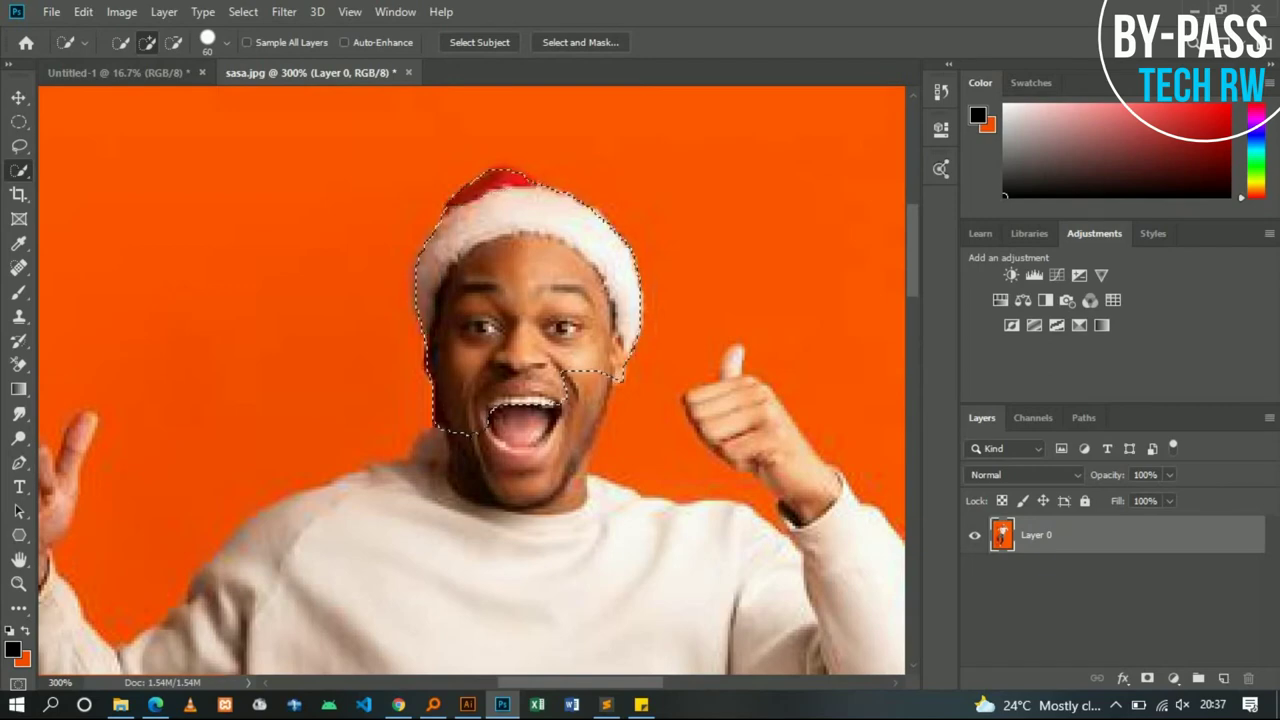
{"action": "left_click", "coordinate": [495, 180]}
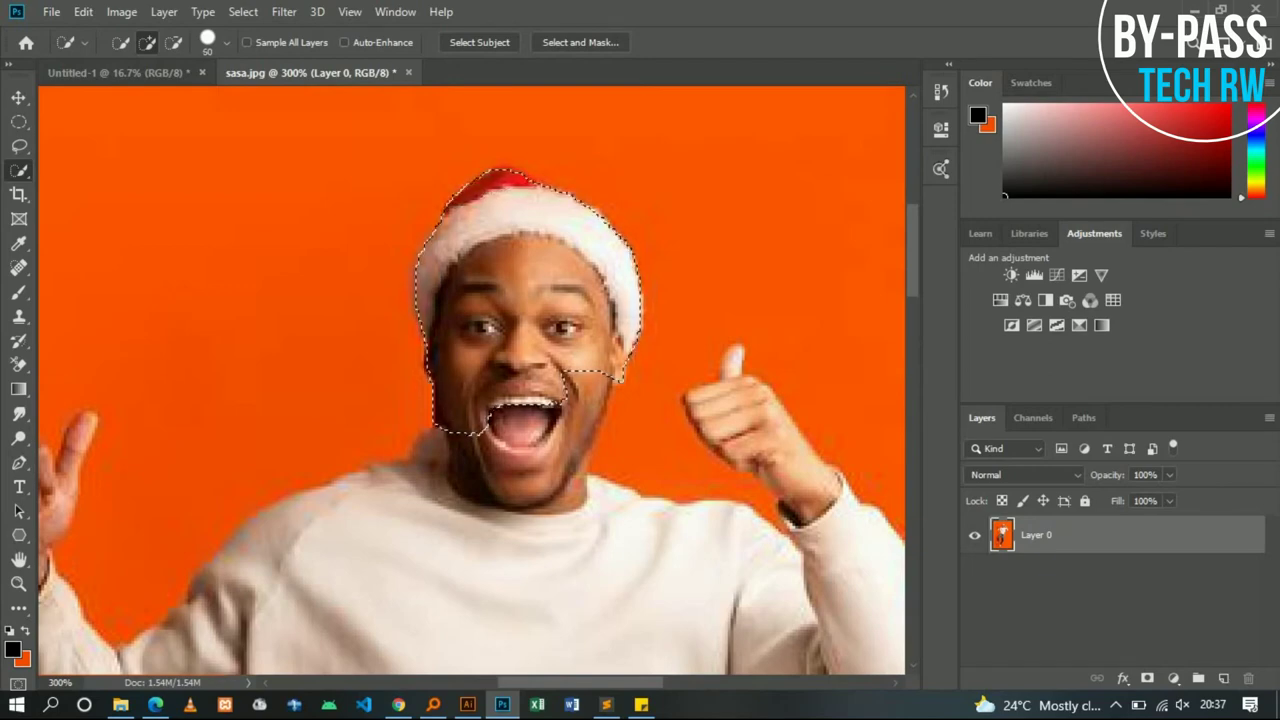
With brush sizes 30 then 15, extend the selection over chin, sweater, right arm and raised thumb
{"action": "key", "text": "bracketleft"}
{"action": "key", "text": "bracketleft"}
{"action": "key", "text": "bracketleft"}
{"action": "left_click_drag", "start_coordinate": [470, 445], "coordinate": [570, 490]}
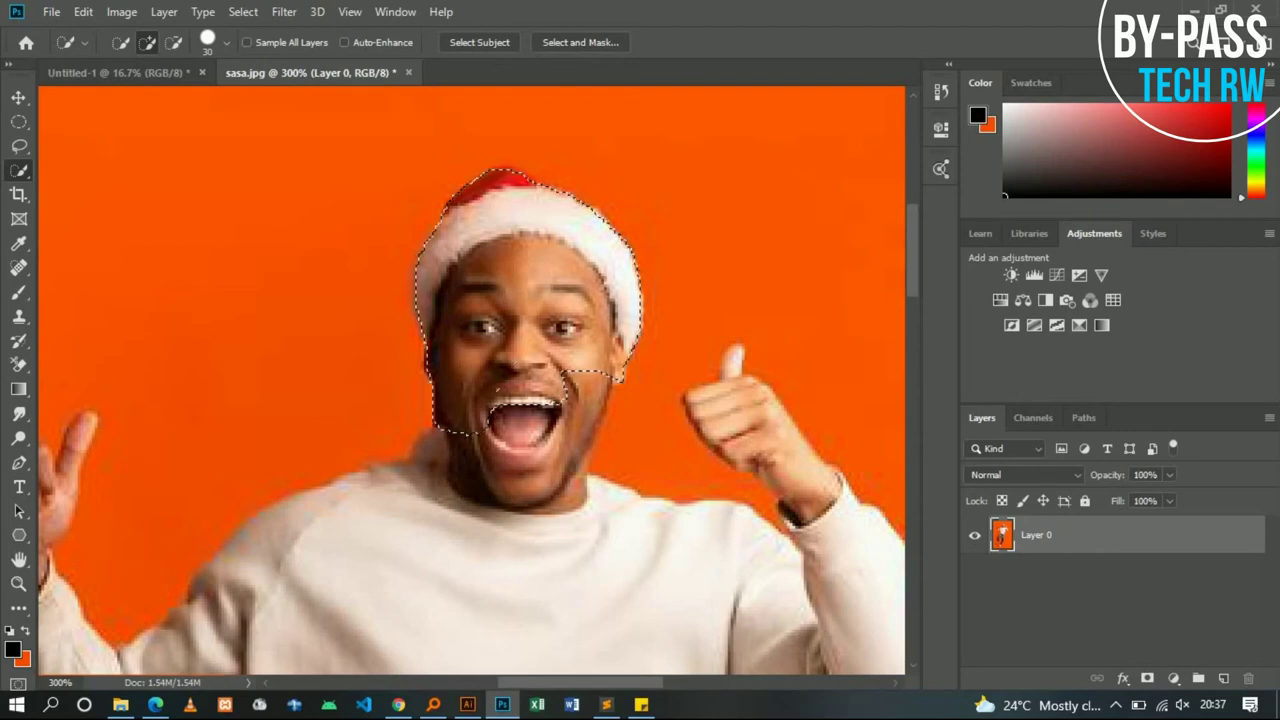
{"action": "left_click_drag", "start_coordinate": [450, 480], "coordinate": [347, 515]}
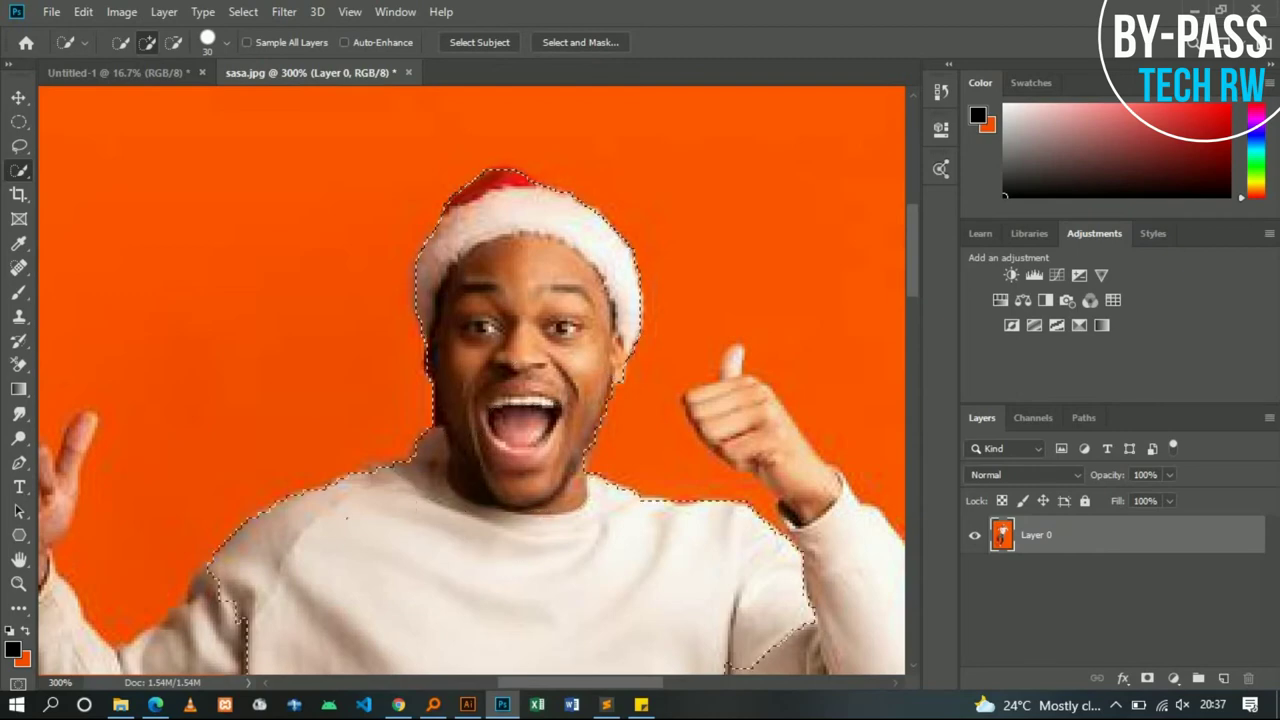
{"action": "key", "text": "ctrl+minus"}
{"action": "key", "text": "ctrl+minus"}
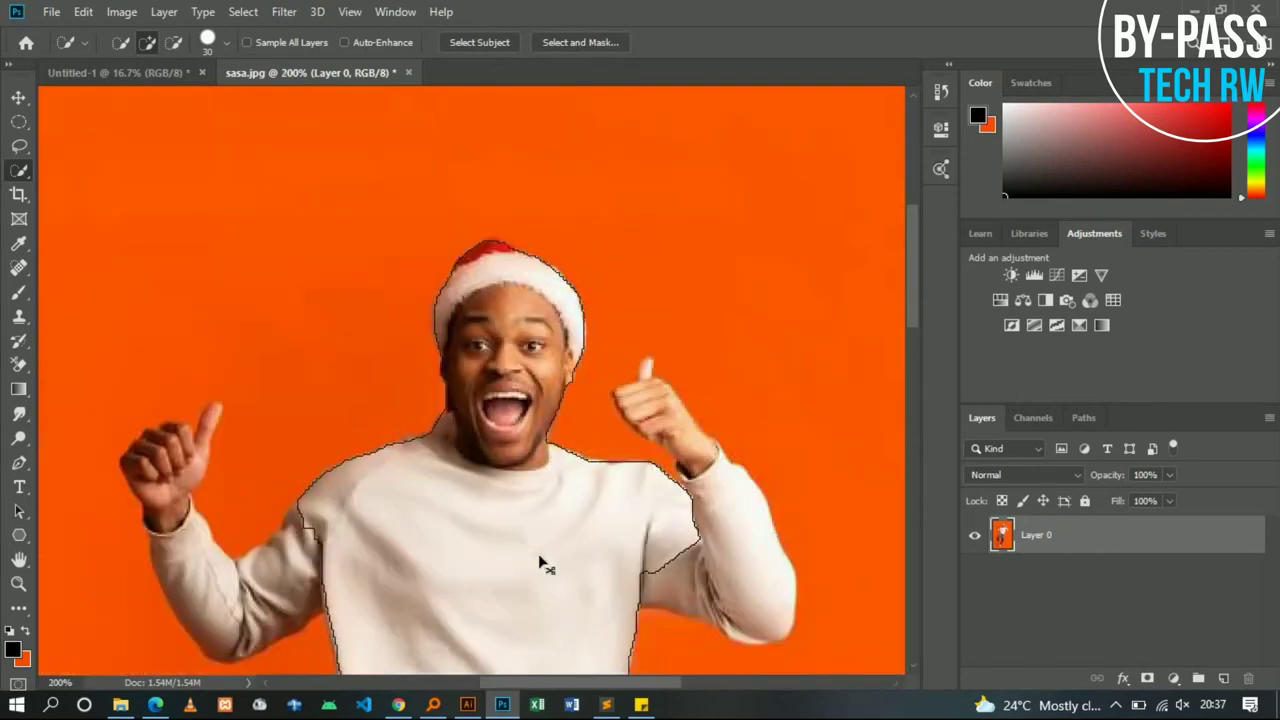
{"action": "left_click_drag", "start_coordinate": [551, 547], "coordinate": [572, 405]}
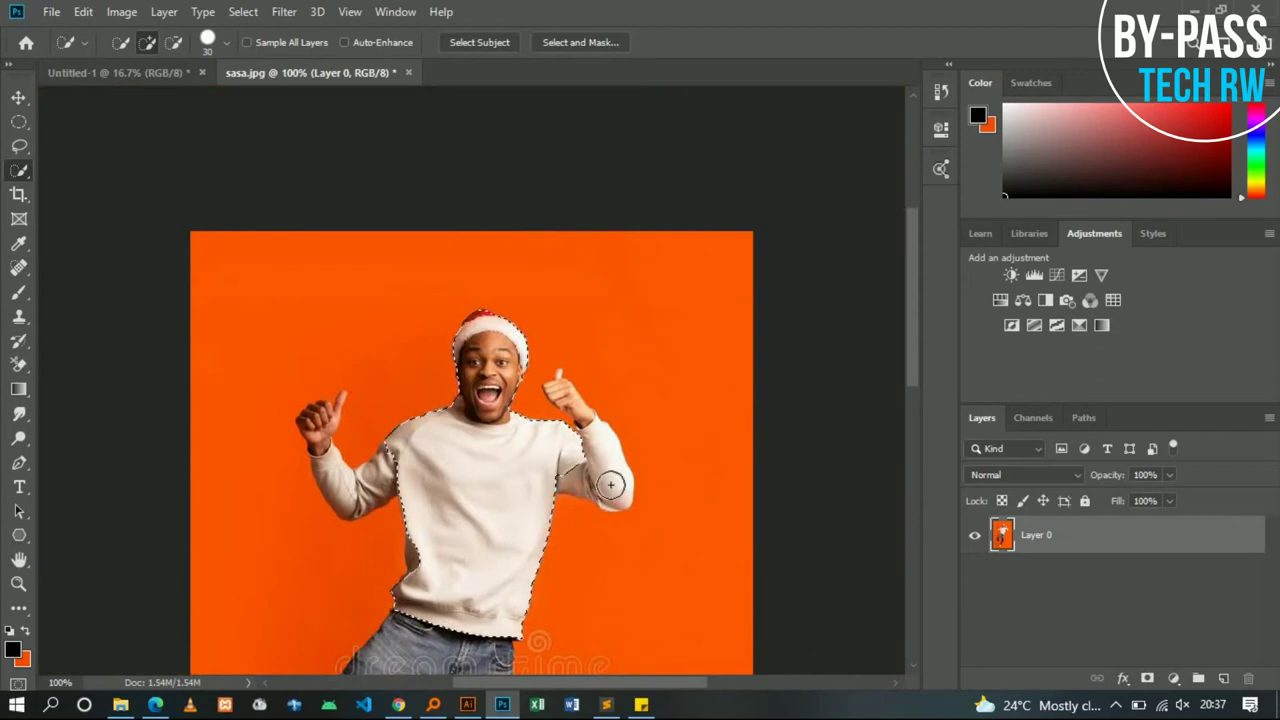
{"action": "key", "text": "bracketleft"}
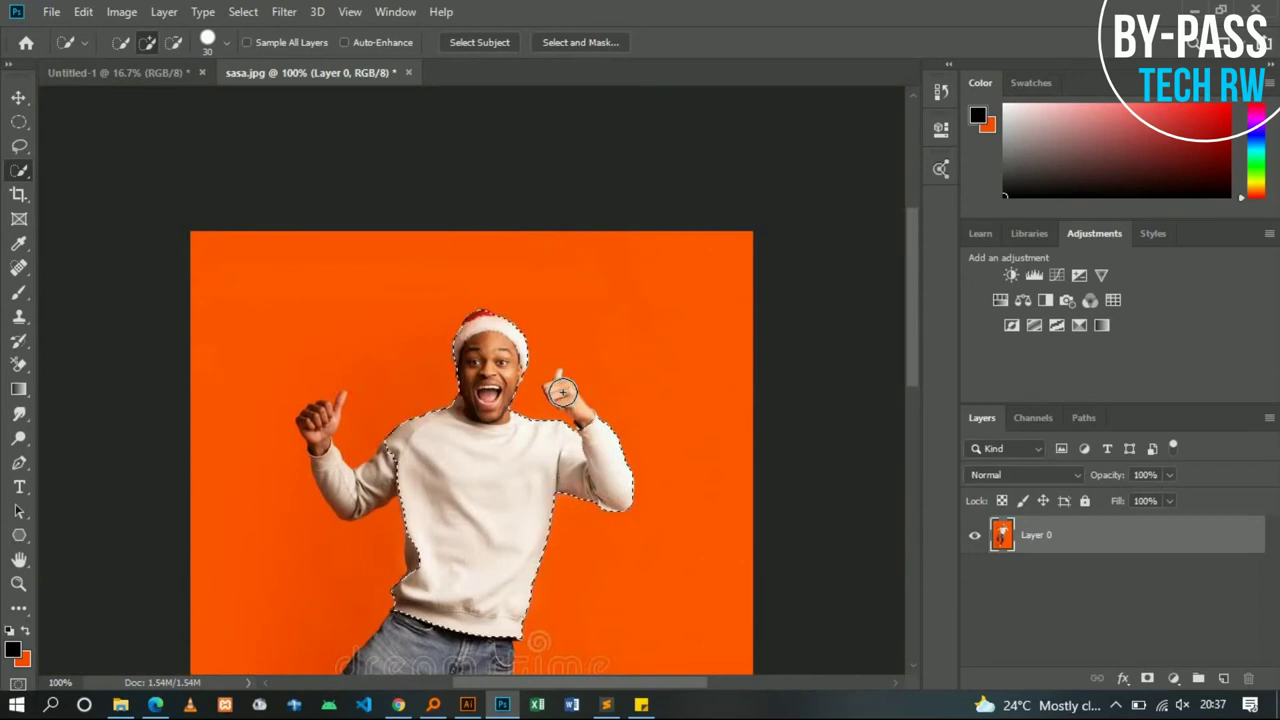
{"action": "key", "text": "bracketleft"}
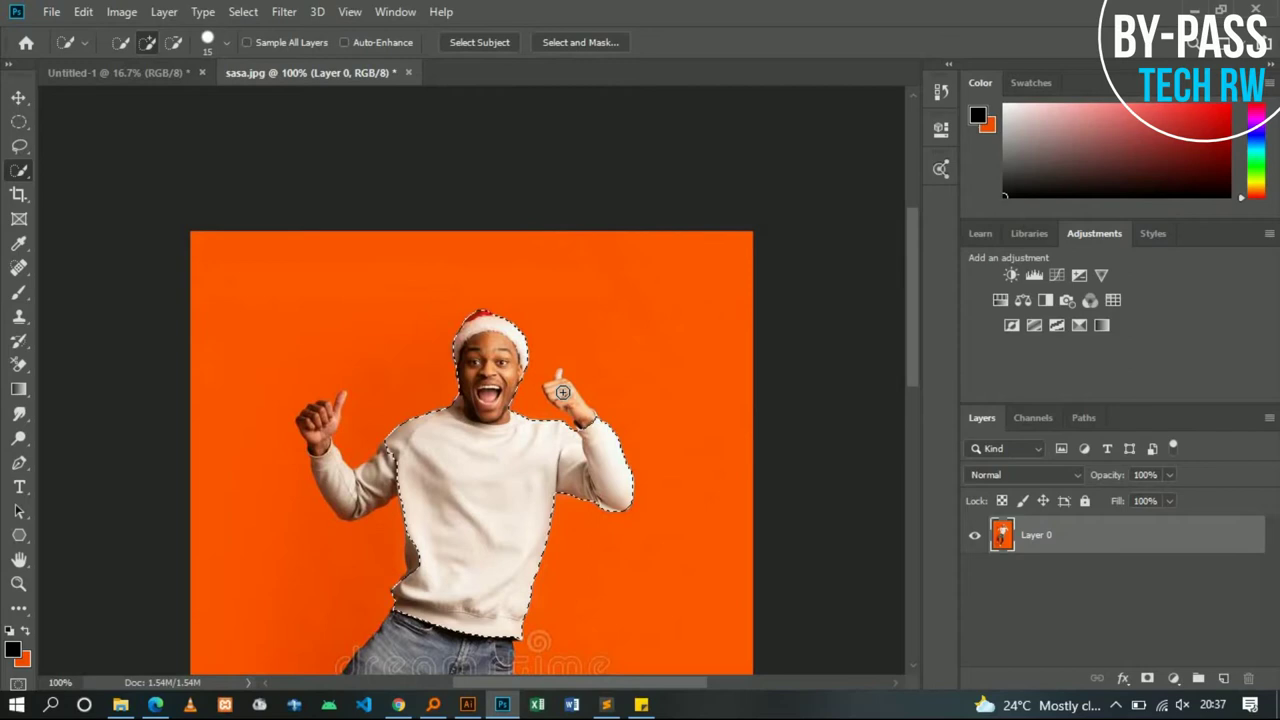
{"action": "left_click", "coordinate": [563, 391]}
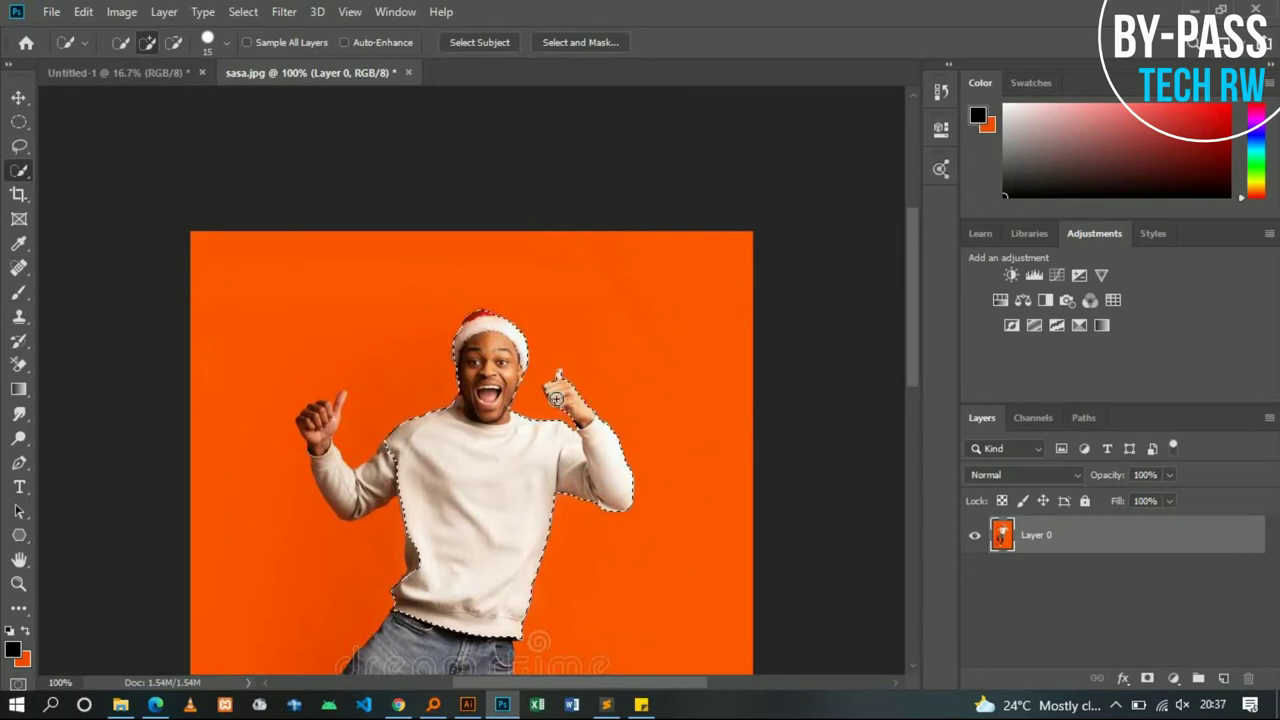
{"action": "key", "text": "ctrl+plus"}
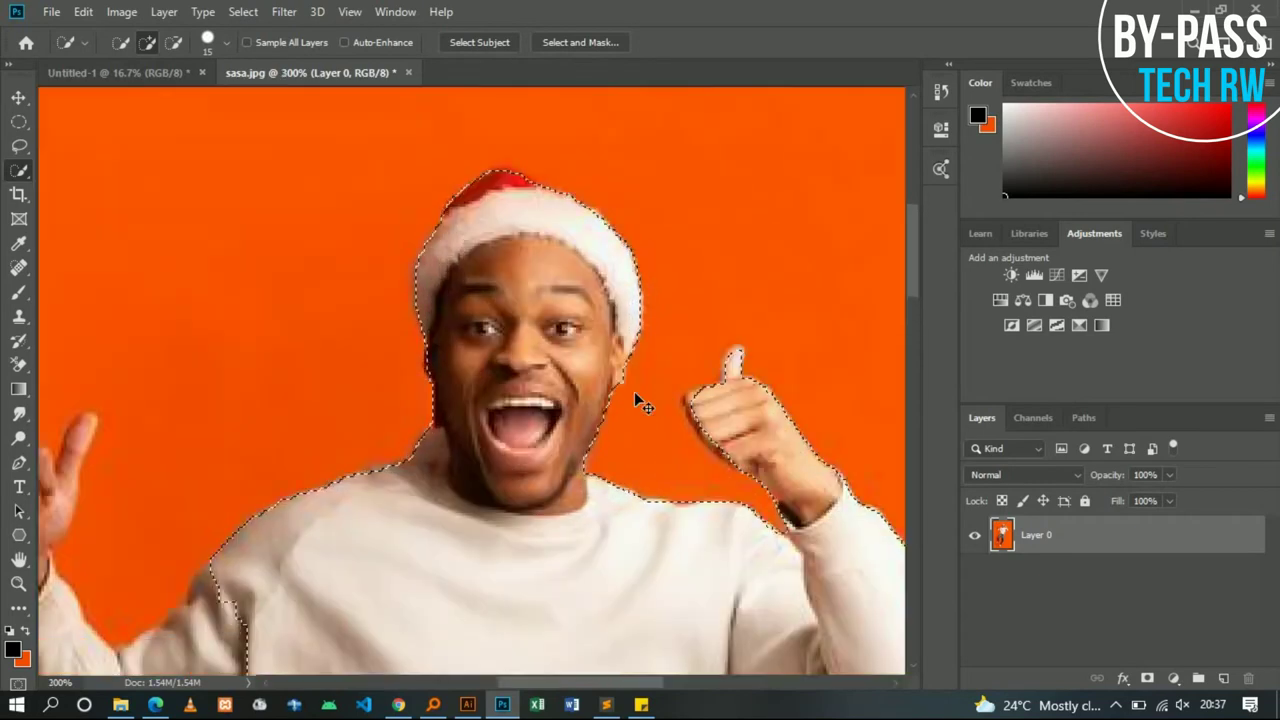
{"action": "key", "text": "ctrl+minus"}
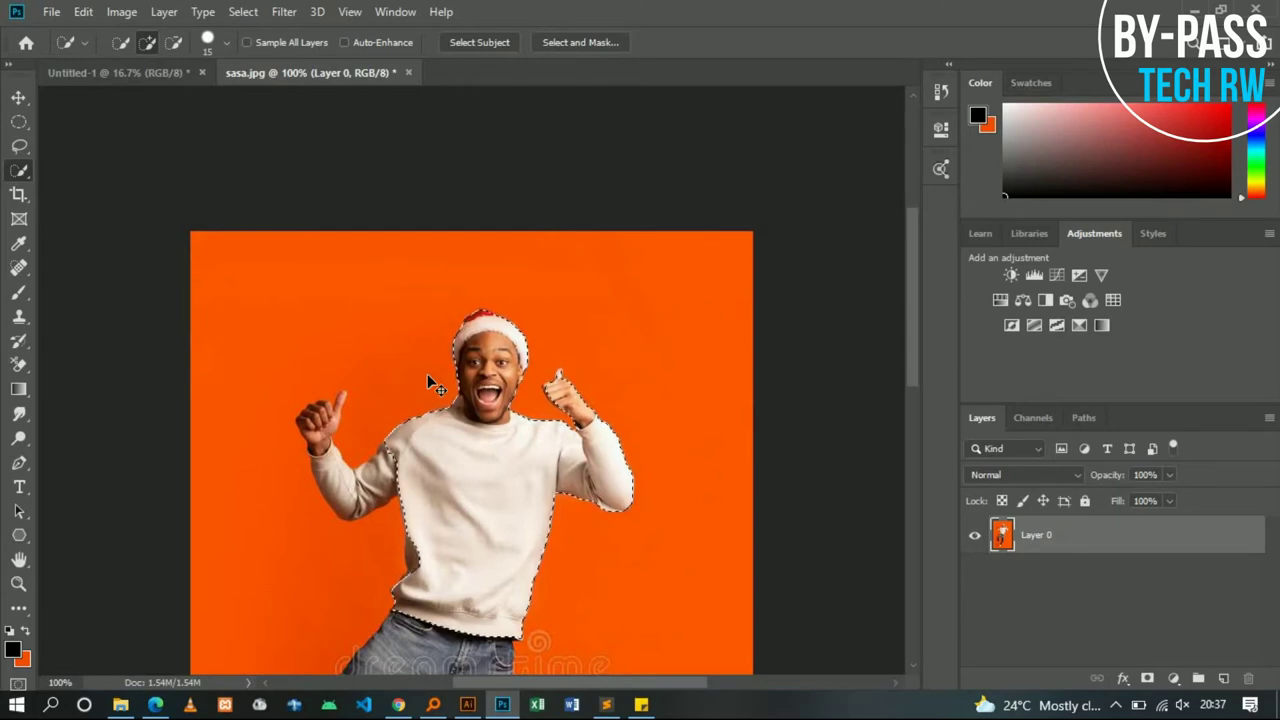
Discard the whole selection around the man and settle the view at 66.7%
{"action": "key", "text": "ctrl+d"}
{"action": "scroll", "coordinate": [427, 375], "scroll_direction": "down", "scroll_amount": 1}
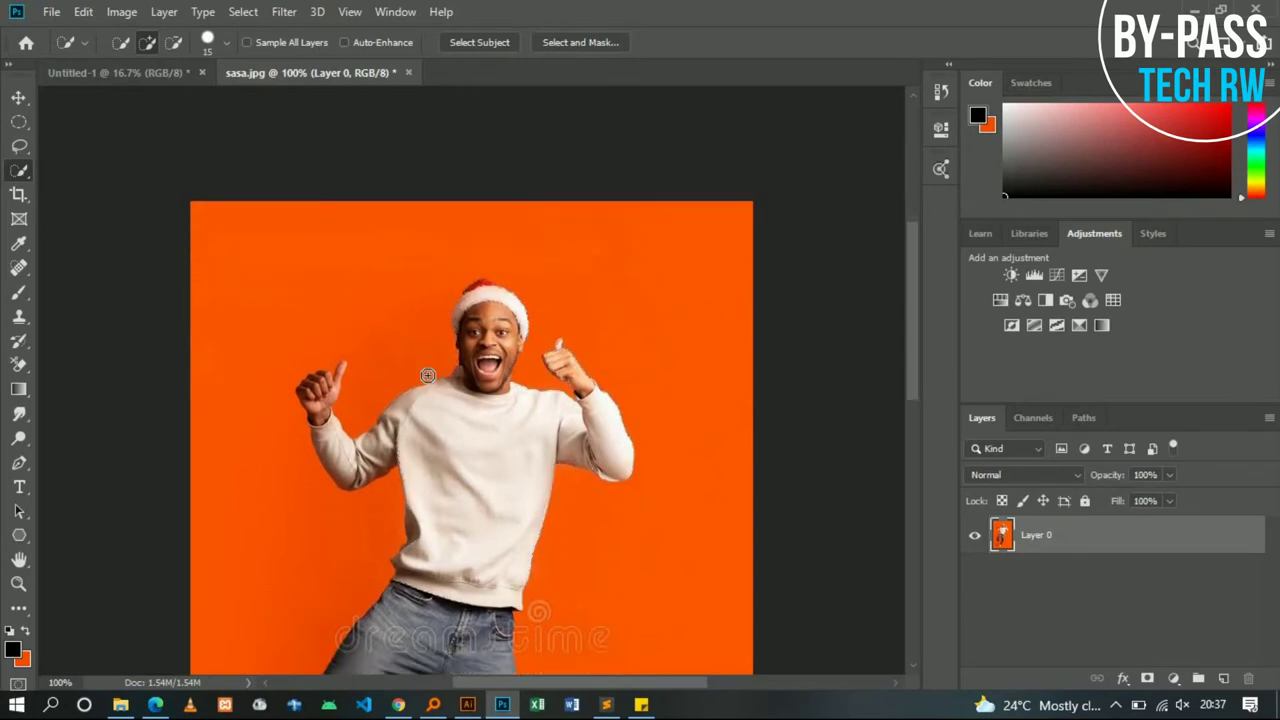
{"action": "scroll", "coordinate": [427, 375], "scroll_direction": "down", "scroll_amount": 4}
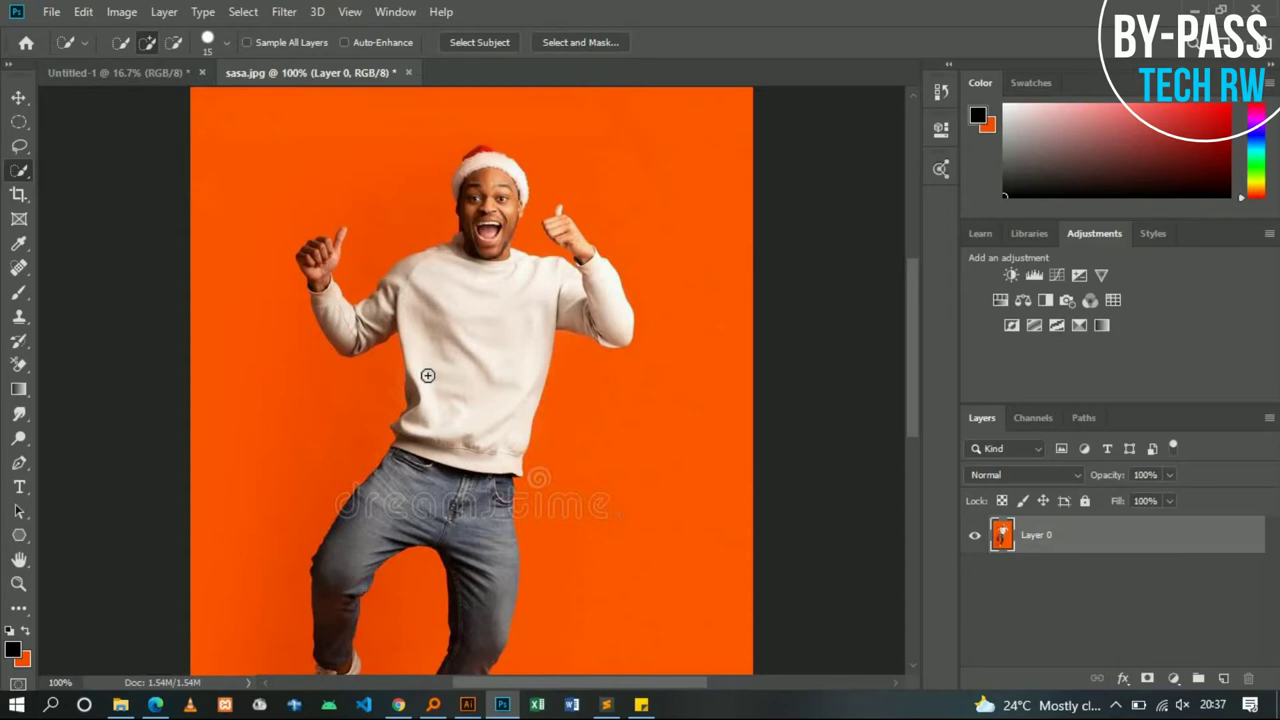
{"action": "key", "text": "ctrl+plus"}
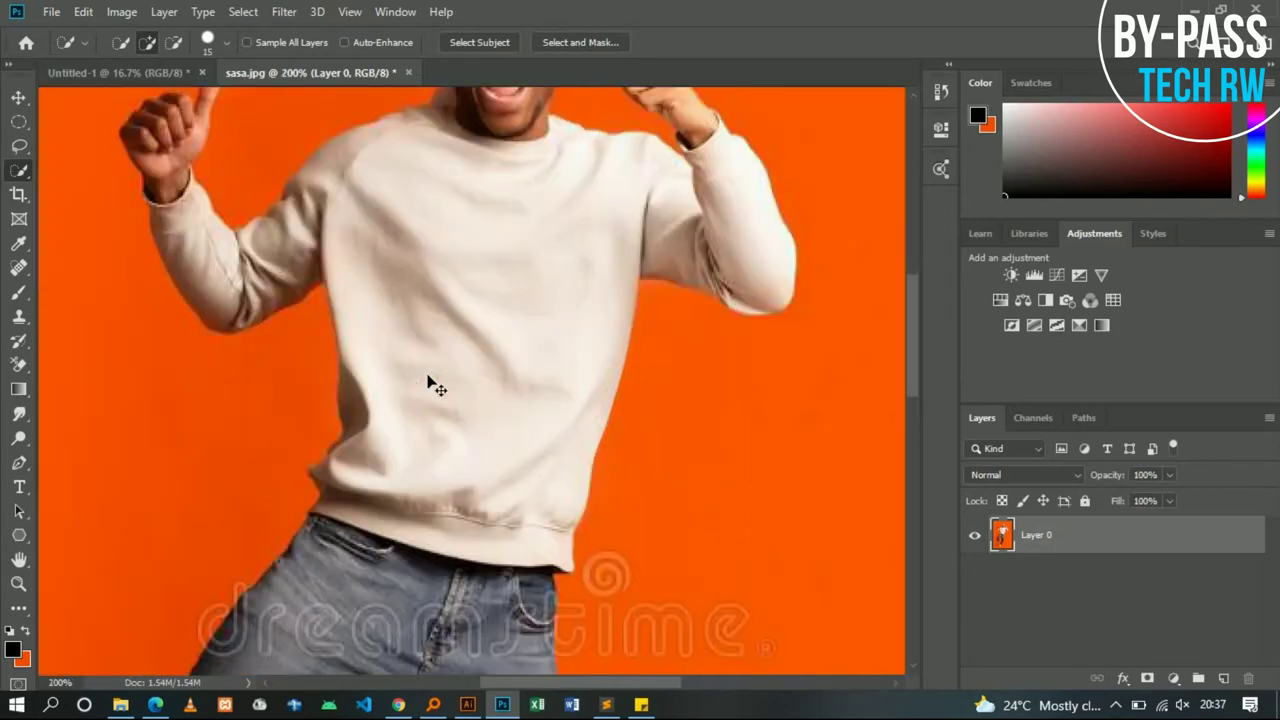
{"action": "key", "text": "ctrl+minus"}
{"action": "key", "text": "ctrl+minus"}
{"action": "key", "text": "ctrl+minus"}
{"action": "key", "text": "ctrl+plus"}
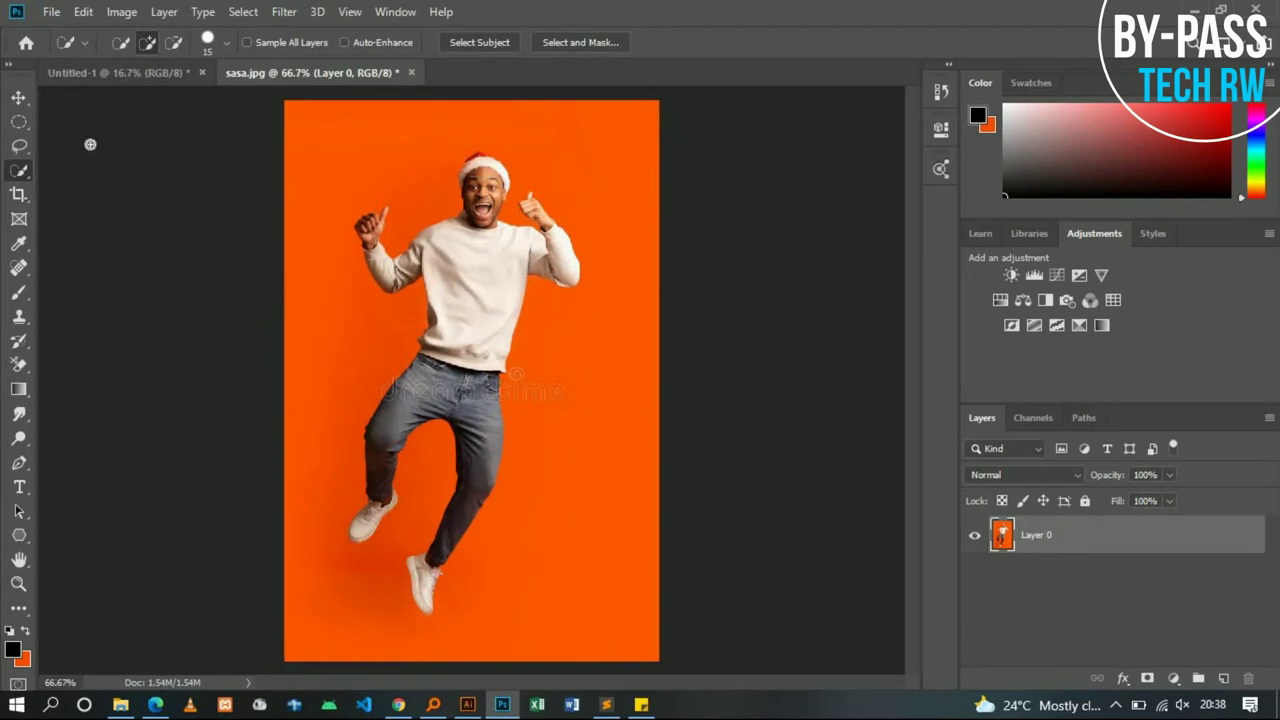
Try adjusting a crop box on sasa.jpg, then cancel it to restore the full image
{"action": "left_click", "coordinate": [18, 195]}
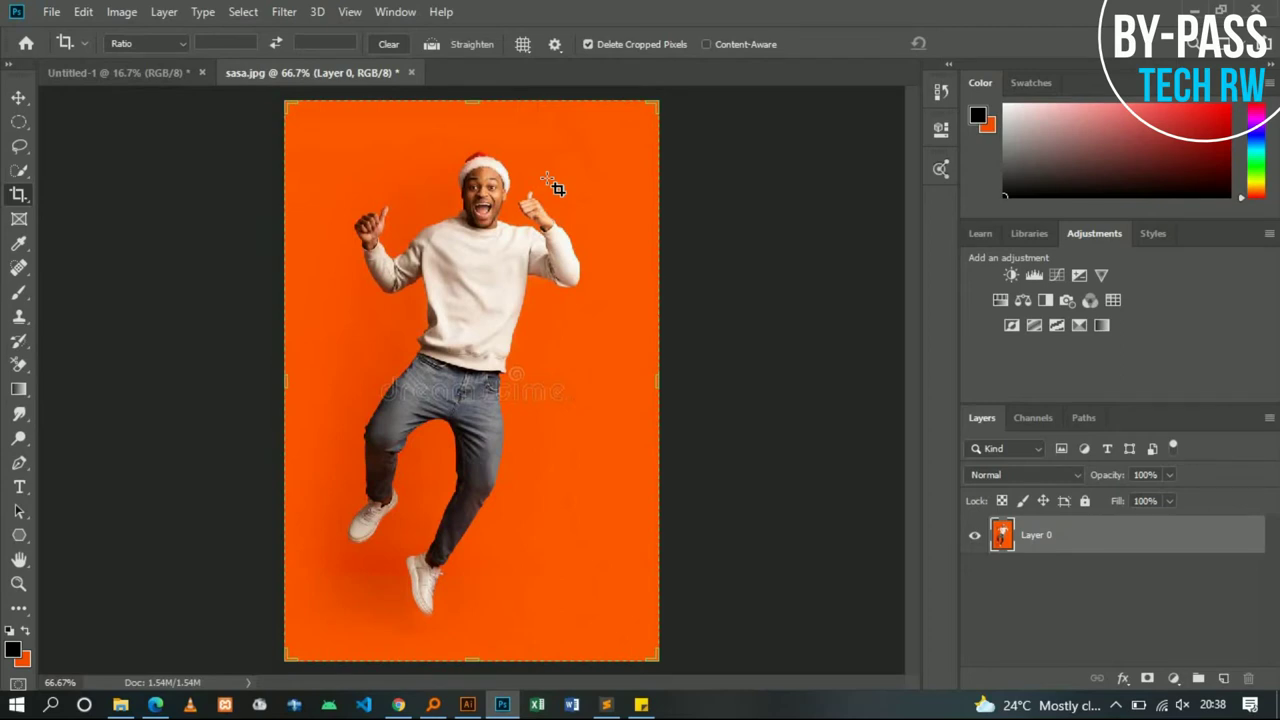
{"action": "key", "text": "ctrl"}
{"action": "key", "text": "ctrl+minus"}
{"action": "key", "text": "ctrl+minus"}
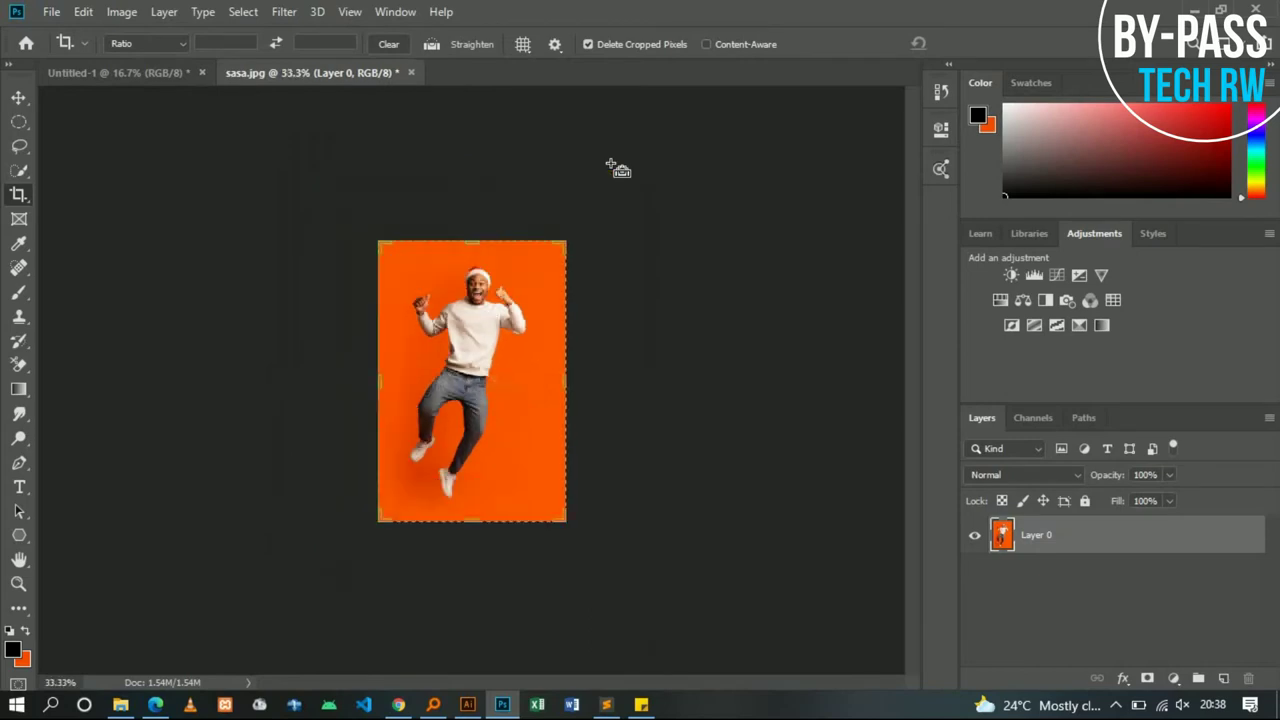
{"action": "key", "text": "ctrl+plus"}
{"action": "key", "text": "ctrl+plus"}
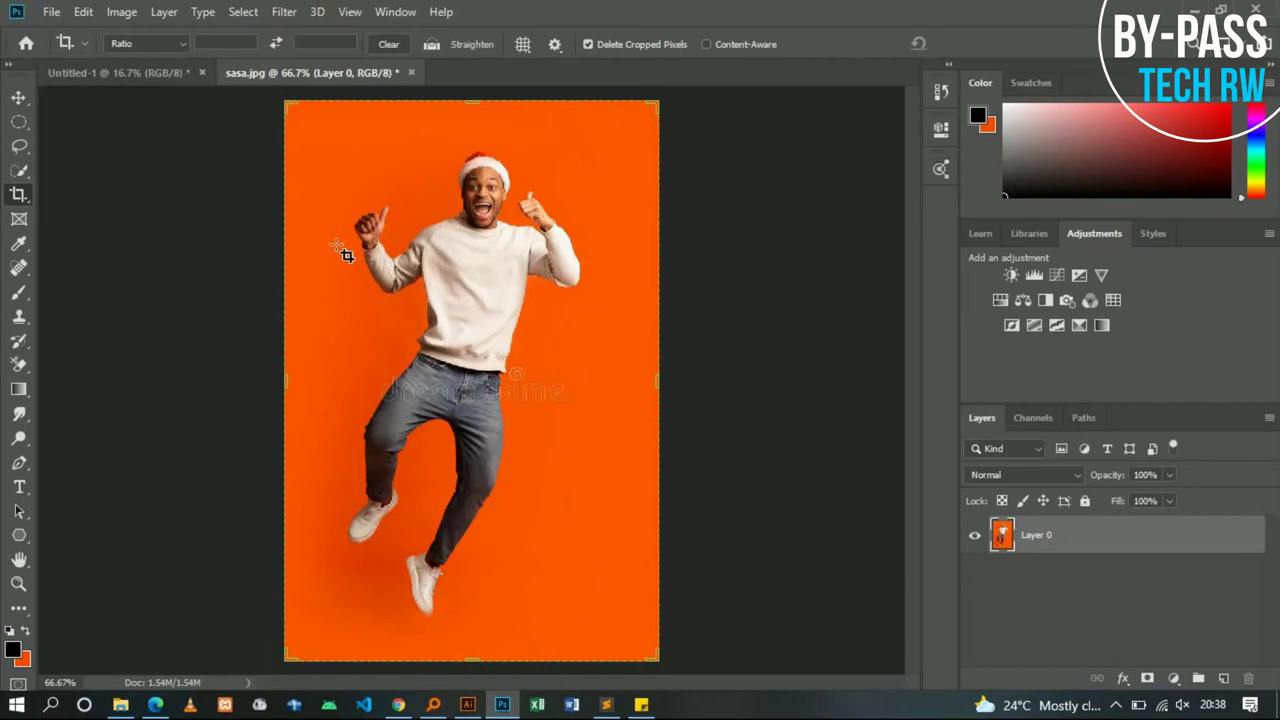
{"action": "mouse_move", "coordinate": [287, 101]}
{"action": "left_mouse_down"}
{"action": "mouse_move", "coordinate": [315, 127]}
{"action": "mouse_move", "coordinate": [287, 101]}
{"action": "left_mouse_up"}
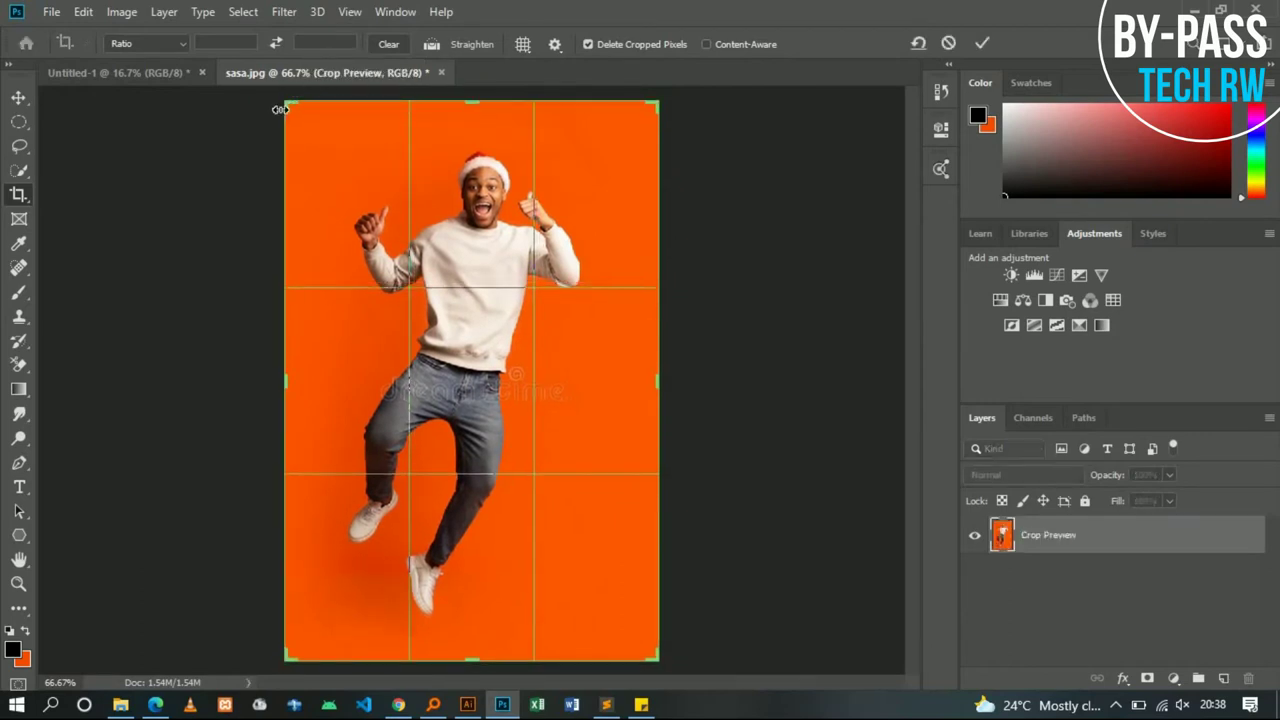
{"action": "left_click_drag", "start_coordinate": [343, 147], "coordinate": [181, 191]}
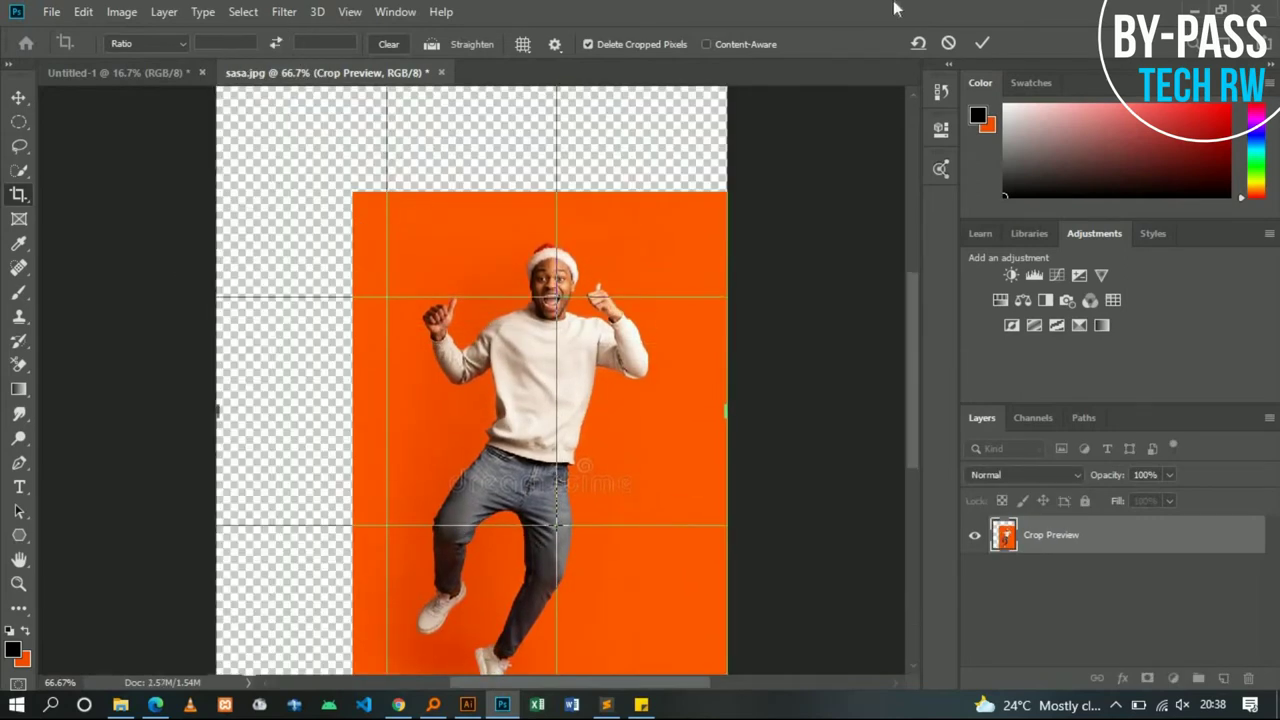
{"action": "left_click", "coordinate": [946, 43]}
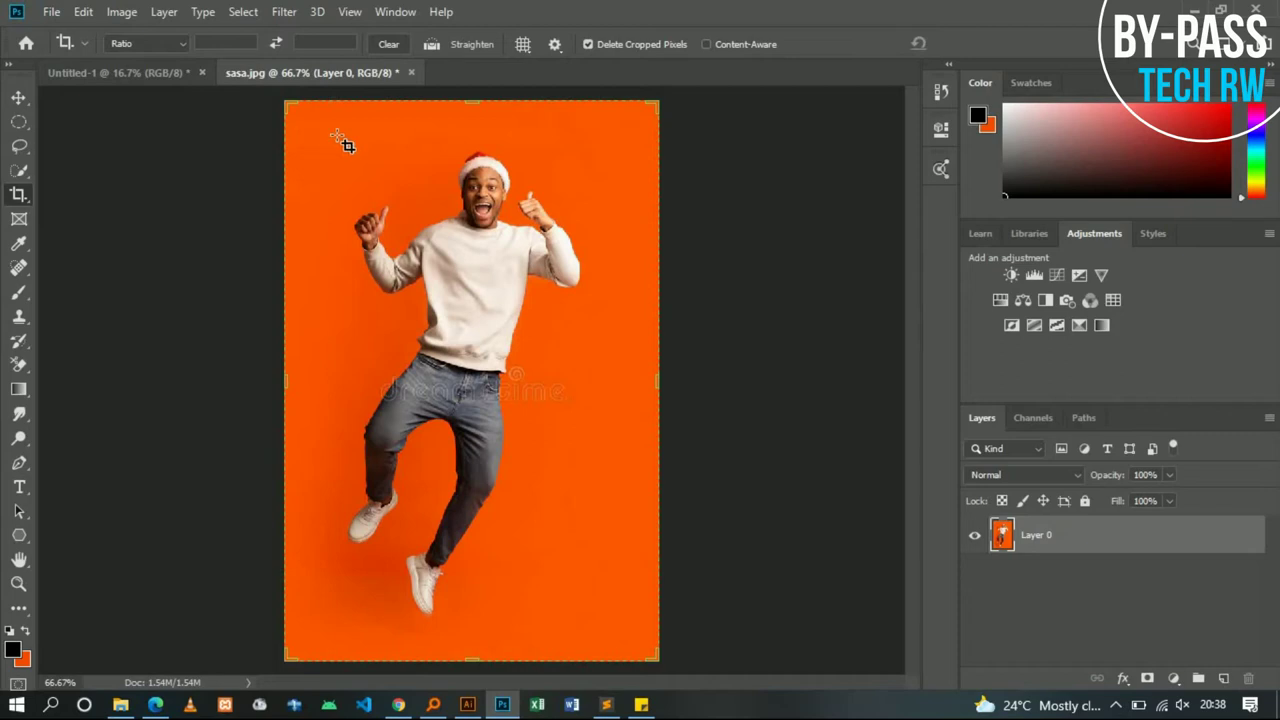
Crop the photo tightly around the jumping man, redoing the box after undoing a first crop
{"action": "mouse_move", "coordinate": [304, 122]}
{"action": "left_mouse_down"}
{"action": "mouse_move", "coordinate": [428, 360]}
{"action": "mouse_move", "coordinate": [620, 642]}
{"action": "left_mouse_up"}
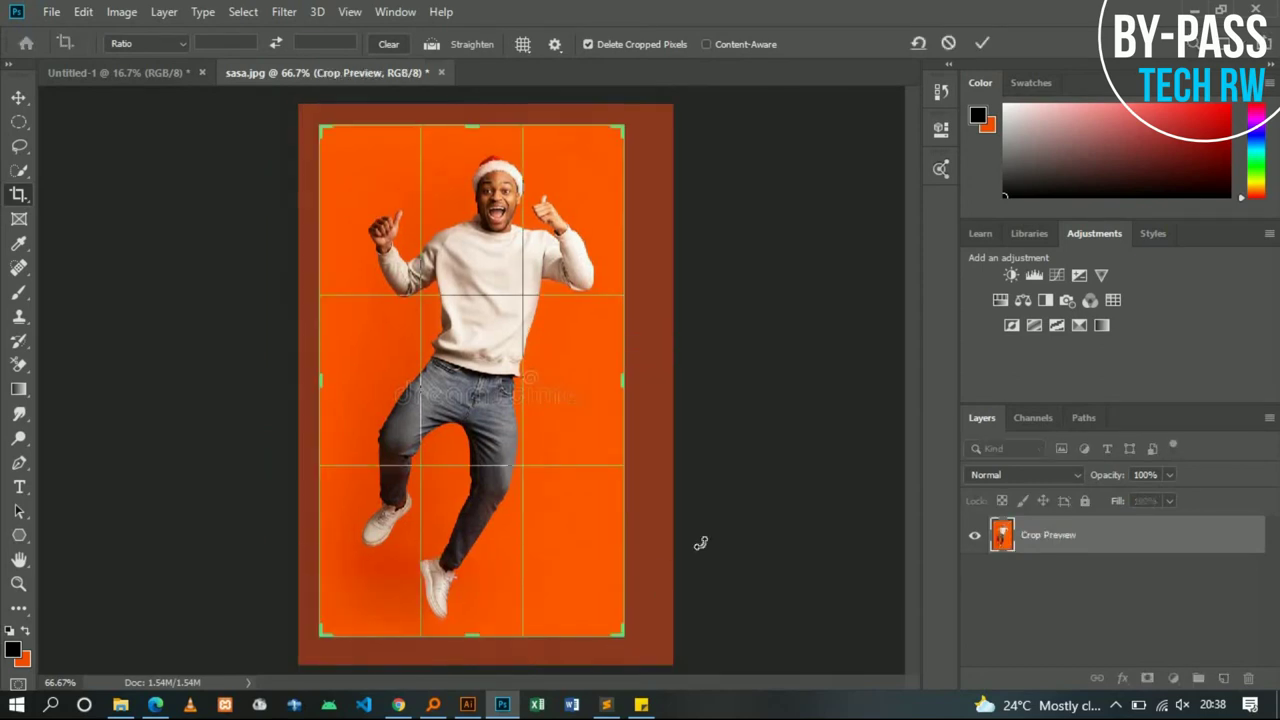
{"action": "key", "text": "Return"}
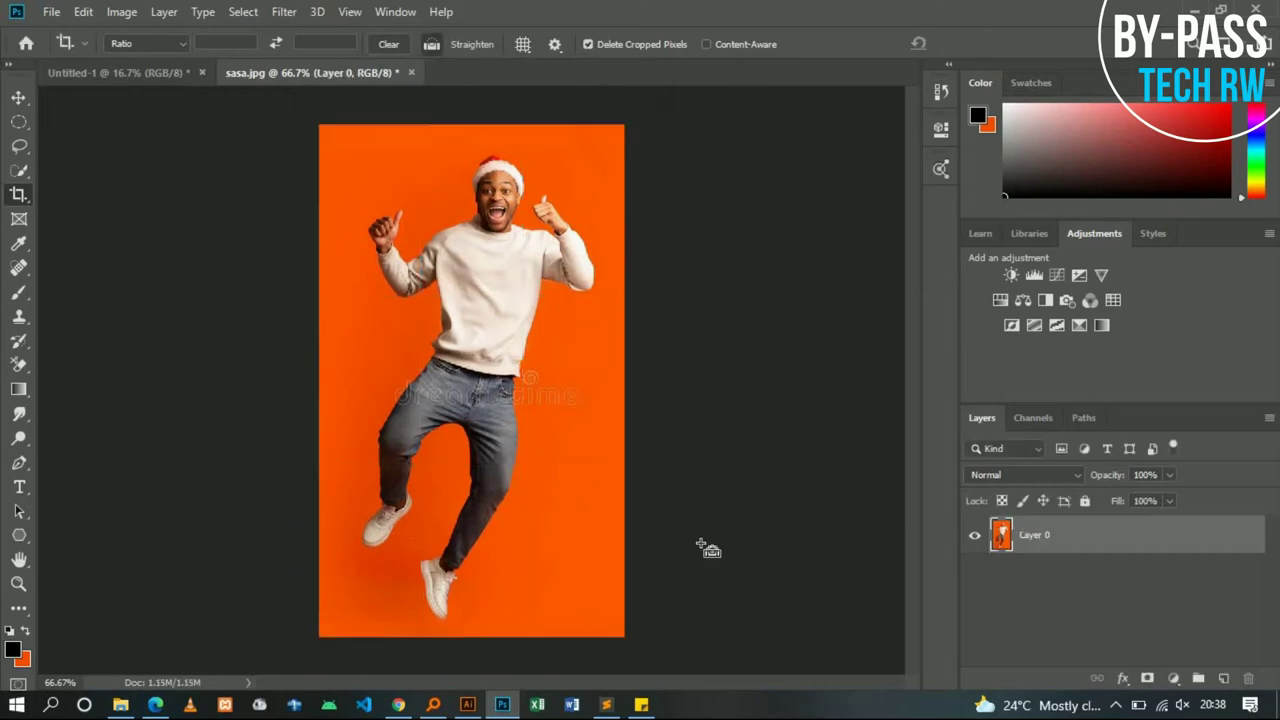
{"action": "key", "text": "ctrl+z"}
{"action": "left_click_drag", "start_coordinate": [310, 147], "coordinate": [611, 630]}
{"action": "left_click_drag", "start_coordinate": [607, 590], "coordinate": [608, 592]}
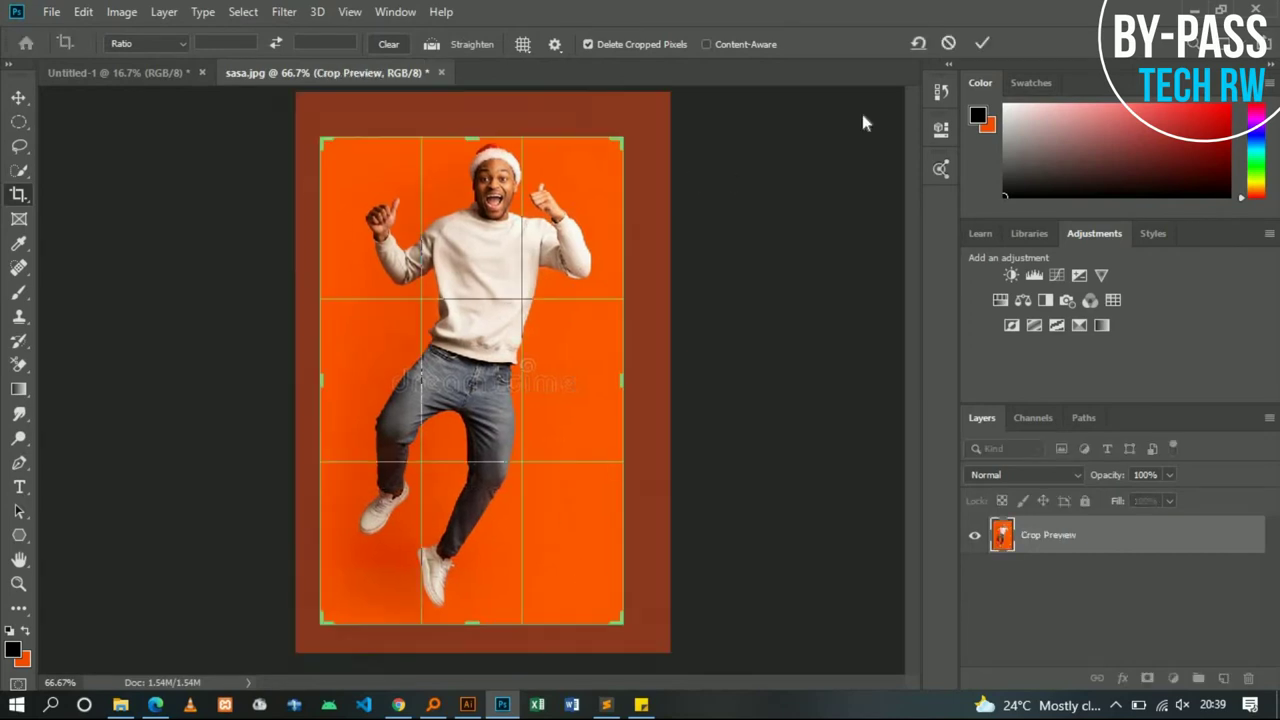
{"action": "left_click", "coordinate": [981, 44]}
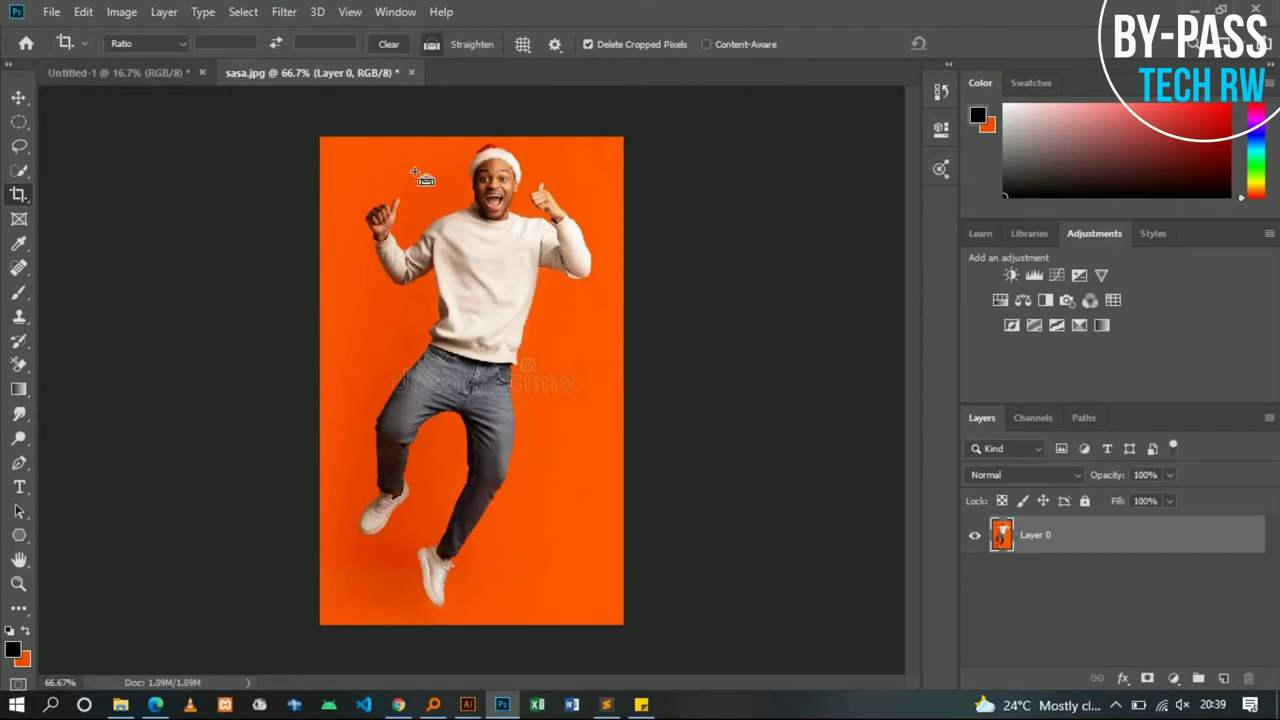
{"action": "key", "text": "ctrl+1"}
{"action": "key", "text": "ctrl+minus"}
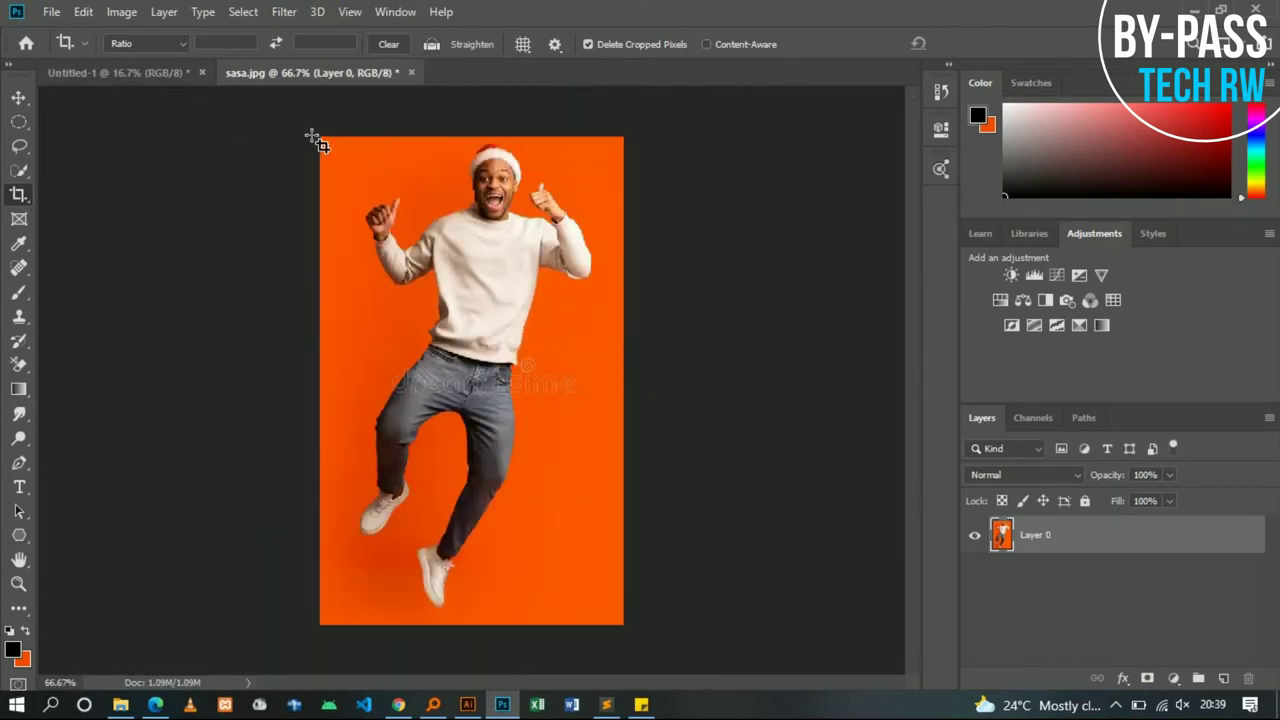
{"action": "left_click_drag", "start_coordinate": [525, 455], "coordinate": [651, 651]}
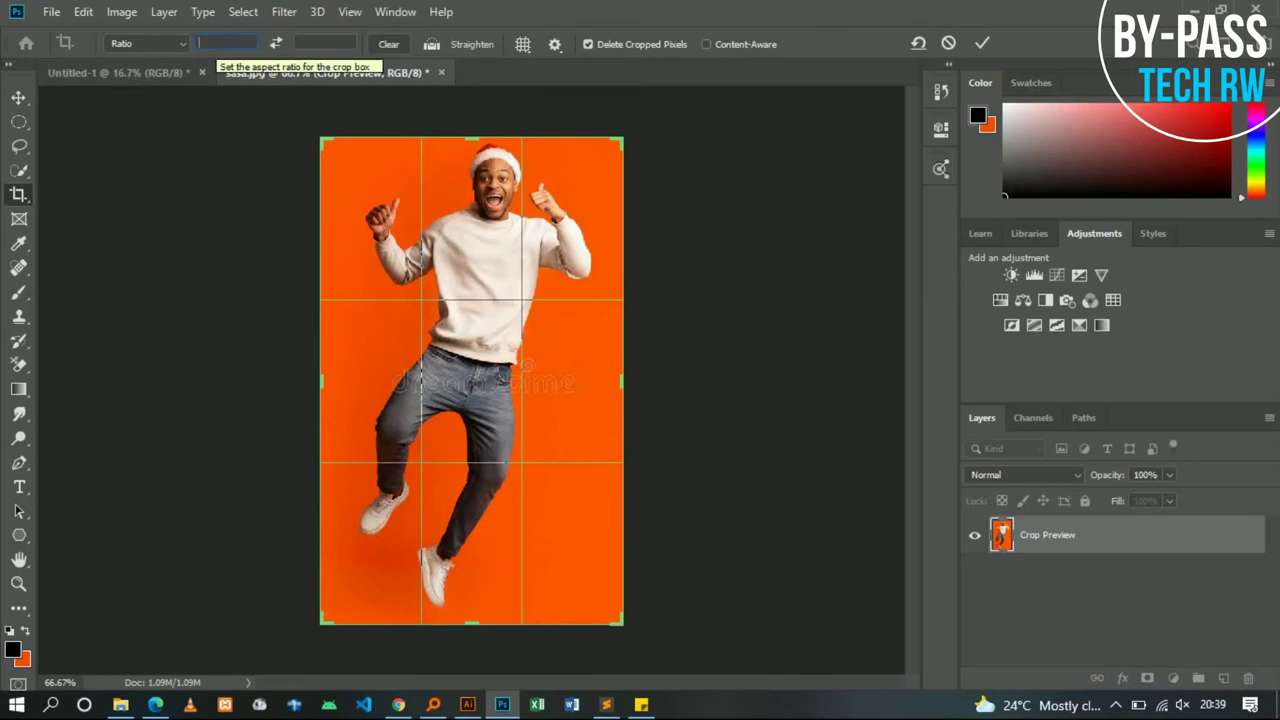
{"action": "type", "text": "12"}
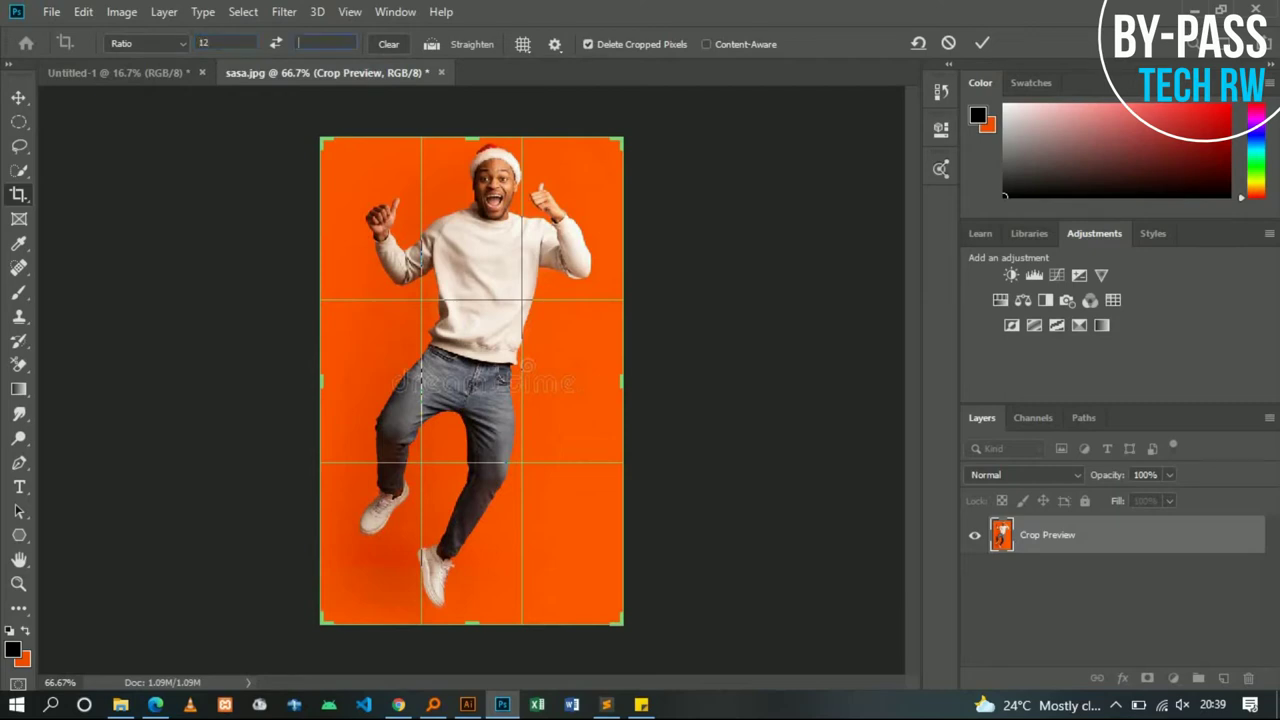
{"action": "type", "text": "12"}
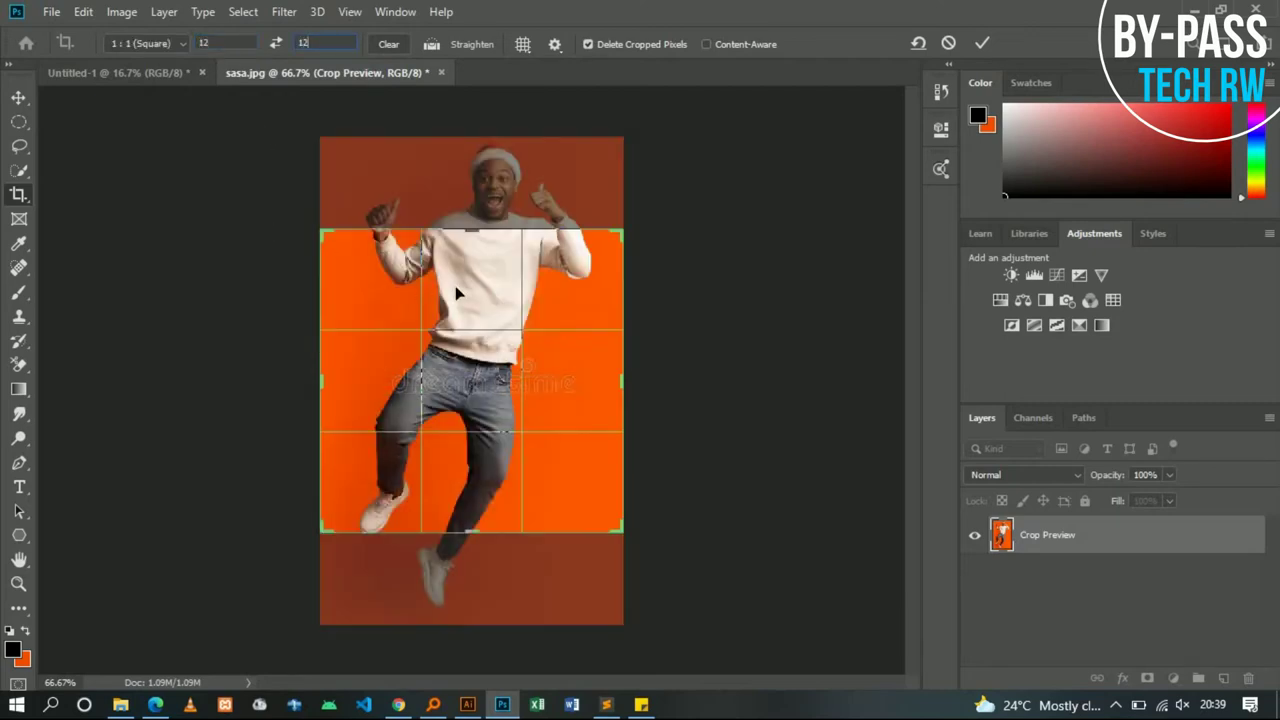
{"action": "mouse_move", "coordinate": [466, 288]}
{"action": "left_mouse_down"}
{"action": "mouse_move", "coordinate": [468, 376]}
{"action": "mouse_move", "coordinate": [554, 422]}
{"action": "left_mouse_up"}
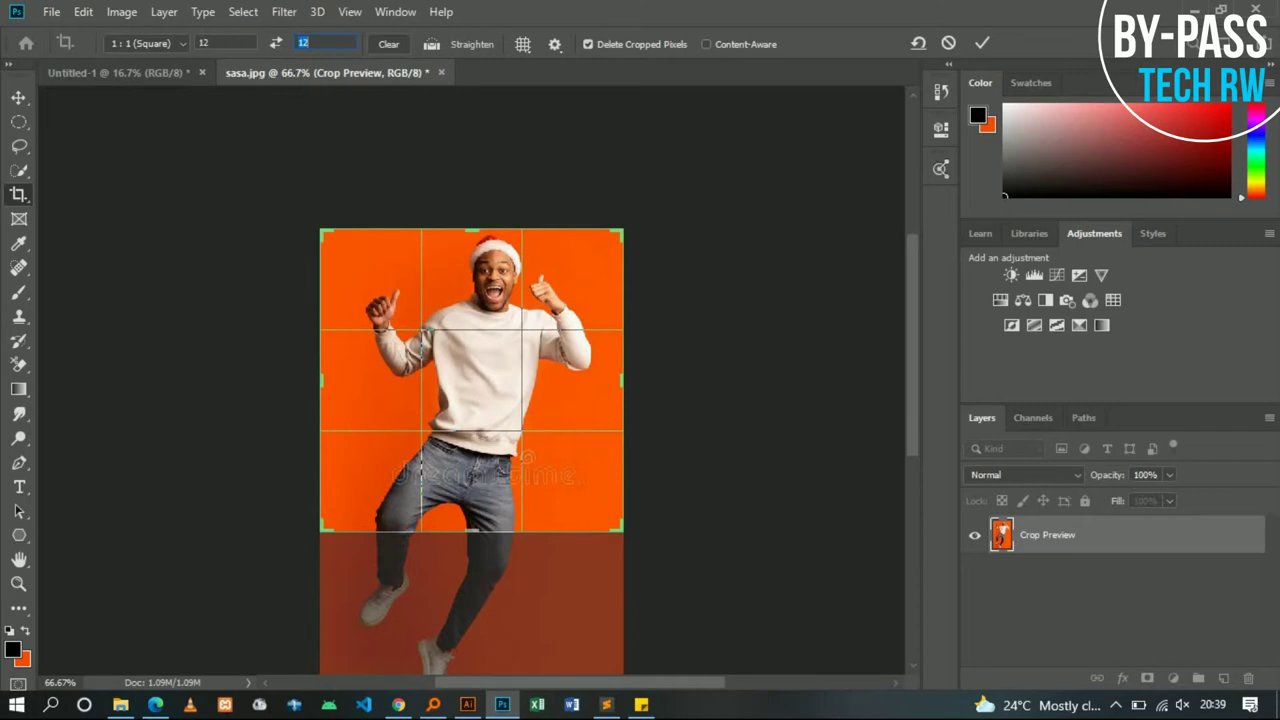
{"action": "left_click", "coordinate": [203, 43]}
{"action": "left_click", "coordinate": [948, 43]}
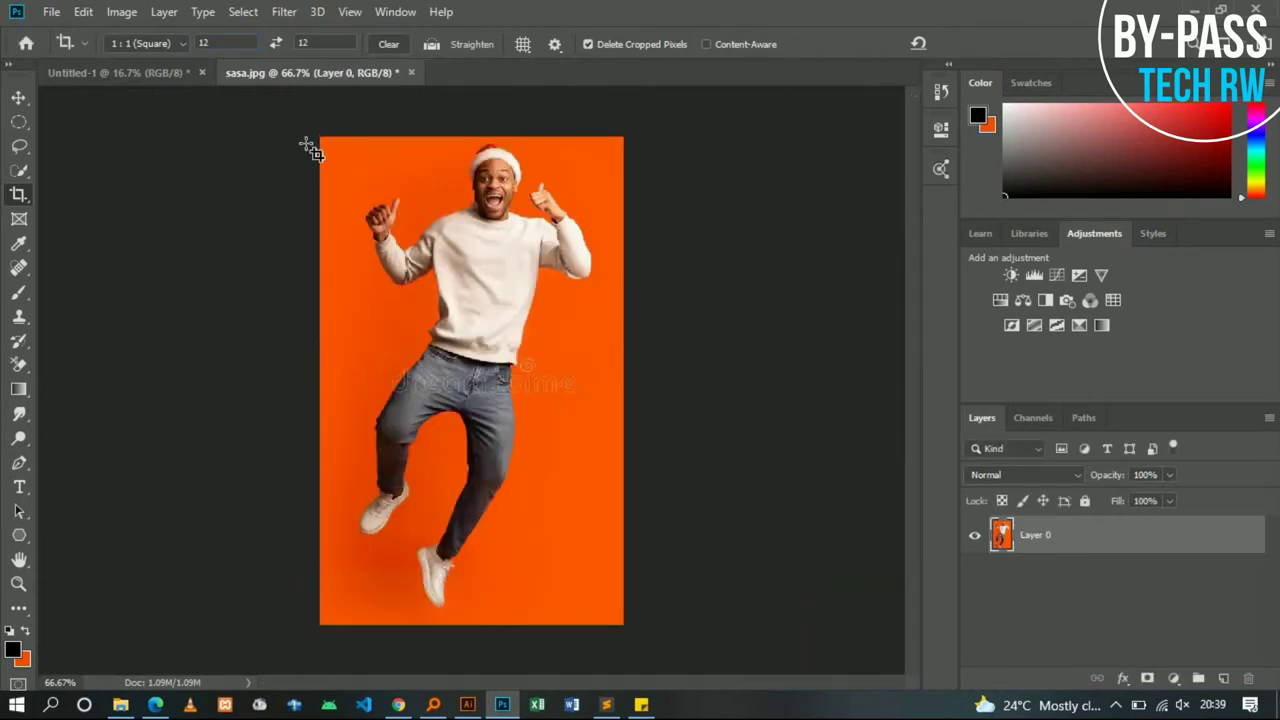
{"action": "left_click_drag", "start_coordinate": [315, 137], "coordinate": [690, 348]}
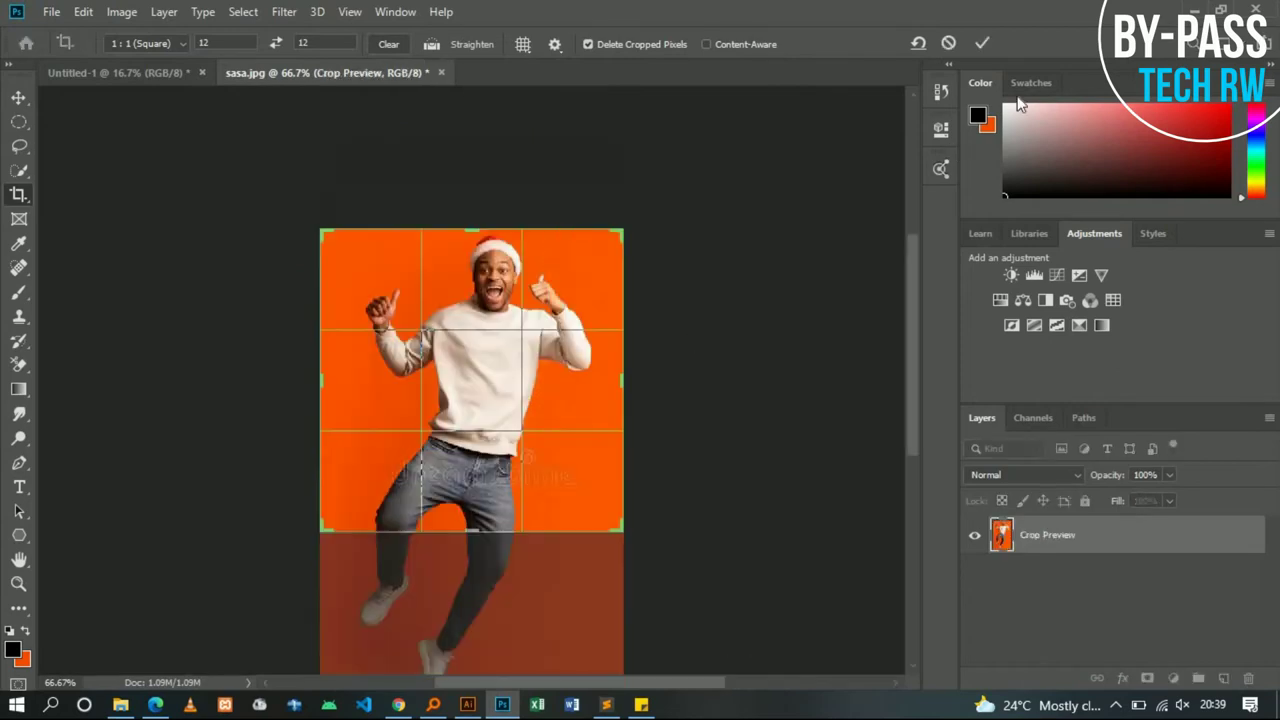
{"action": "left_click", "coordinate": [948, 44]}
{"action": "left_click", "coordinate": [390, 48]}
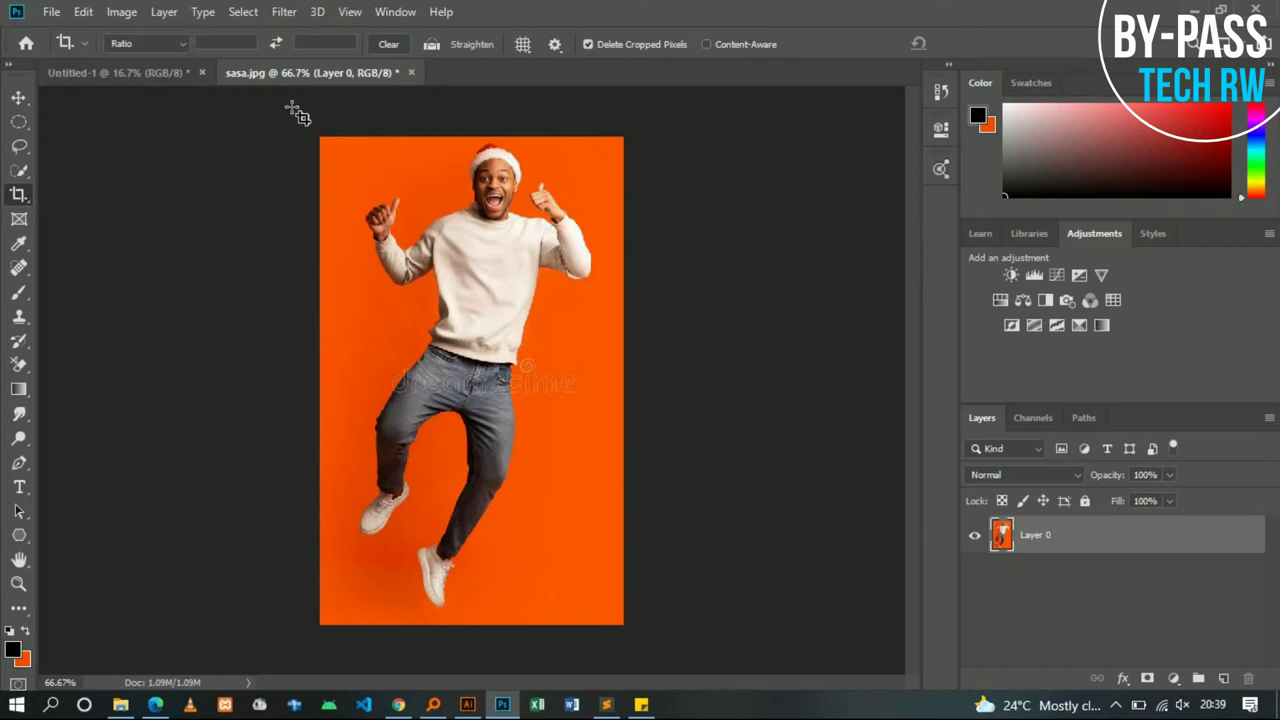
{"action": "left_click_drag", "start_coordinate": [320, 138], "coordinate": [655, 650]}
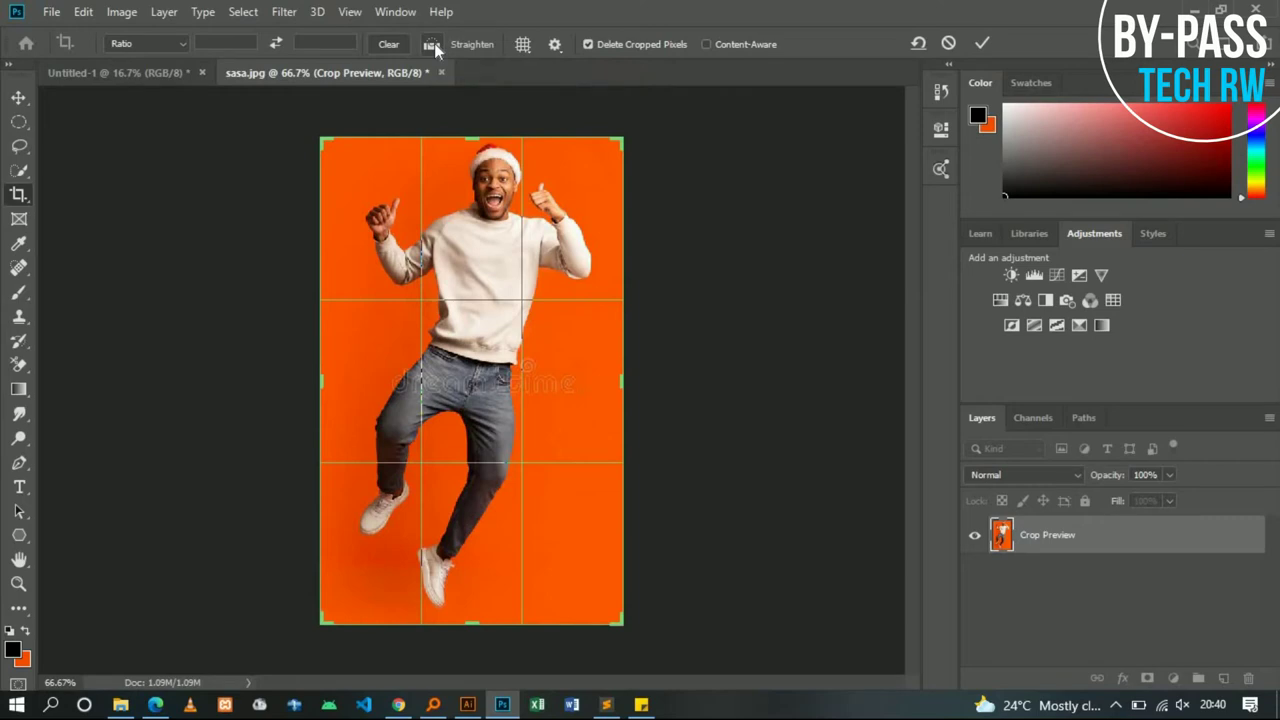
{"action": "left_click", "coordinate": [434, 43]}
{"action": "left_click_drag", "start_coordinate": [440, 546], "coordinate": [583, 196]}
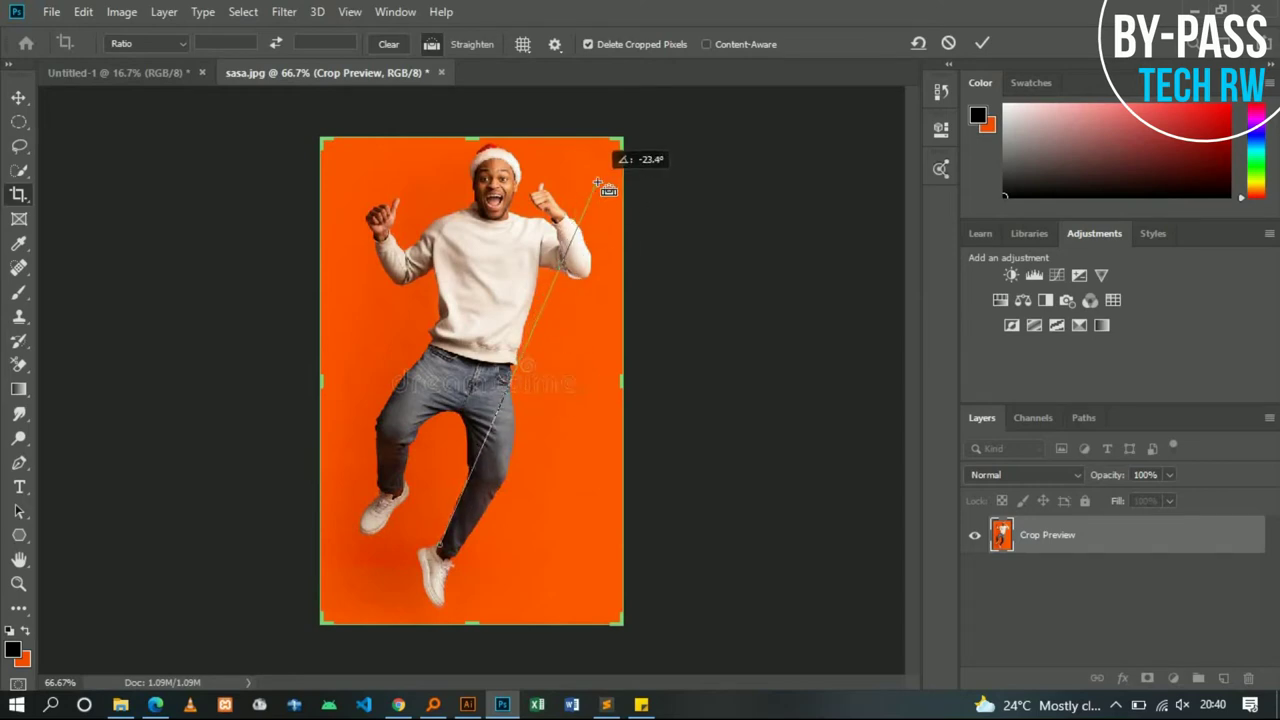
{"action": "left_click_drag", "start_coordinate": [583, 196], "coordinate": [596, 181]}
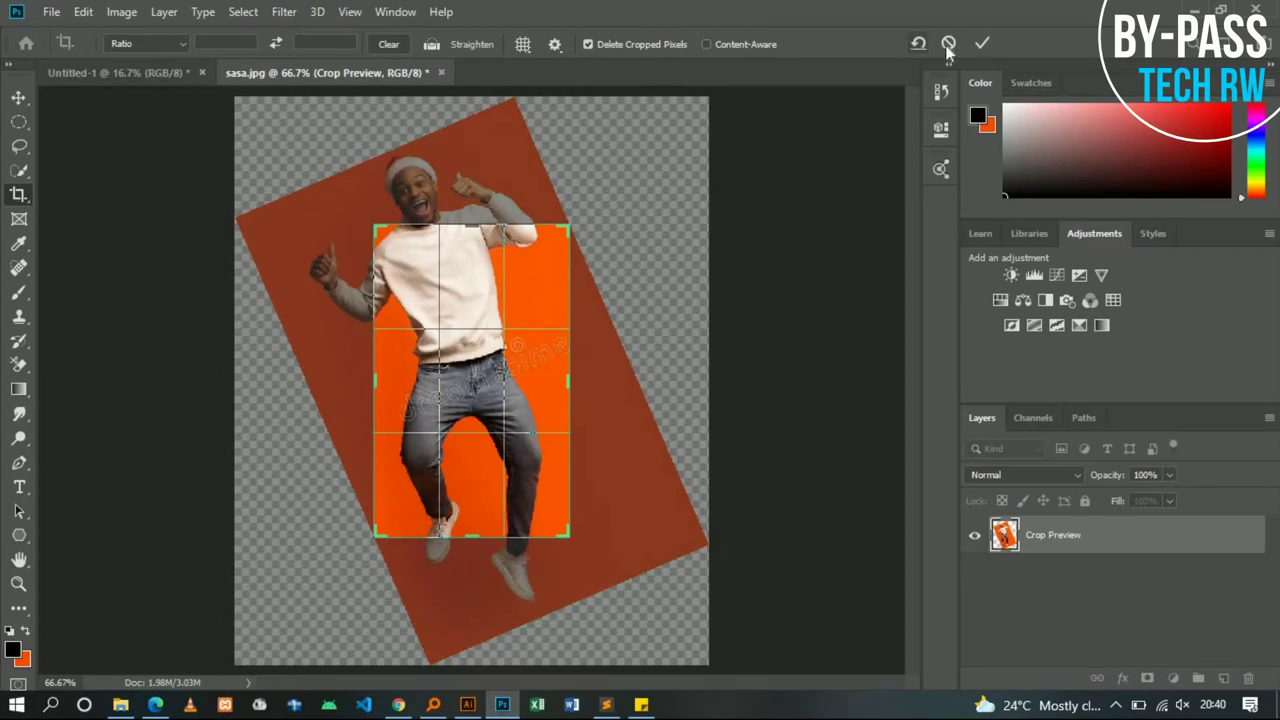
{"action": "left_click", "coordinate": [982, 43]}
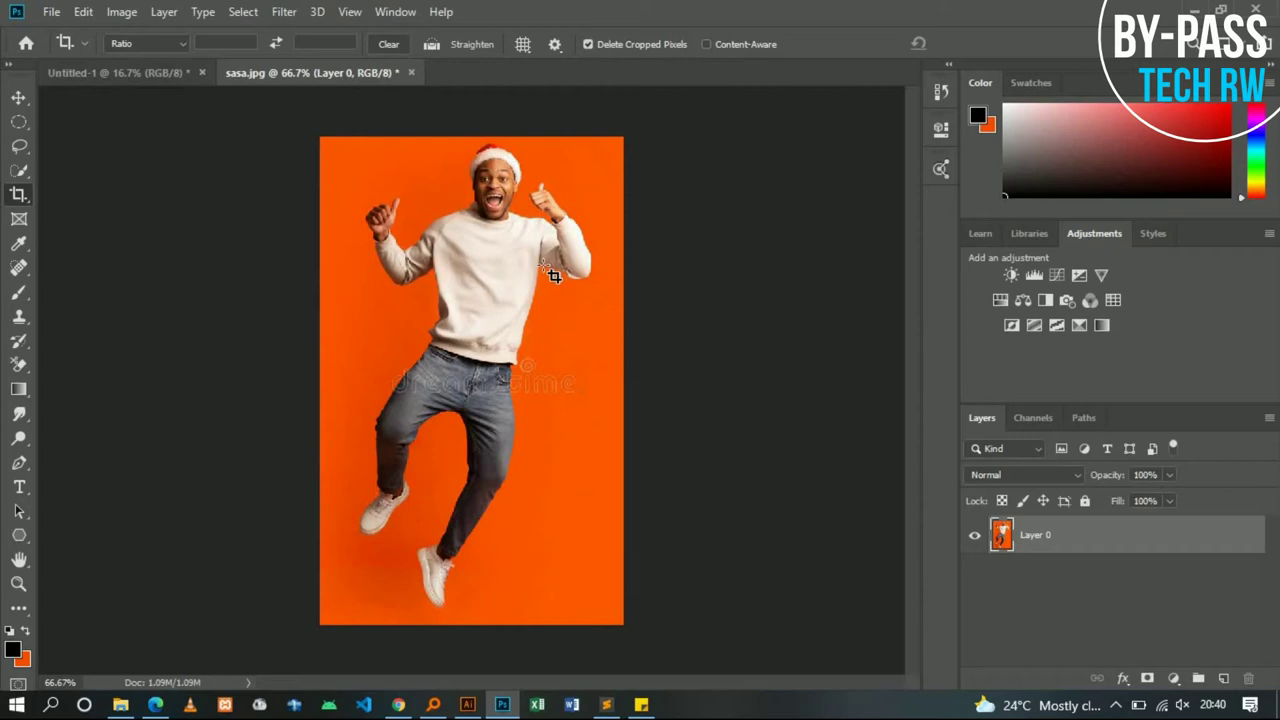
{"action": "left_click_drag", "start_coordinate": [545, 266], "coordinate": [528, 304]}
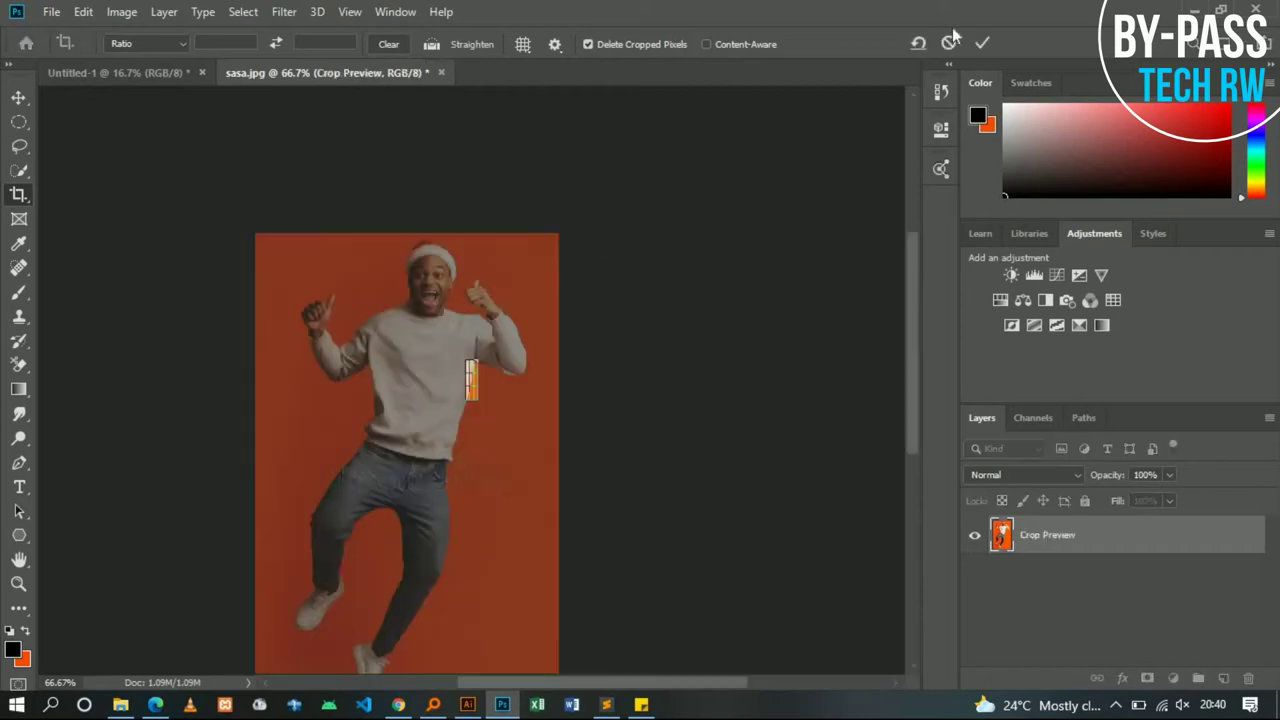
{"action": "left_click", "coordinate": [952, 45]}
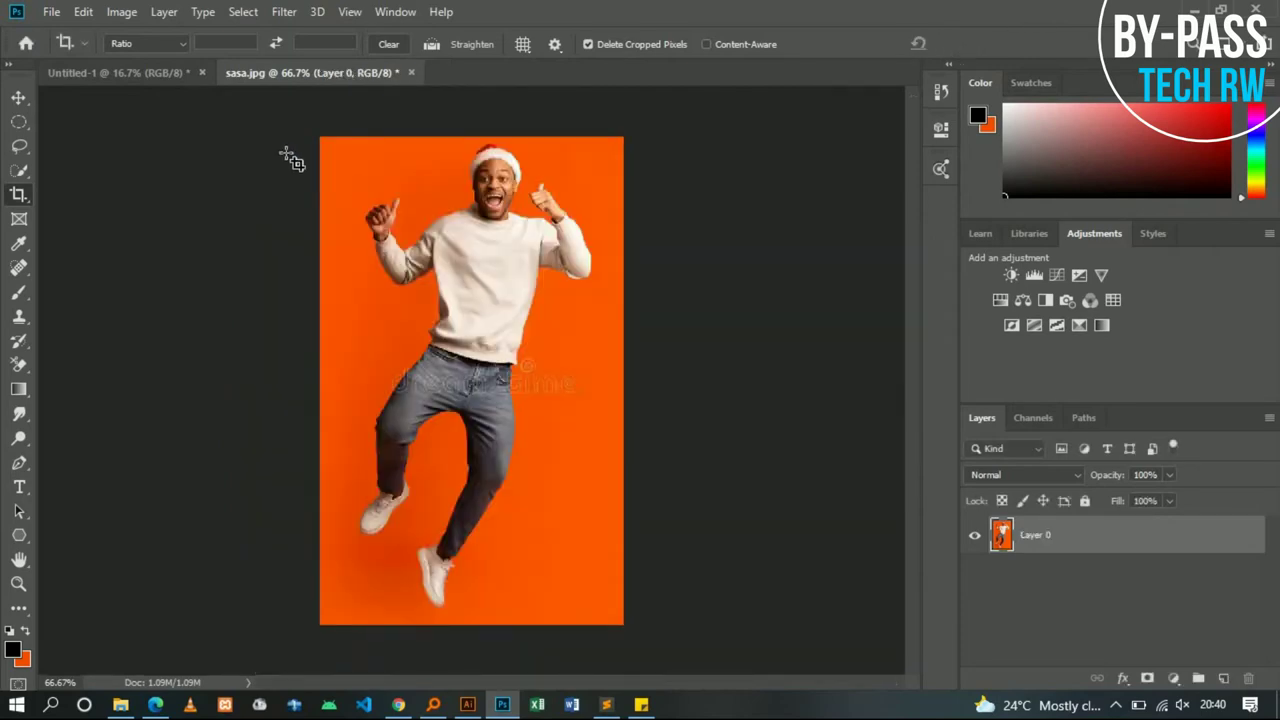
{"action": "left_click_drag", "start_coordinate": [474, 374], "coordinate": [668, 662]}
{"action": "left_click", "coordinate": [431, 44]}
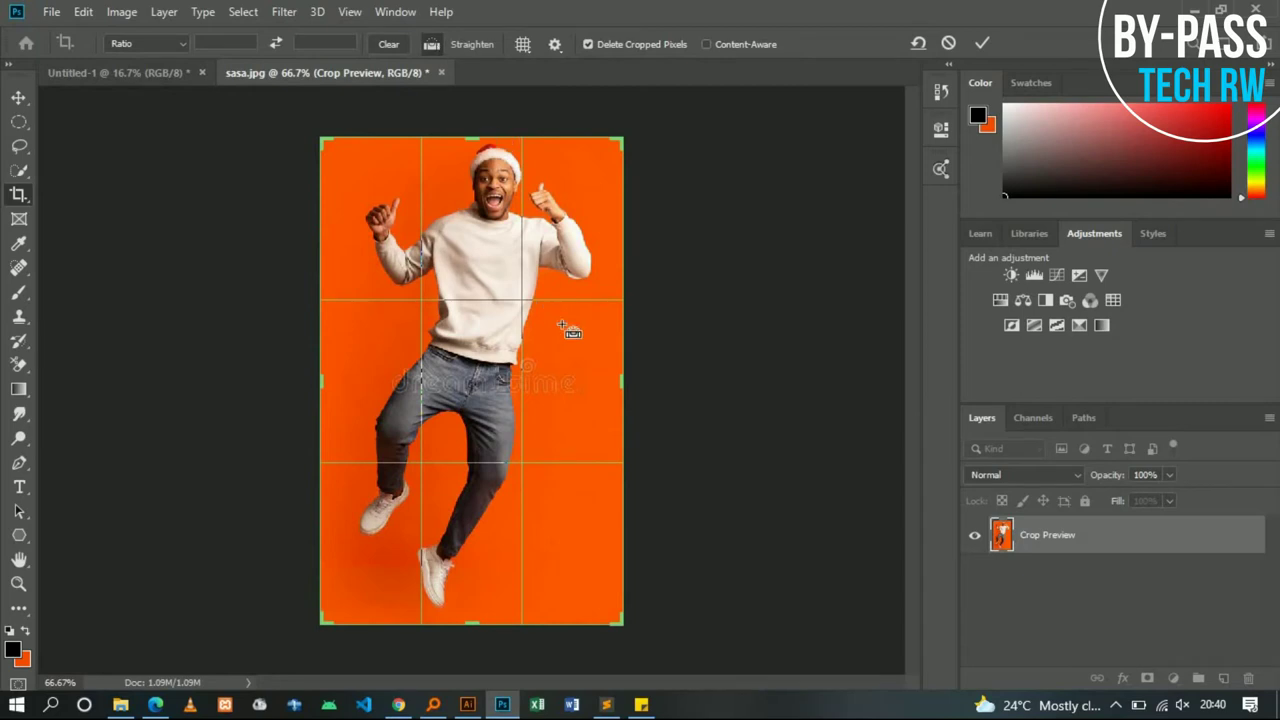
{"action": "left_click_drag", "start_coordinate": [540, 266], "coordinate": [510, 393]}
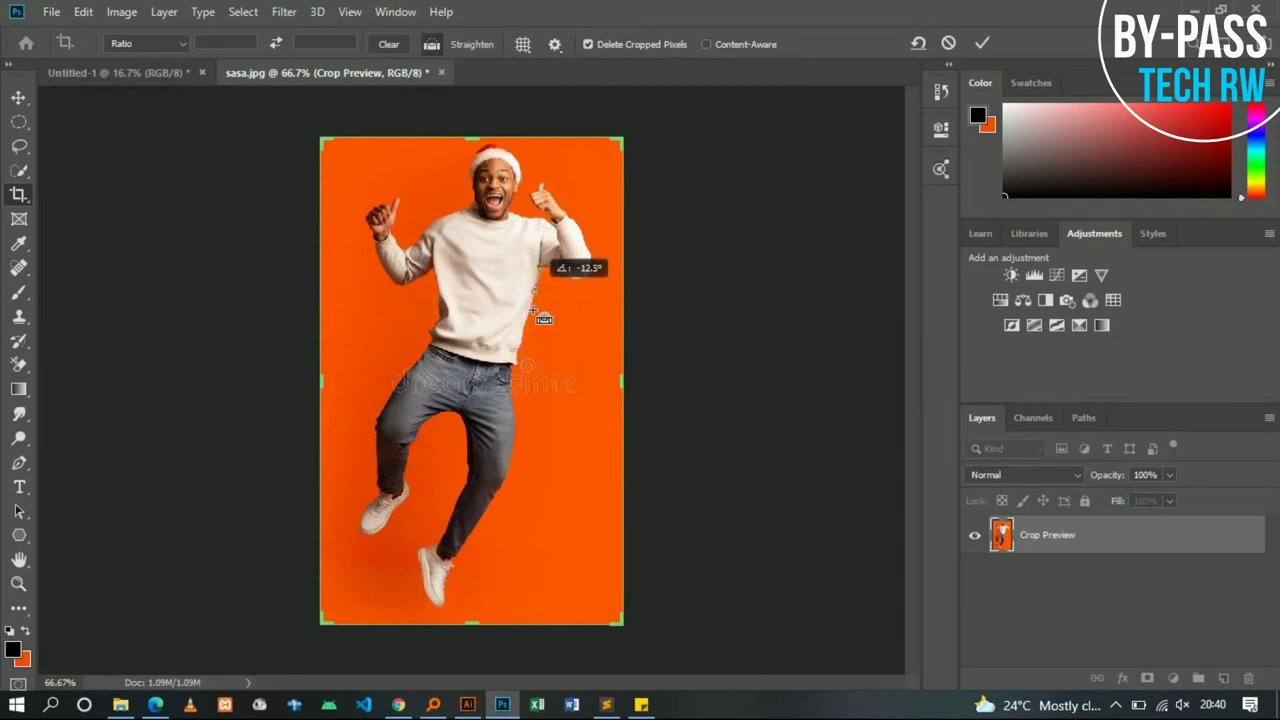
{"action": "left_click_drag", "start_coordinate": [510, 393], "coordinate": [464, 532]}
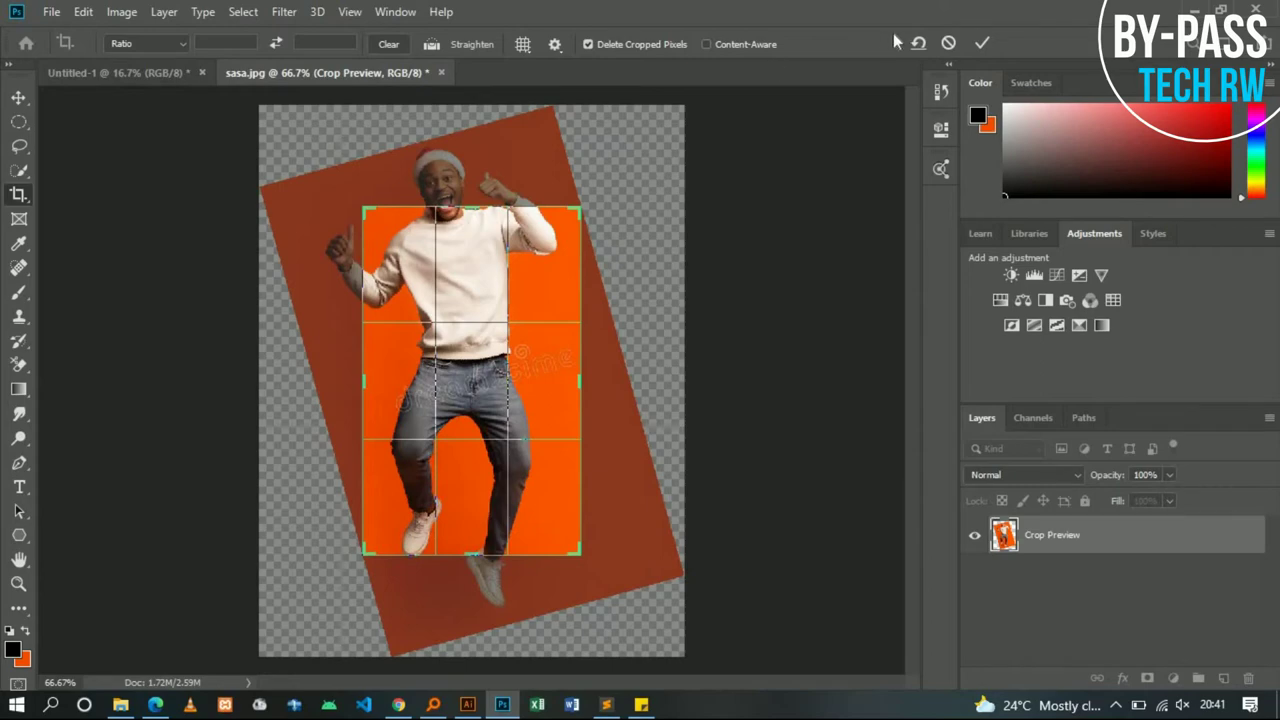
{"action": "left_click", "coordinate": [948, 44]}
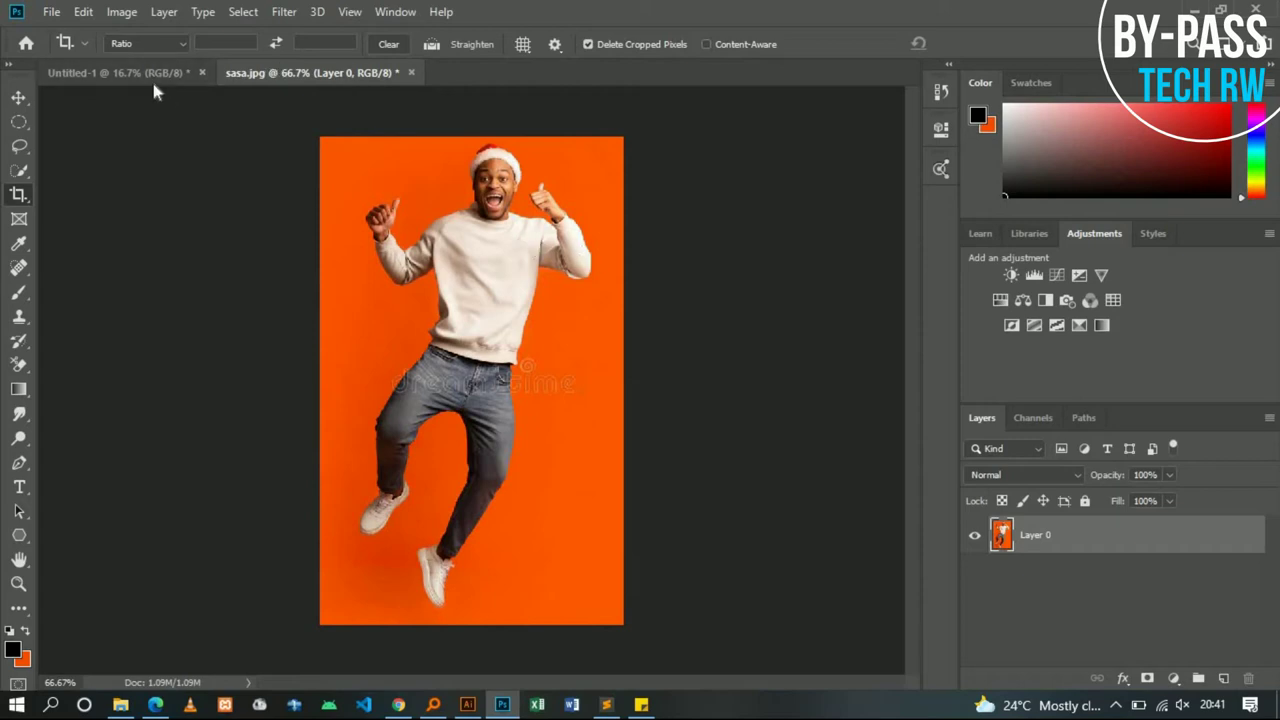
{"action": "left_click", "coordinate": [20, 270]}
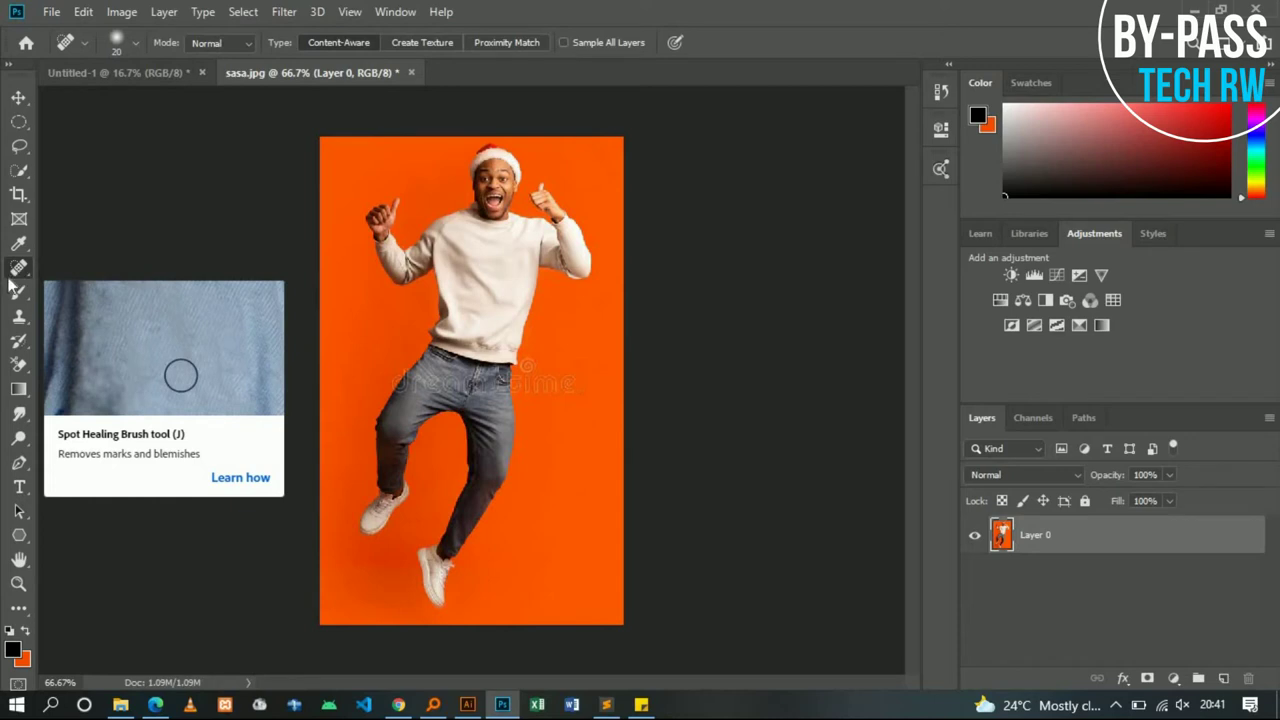
Browse the healing tool group and keep the Spot Healing Brush active
{"action": "right_click", "coordinate": [16, 277]}
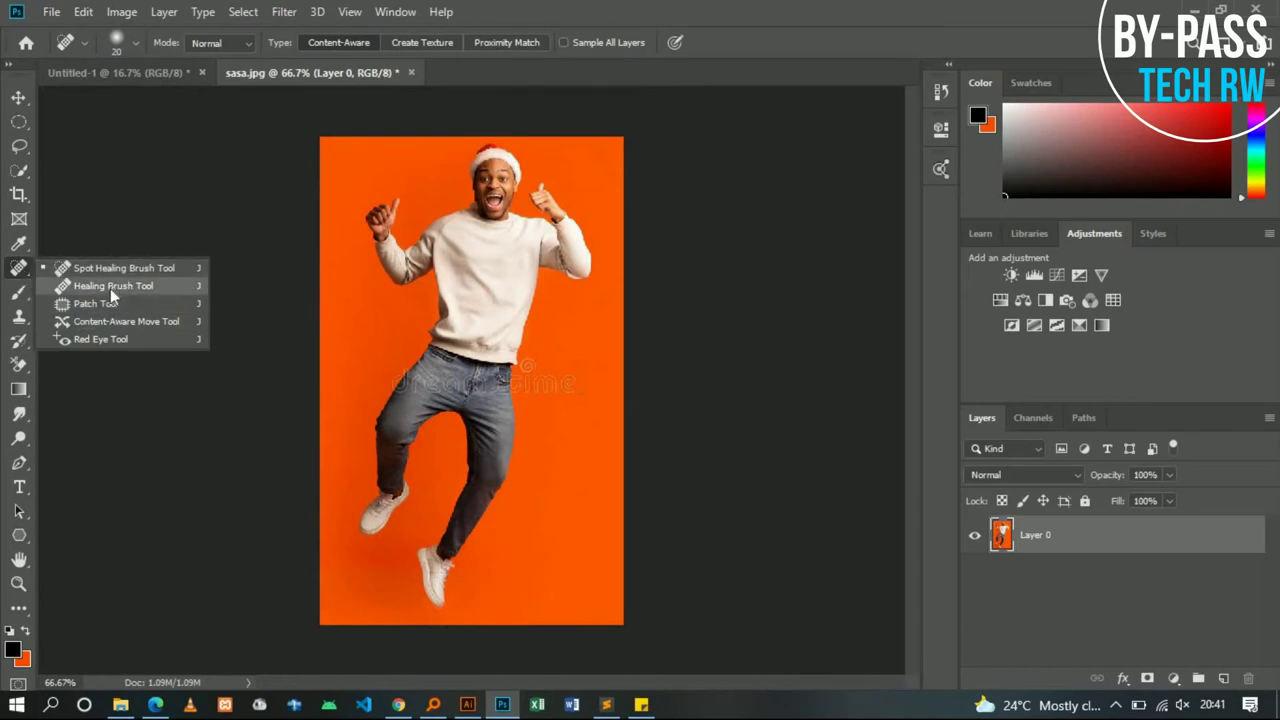
{"action": "left_click", "coordinate": [17, 272]}
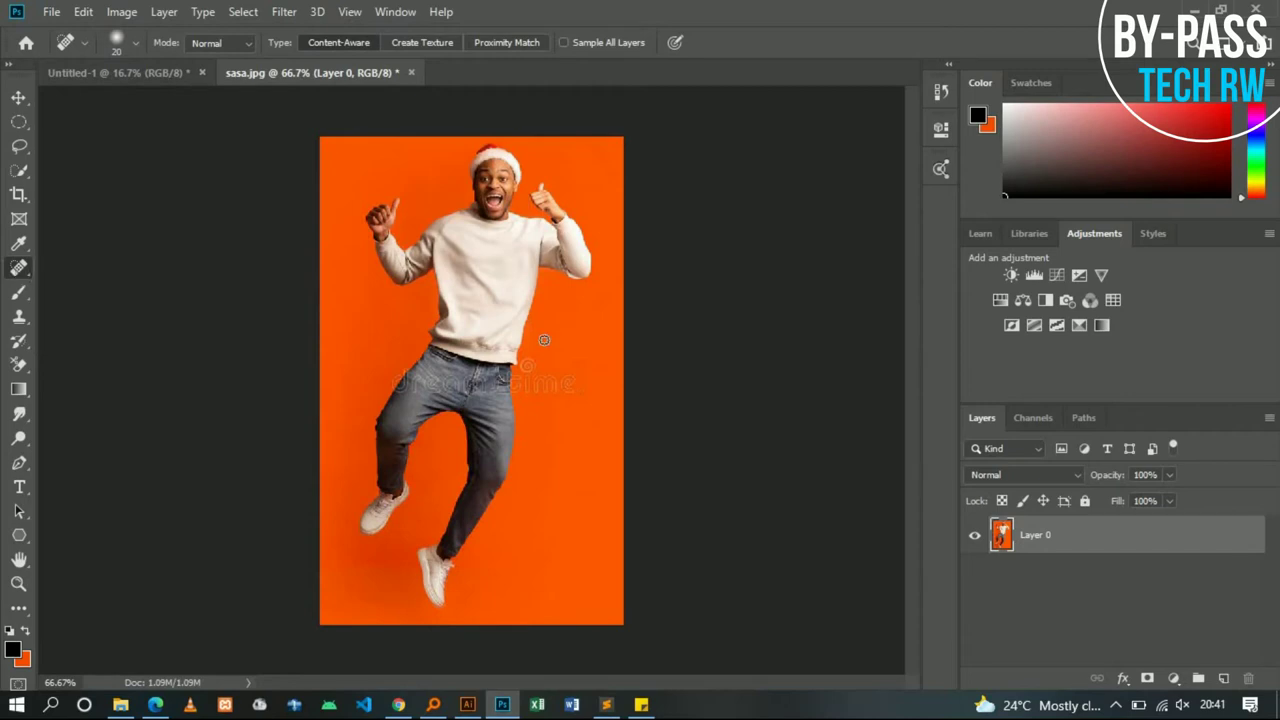
{"action": "mouse_move", "coordinate": [120, 705]}
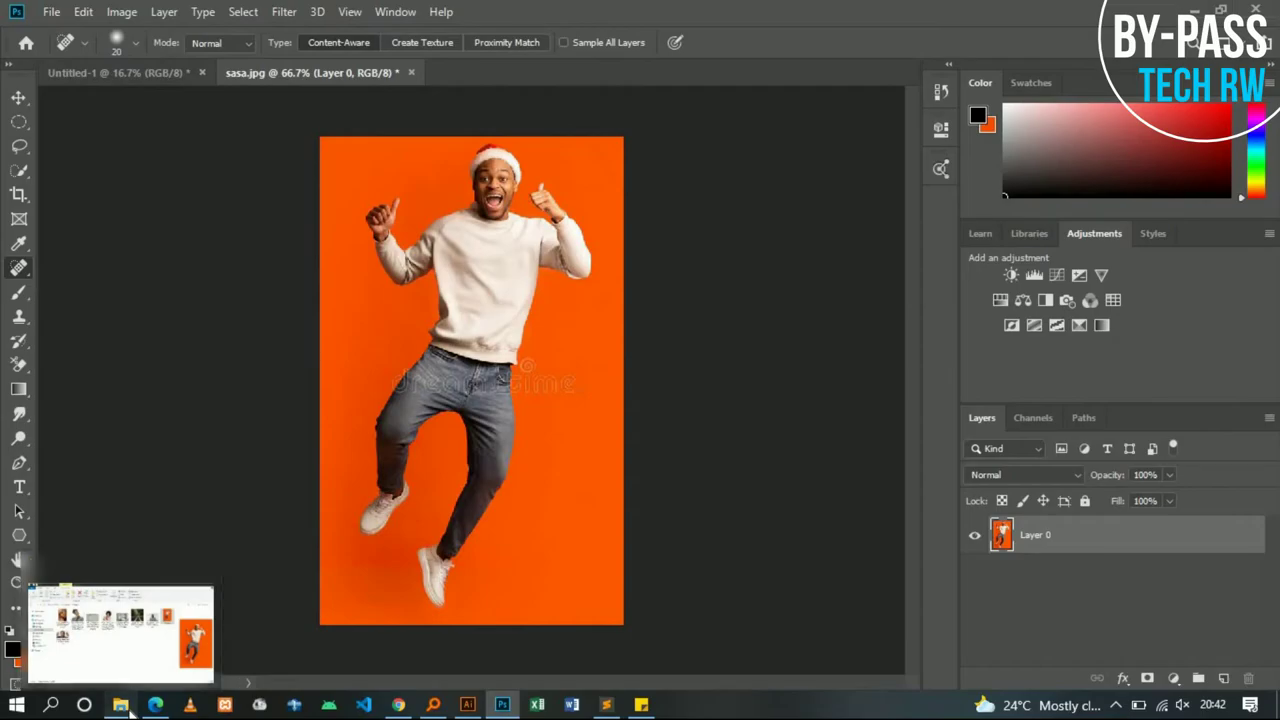
Drag 3edb29485bb0f7a5a69b00a63d77eb47.jpg from the samples folder onto Photoshop's document tab bar
{"action": "left_click", "coordinate": [131, 708]}
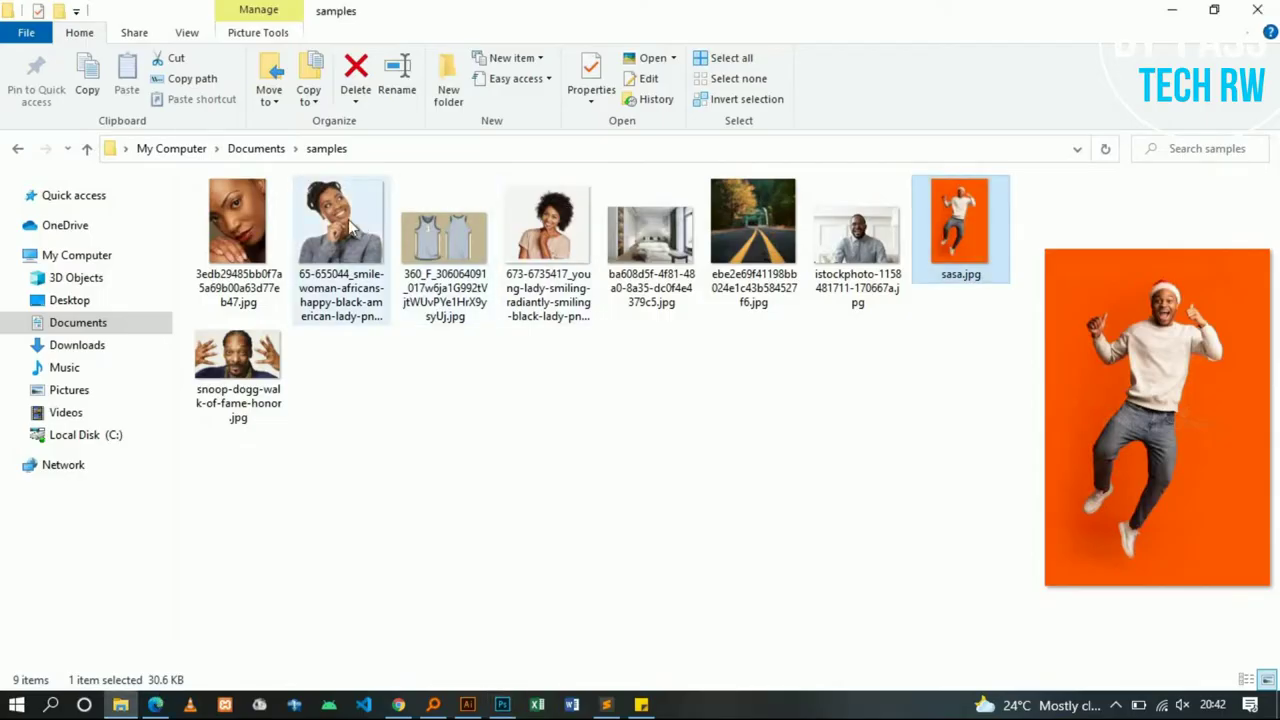
{"action": "left_click", "coordinate": [241, 222]}
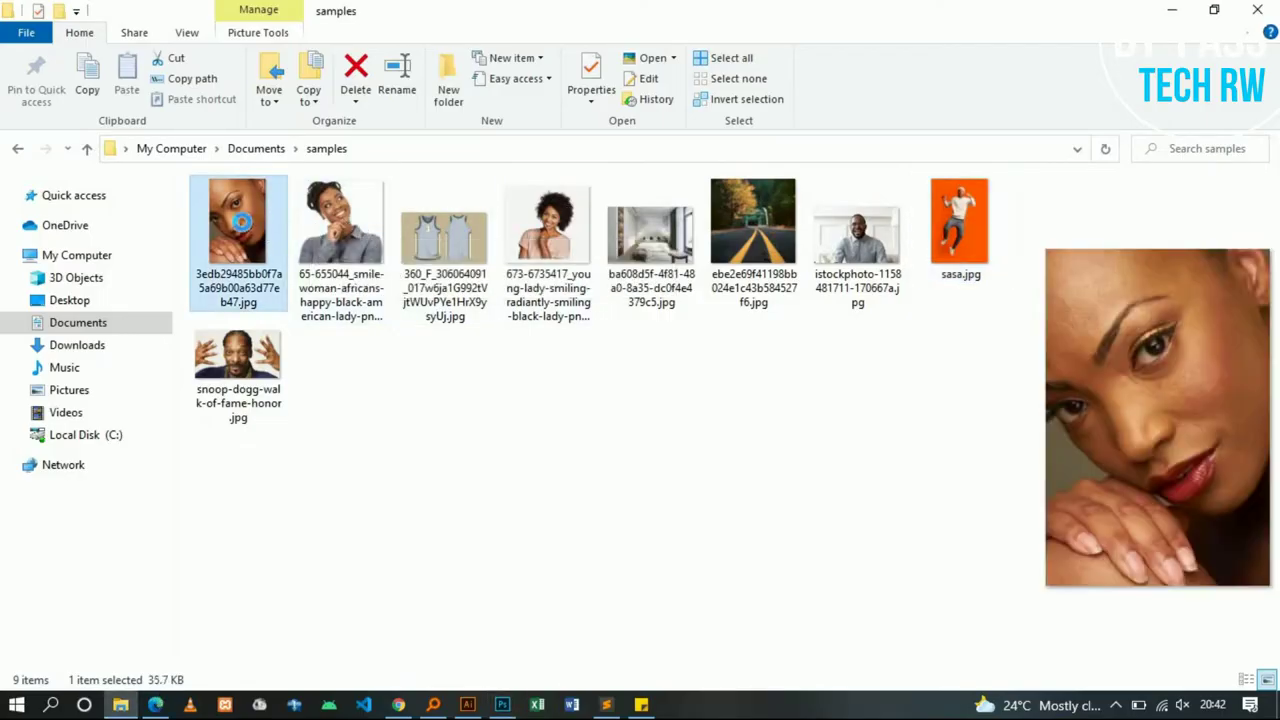
{"action": "left_click_drag", "start_coordinate": [242, 222], "coordinate": [505, 708]}
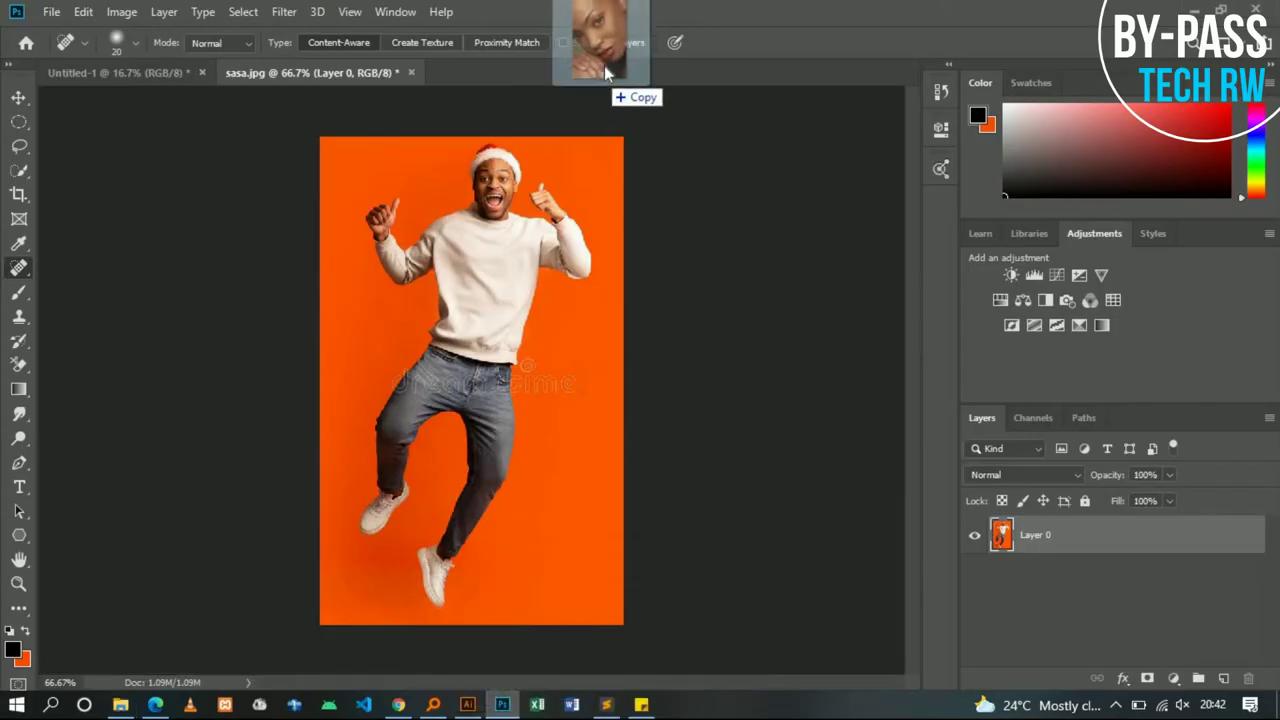
{"action": "left_click_drag", "start_coordinate": [505, 708], "coordinate": [603, 72]}
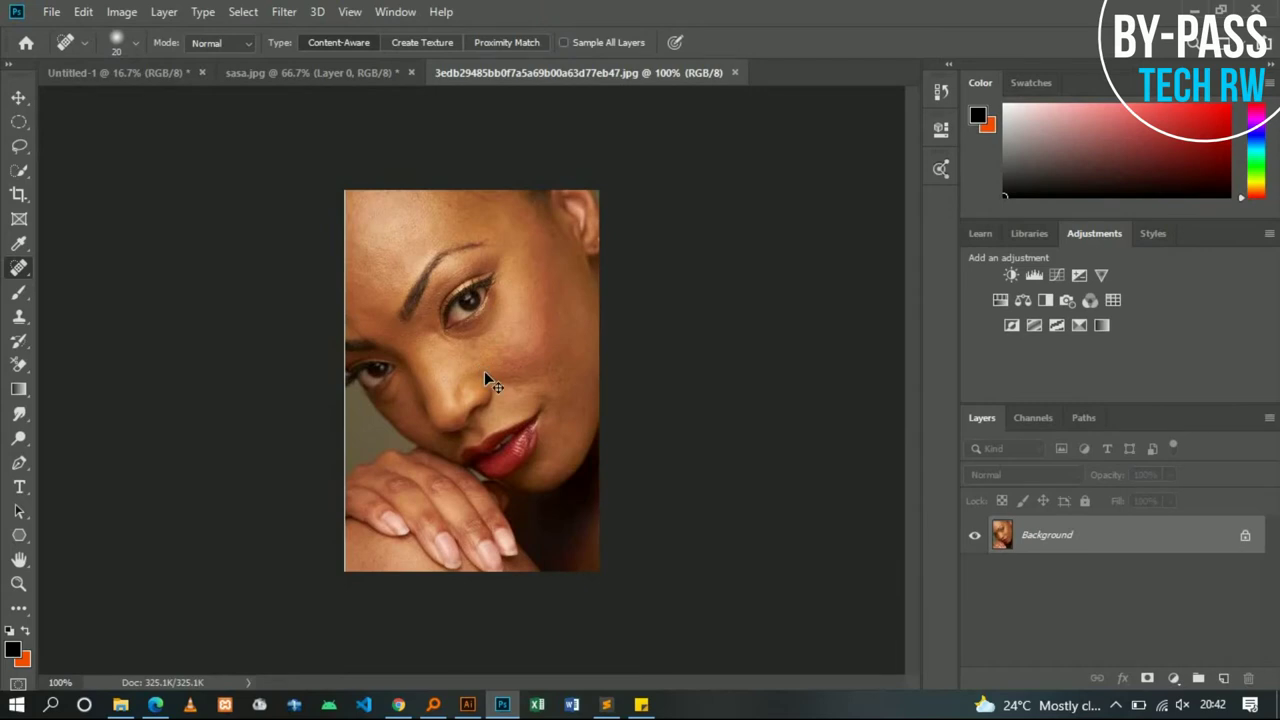
Zoom the portrait to 300% and back to 200%, then bring up File Explorer's samples folder
{"action": "key", "text": "ctrl+plus"}
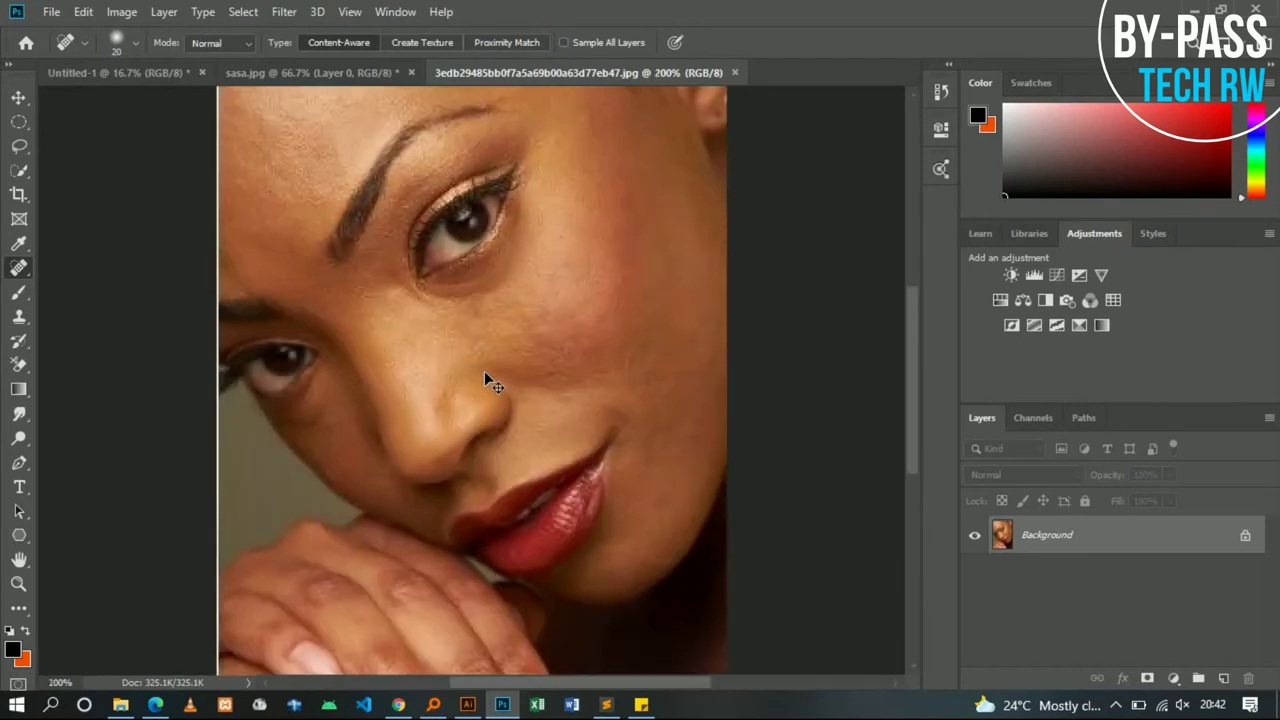
{"action": "key", "text": "ctrl+plus"}
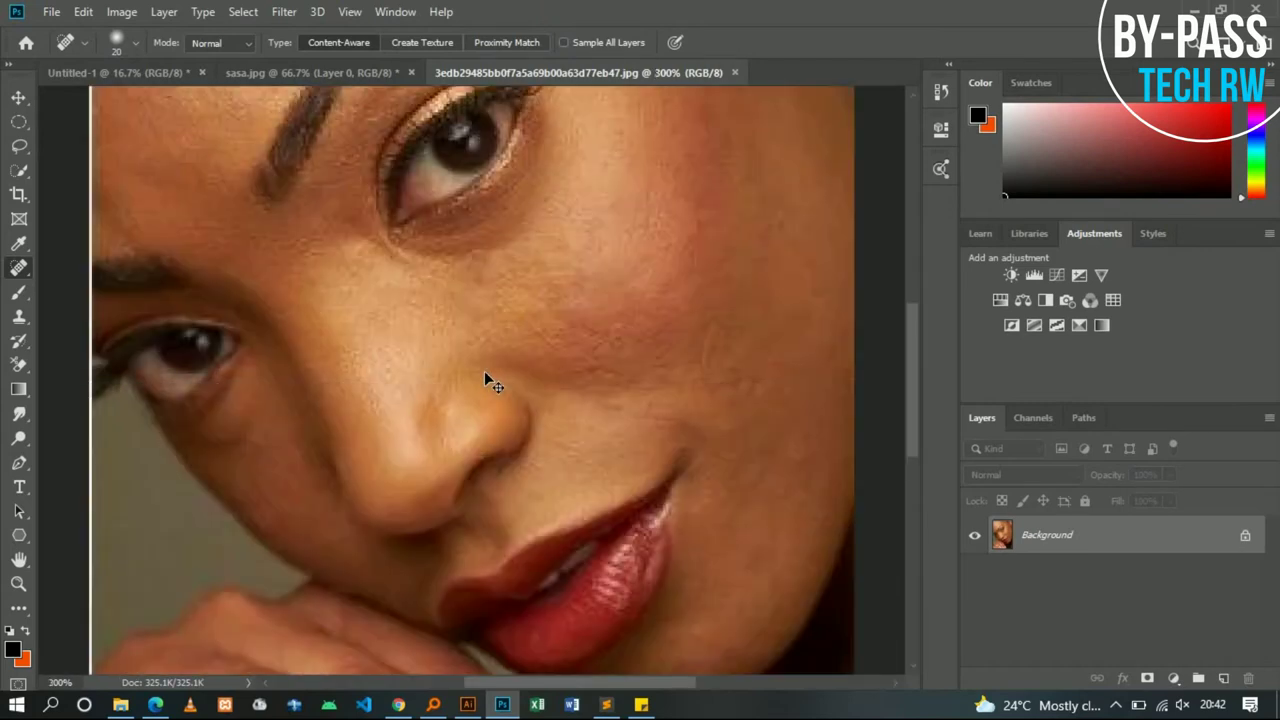
{"action": "key", "text": "ctrl+minus"}
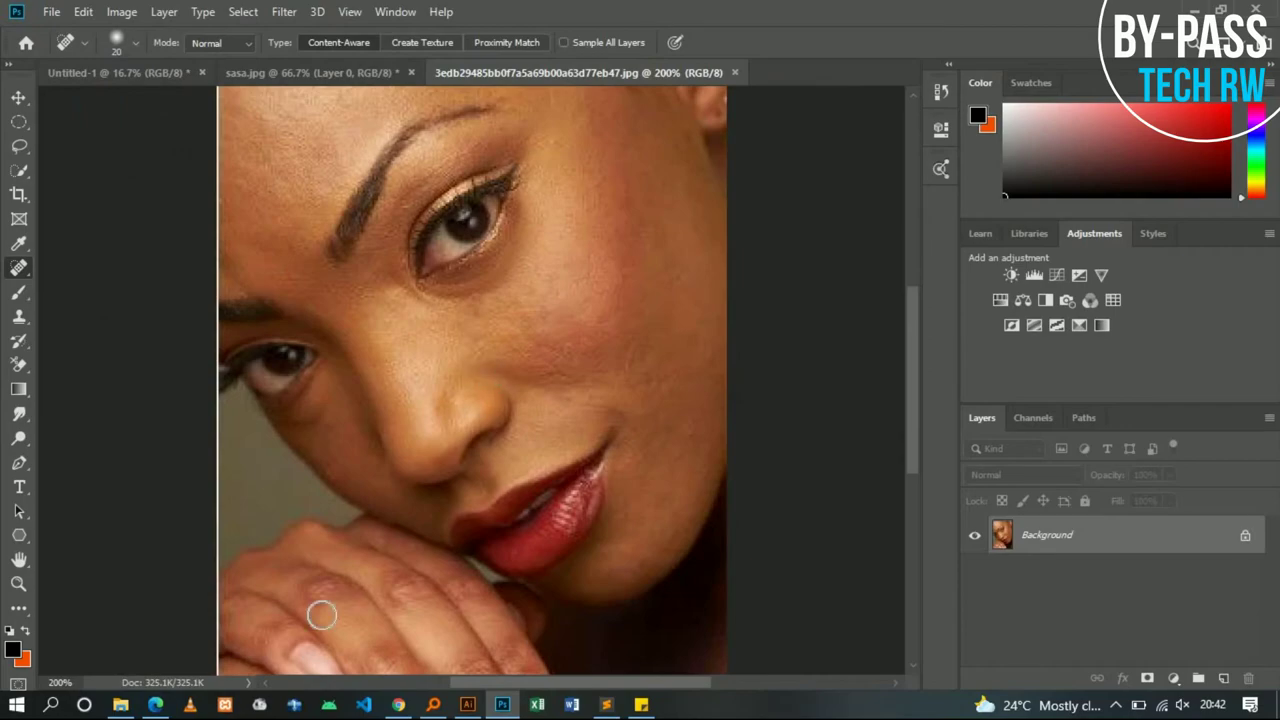
{"action": "left_click", "coordinate": [120, 704]}
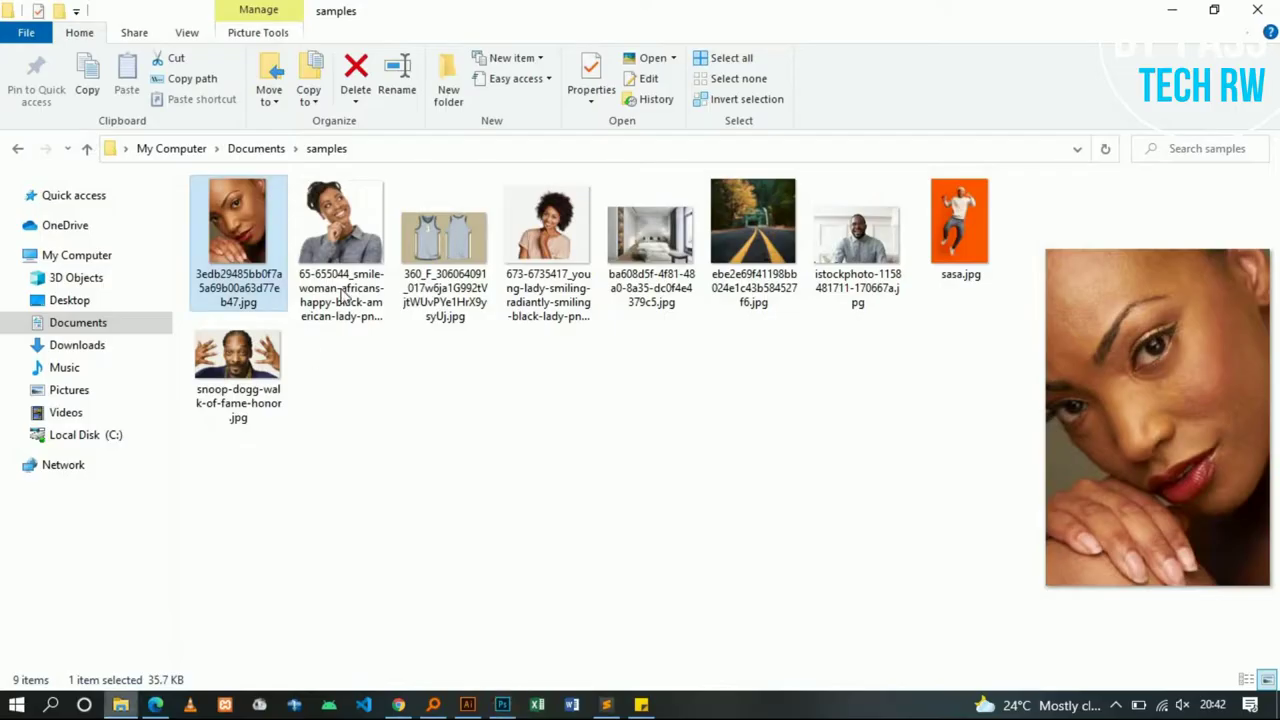
Preview the smiling woman in denim and the next sample photos magnified in Picasa Photo Viewer
{"action": "left_click", "coordinate": [332, 228]}
{"action": "key", "text": "Return"}
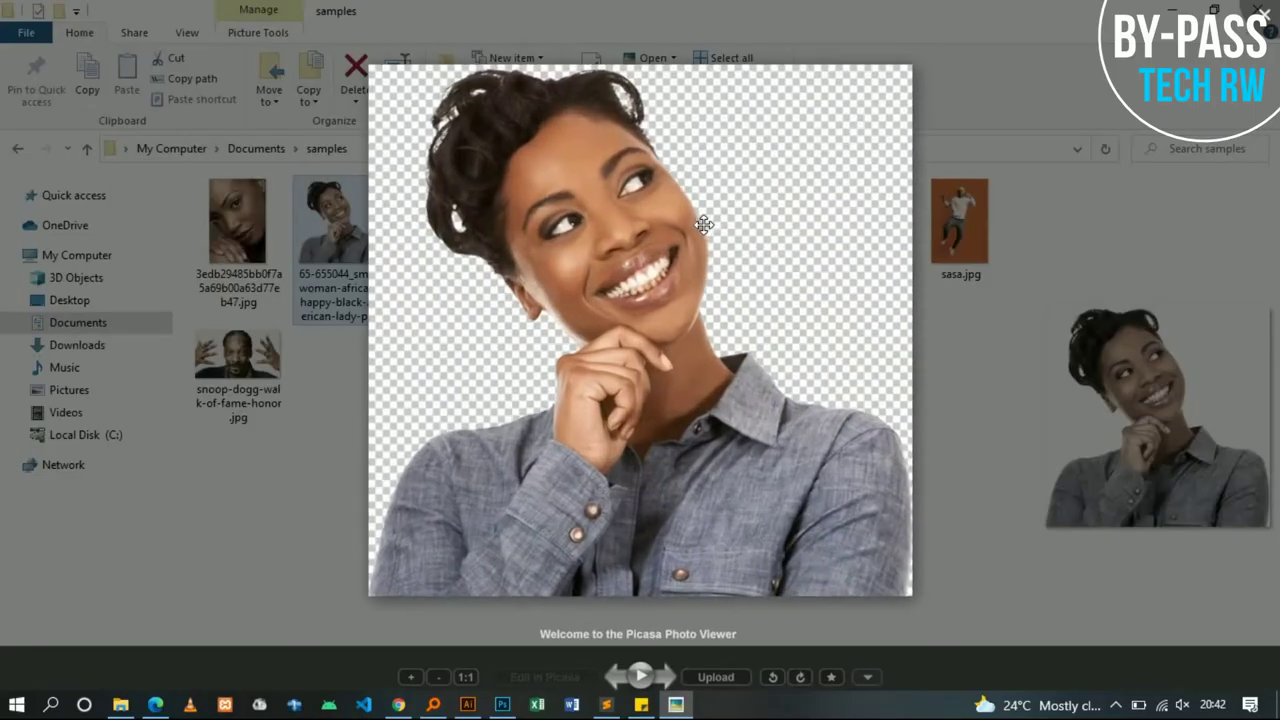
{"action": "scroll", "coordinate": [660, 182], "scroll_direction": "up", "scroll_amount": 4}
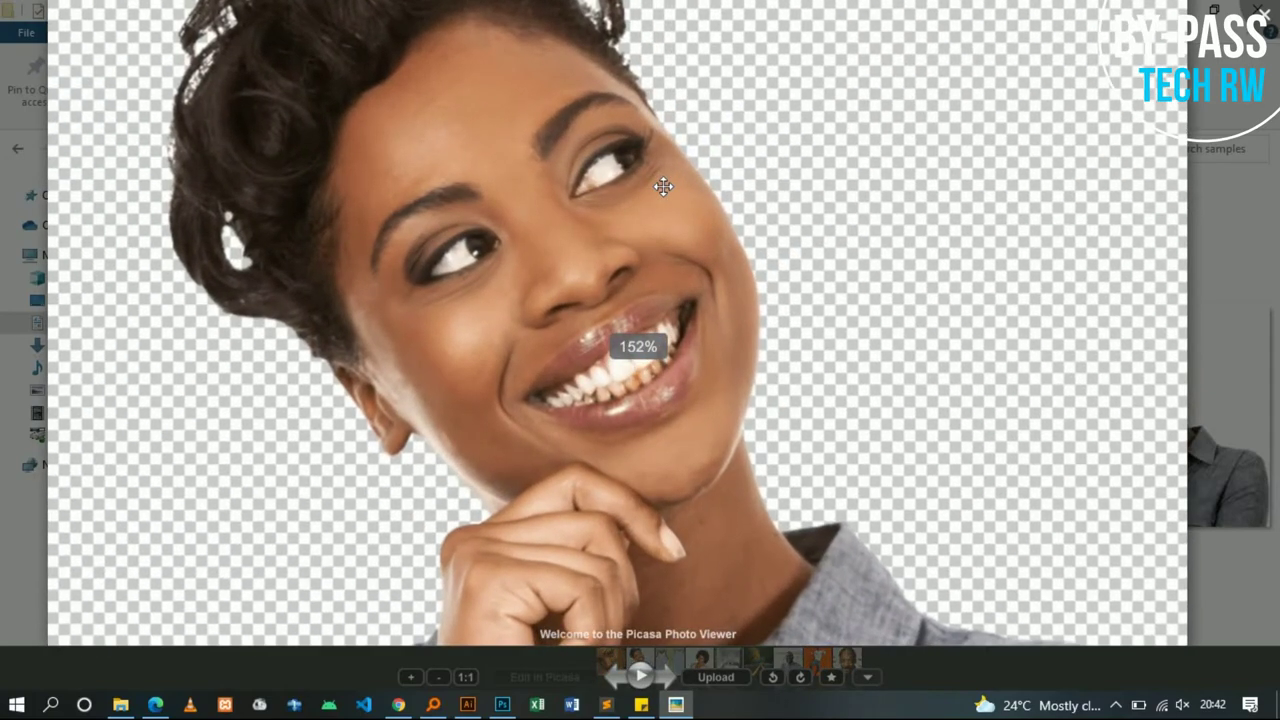
{"action": "key", "text": "Right"}
{"action": "key", "text": "Right"}
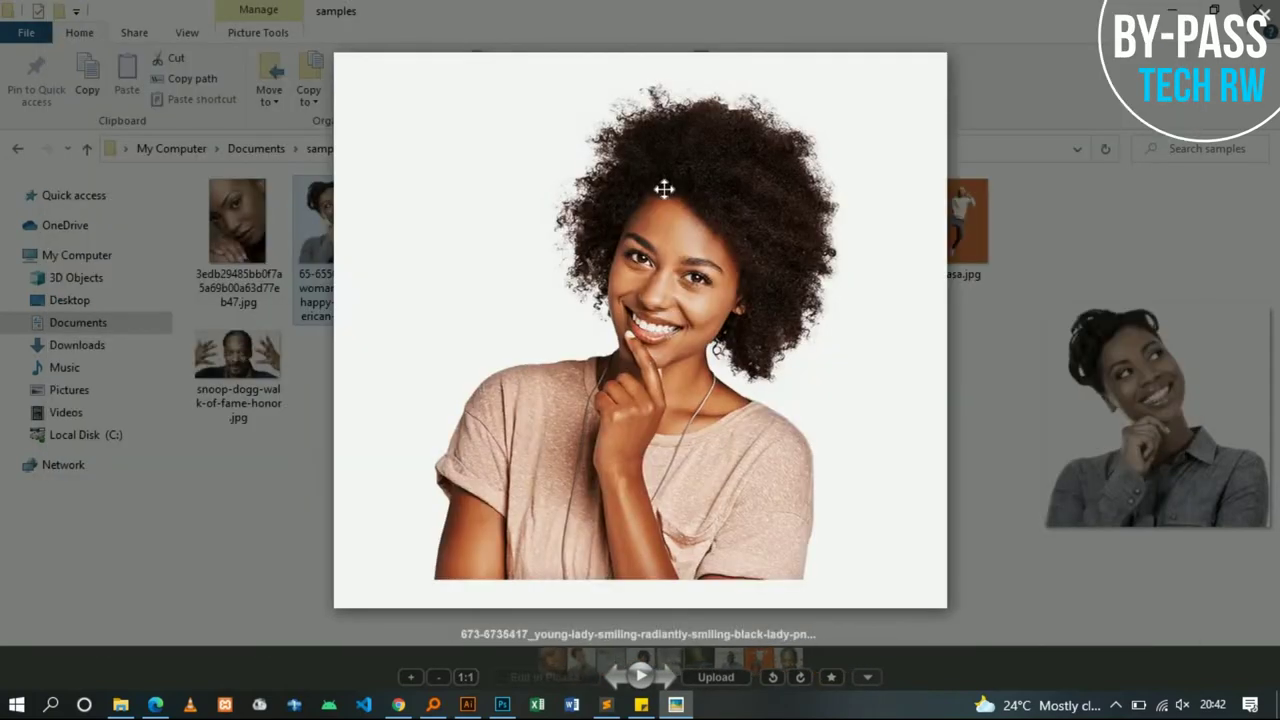
{"action": "scroll", "coordinate": [663, 186], "scroll_direction": "up", "scroll_amount": 5}
{"action": "scroll", "coordinate": [664, 189], "scroll_direction": "down", "scroll_amount": 3}
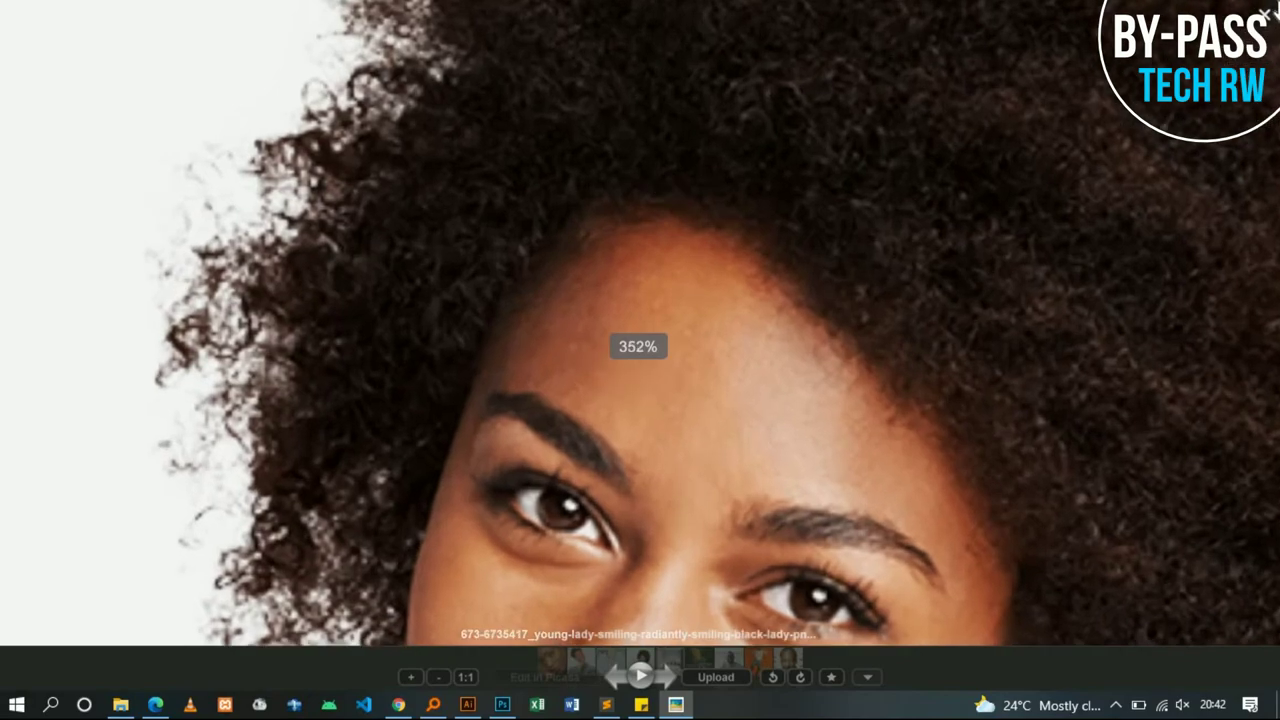
{"action": "key", "text": "Escape"}
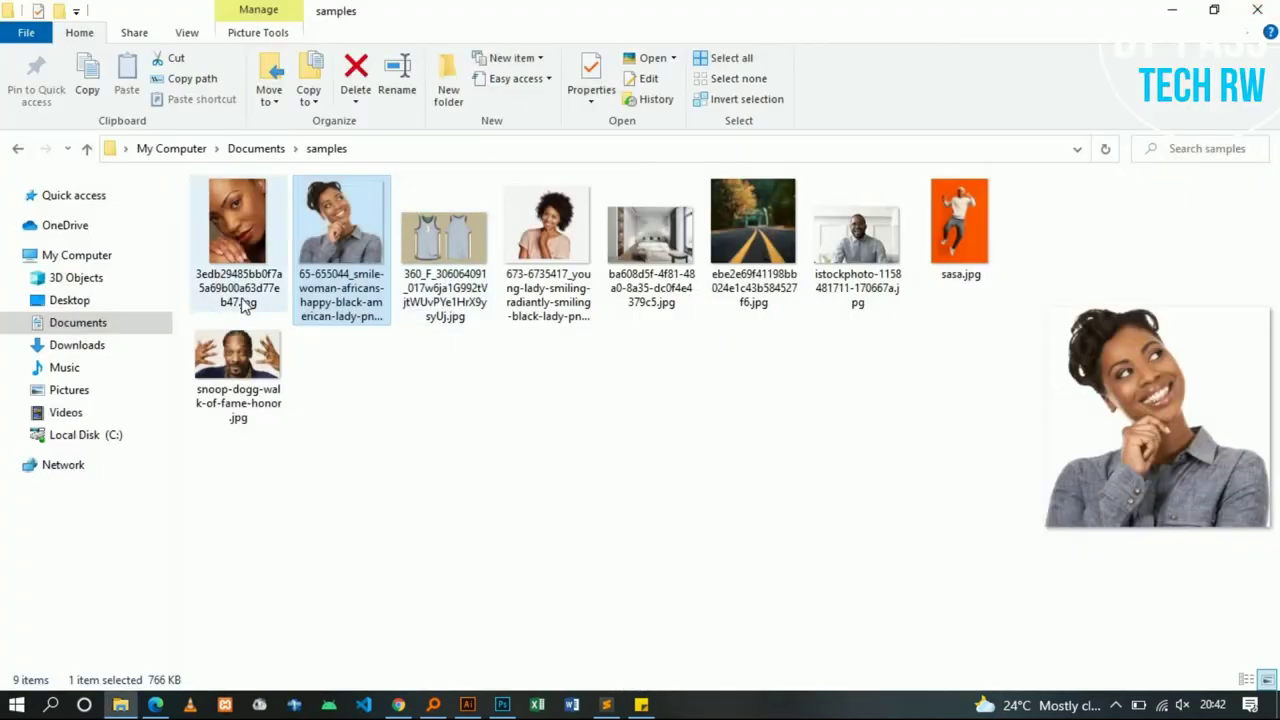
Preview the man with raised hands magnified, close the viewer, and return to Photoshop
{"action": "double_click", "coordinate": [235, 358]}
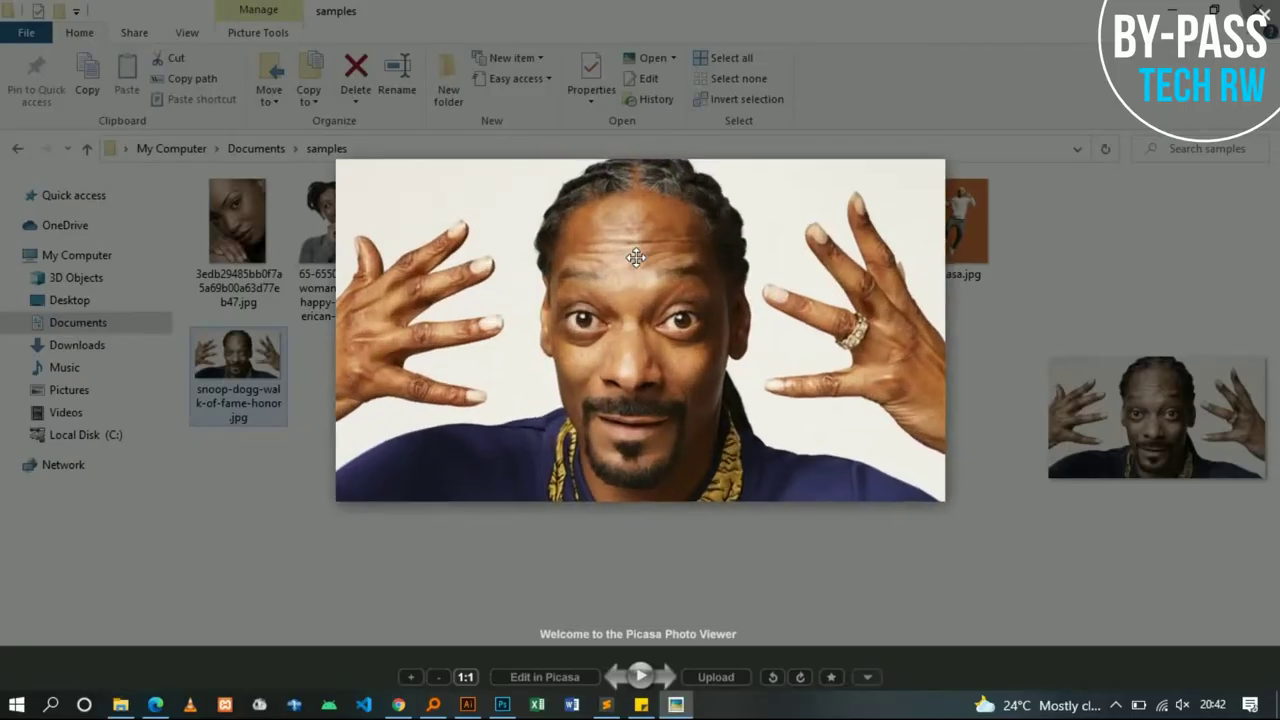
{"action": "scroll", "coordinate": [635, 246], "scroll_direction": "up", "scroll_amount": 1}
{"action": "scroll", "coordinate": [635, 250], "scroll_direction": "up", "scroll_amount": 2}
{"action": "scroll", "coordinate": [636, 258], "scroll_direction": "up", "scroll_amount": 2}
{"action": "scroll", "coordinate": [636, 258], "scroll_direction": "down", "scroll_amount": 5}
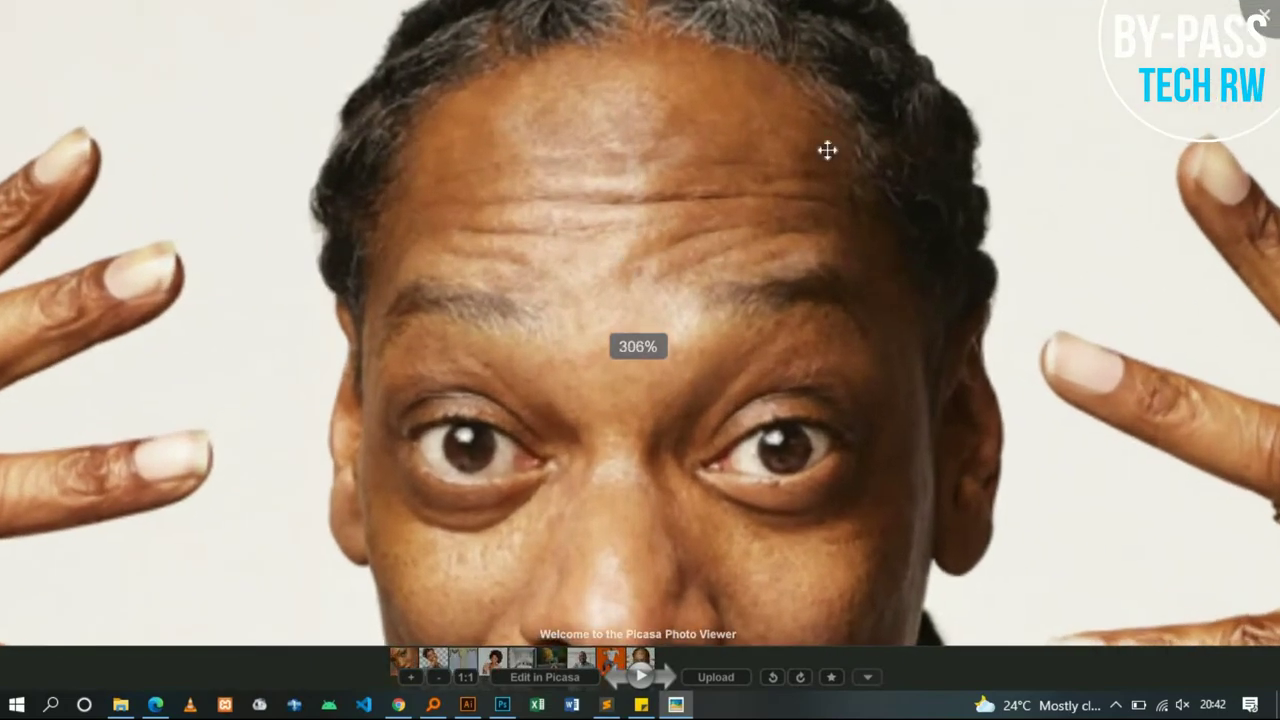
{"action": "key", "text": "Escape"}
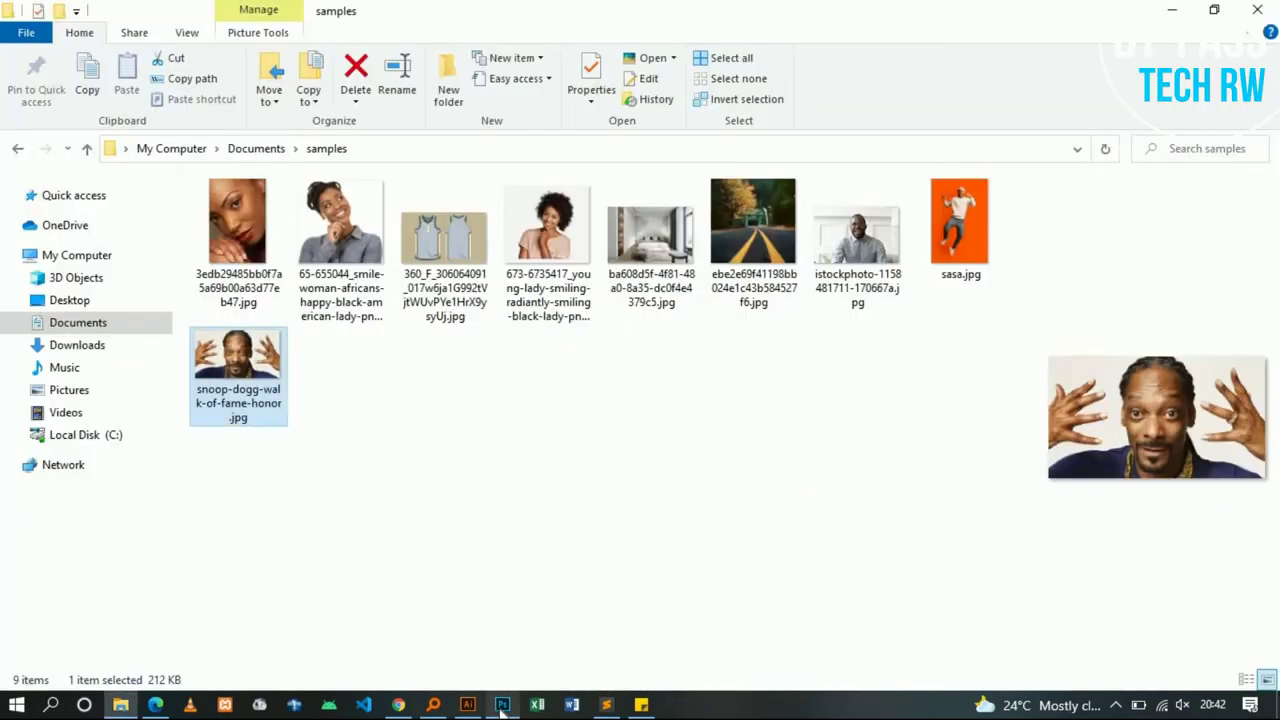
{"action": "left_click", "coordinate": [502, 704]}
Spot-heal two blemishes on the woman's cheek near the nose, zooming in on the face
{"action": "left_click", "coordinate": [528, 301]}
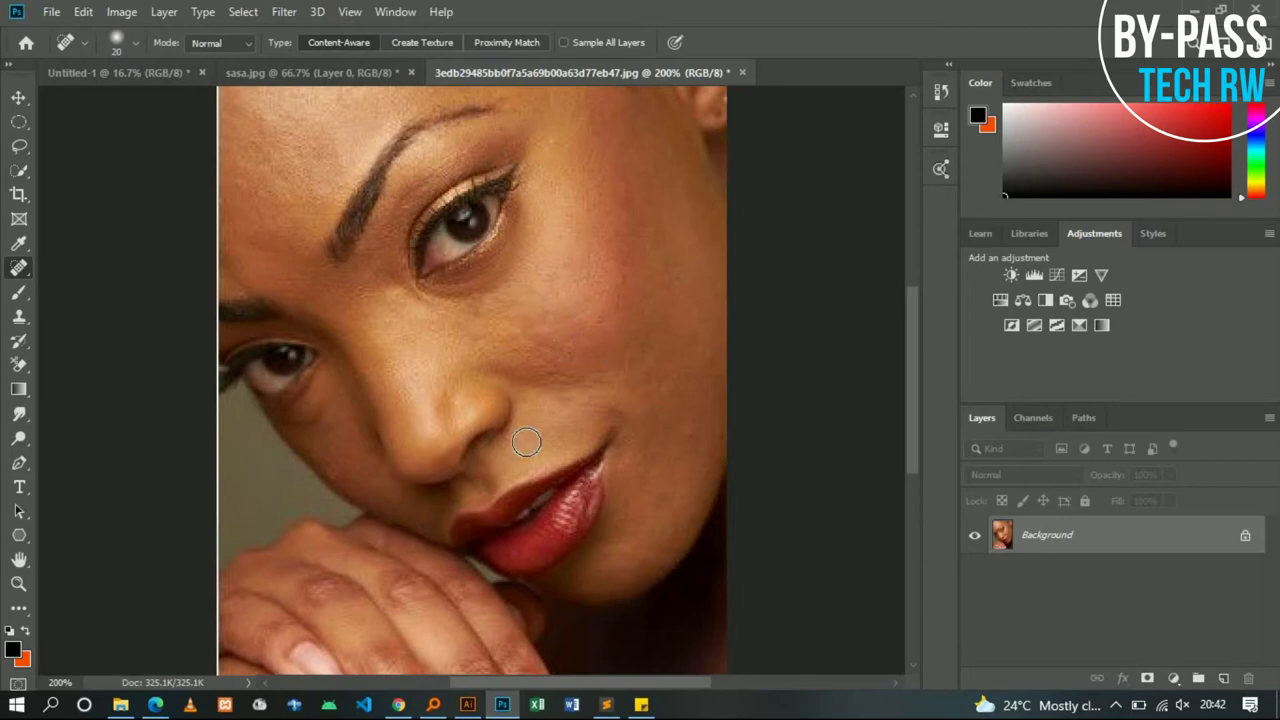
{"action": "left_click", "coordinate": [504, 294]}
{"action": "key", "text": "ctrl+minus"}
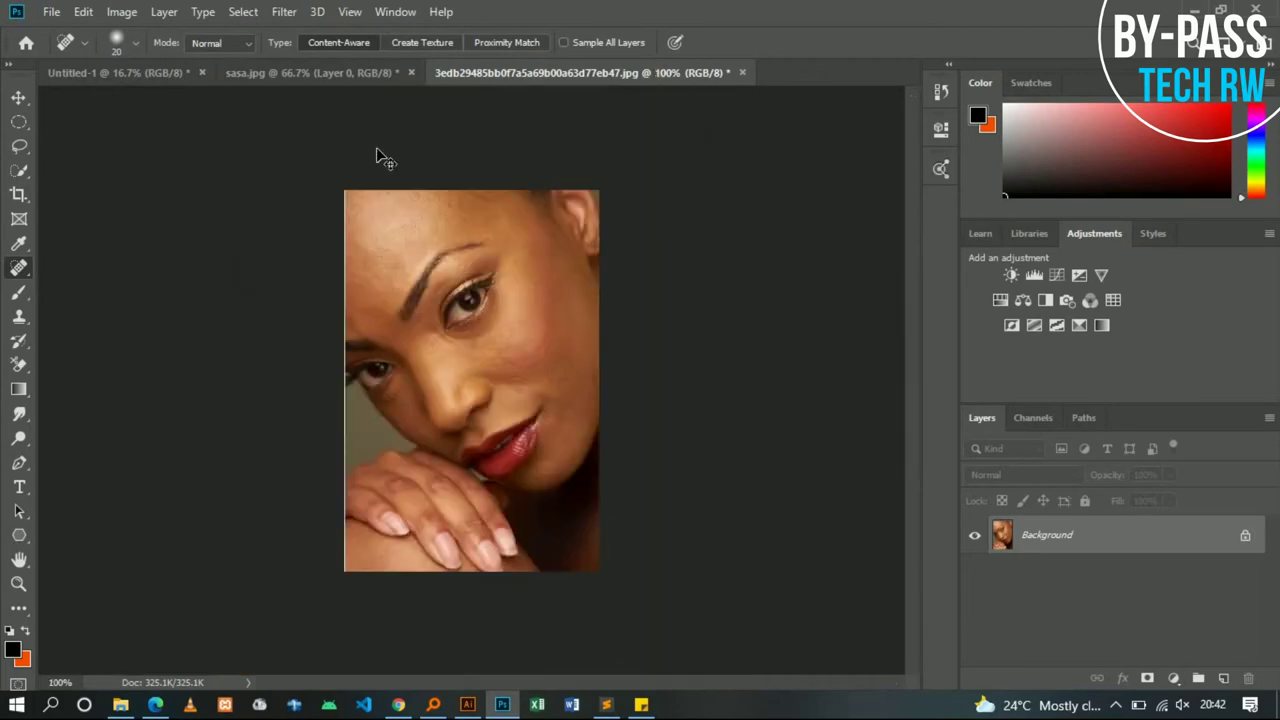
{"action": "key", "text": "ctrl+plus"}
{"action": "key", "text": "ctrl+plus"}
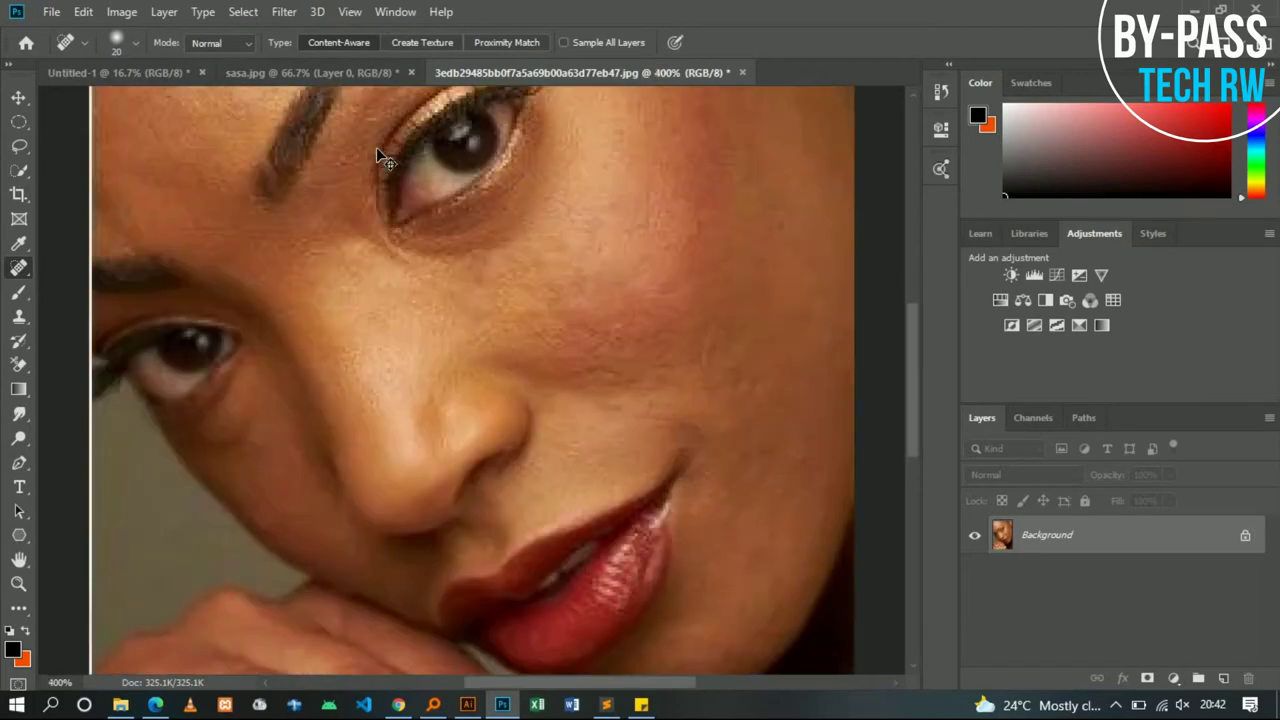
{"action": "key", "text": "ctrl+minus"}
{"action": "key", "text": "ctrl+minus"}
{"action": "key", "text": "ctrl+minus"}
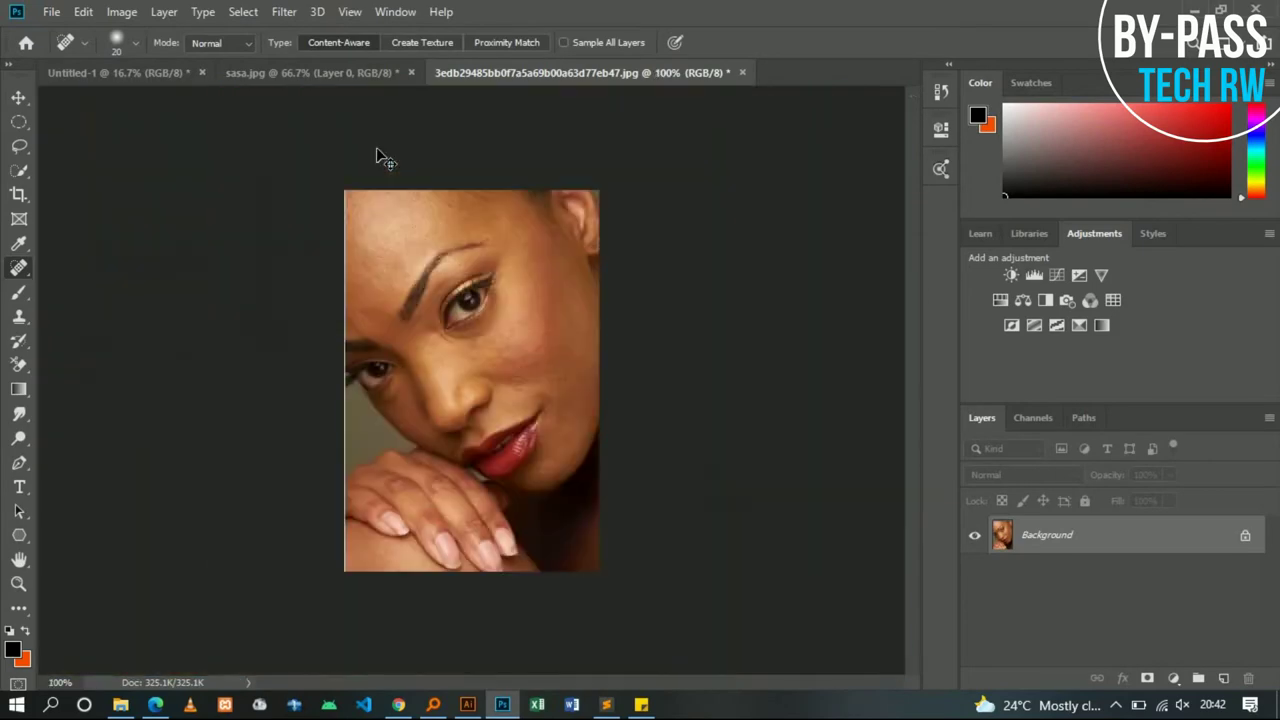
{"action": "key", "text": "ctrl+plus"}
{"action": "key", "text": "ctrl+plus"}
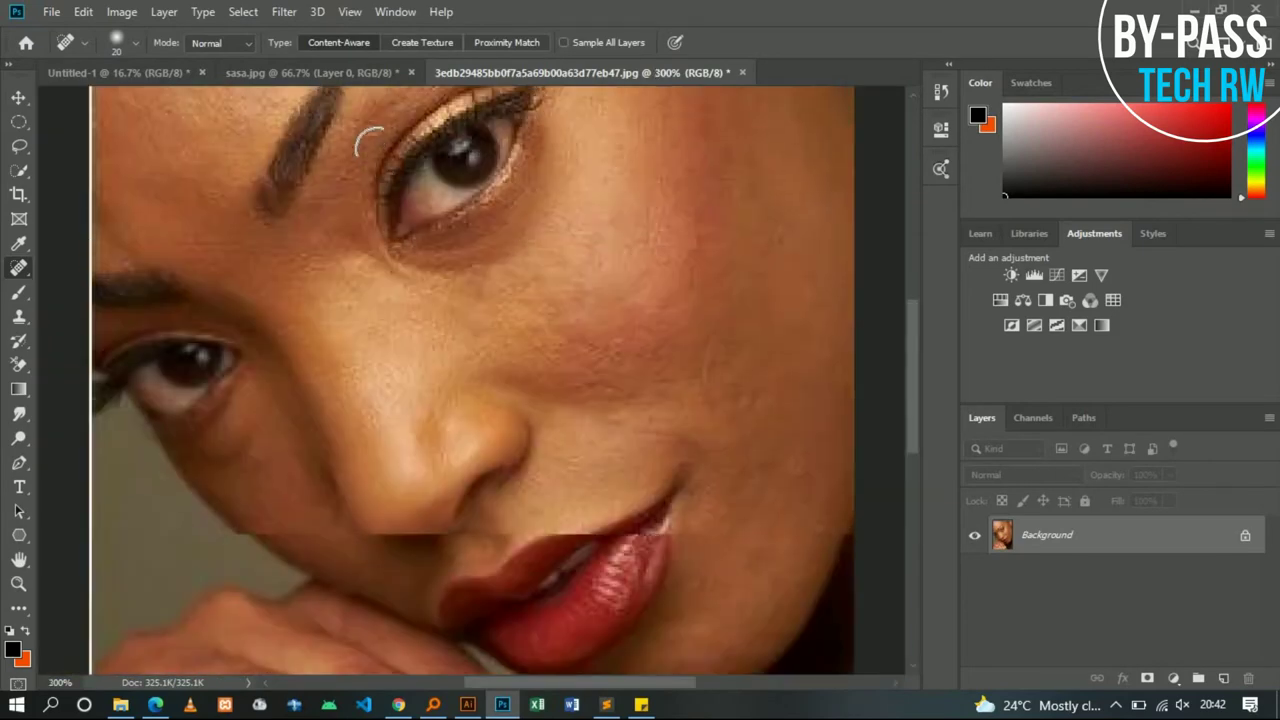
{"action": "scroll", "coordinate": [368, 140], "scroll_direction": "up", "scroll_amount": 2}
{"action": "scroll", "coordinate": [368, 140], "scroll_direction": "up", "scroll_amount": 2}
{"action": "scroll", "coordinate": [200, 260], "scroll_direction": "up", "scroll_amount": 1}
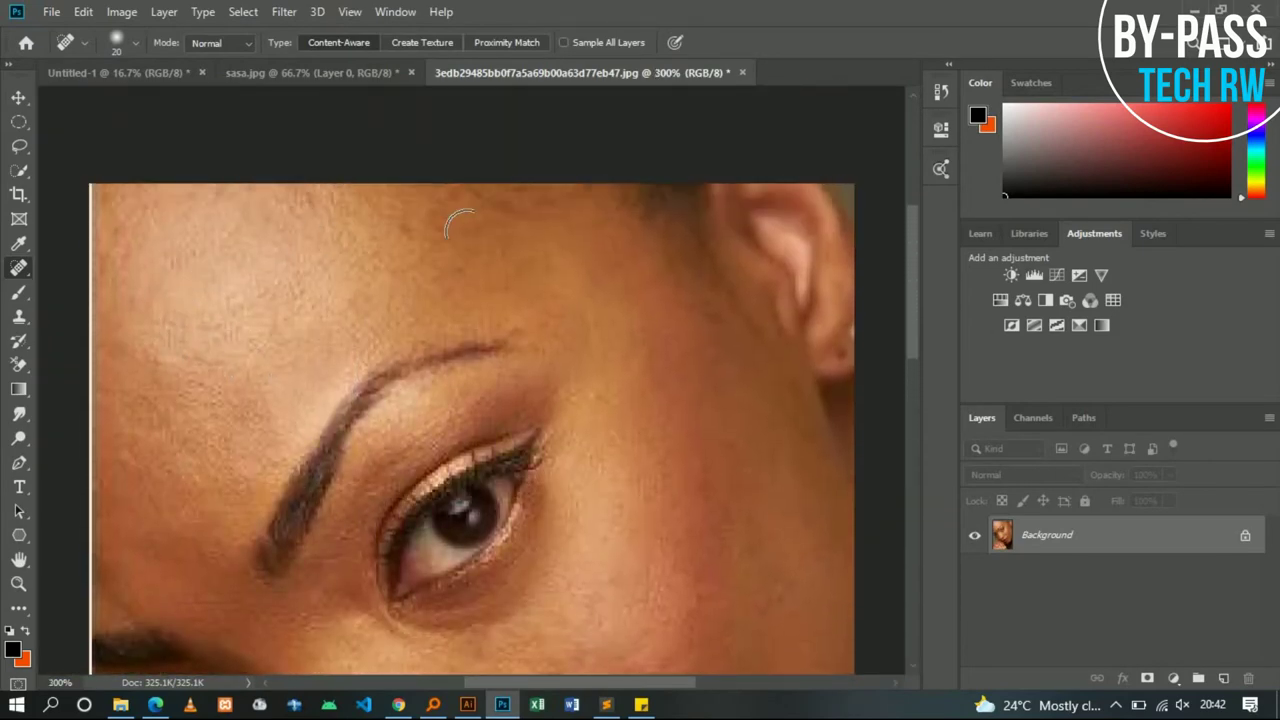
Spot-heal the dark spots on the forehead at 500% zoom
{"action": "left_click", "coordinate": [198, 404]}
{"action": "key", "text": "ctrl+plus"}
{"action": "key", "text": "ctrl+plus"}
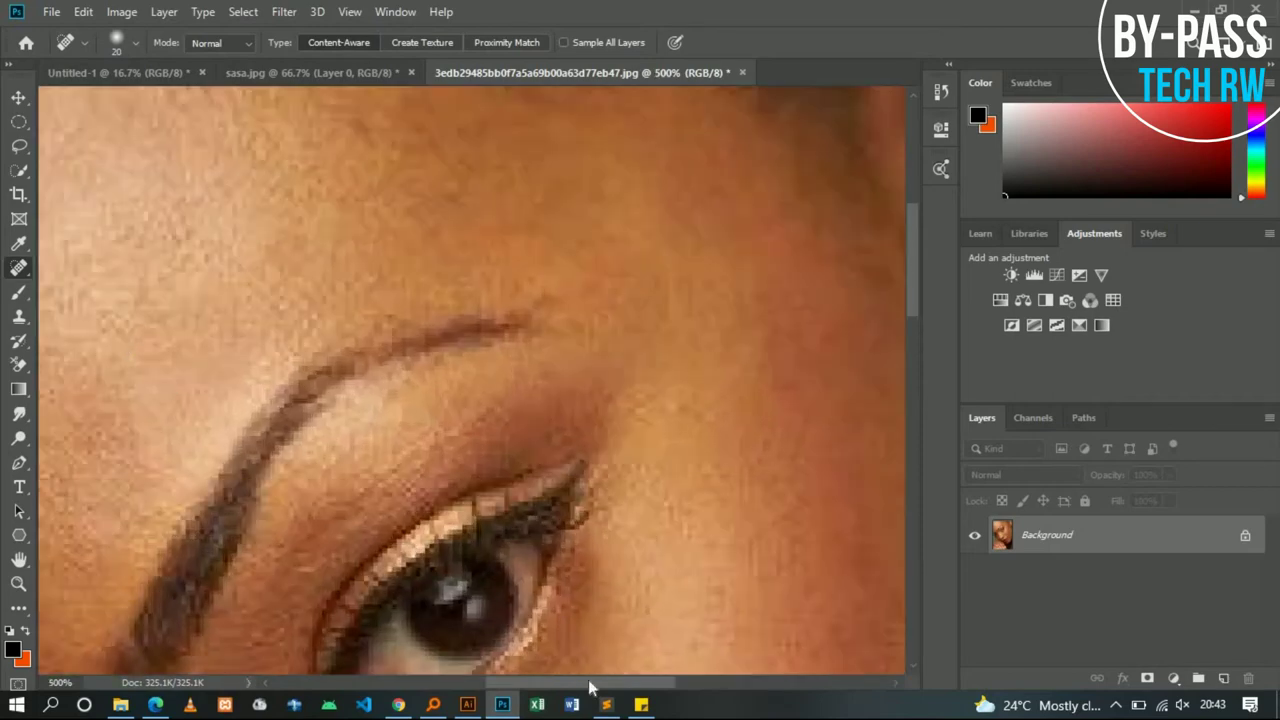
{"action": "left_click_drag", "start_coordinate": [547, 688], "coordinate": [425, 688]}
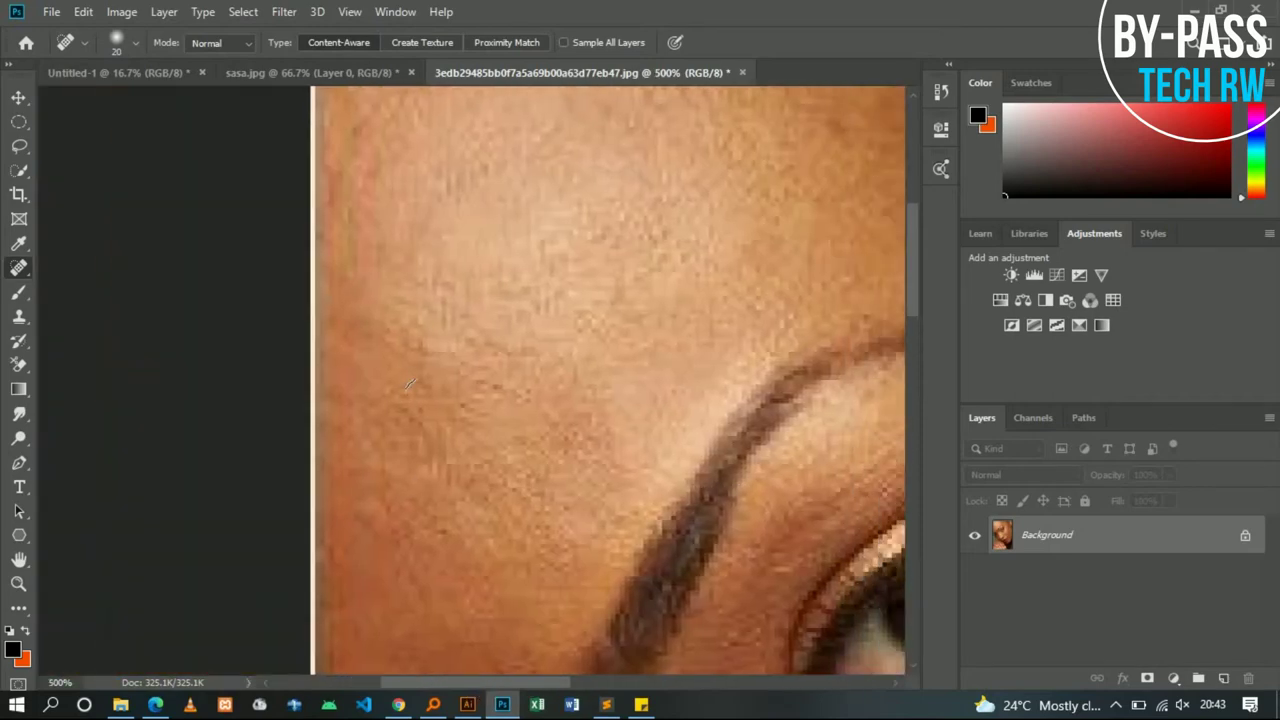
{"action": "left_click", "coordinate": [497, 389]}
{"action": "left_click", "coordinate": [534, 391]}
Scroll over the retouched skin, then switch to Chrome's Google search box
{"action": "scroll", "coordinate": [669, 391], "scroll_direction": "down", "scroll_amount": 2}
{"action": "scroll", "coordinate": [674, 391], "scroll_direction": "down", "scroll_amount": 2}
{"action": "scroll", "coordinate": [634, 366], "scroll_direction": "down", "scroll_amount": 1}
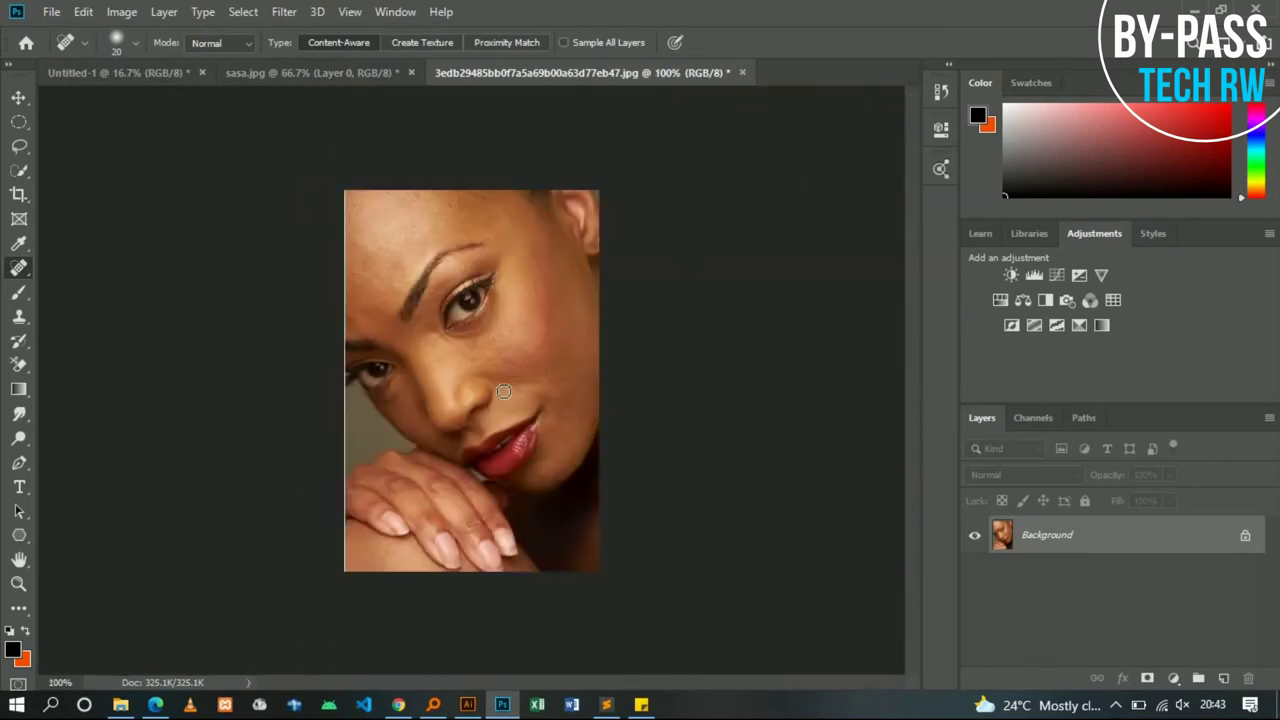
{"action": "scroll", "coordinate": [503, 391], "scroll_direction": "up", "scroll_amount": 2}
{"action": "scroll", "coordinate": [503, 391], "scroll_direction": "up", "scroll_amount": 2}
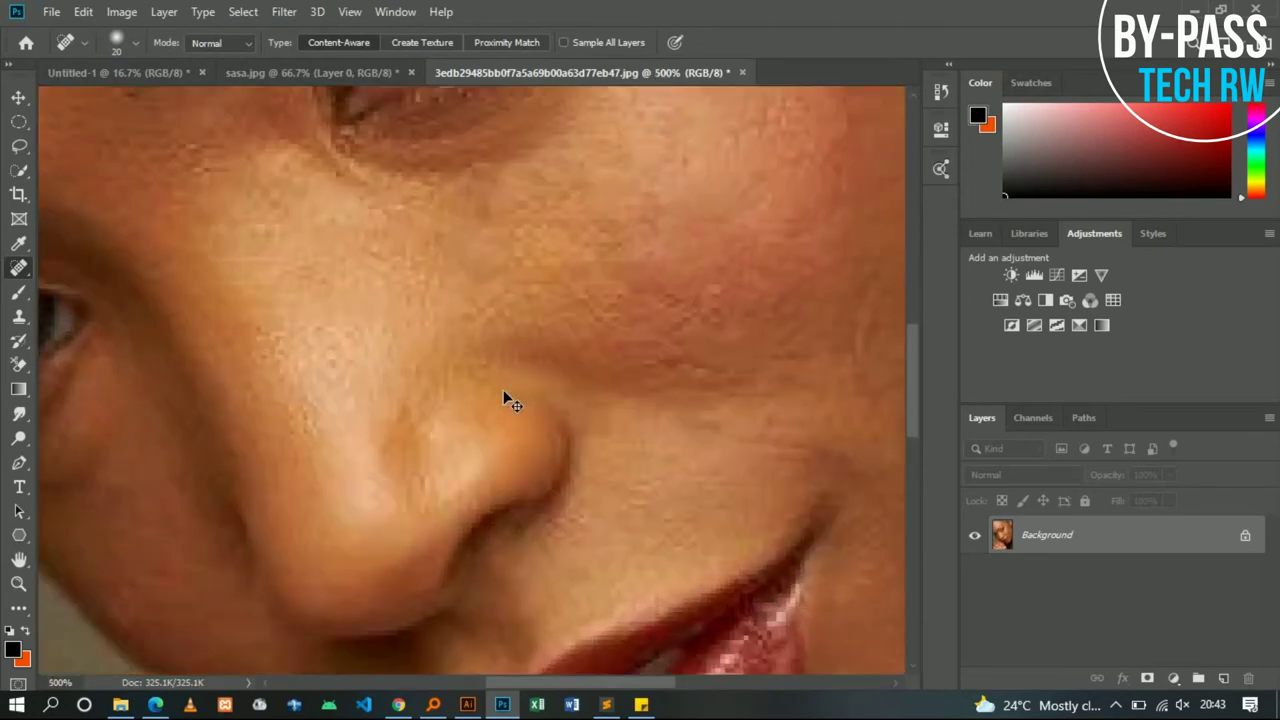
{"action": "scroll", "coordinate": [504, 396], "scroll_direction": "down", "scroll_amount": 1}
{"action": "scroll", "coordinate": [504, 396], "scroll_direction": "down", "scroll_amount": 2}
{"action": "scroll", "coordinate": [504, 396], "scroll_direction": "down", "scroll_amount": 1}
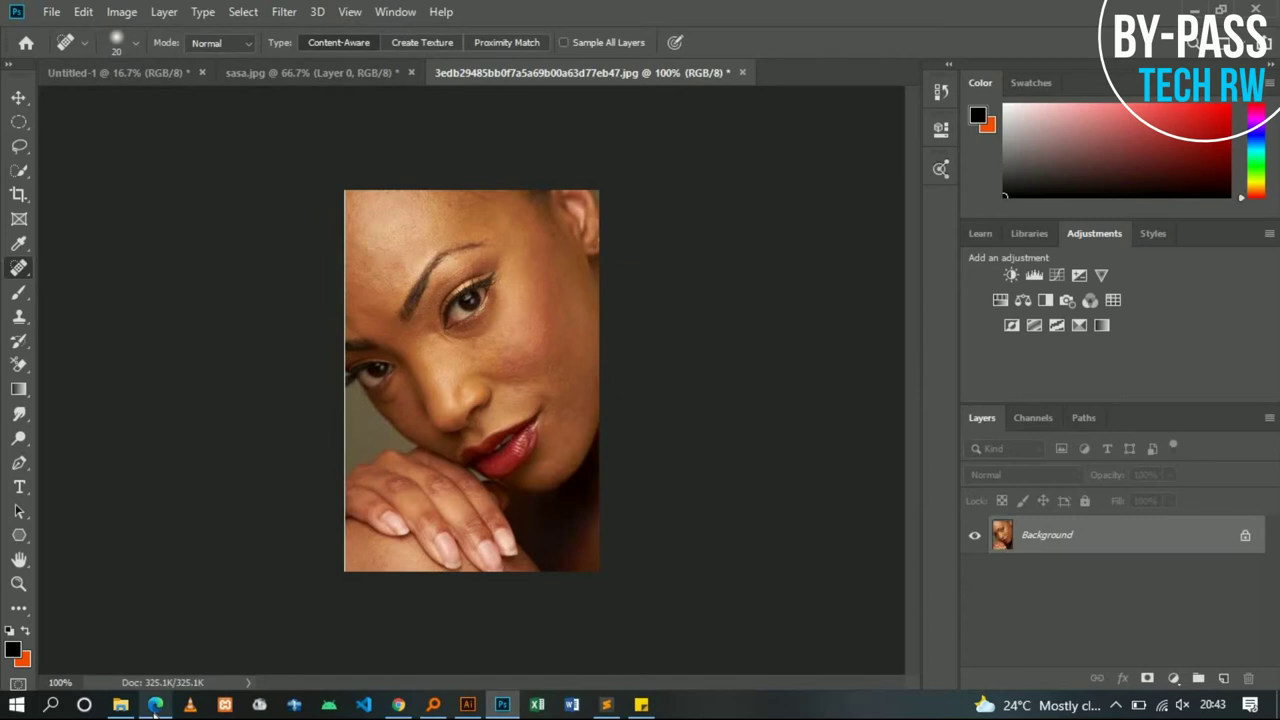
{"action": "left_click", "coordinate": [399, 706]}
{"action": "left_click", "coordinate": [345, 145]}
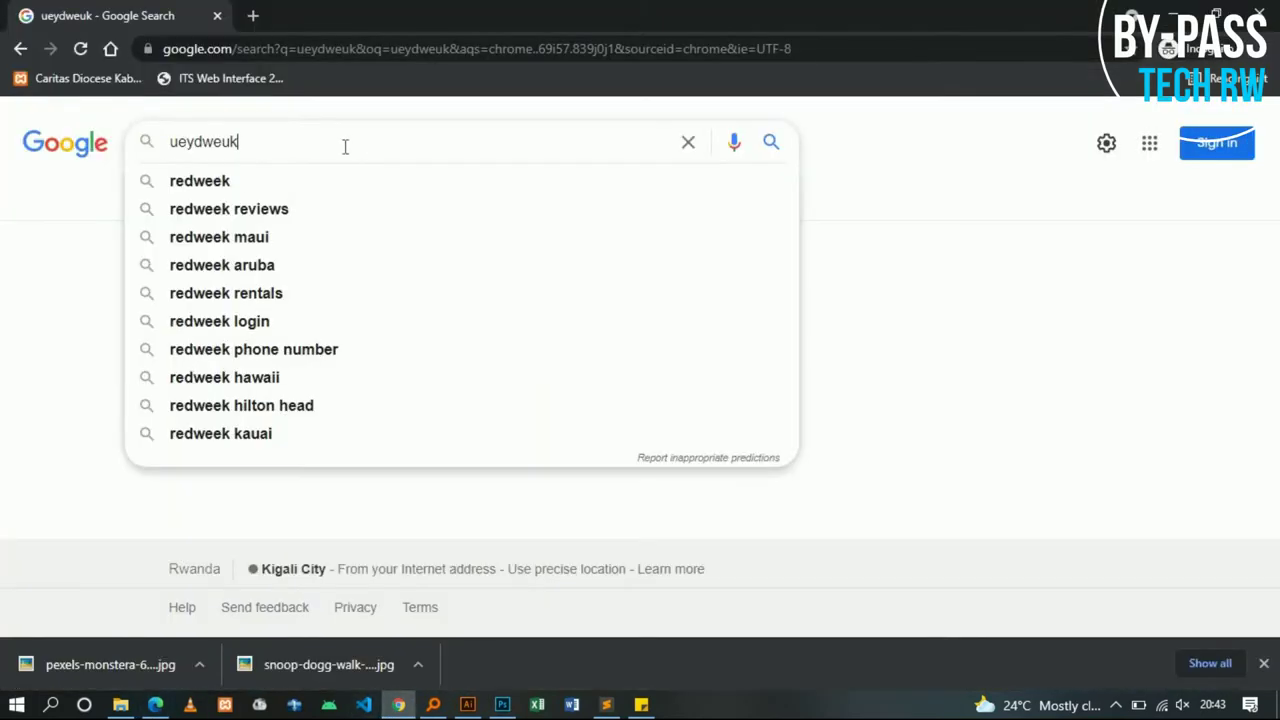
Replace the old Google search term with 'adobe'
{"action": "double_click", "coordinate": [345, 147]}
{"action": "key", "text": "BackSpace"}
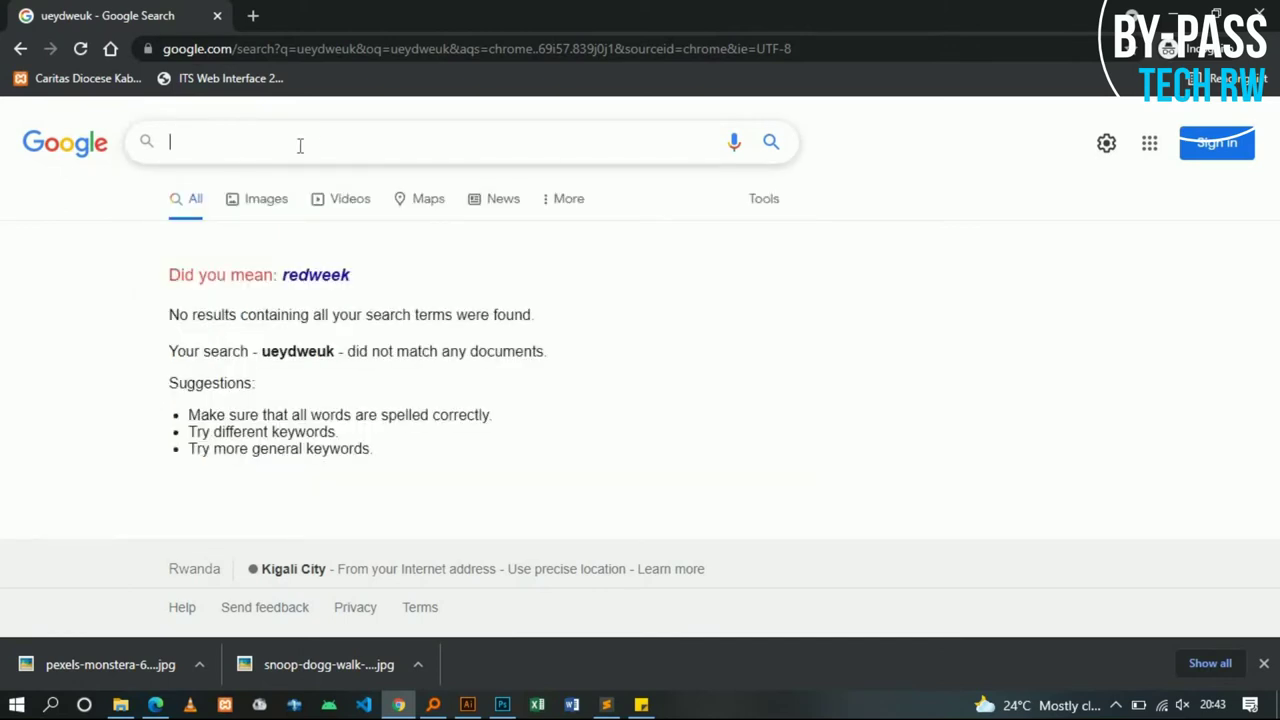
{"action": "type", "text": "adobe"}
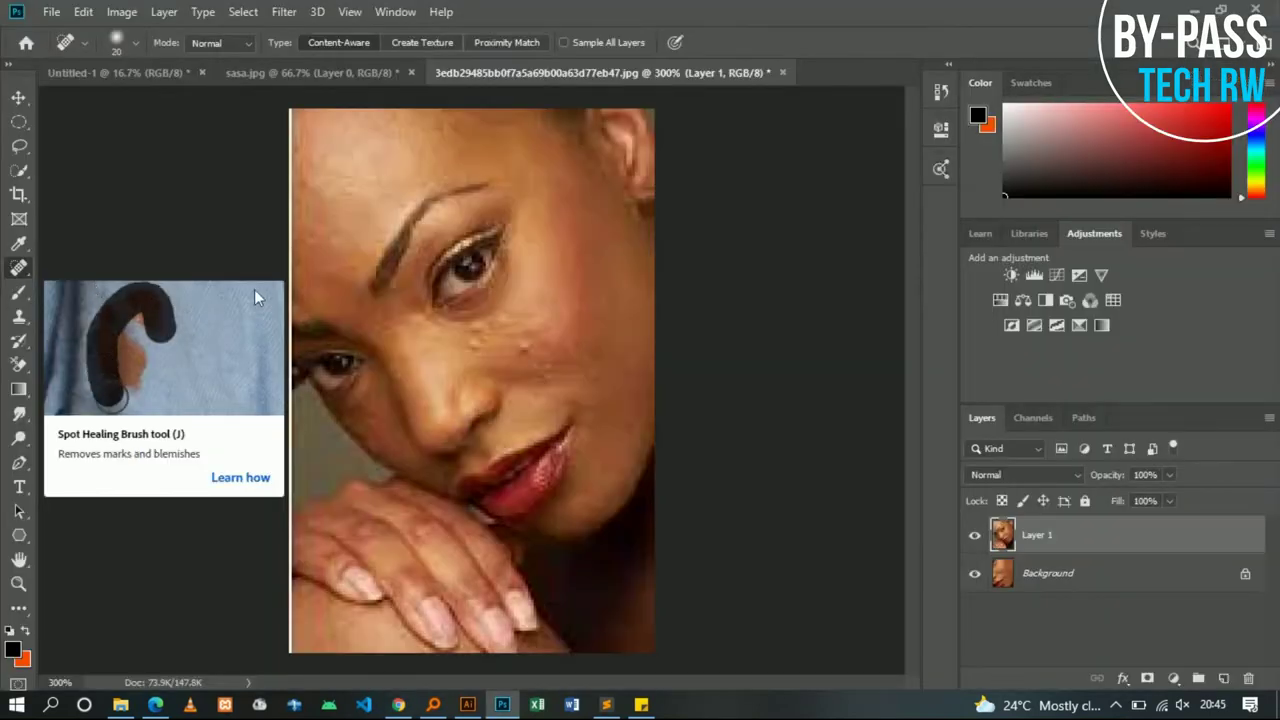
Zoom to 500% and heal a first cheek blemish with a size-9 Spot Healing Brush
{"action": "key", "text": "ctrl+plus"}
{"action": "key", "text": "ctrl+plus"}
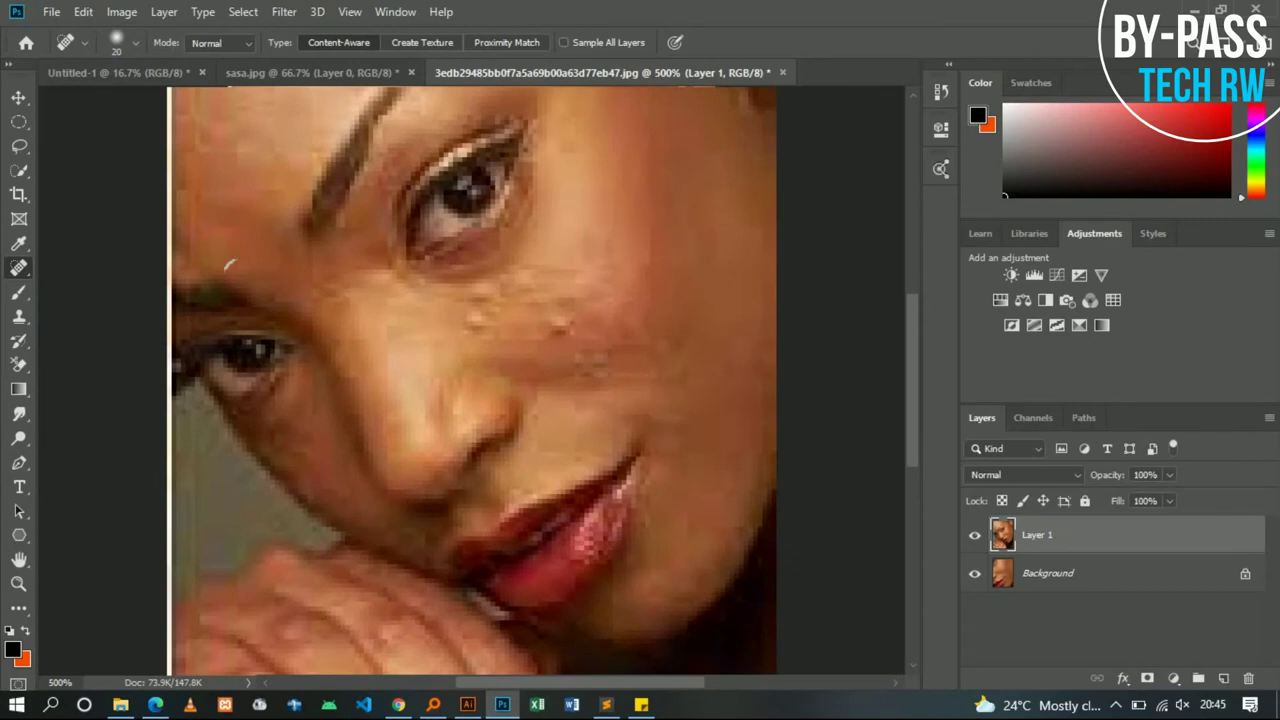
{"action": "key", "text": "bracketleft"}
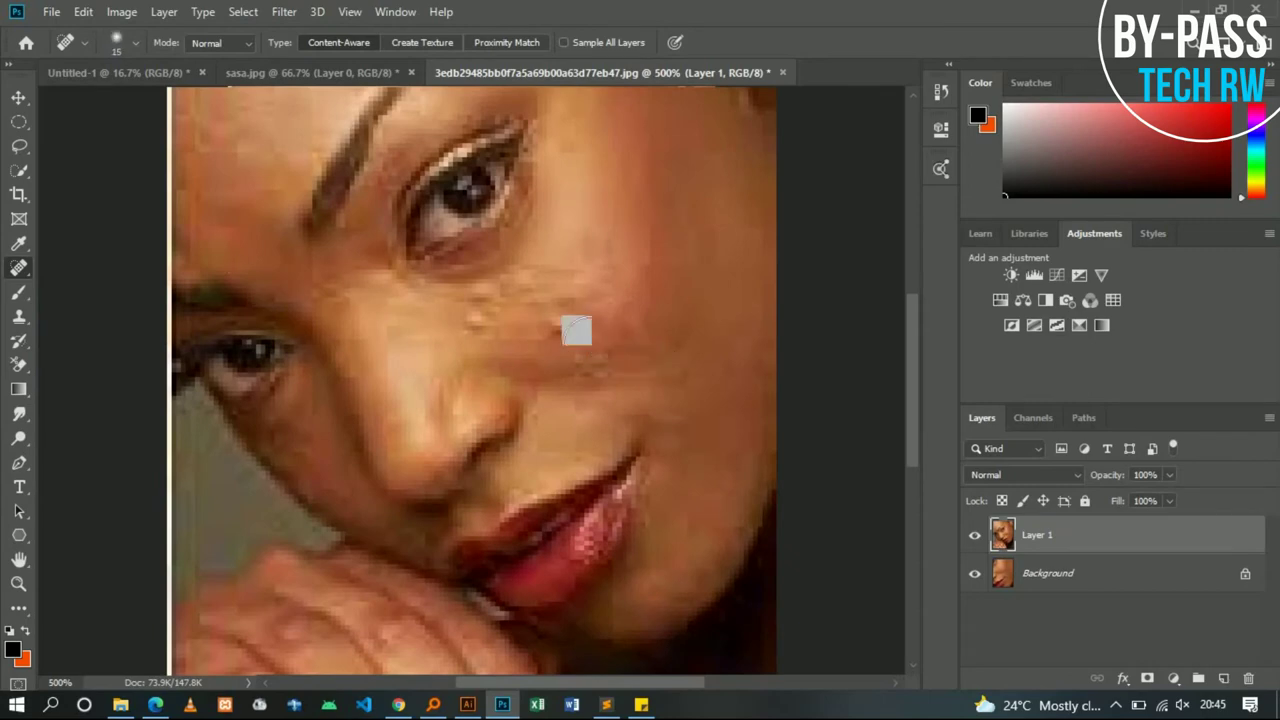
{"action": "key", "text": "bracketleft"}
{"action": "left_click", "coordinate": [588, 344]}
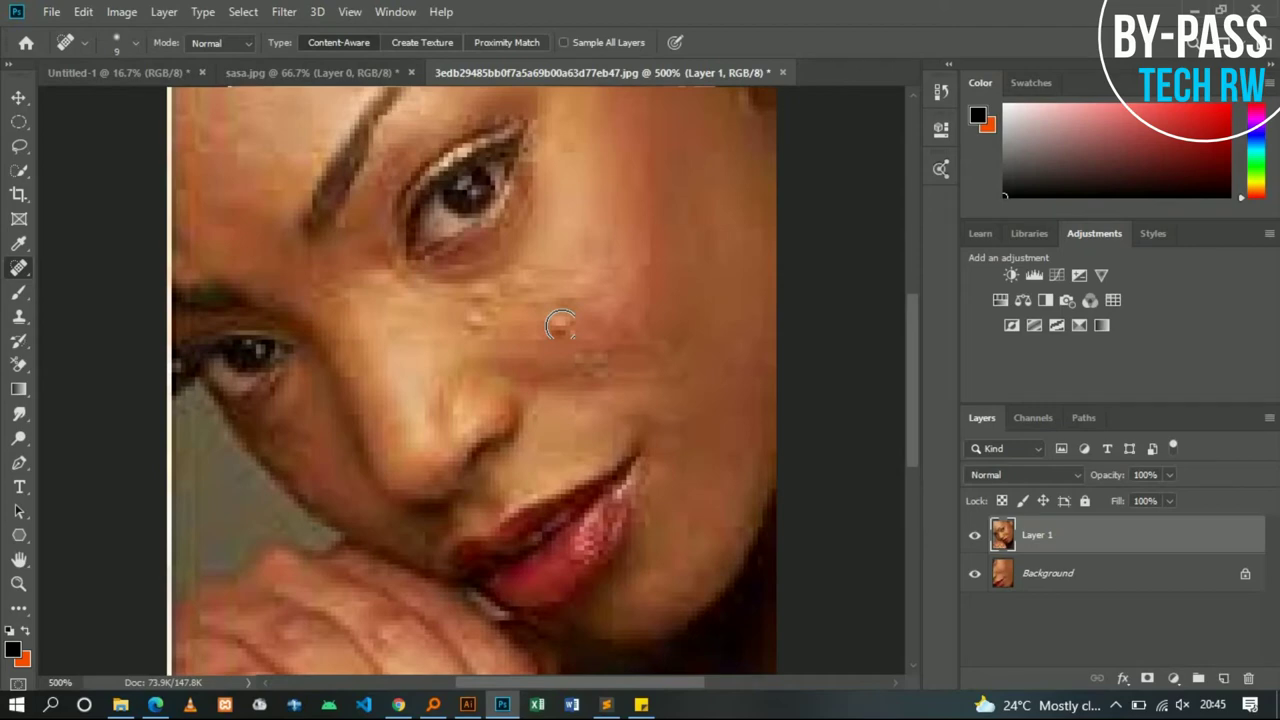
At brush size 10, heal the remaining spots on the cheek below the eye
{"action": "key", "text": "bracketright"}
{"action": "left_click", "coordinate": [566, 322]}
{"action": "left_click_drag", "start_coordinate": [557, 296], "coordinate": [549, 312]}
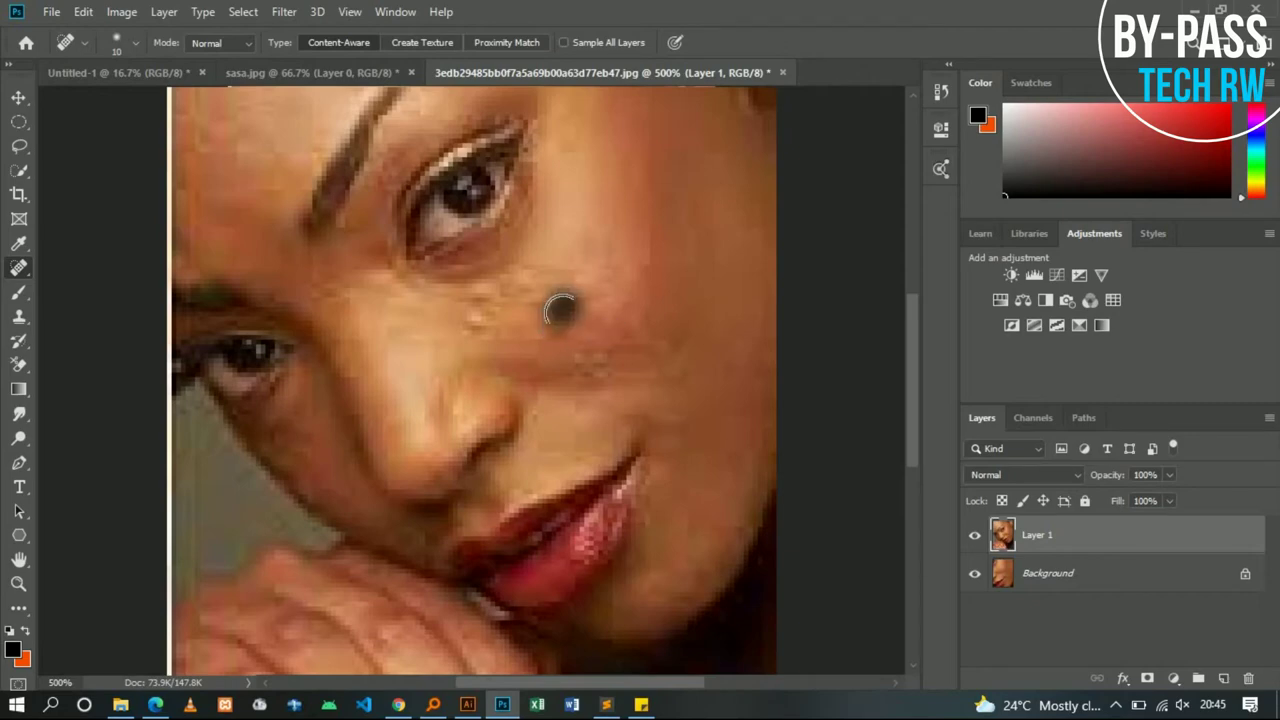
{"action": "left_click", "coordinate": [556, 333]}
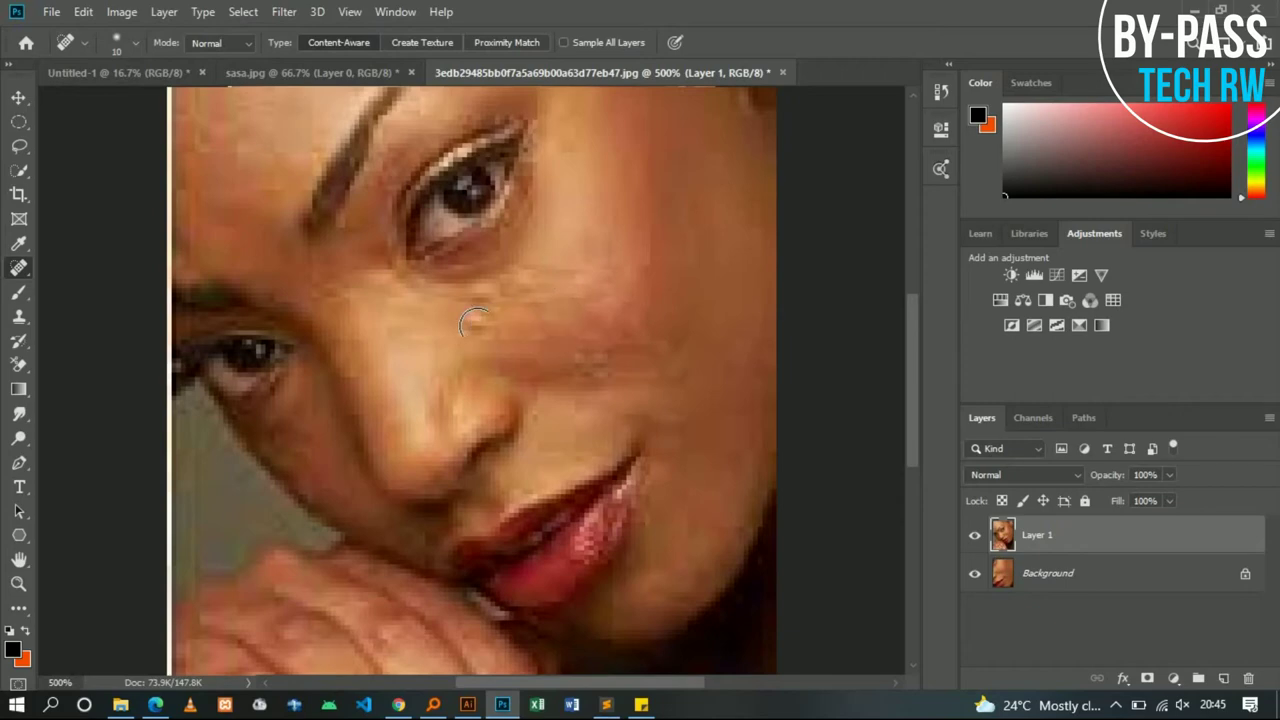
{"action": "left_click", "coordinate": [477, 297]}
{"action": "left_click", "coordinate": [475, 322]}
{"action": "left_click", "coordinate": [493, 318]}
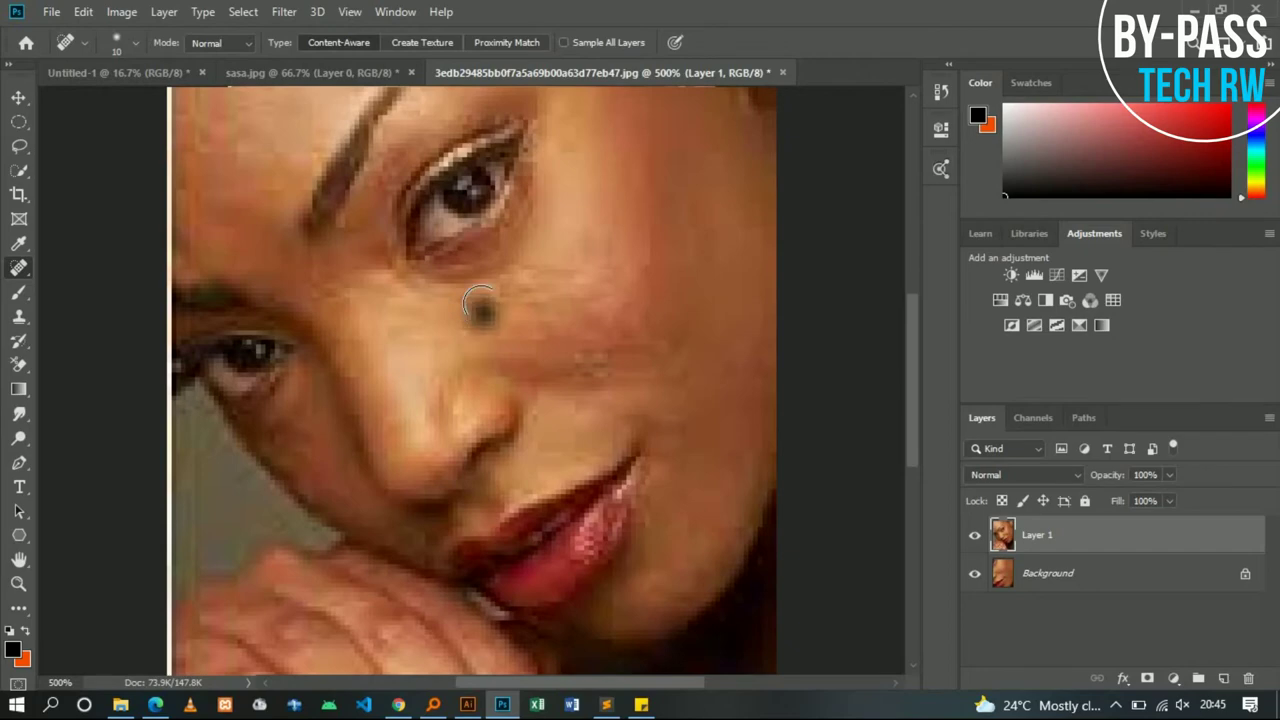
{"action": "right_click", "coordinate": [19, 268]}
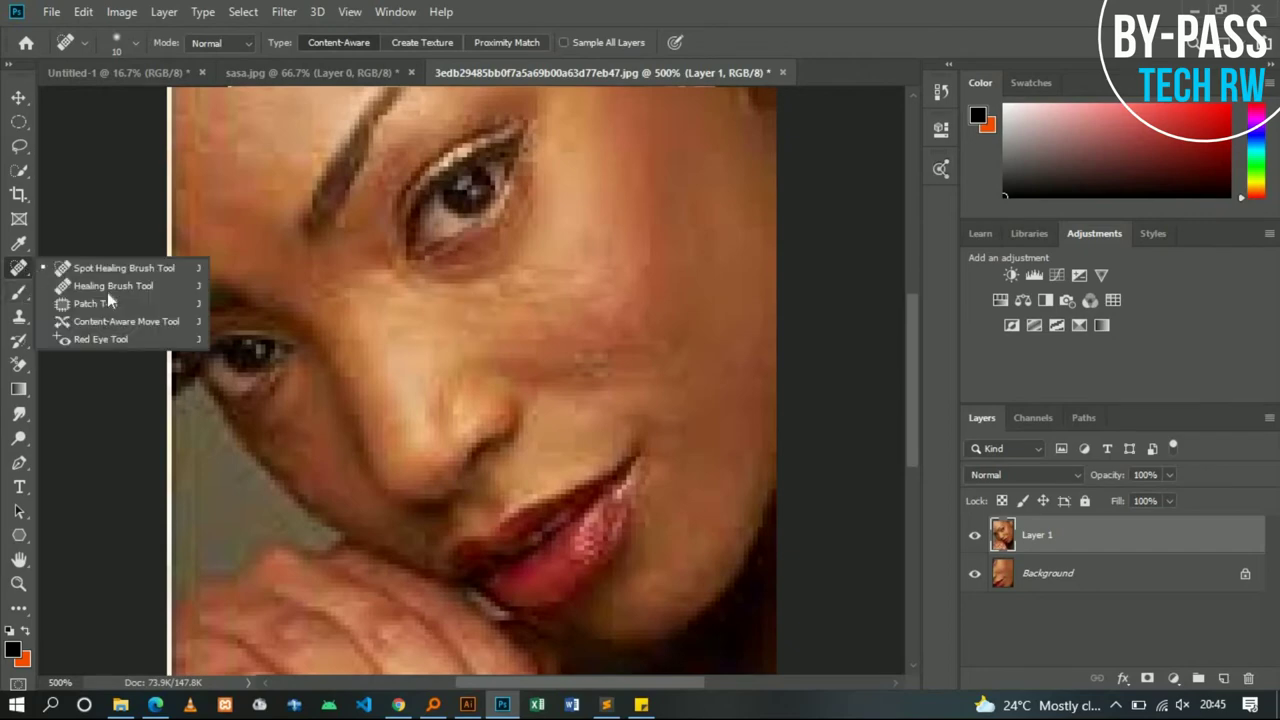
With the Patch Tool, outline a trial patch area on the cheek below the eye, then deselect it
{"action": "left_click", "coordinate": [104, 301]}
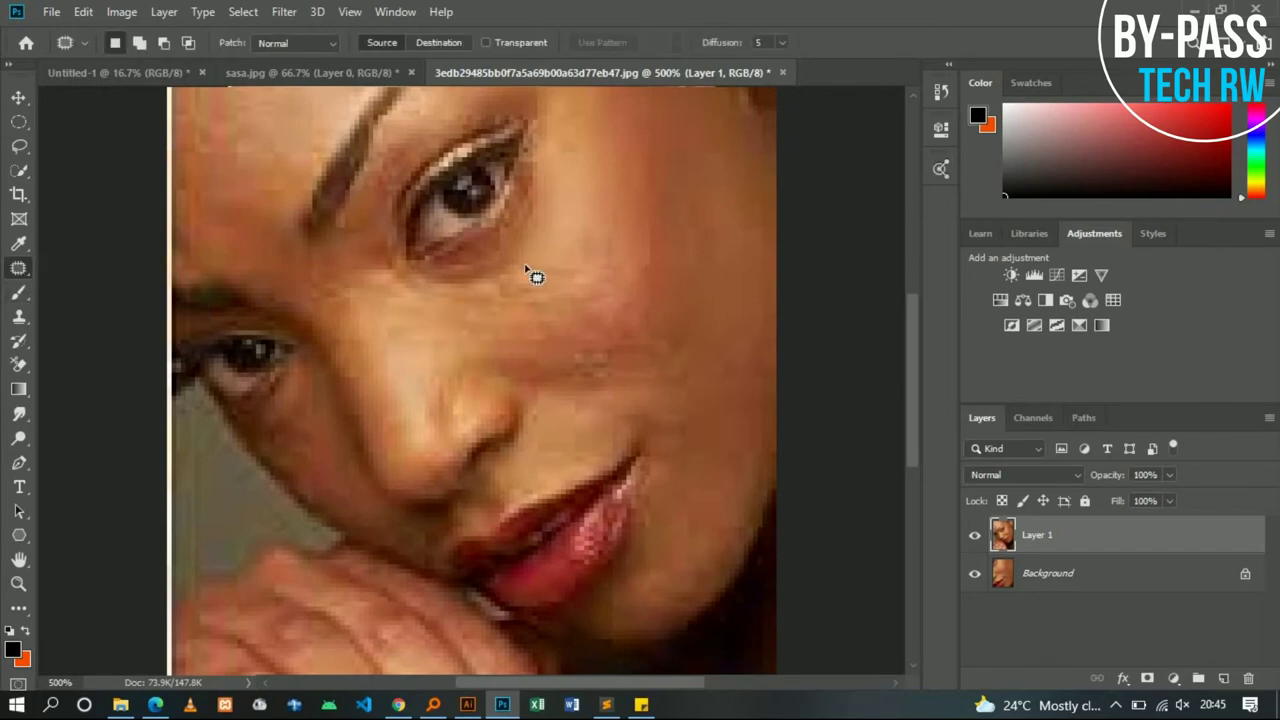
{"action": "right_click", "coordinate": [19, 268]}
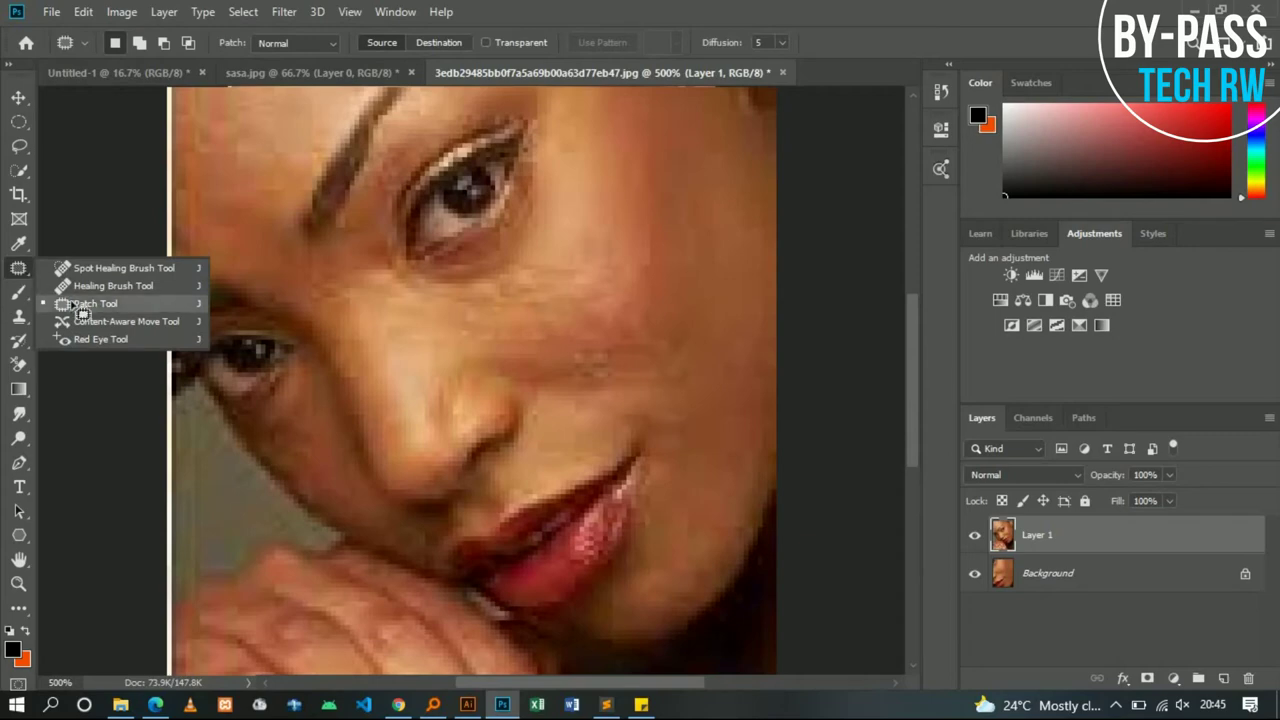
{"action": "left_click", "coordinate": [71, 301]}
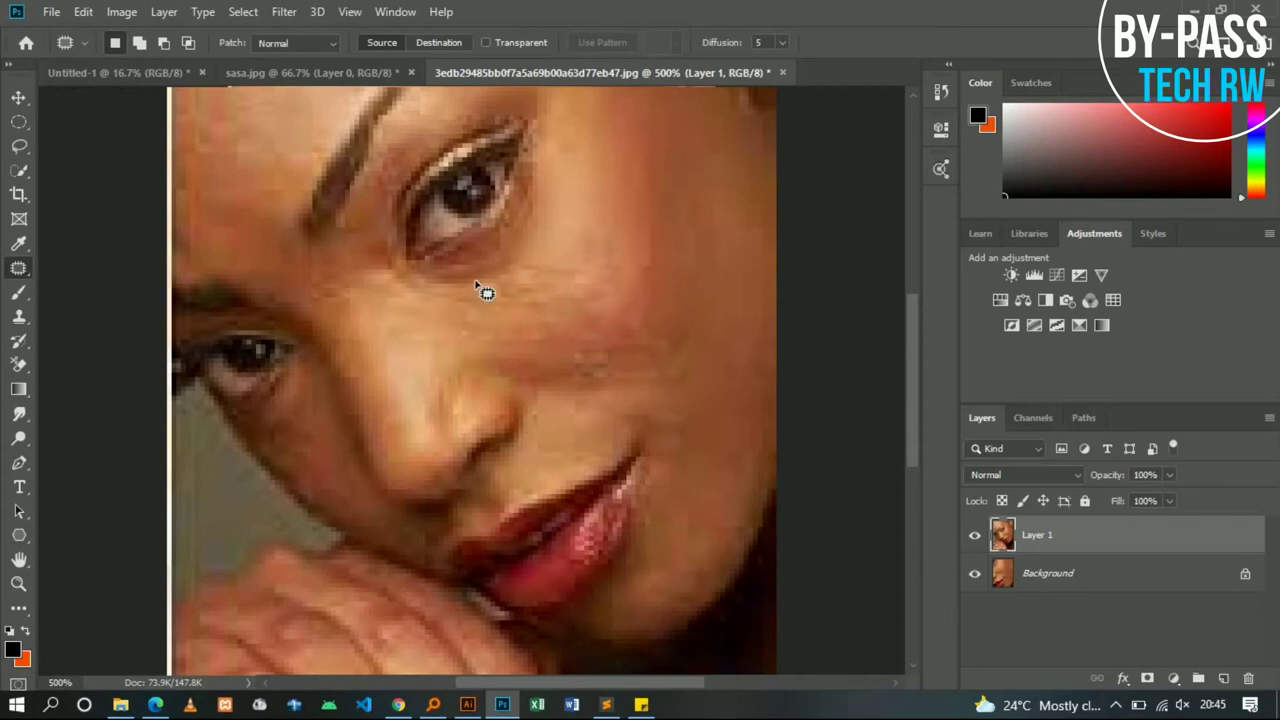
{"action": "mouse_move", "coordinate": [466, 318]}
{"action": "left_mouse_down"}
{"action": "mouse_move", "coordinate": [469, 292]}
{"action": "mouse_move", "coordinate": [579, 216]}
{"action": "left_mouse_up"}
{"action": "key", "text": "ctrl+d"}
Zoom out and back in to 400% on the face, then pick the Clone Stamp tool
{"action": "left_click_drag", "start_coordinate": [909, 370], "coordinate": [921, 313]}
{"action": "key", "text": "ctrl+minus"}
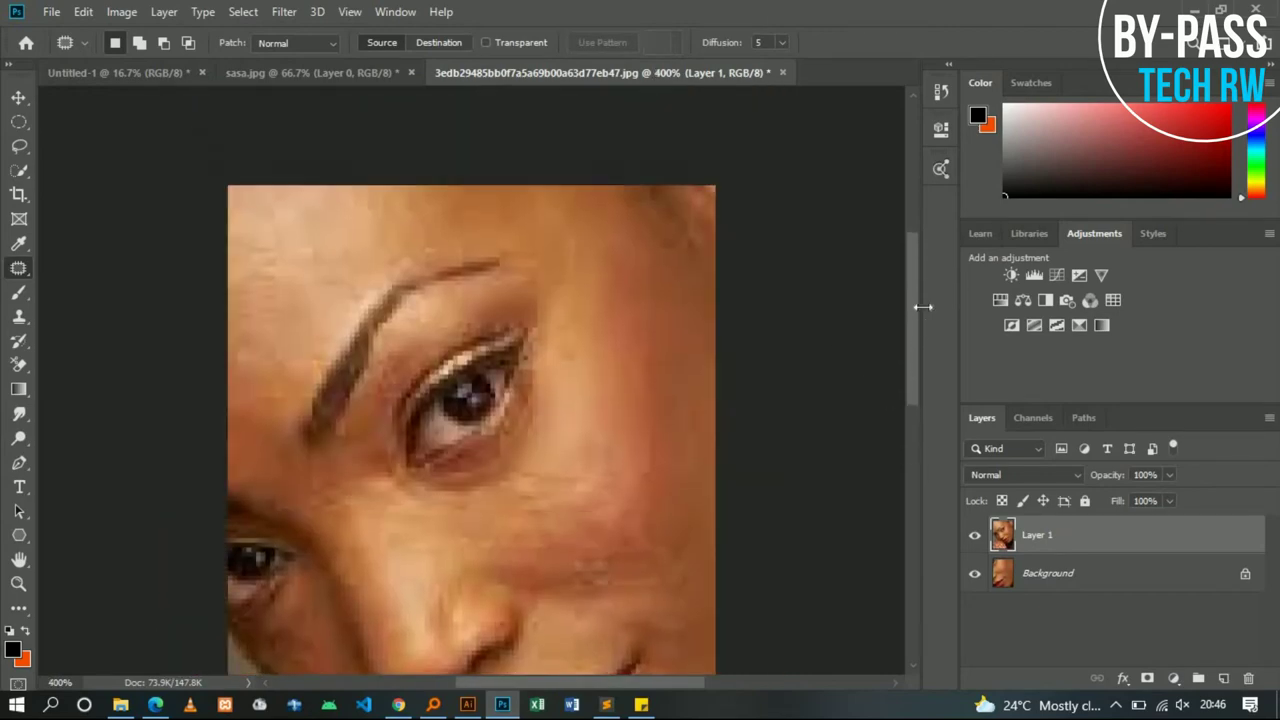
{"action": "key", "text": "ctrl+minus"}
{"action": "key", "text": "ctrl+plus"}
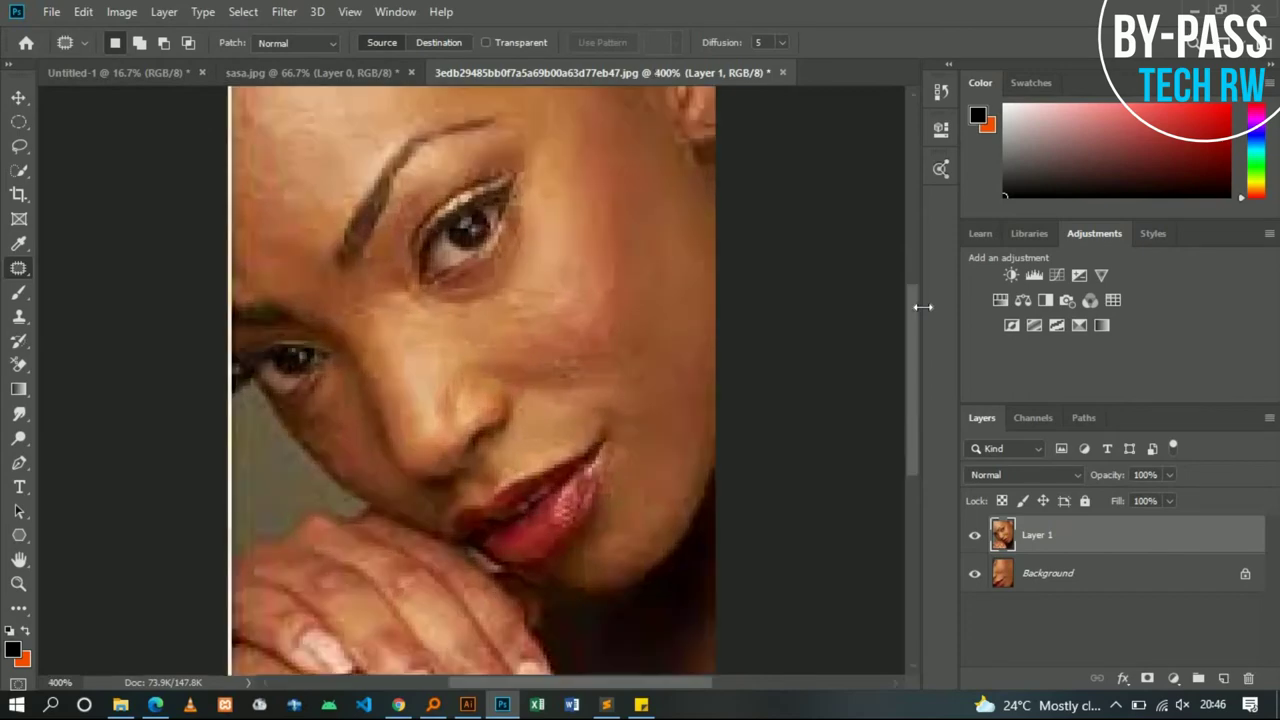
{"action": "key", "text": "ctrl+plus"}
{"action": "key", "text": "ctrl+plus"}
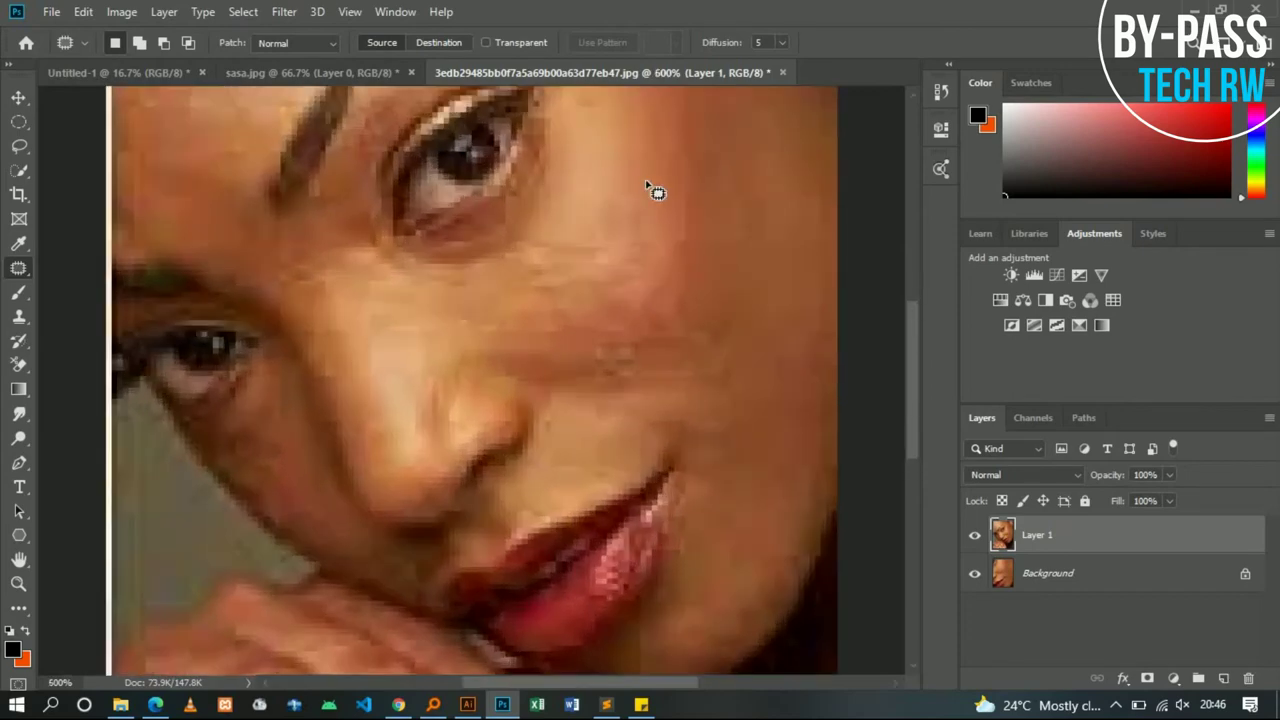
{"action": "key", "text": "ctrl+minus"}
{"action": "key", "text": "ctrl+minus"}
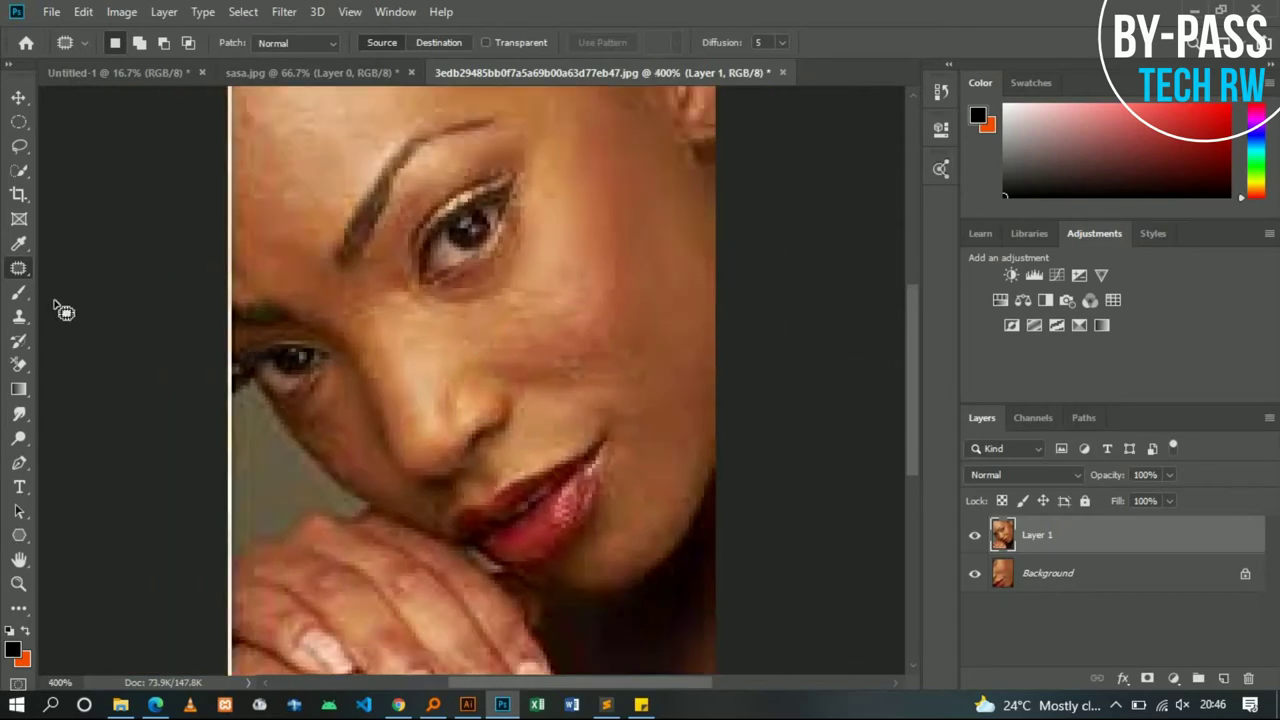
{"action": "left_click", "coordinate": [17, 320]}
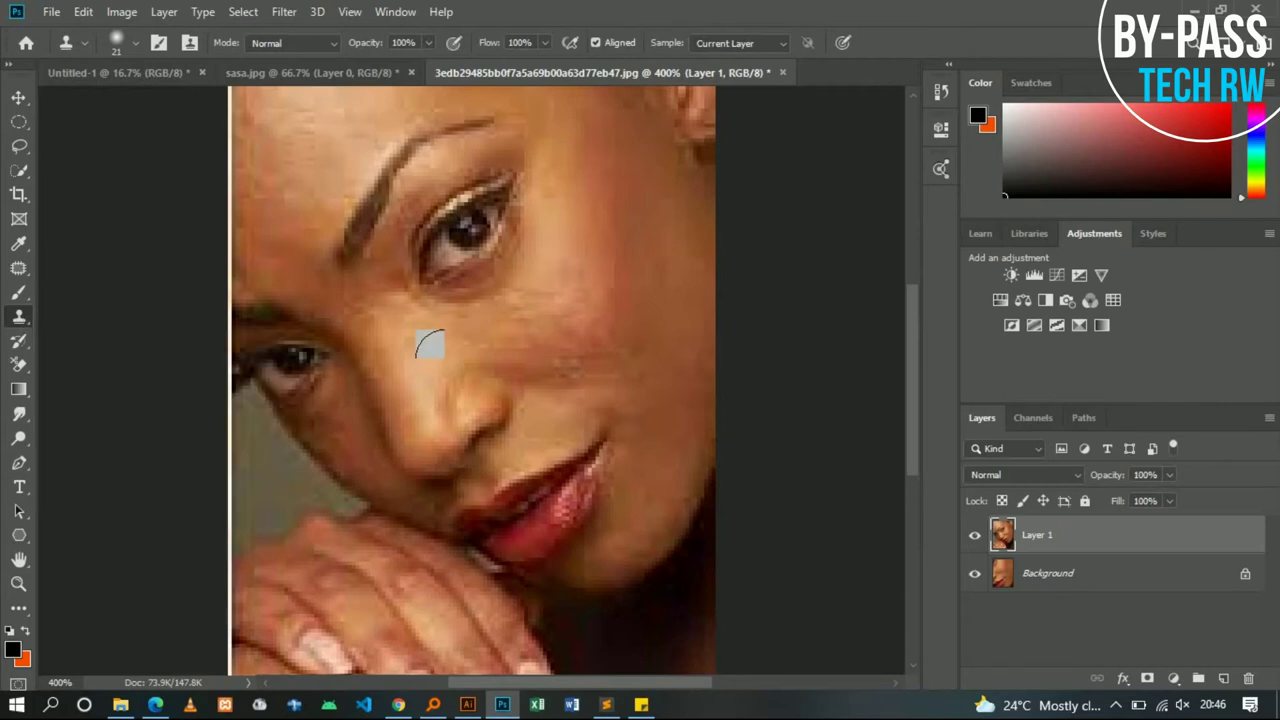
{"action": "key", "text": "bracketright"}
{"action": "mouse_move", "coordinate": [590, 410]}
{"action": "left_mouse_down"}
{"action": "mouse_move", "coordinate": [645, 355]}
{"action": "mouse_move", "coordinate": [620, 260]}
{"action": "mouse_move", "coordinate": [610, 340]}
{"action": "left_mouse_up"}
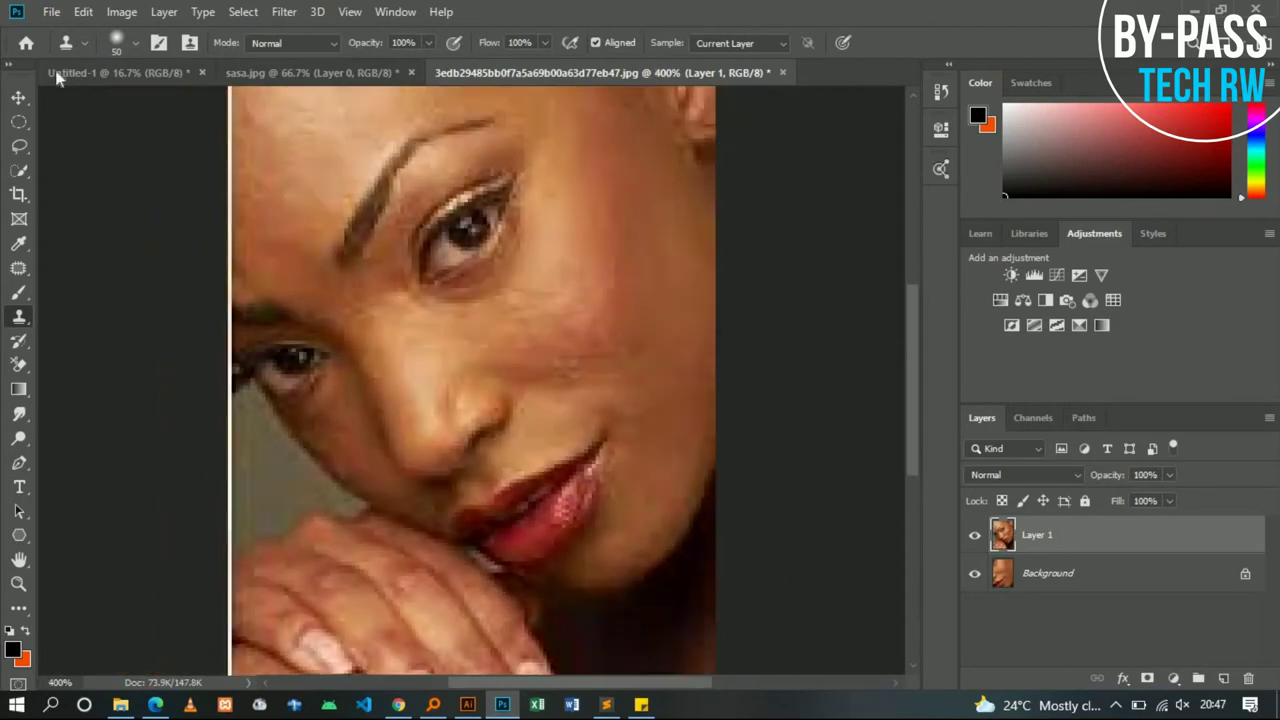
{"action": "left_click", "coordinate": [18, 97]}
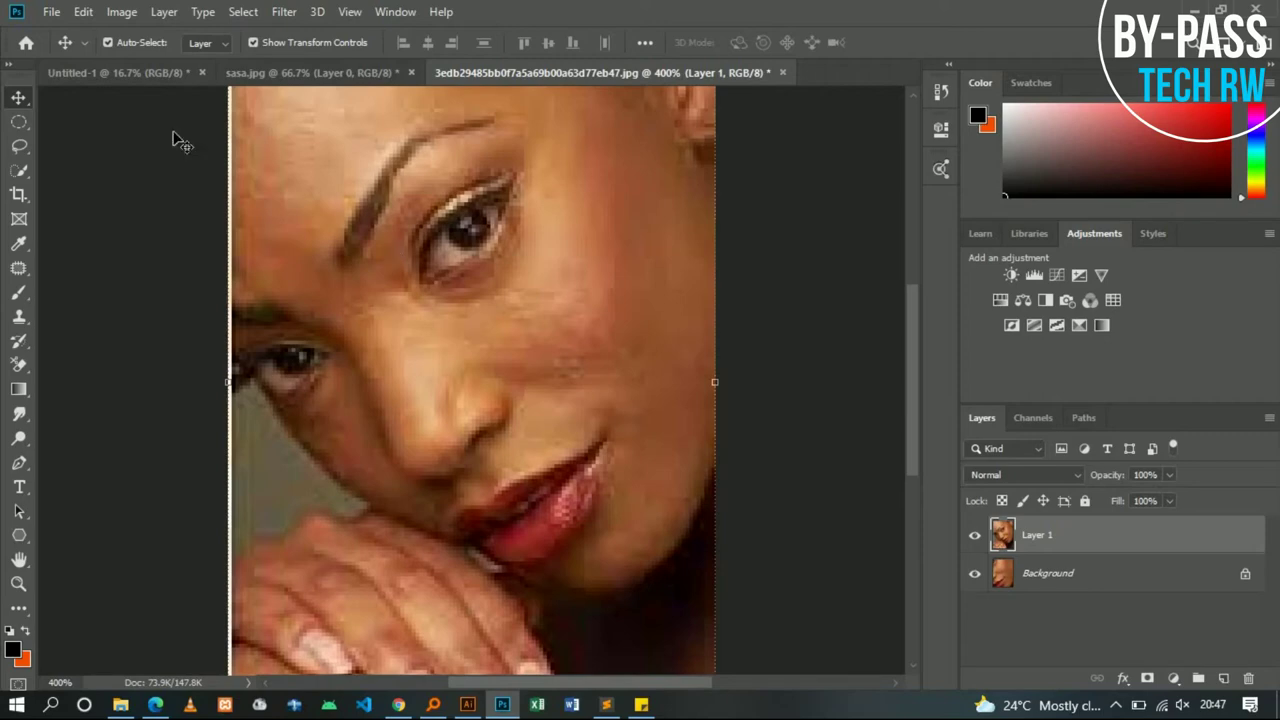
{"action": "left_click", "coordinate": [20, 297]}
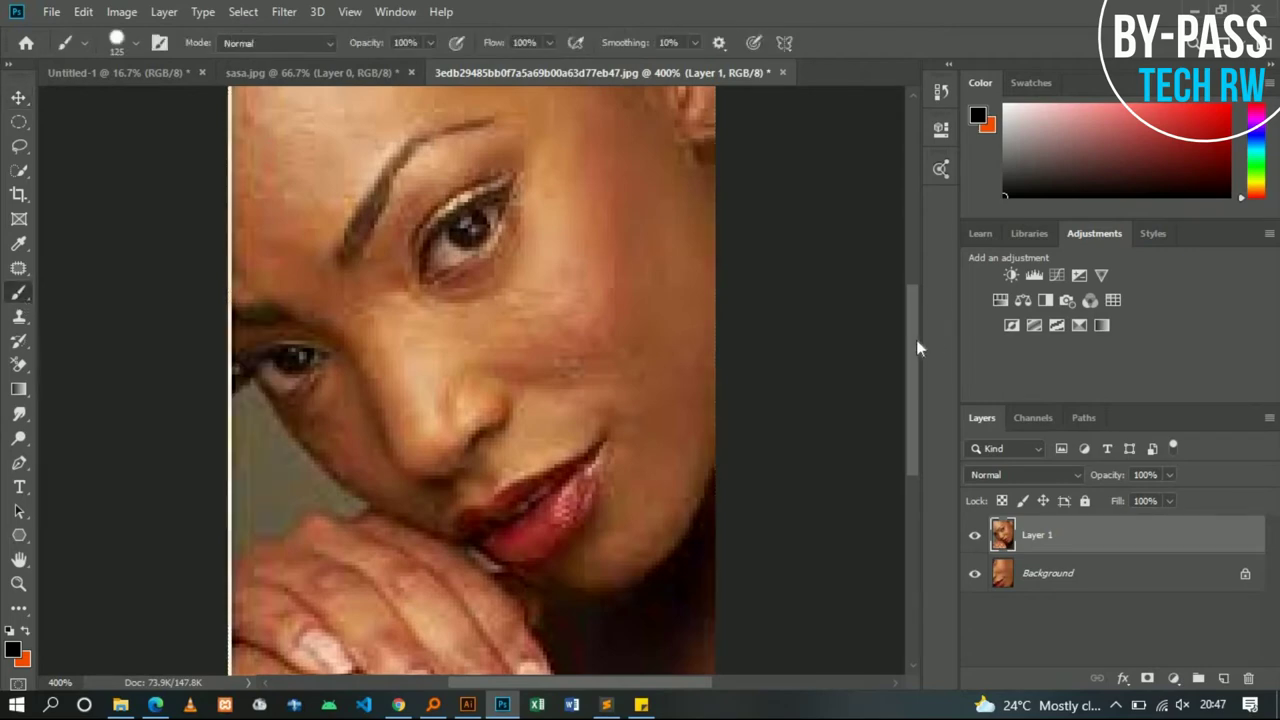
Shrink the brush to 90, paint a black test stroke across the face, and undo it
{"action": "left_click_drag", "start_coordinate": [917, 341], "coordinate": [914, 353]}
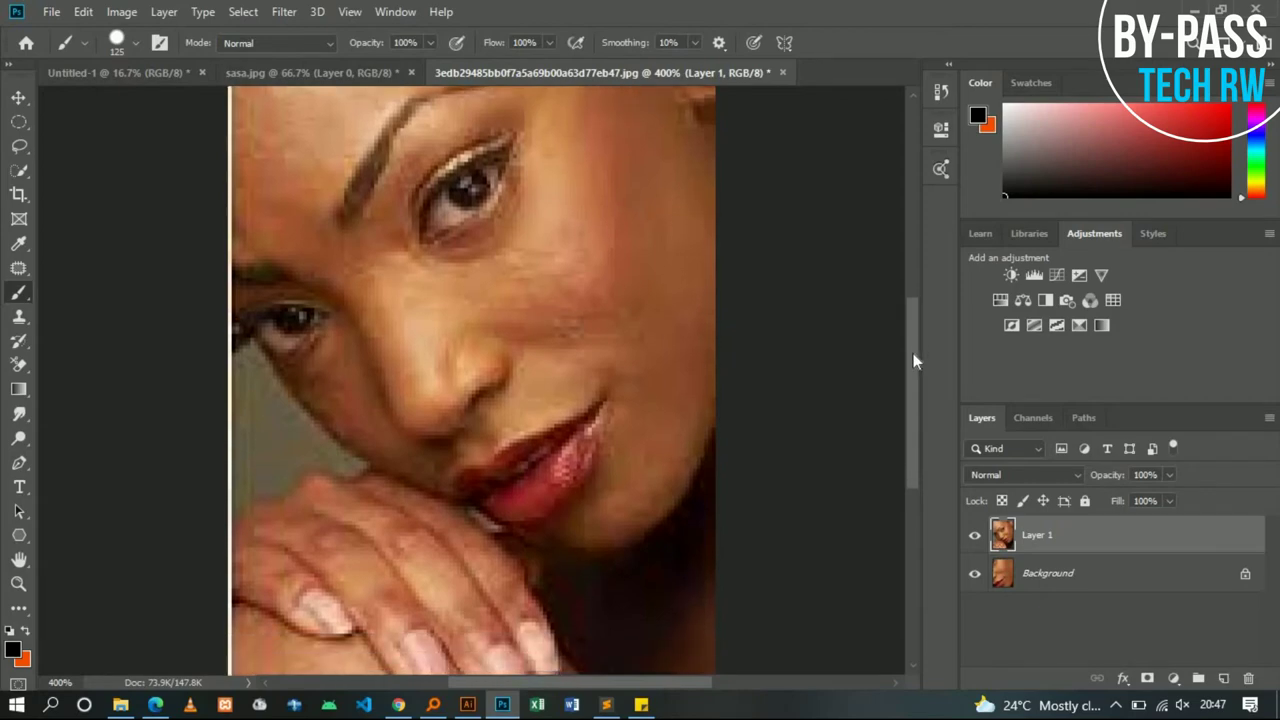
{"action": "key", "text": "bracketleft"}
{"action": "key", "text": "bracketleft"}
{"action": "left_click_drag", "start_coordinate": [609, 214], "coordinate": [410, 445]}
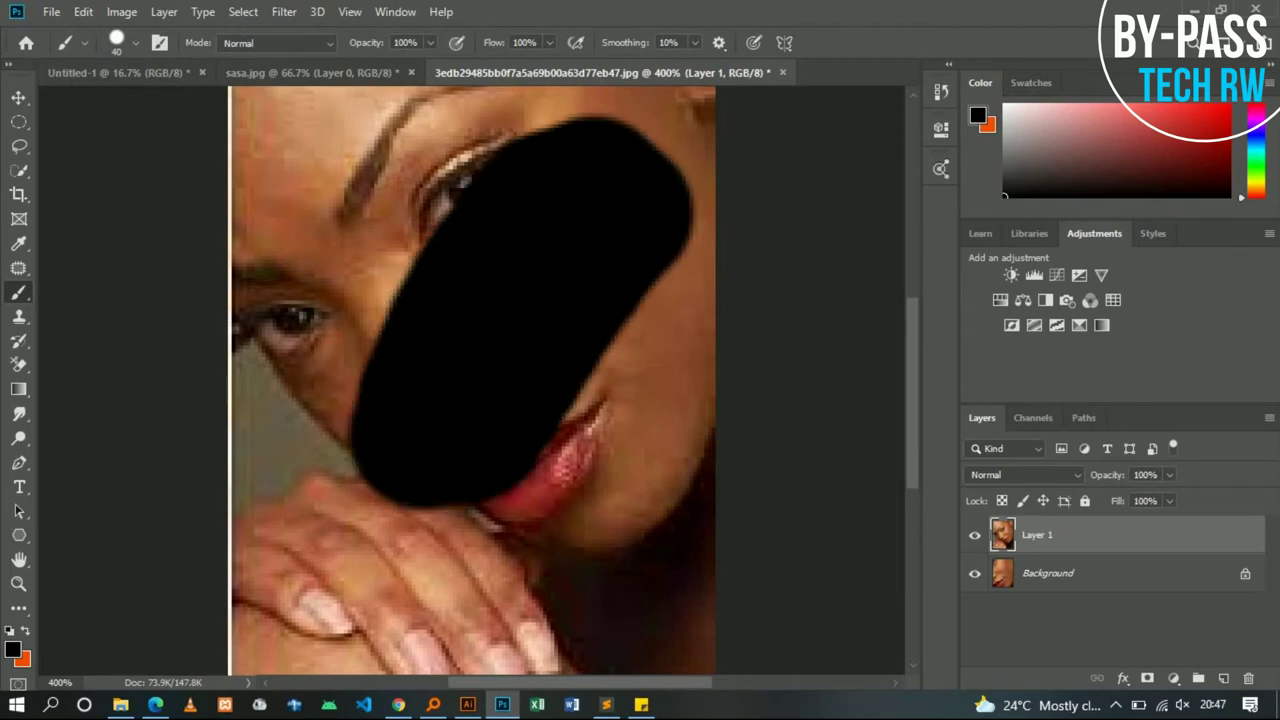
{"action": "left_click_drag", "start_coordinate": [530, 120], "coordinate": [345, 385]}
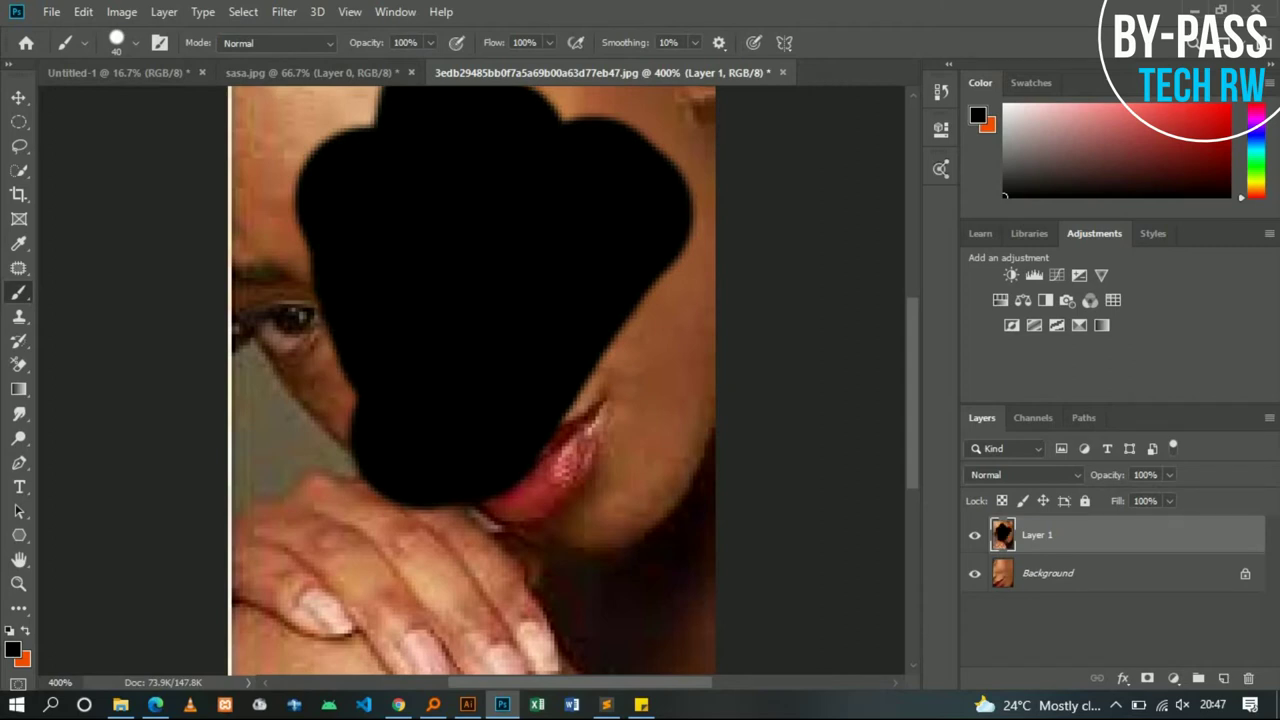
{"action": "key", "text": "ctrl+z"}
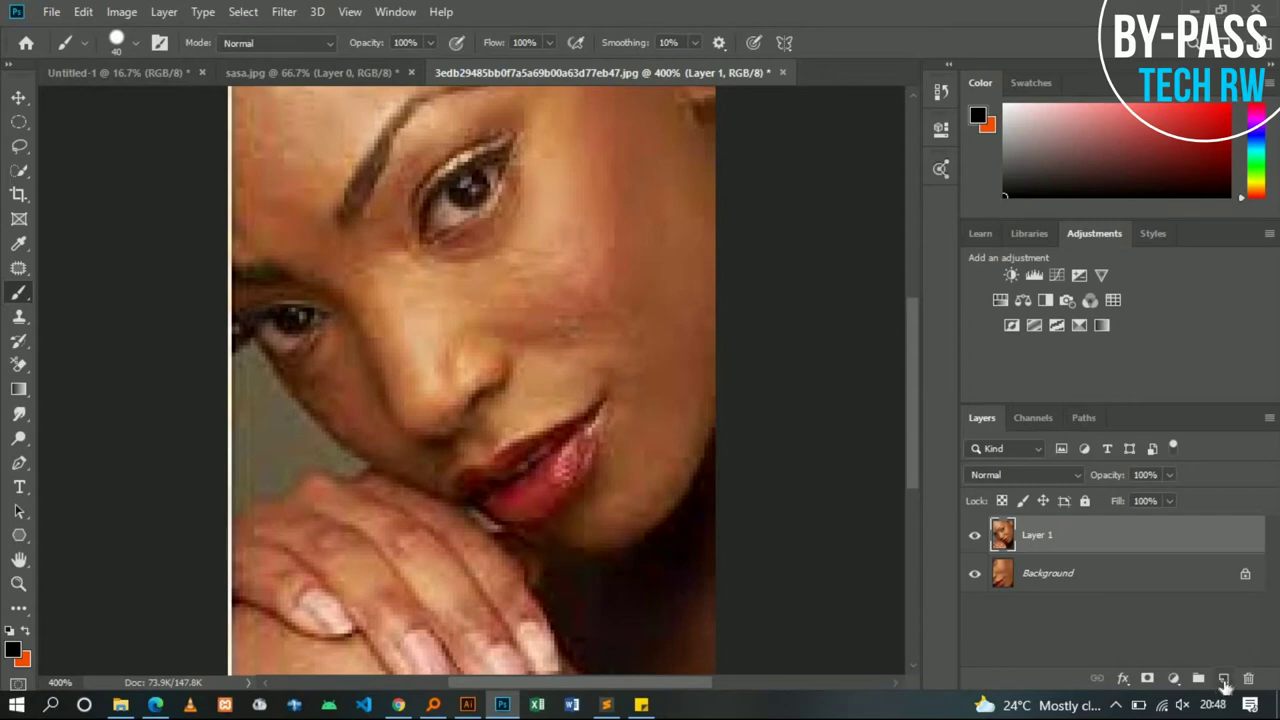
Add a new Layer 2 above Layer 1, then paint and undo a black test stroke on it
{"action": "left_click", "coordinate": [1223, 679]}
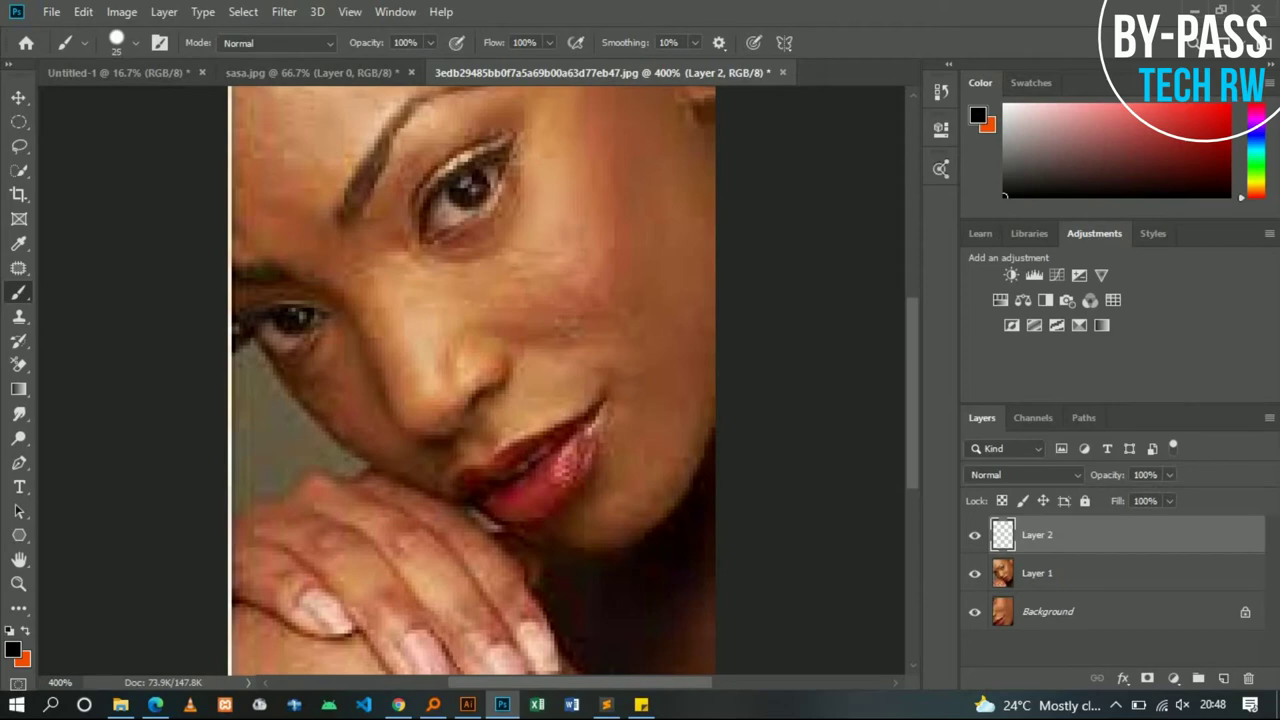
{"action": "mouse_move", "coordinate": [585, 125]}
{"action": "left_mouse_down"}
{"action": "mouse_move", "coordinate": [600, 150]}
{"action": "mouse_move", "coordinate": [545, 285]}
{"action": "mouse_move", "coordinate": [462, 315]}
{"action": "mouse_move", "coordinate": [650, 373]}
{"action": "mouse_move", "coordinate": [600, 520]}
{"action": "mouse_move", "coordinate": [610, 580]}
{"action": "mouse_move", "coordinate": [700, 420]}
{"action": "mouse_move", "coordinate": [705, 340]}
{"action": "mouse_move", "coordinate": [686, 270]}
{"action": "left_mouse_up"}
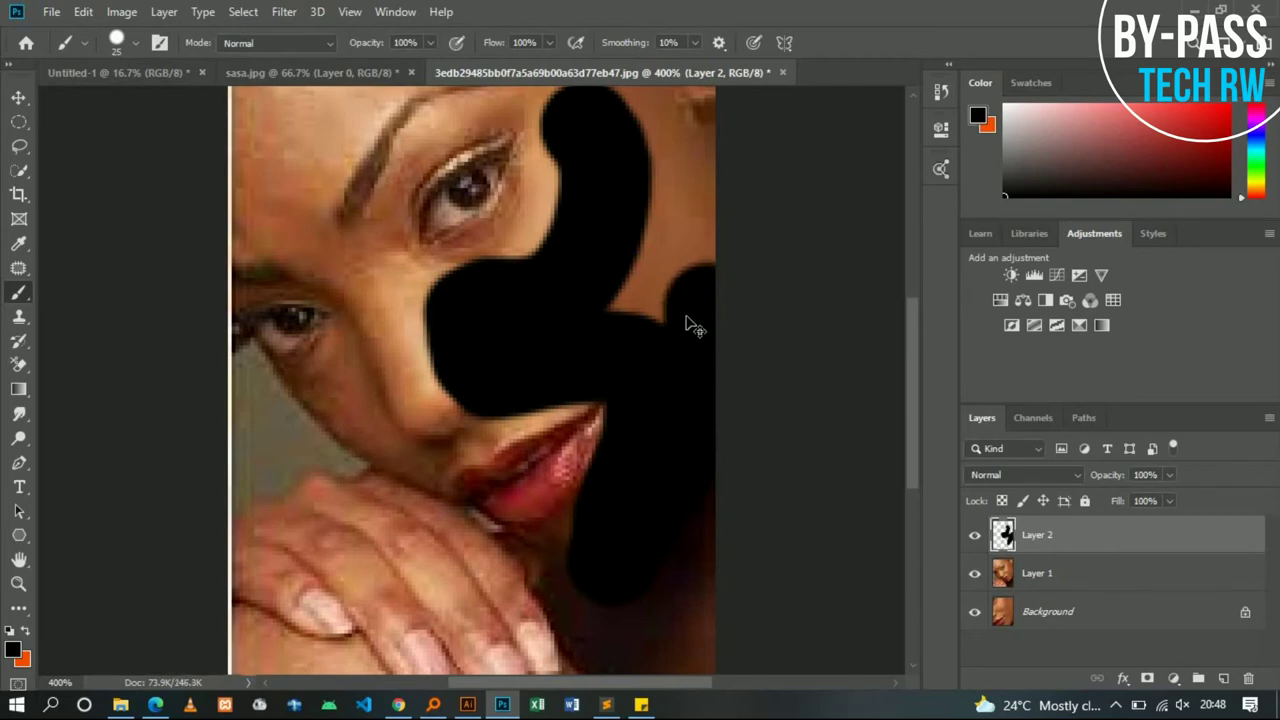
{"action": "key", "text": "ctrl+z"}
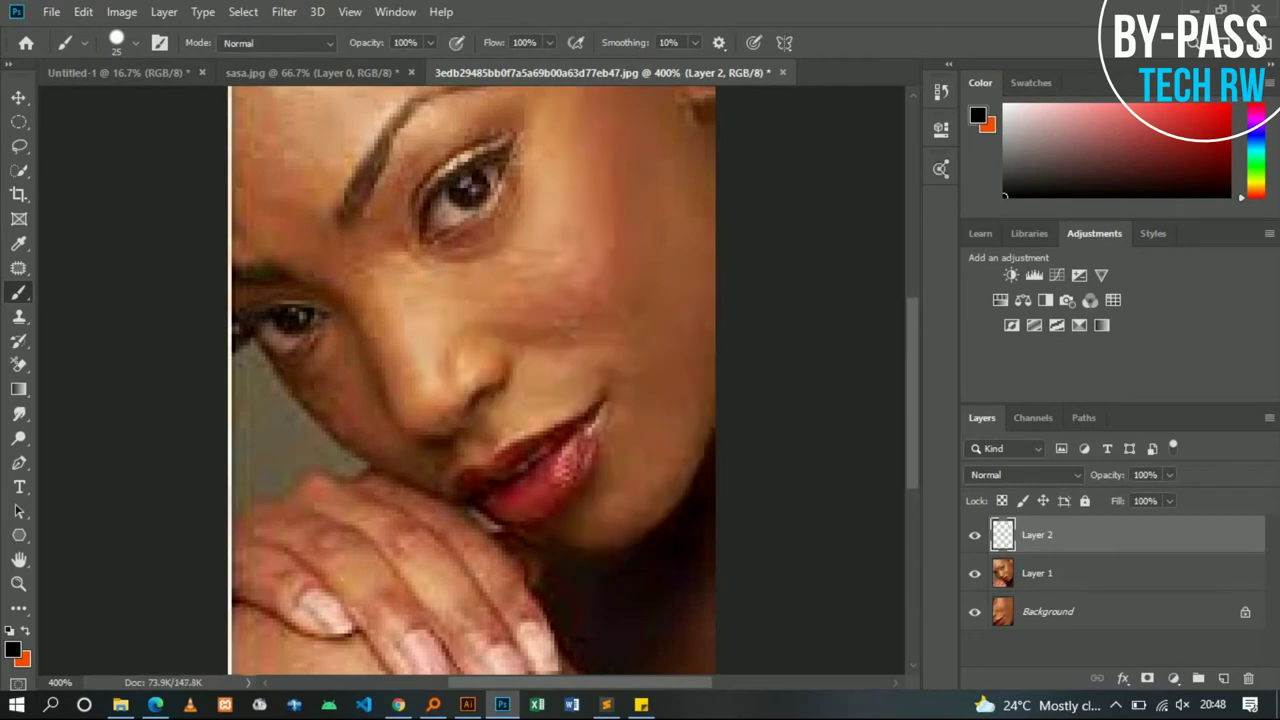
Set the painting colour to deep red and paint a red stroke down the right cheek
{"action": "left_click", "coordinate": [14, 651]}
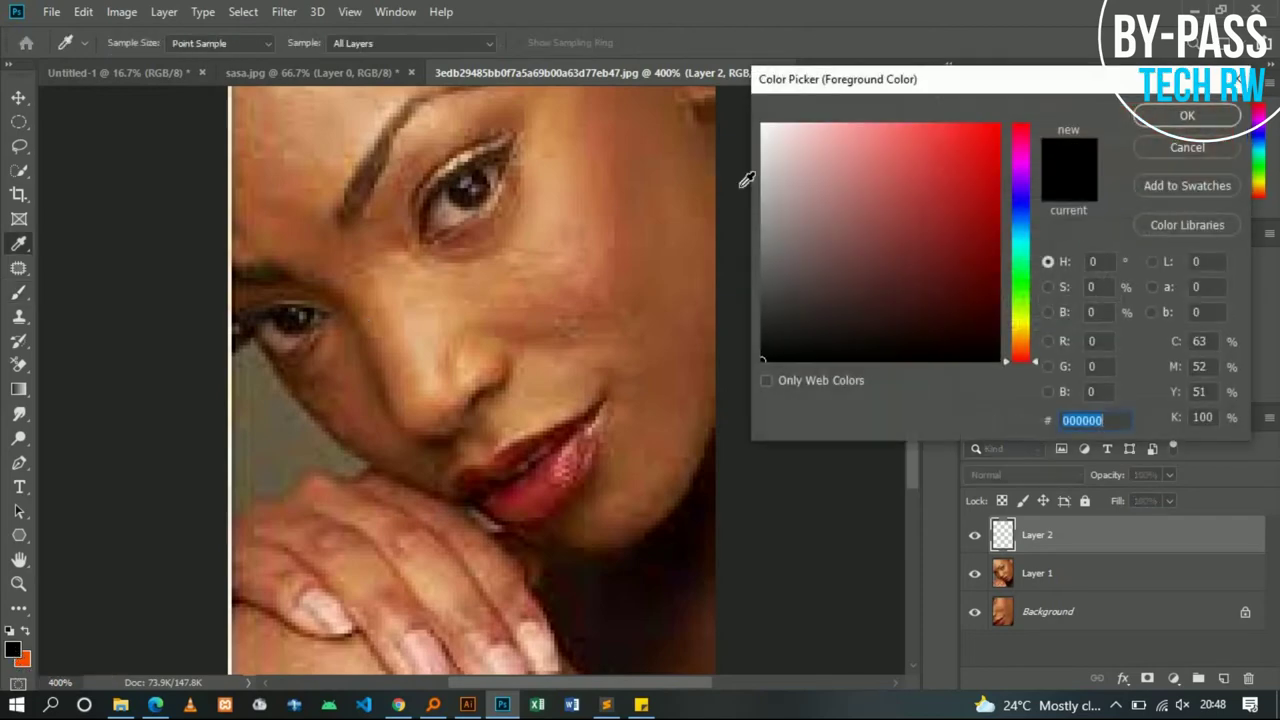
{"action": "left_click", "coordinate": [829, 207]}
{"action": "left_click", "coordinate": [983, 194]}
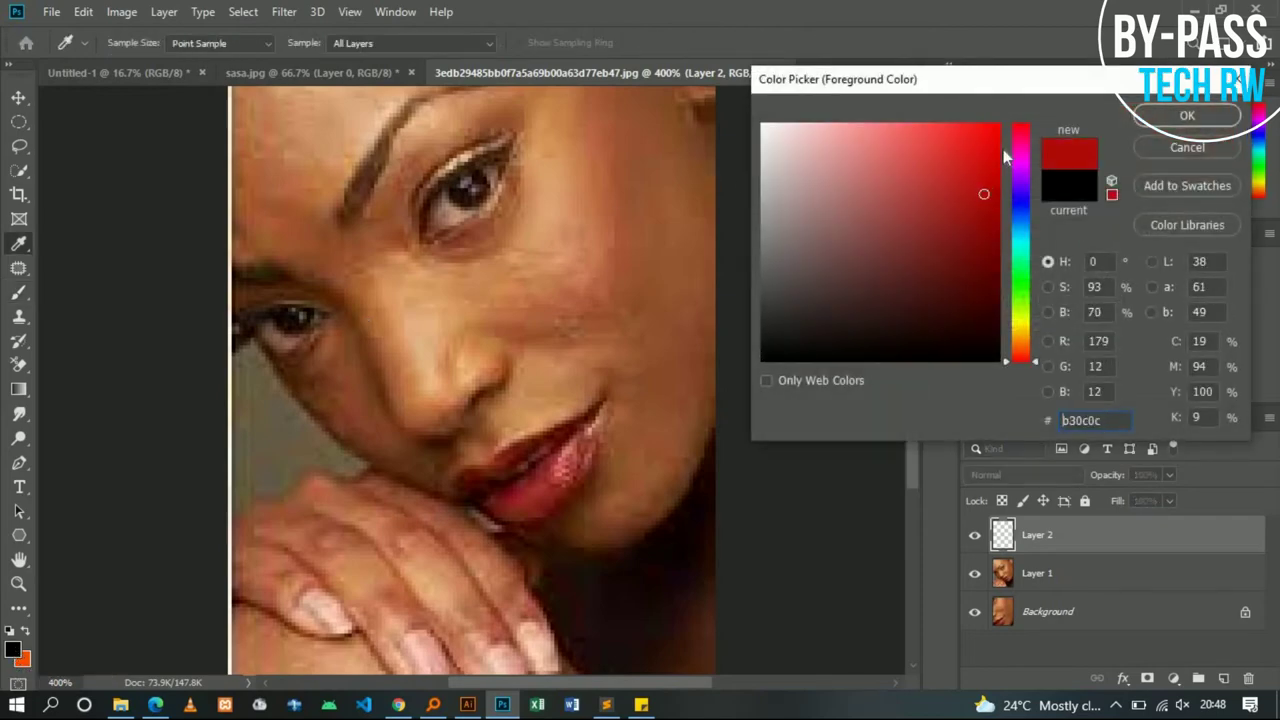
{"action": "left_click", "coordinate": [1180, 116]}
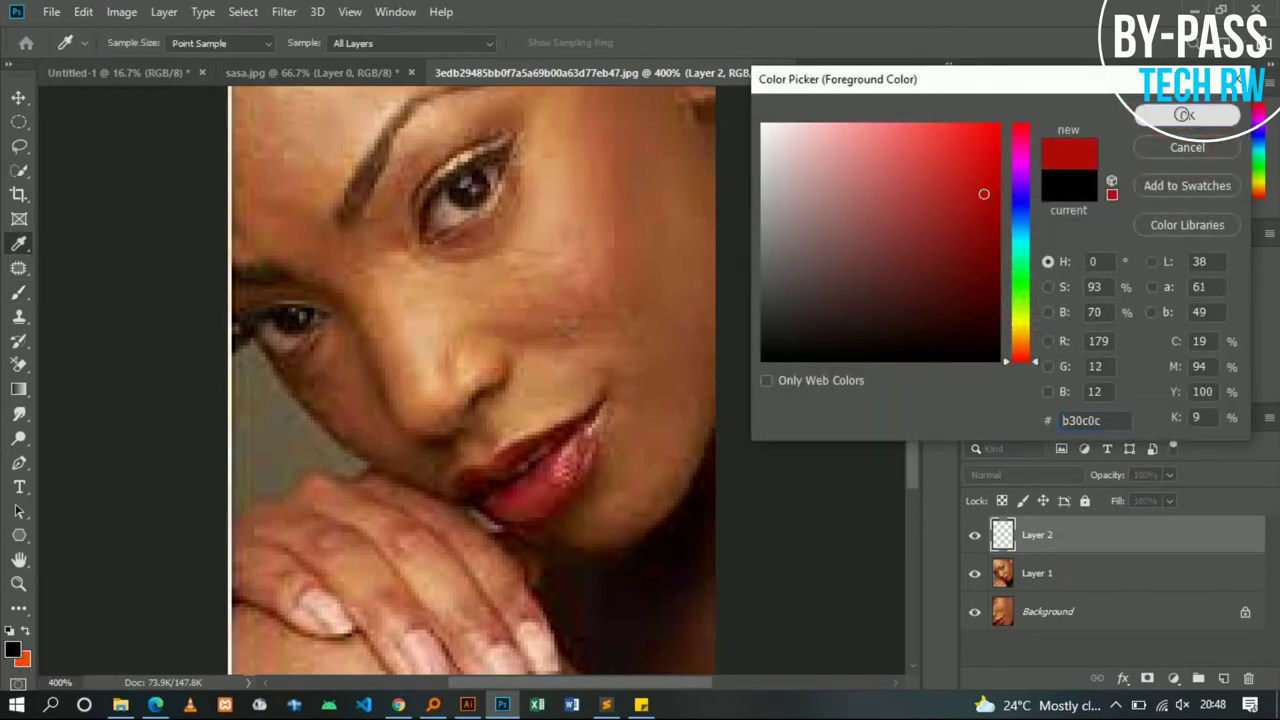
{"action": "left_click_drag", "start_coordinate": [662, 225], "coordinate": [650, 515]}
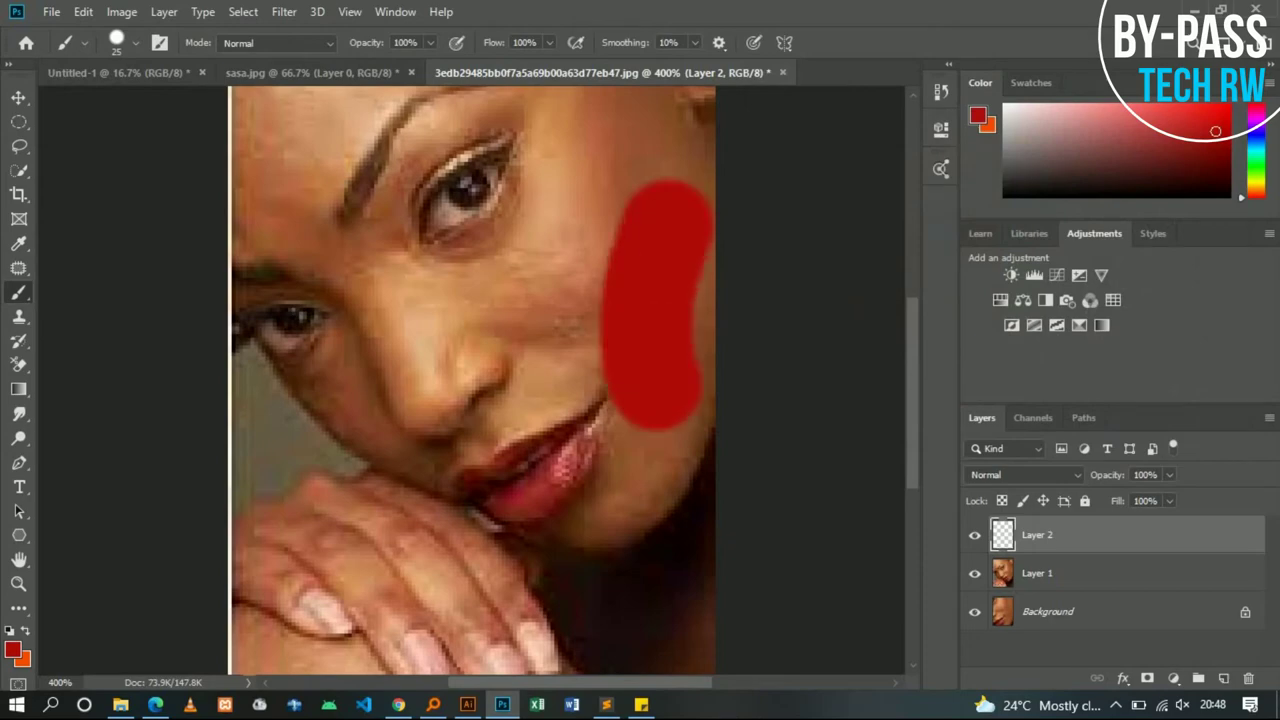
{"action": "left_click_drag", "start_coordinate": [704, 380], "coordinate": [704, 190]}
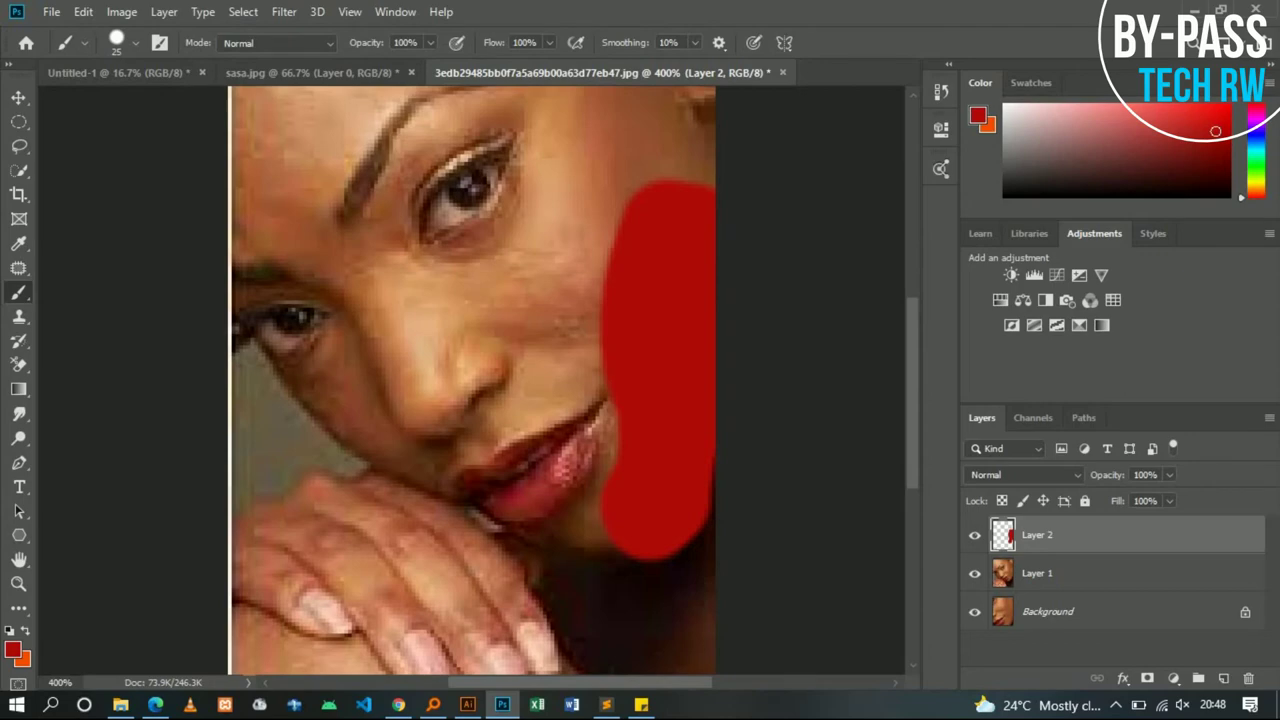
Zoom out to the whole image and delete Layer 2 with its red paint
{"action": "key", "text": "ctrl+plus"}
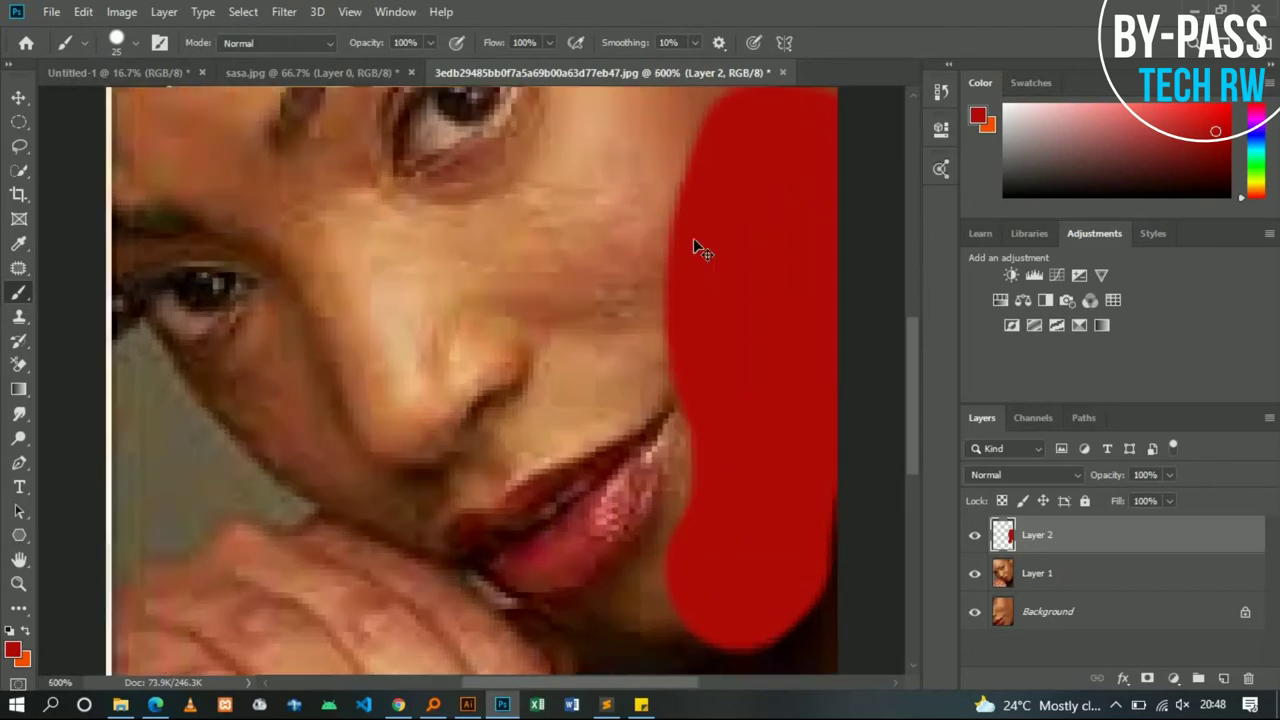
{"action": "key", "text": "ctrl+minus"}
{"action": "key", "text": "ctrl+minus"}
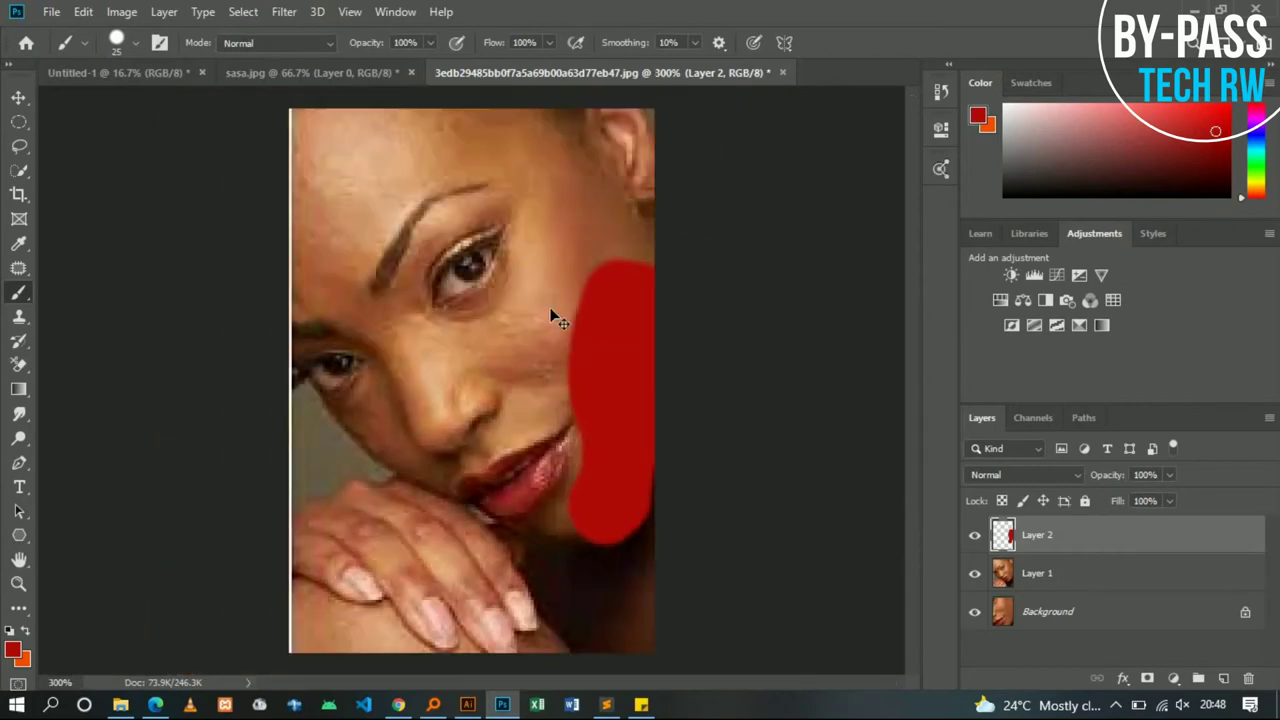
{"action": "key", "text": "ctrl+minus"}
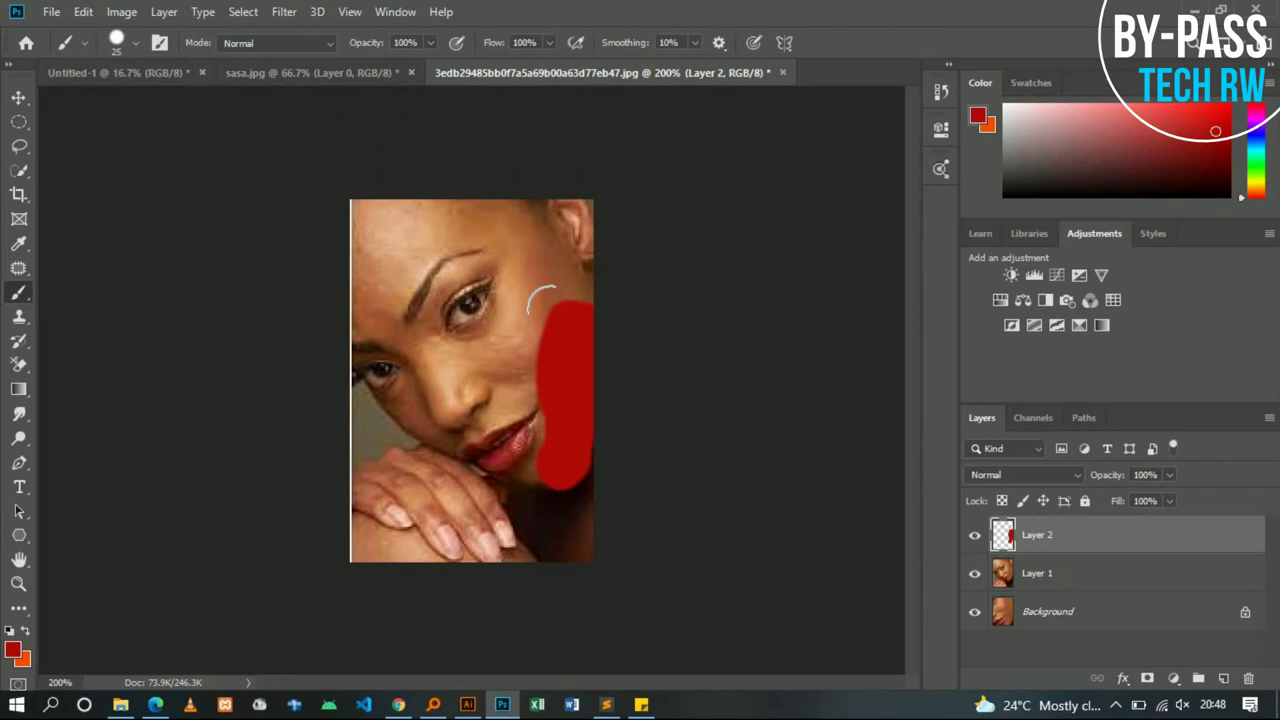
{"action": "key", "text": "Delete"}
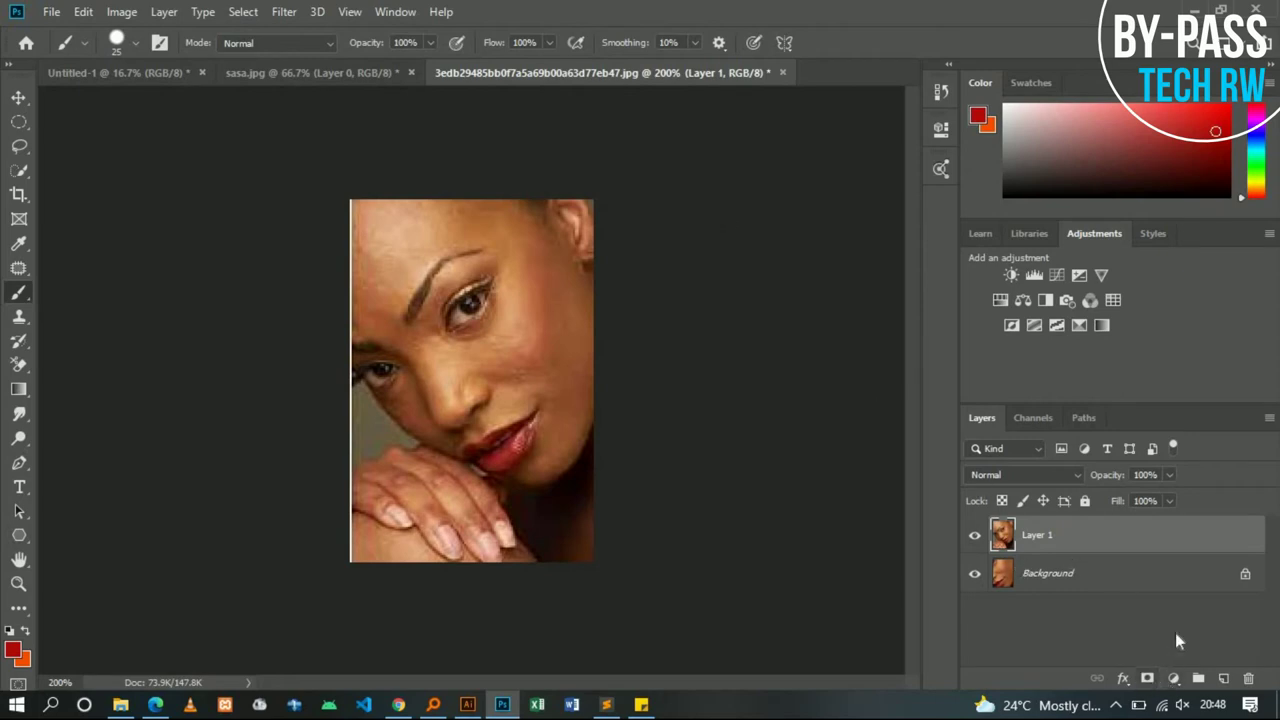
On sasa.jpg, select the man's Santa hat and face with Quick Selection, then zoom to 400%
{"action": "left_click", "coordinate": [269, 73]}
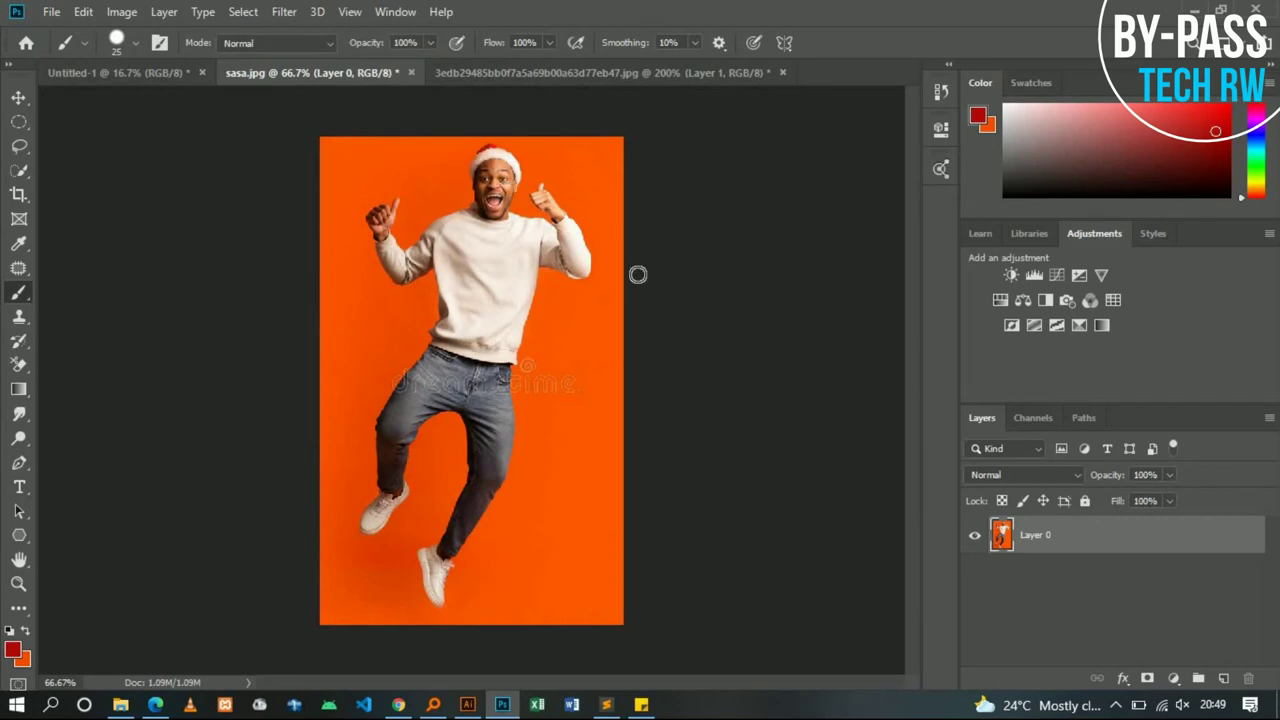
{"action": "left_click", "coordinate": [21, 172]}
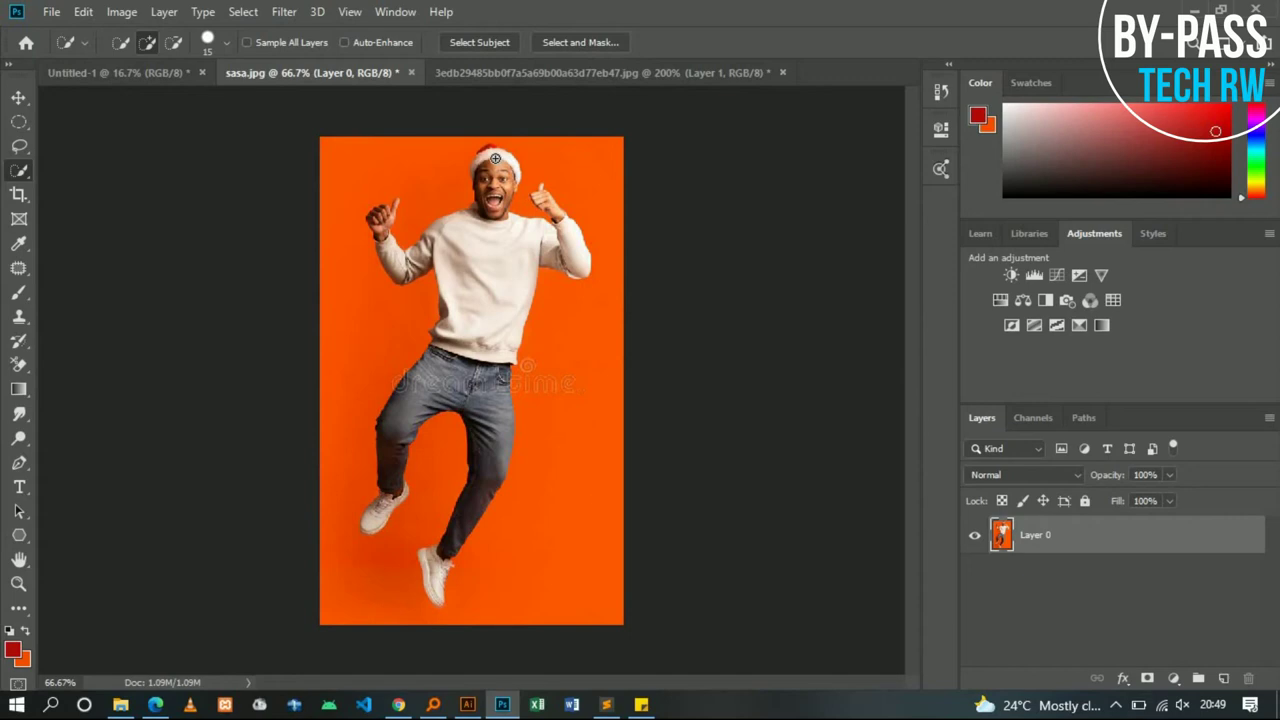
{"action": "left_click_drag", "start_coordinate": [494, 158], "coordinate": [477, 166]}
{"action": "key", "text": "ctrl+plus"}
{"action": "key", "text": "ctrl+plus"}
{"action": "key", "text": "ctrl+plus"}
{"action": "key", "text": "ctrl+plus"}
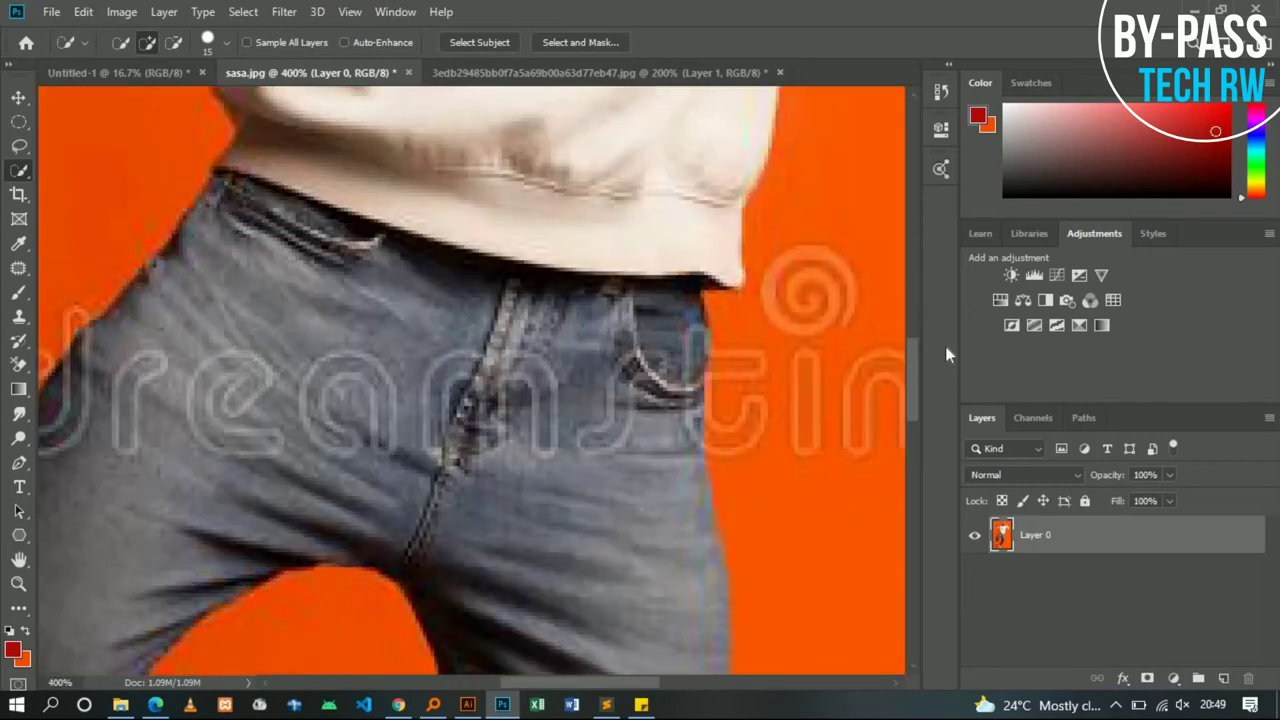
{"action": "left_click_drag", "start_coordinate": [907, 380], "coordinate": [914, 227]}
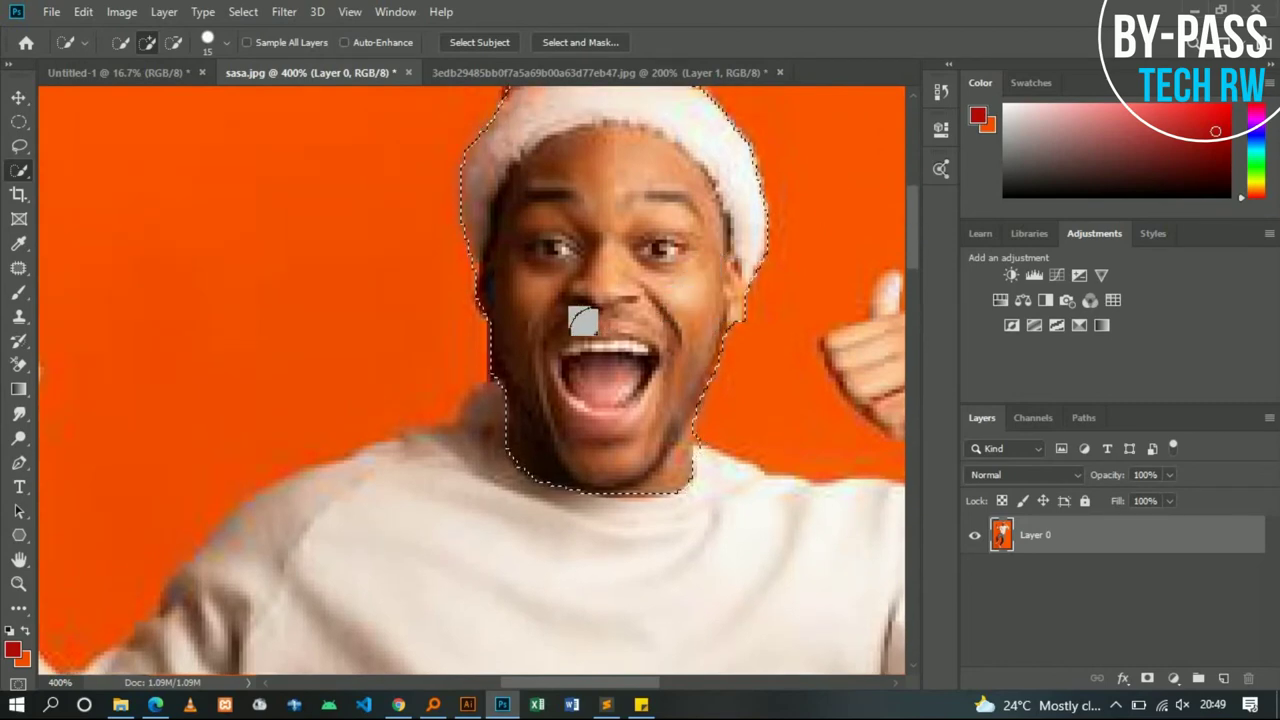
{"action": "scroll", "coordinate": [539, 253], "scroll_direction": "up", "scroll_amount": 2}
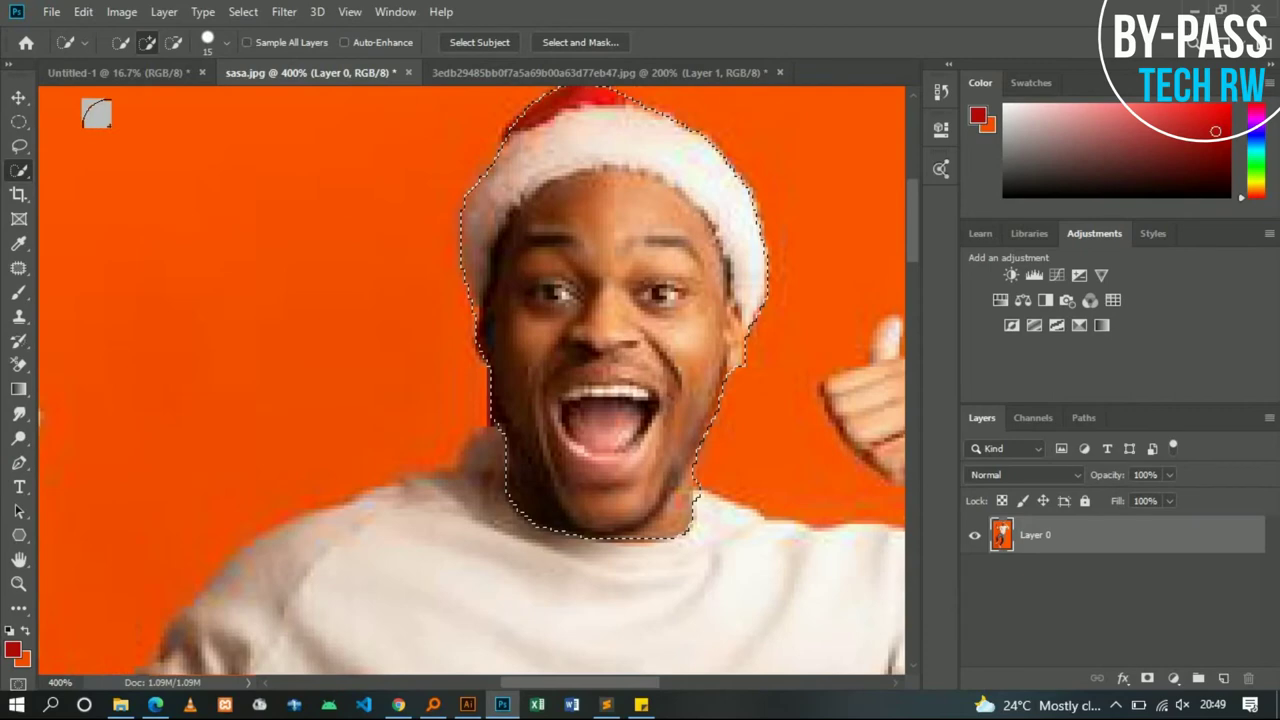
{"action": "left_click", "coordinate": [19, 97]}
{"action": "mouse_move", "coordinate": [567, 232]}
{"action": "left_mouse_down"}
{"action": "mouse_move", "coordinate": [556, 87]}
{"action": "mouse_move", "coordinate": [466, 313]}
{"action": "left_mouse_up"}
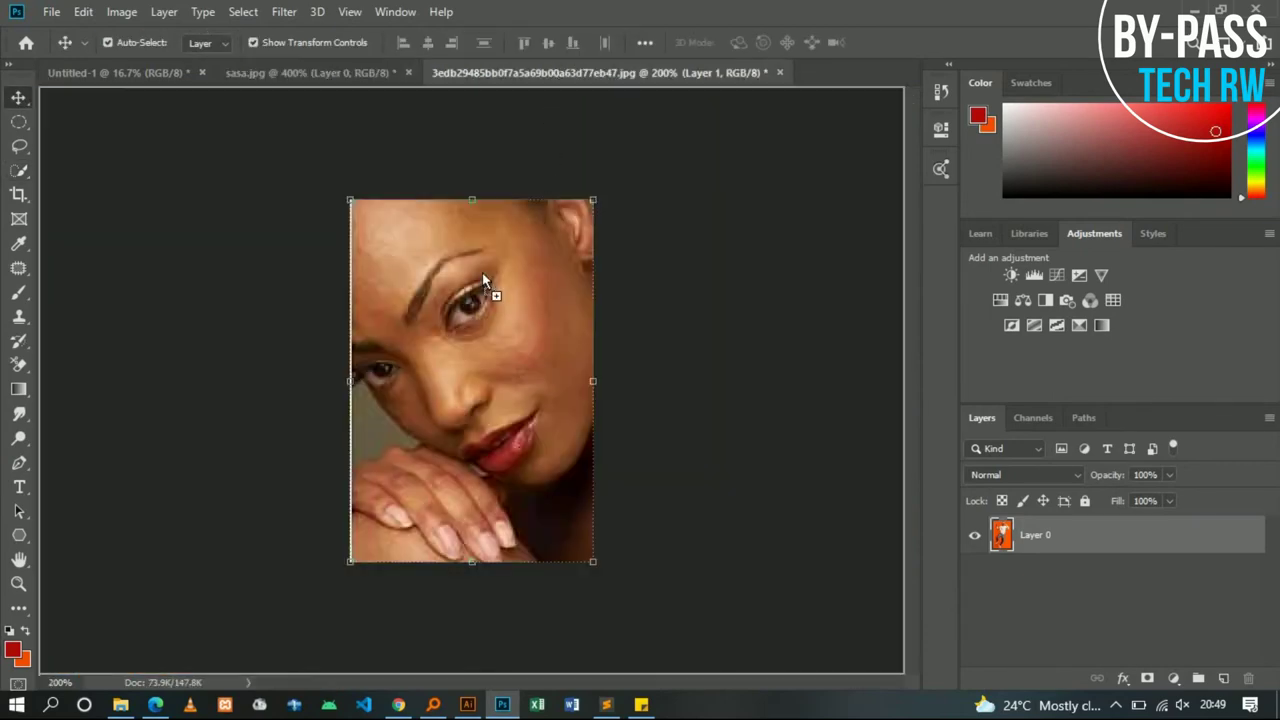
{"action": "left_click_drag", "start_coordinate": [466, 313], "coordinate": [457, 371]}
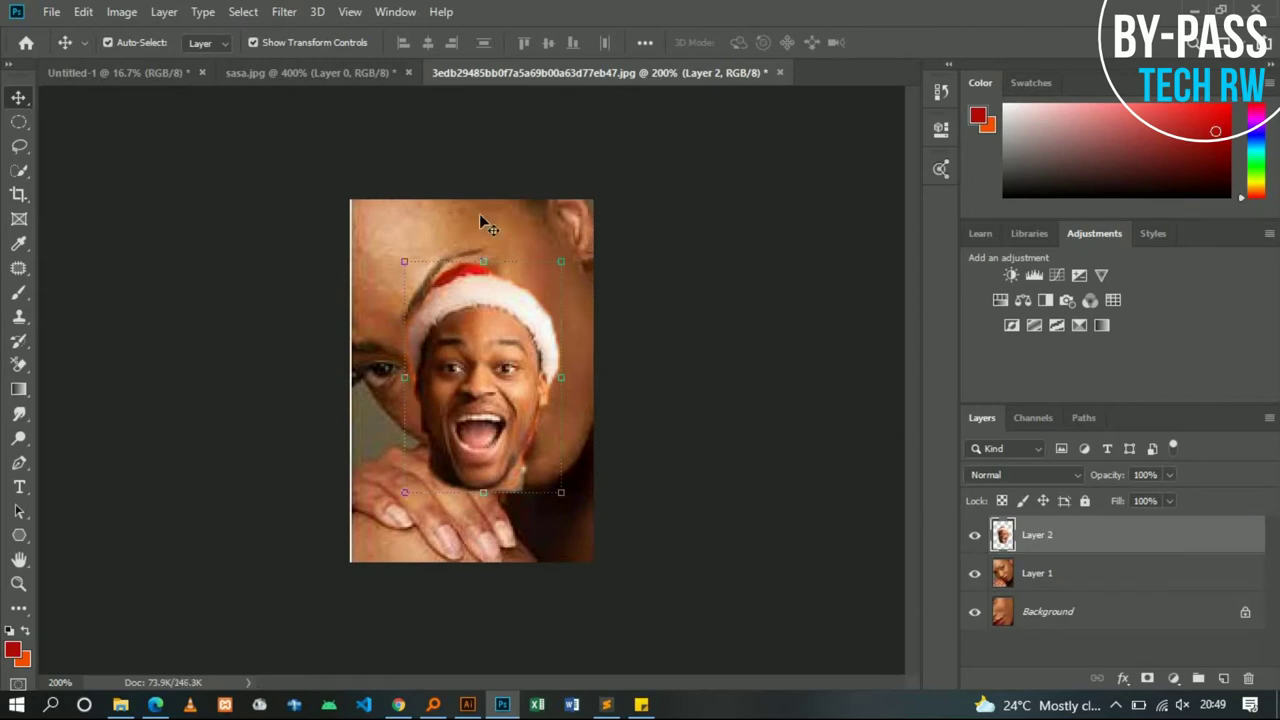
{"action": "key", "text": "ctrl+z"}
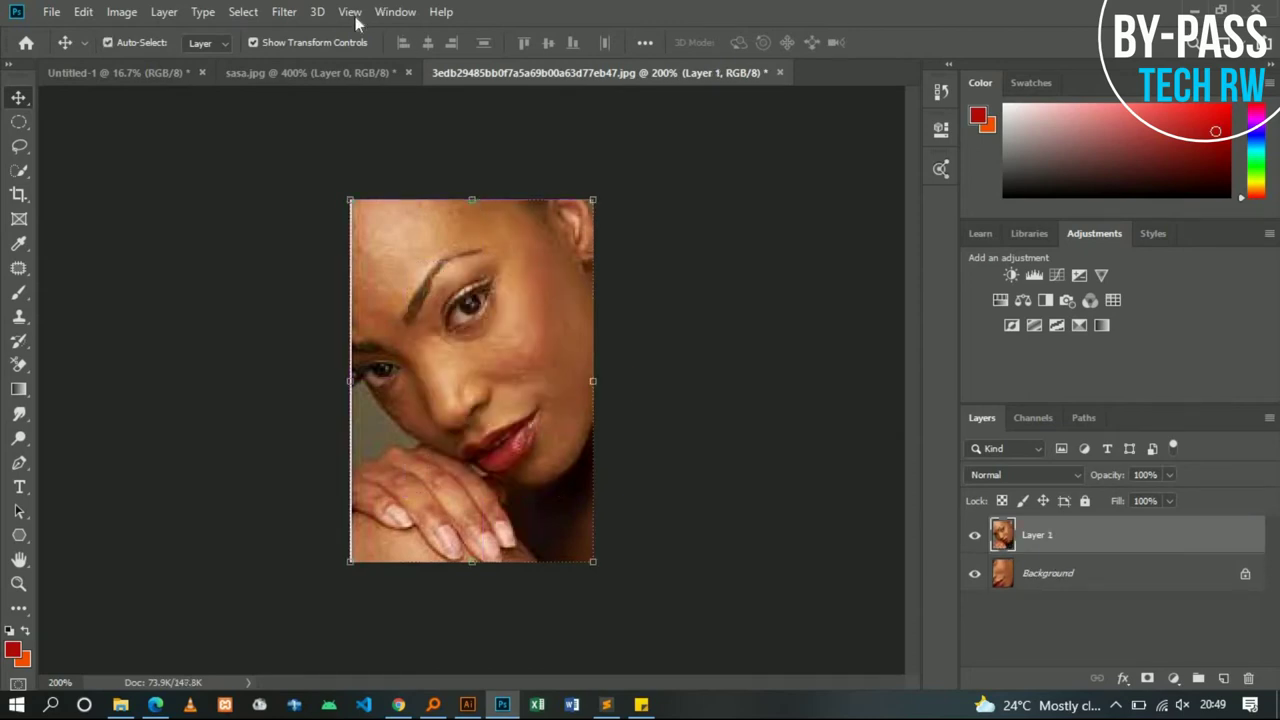
{"action": "left_click", "coordinate": [316, 66]}
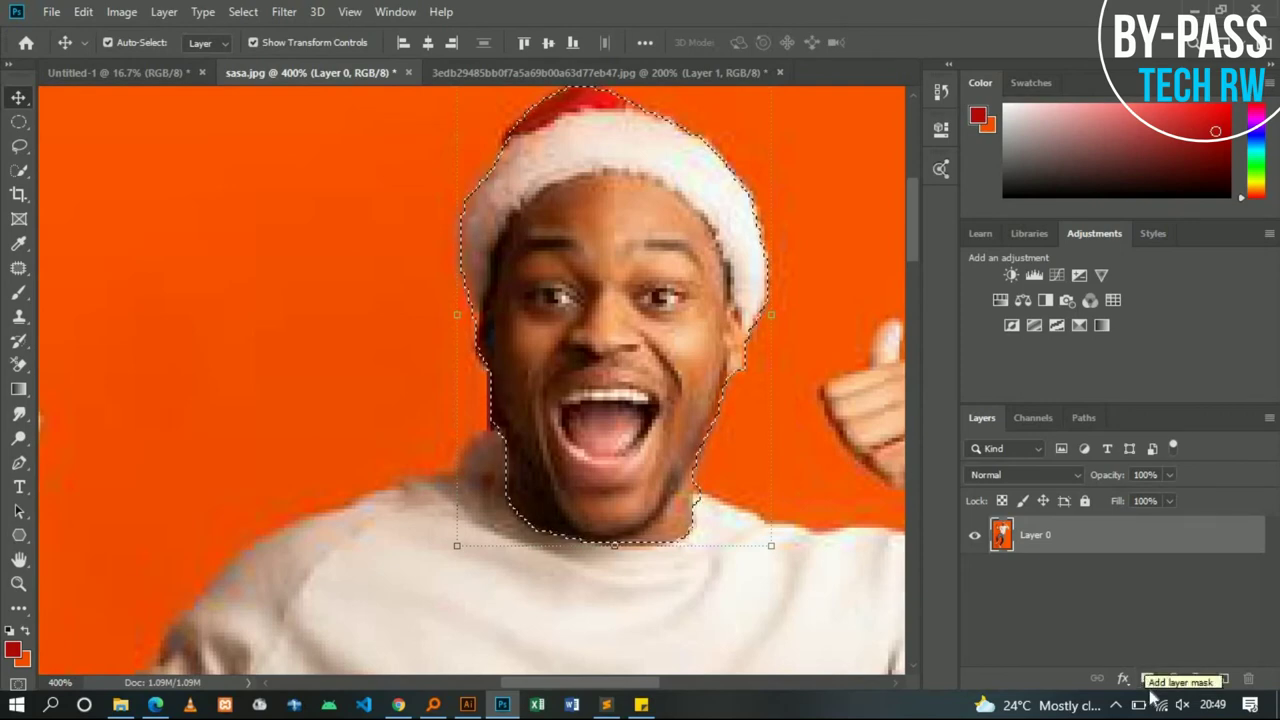
{"action": "left_click", "coordinate": [1147, 680]}
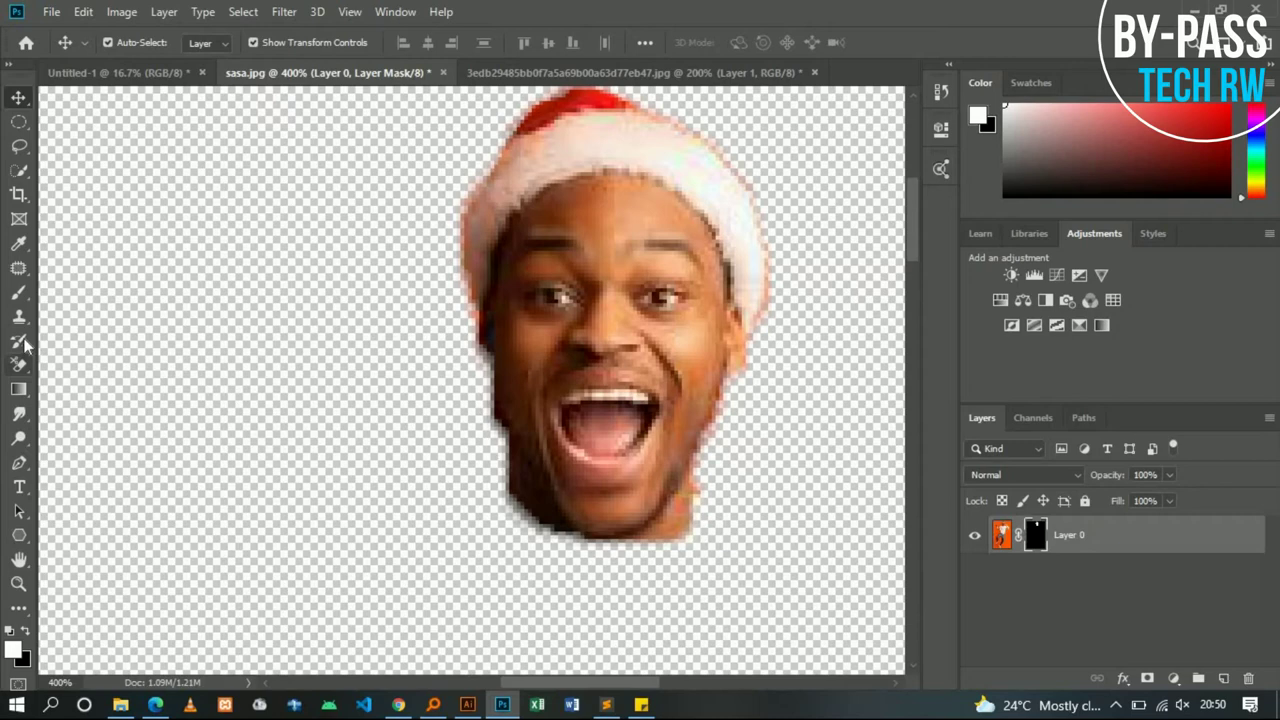
Select the Brush tool to paint on the layer mask
{"action": "left_click", "coordinate": [18, 292]}
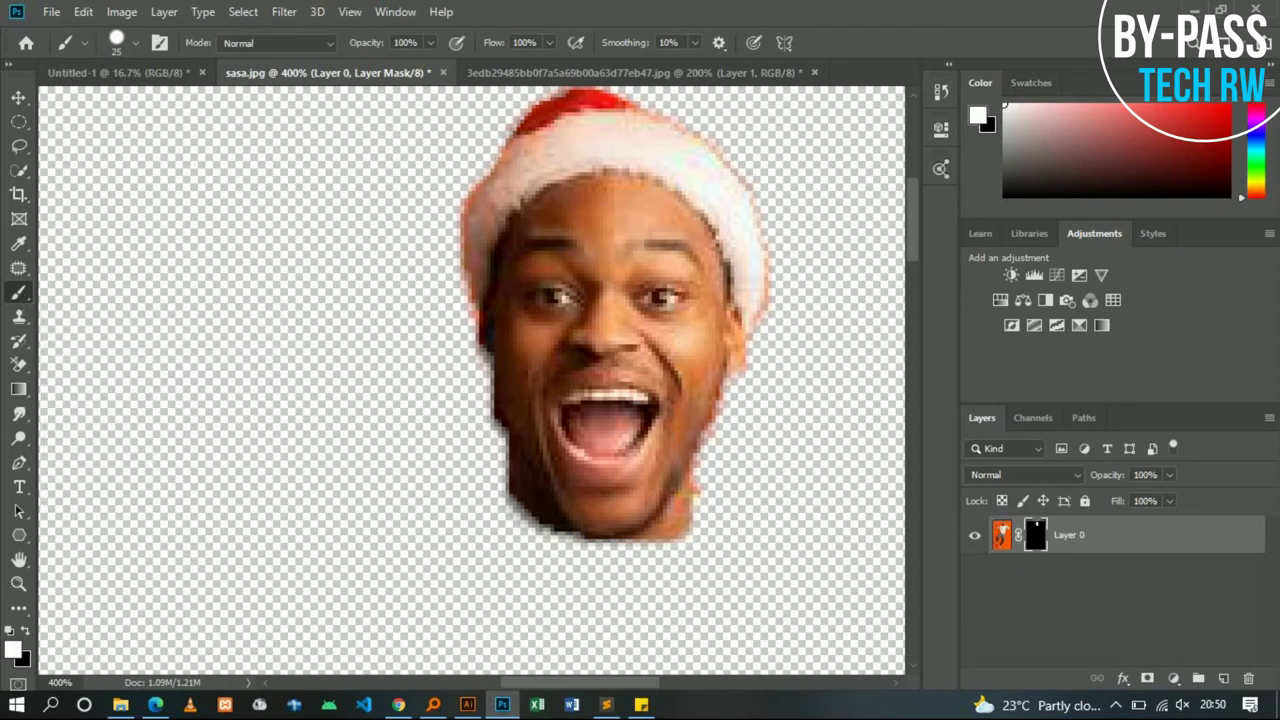
Paint along the head's left and right edges and the hat's right edge on the layer mask
{"action": "left_click_drag", "start_coordinate": [464, 248], "coordinate": [508, 480]}
{"action": "left_click_drag", "start_coordinate": [596, 542], "coordinate": [622, 540]}
{"action": "mouse_move", "coordinate": [694, 482]}
{"action": "left_mouse_down"}
{"action": "mouse_move", "coordinate": [706, 410]}
{"action": "mouse_move", "coordinate": [733, 373]}
{"action": "left_mouse_up"}
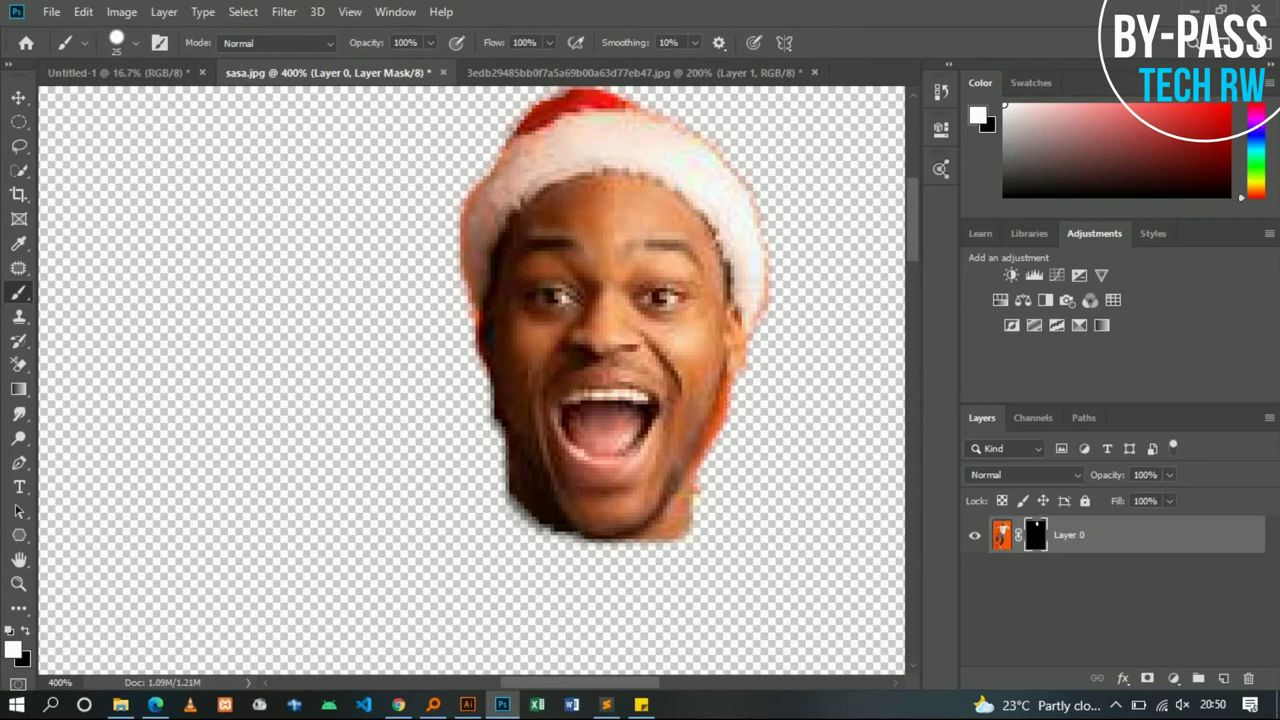
{"action": "left_click_drag", "start_coordinate": [735, 160], "coordinate": [755, 212]}
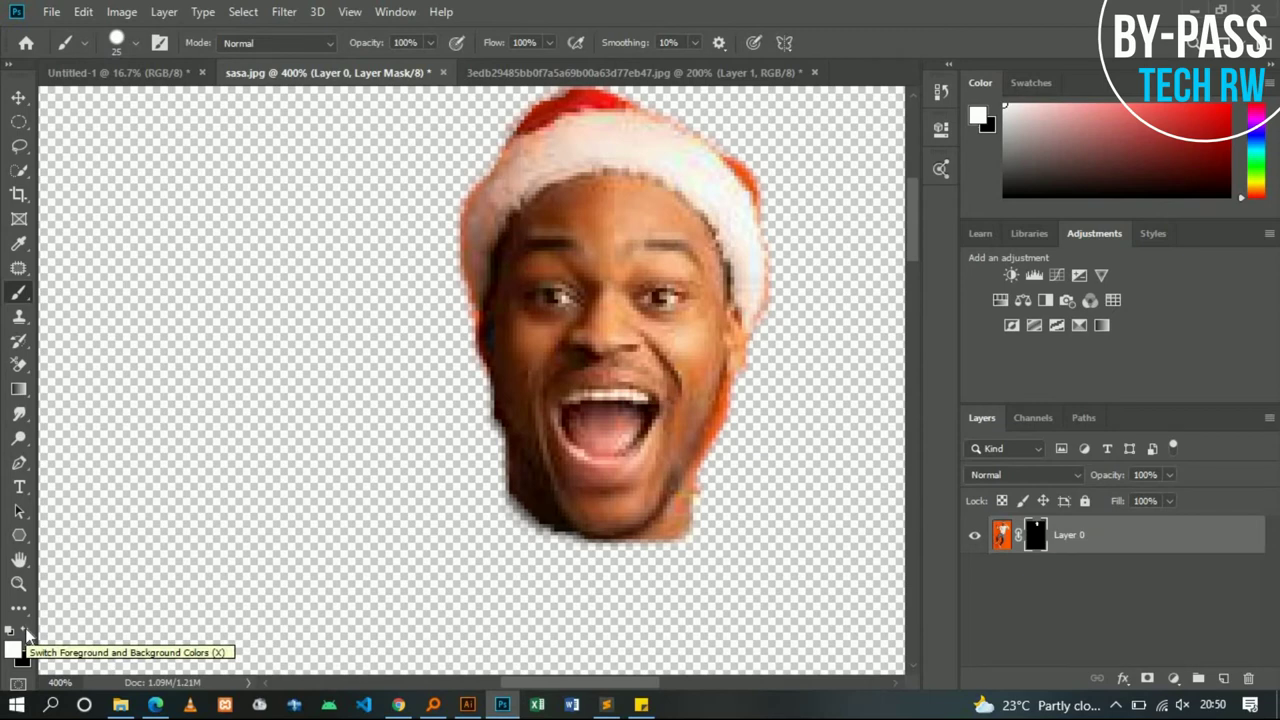
With black at brush size 10, mask the orange fringe on cheek, jaw and hat, plus the hat's red top
{"action": "left_click", "coordinate": [27, 632]}
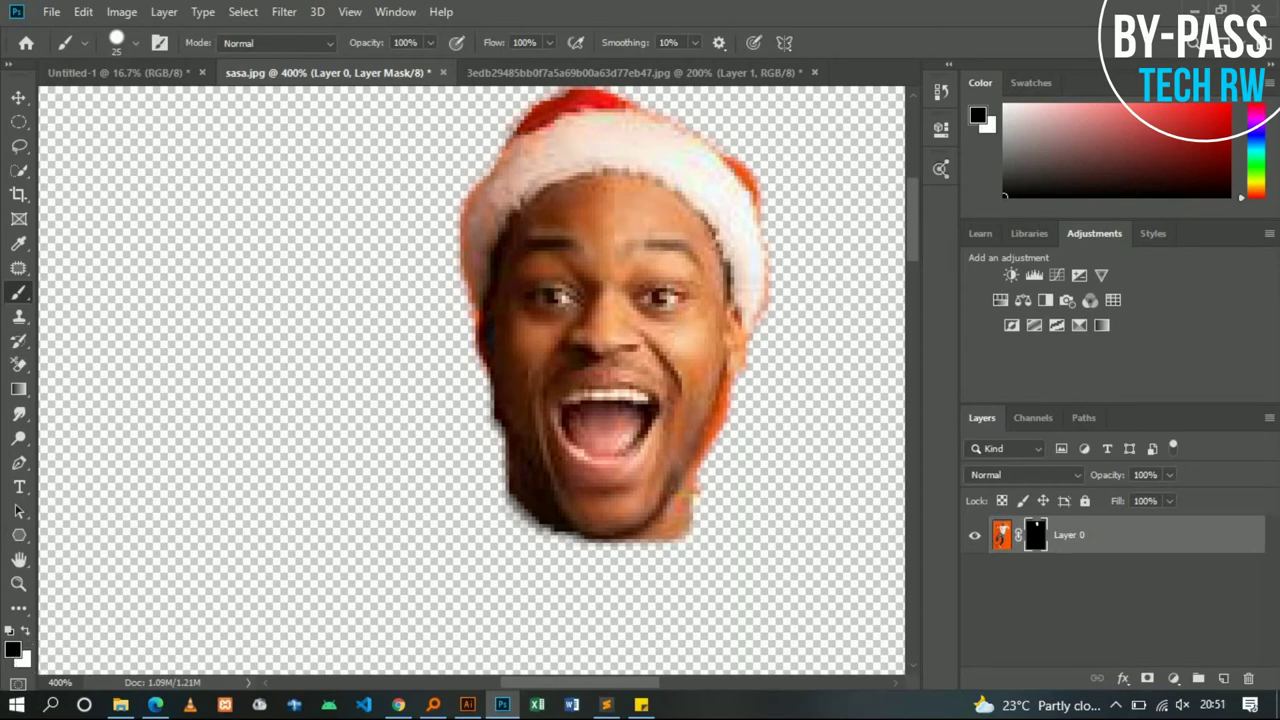
{"action": "key", "text": "bracketleft"}
{"action": "key", "text": "bracketleft"}
{"action": "left_click_drag", "start_coordinate": [742, 391], "coordinate": [711, 461]}
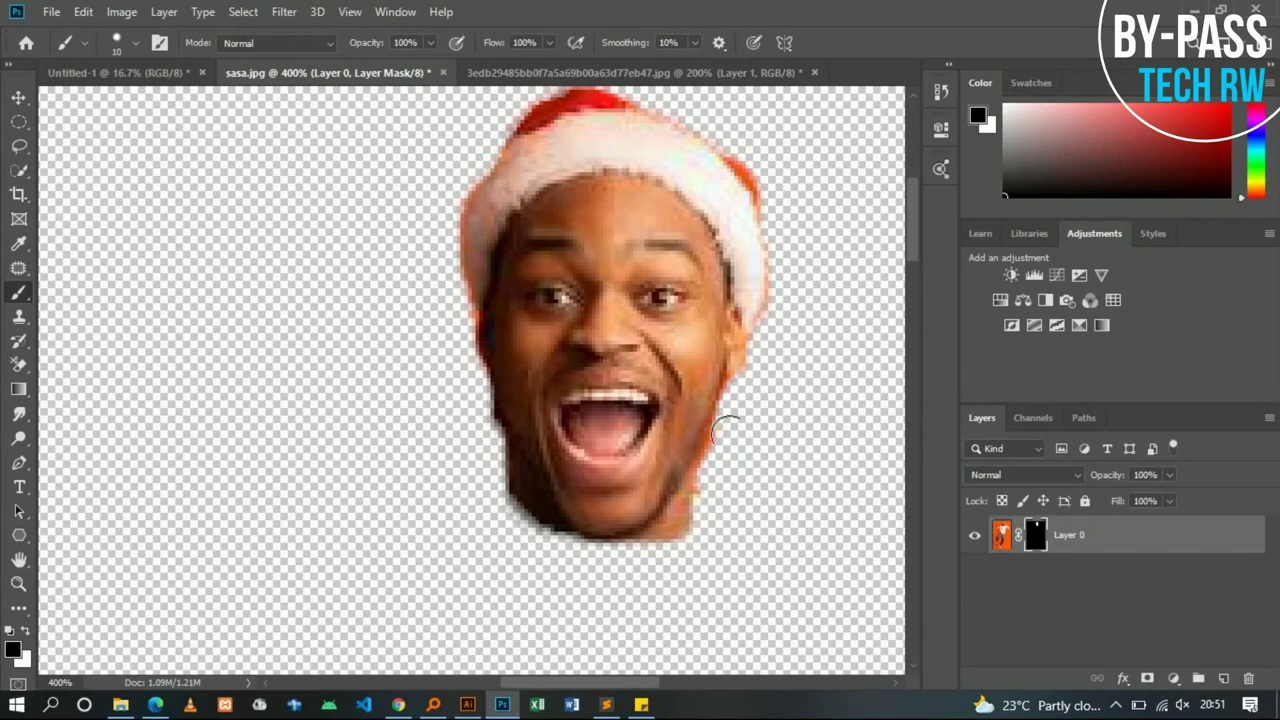
{"action": "left_click_drag", "start_coordinate": [711, 461], "coordinate": [706, 516]}
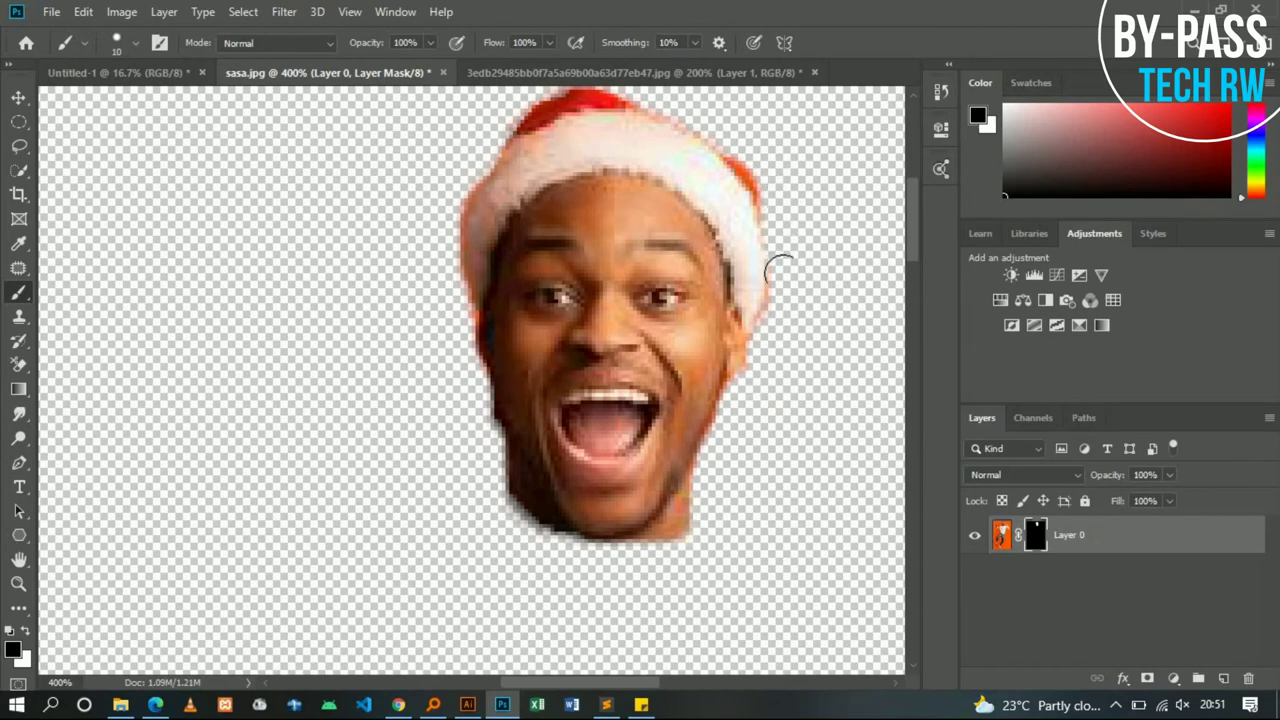
{"action": "left_click_drag", "start_coordinate": [781, 234], "coordinate": [772, 306]}
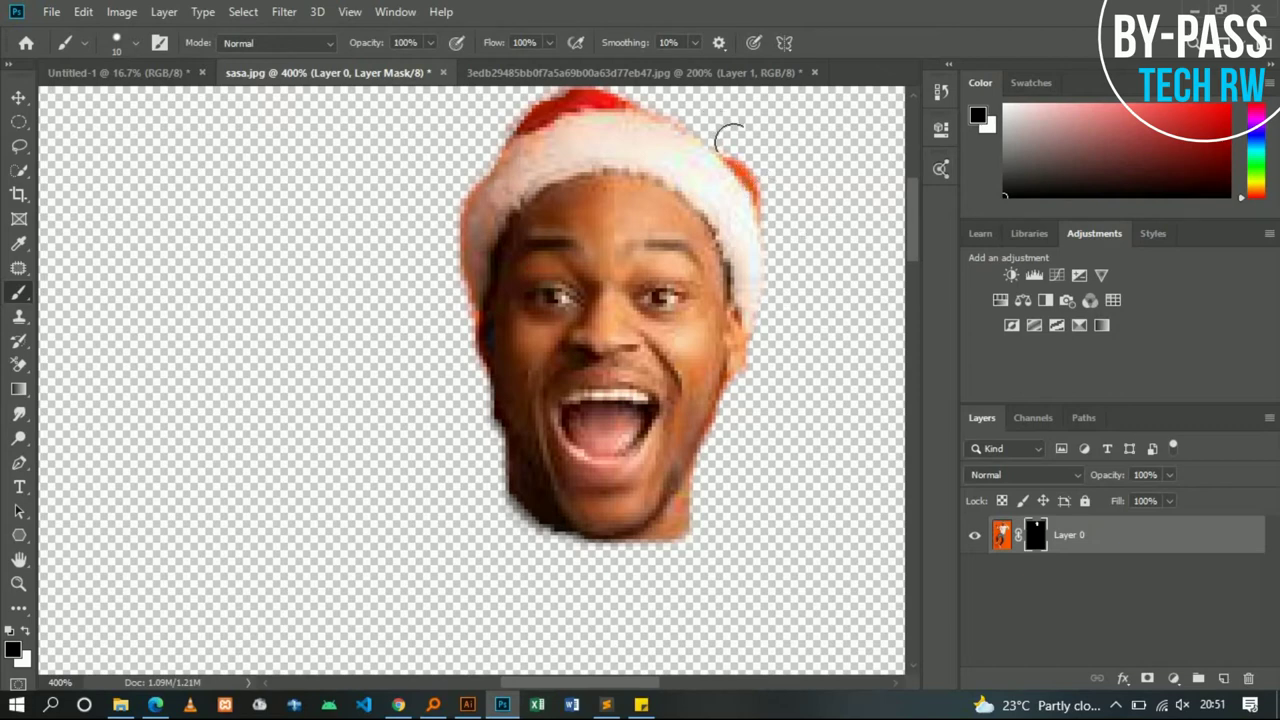
{"action": "left_click_drag", "start_coordinate": [747, 163], "coordinate": [778, 233]}
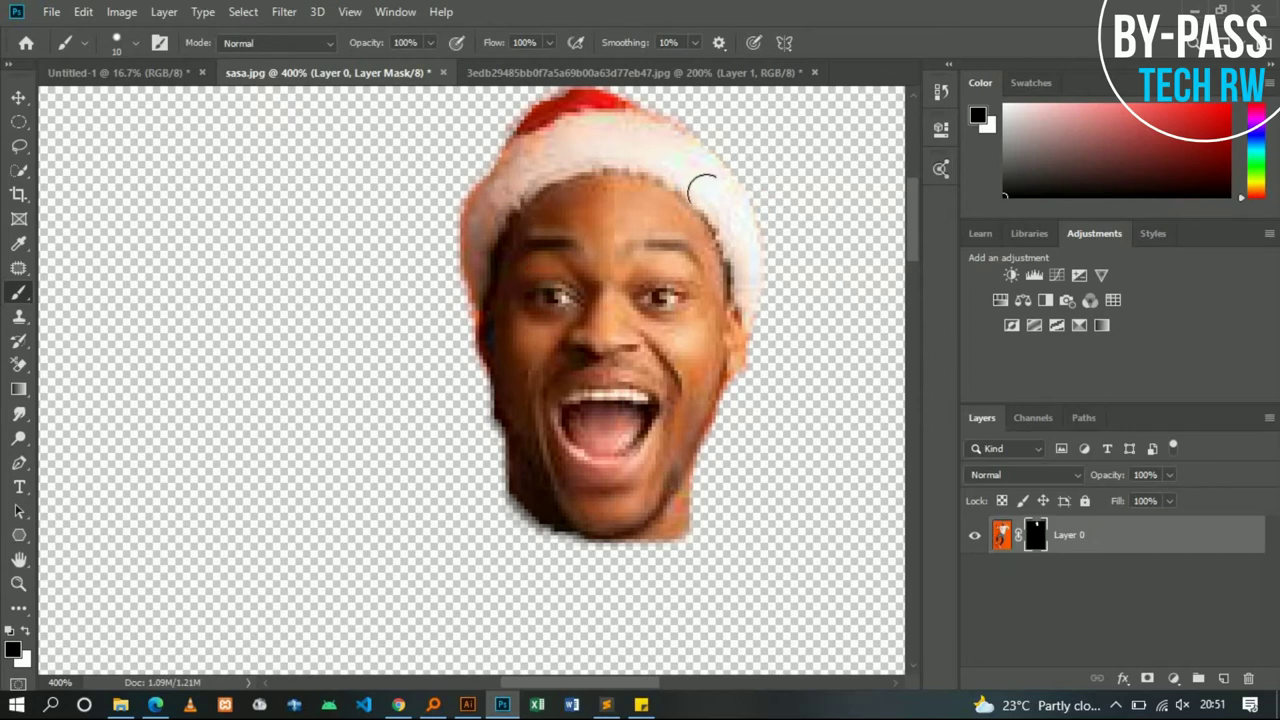
{"action": "left_click_drag", "start_coordinate": [912, 240], "coordinate": [912, 235]}
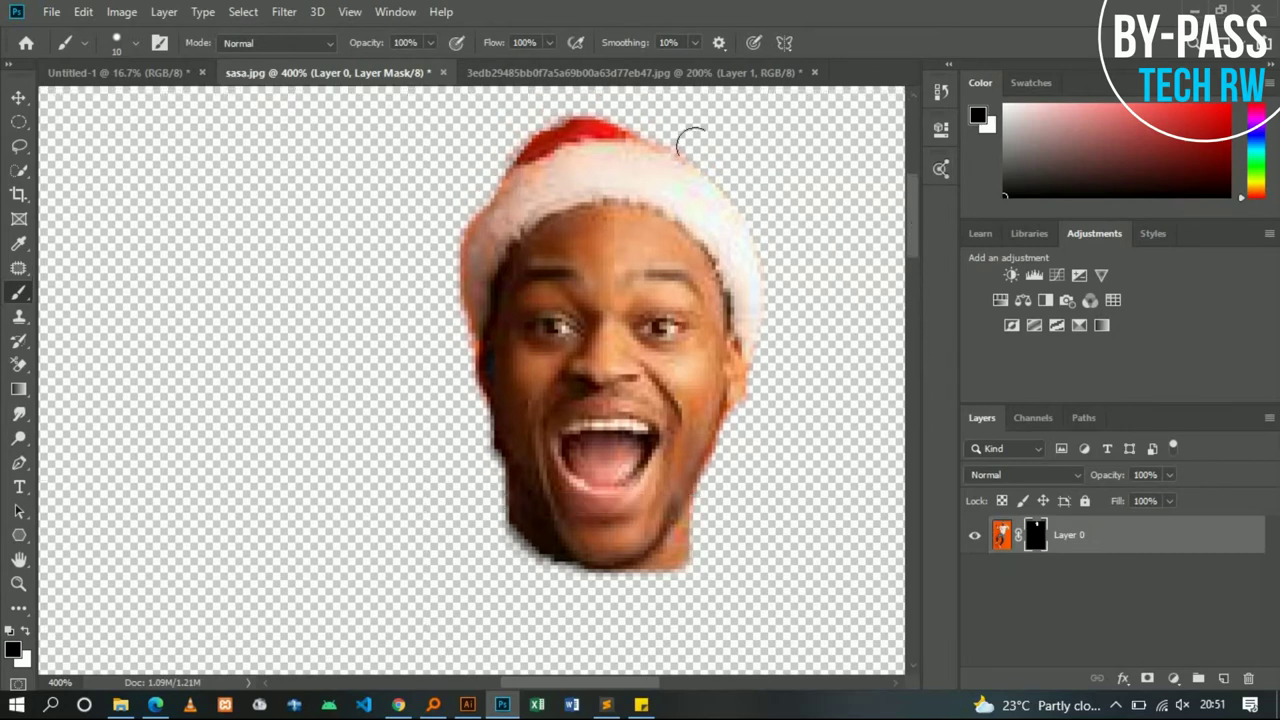
{"action": "left_click_drag", "start_coordinate": [617, 117], "coordinate": [515, 155]}
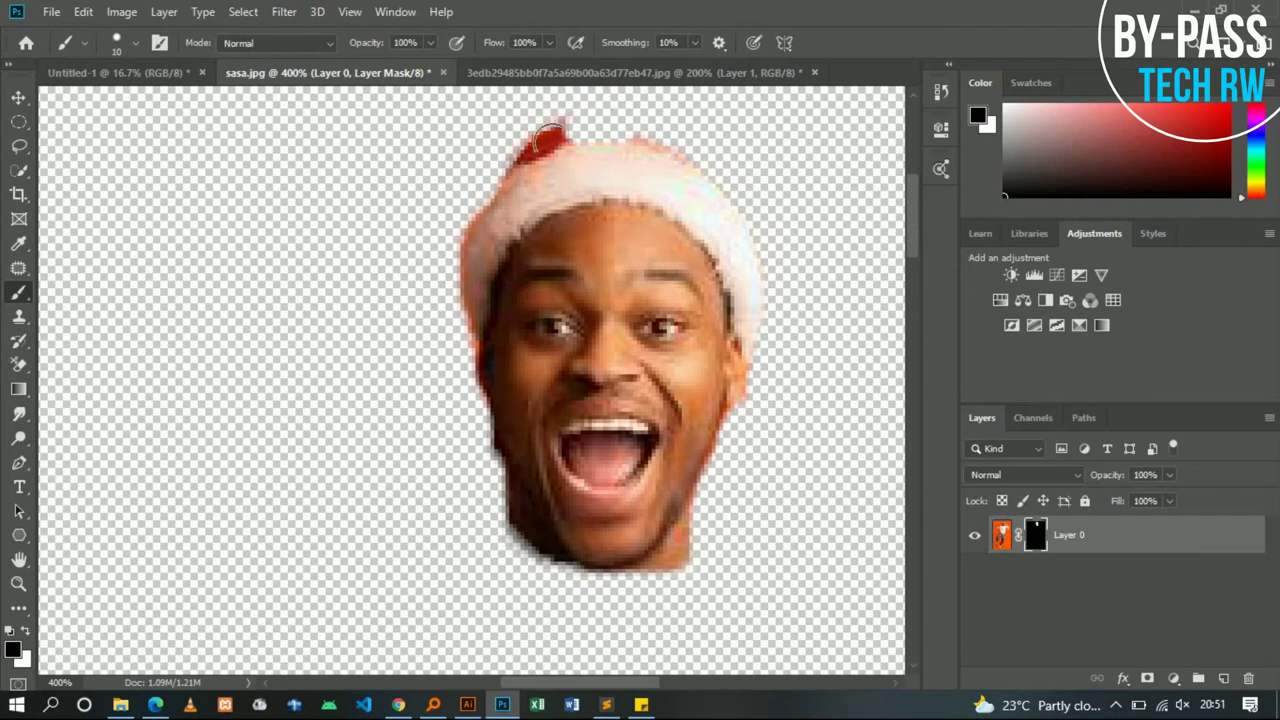
{"action": "mouse_move", "coordinate": [515, 155]}
{"action": "left_mouse_down"}
{"action": "mouse_move", "coordinate": [500, 172]}
{"action": "mouse_move", "coordinate": [592, 217]}
{"action": "left_mouse_up"}
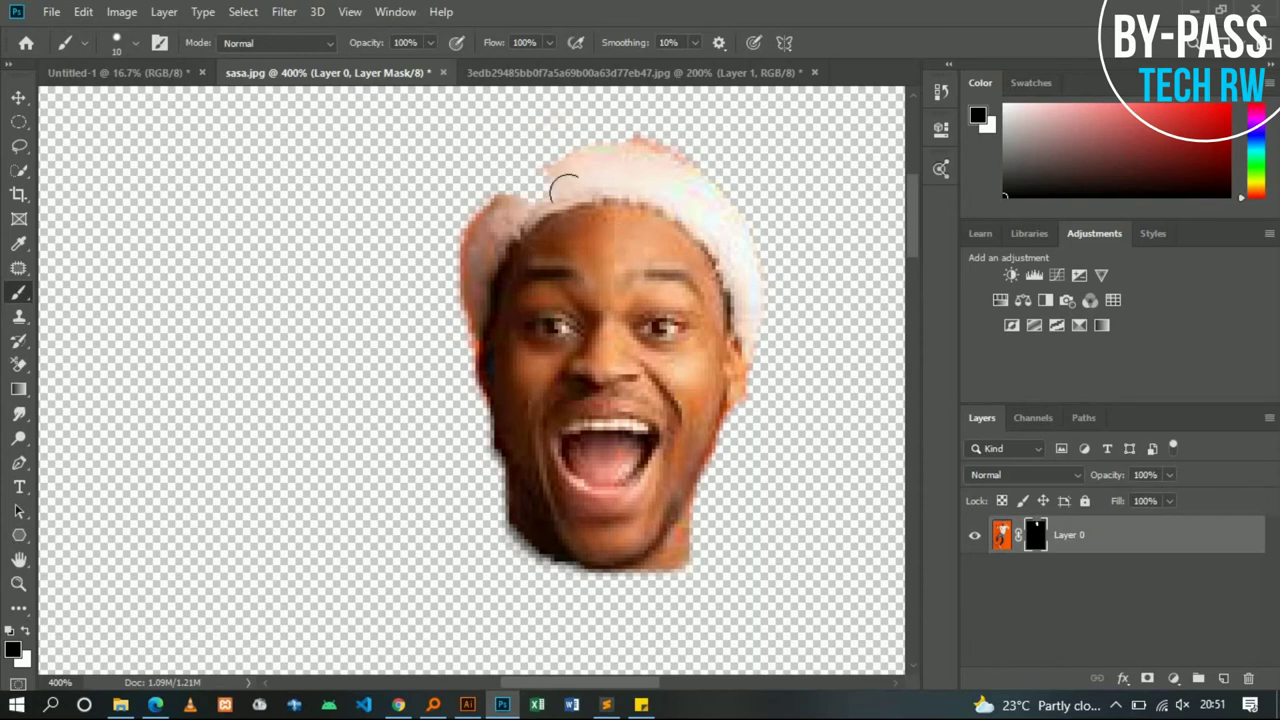
{"action": "left_click_drag", "start_coordinate": [533, 122], "coordinate": [549, 134]}
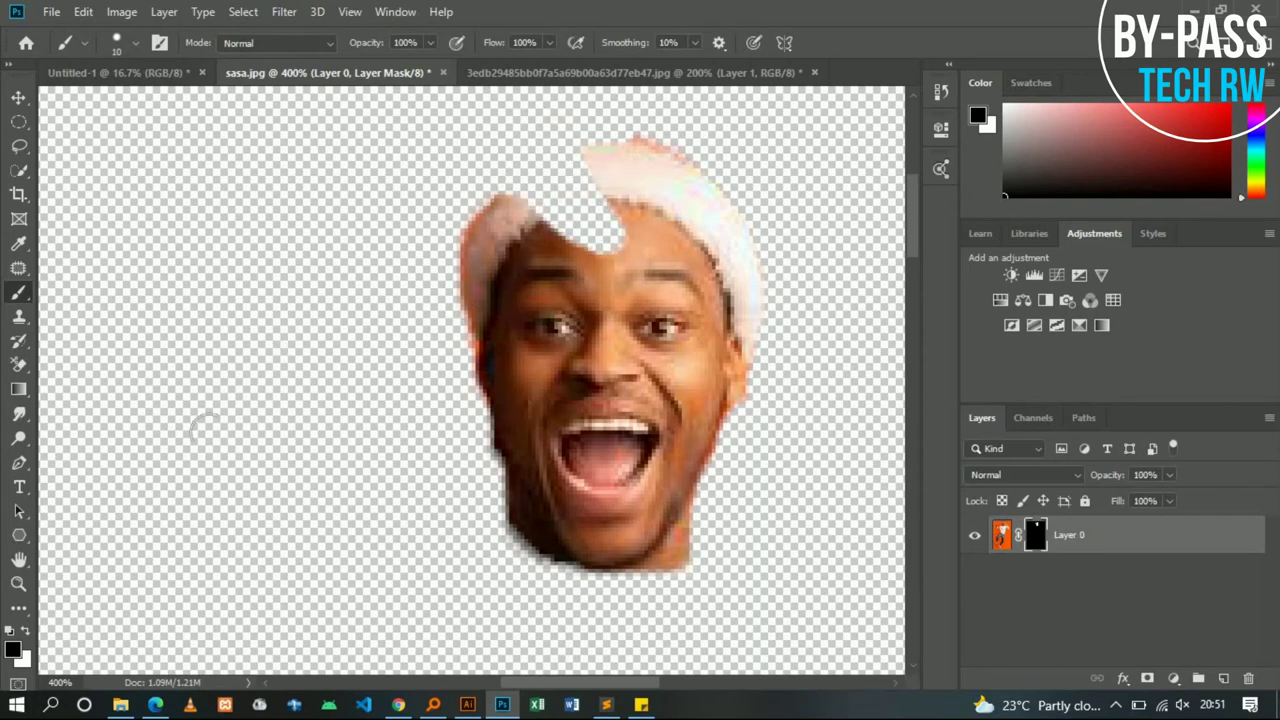
Switch to white and paint the notch at the top of the head back in on the mask
{"action": "left_click", "coordinate": [26, 633]}
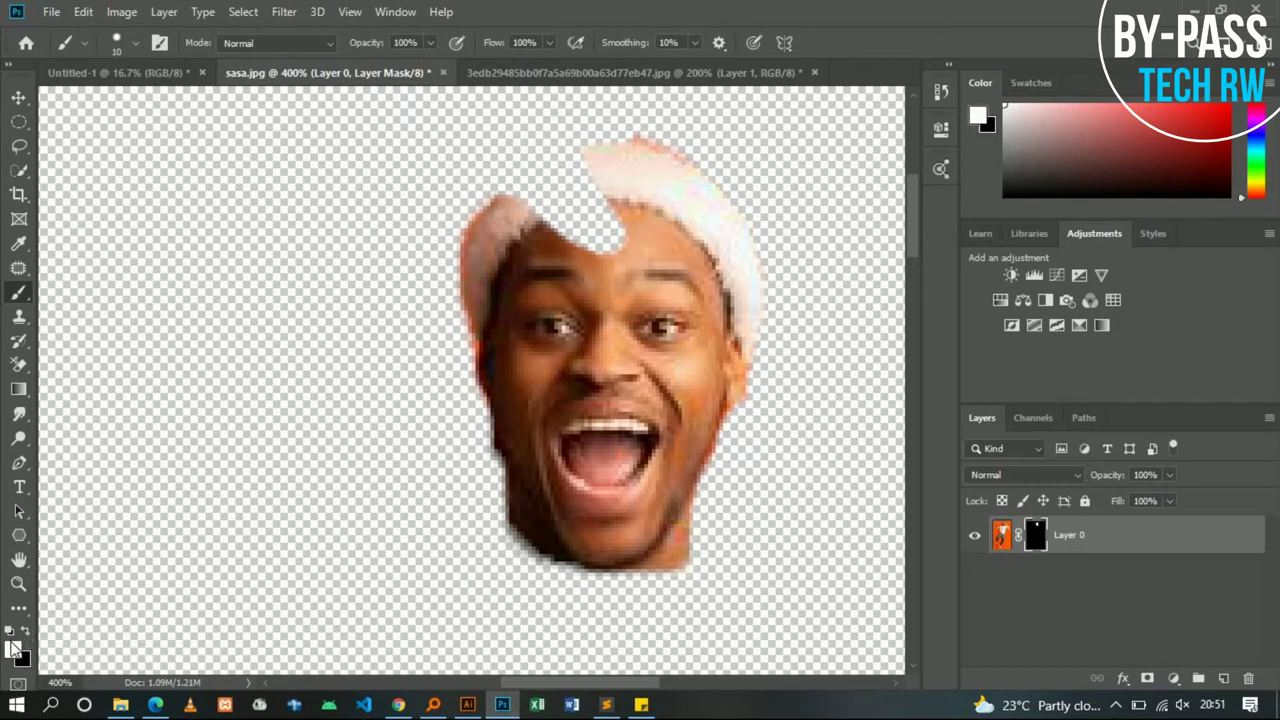
{"action": "left_click", "coordinate": [630, 236]}
{"action": "mouse_move", "coordinate": [632, 234]}
{"action": "left_mouse_down"}
{"action": "mouse_move", "coordinate": [537, 226]}
{"action": "mouse_move", "coordinate": [536, 203]}
{"action": "mouse_move", "coordinate": [508, 203]}
{"action": "mouse_move", "coordinate": [628, 158]}
{"action": "left_mouse_up"}
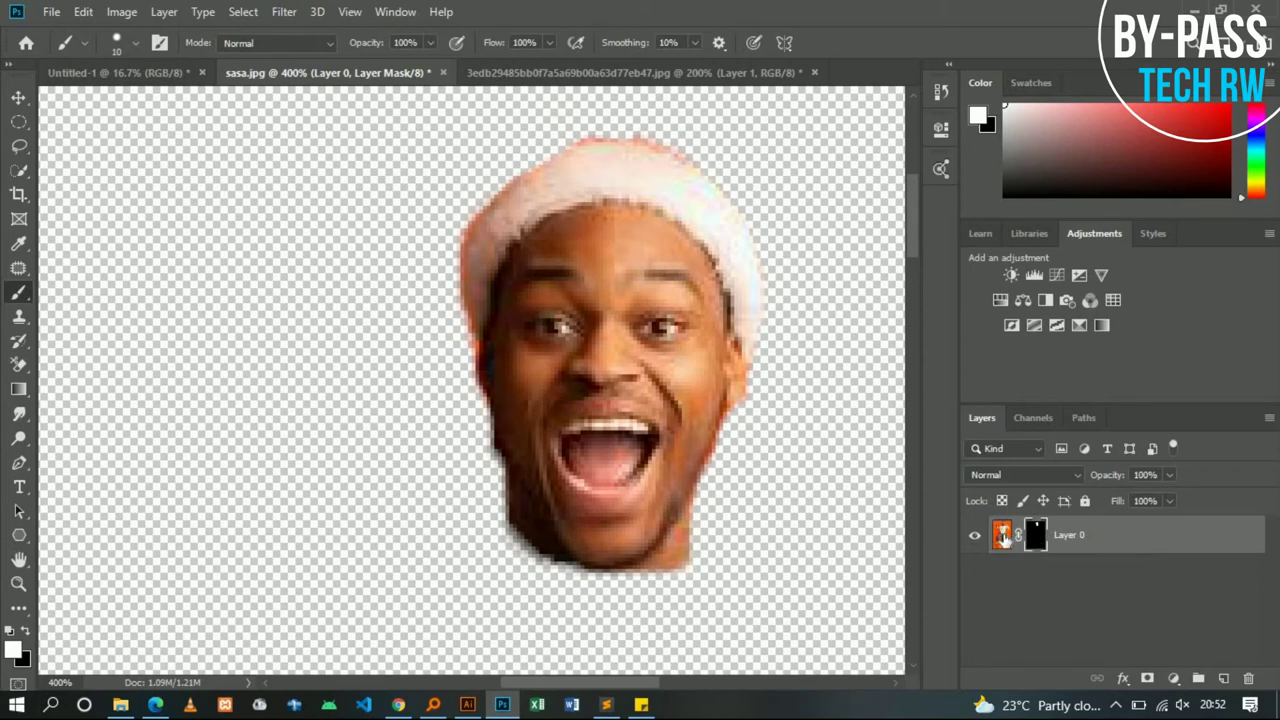
Undo a stray red stroke on the photo layer and make the layer mask active again
{"action": "left_click", "coordinate": [1001, 534]}
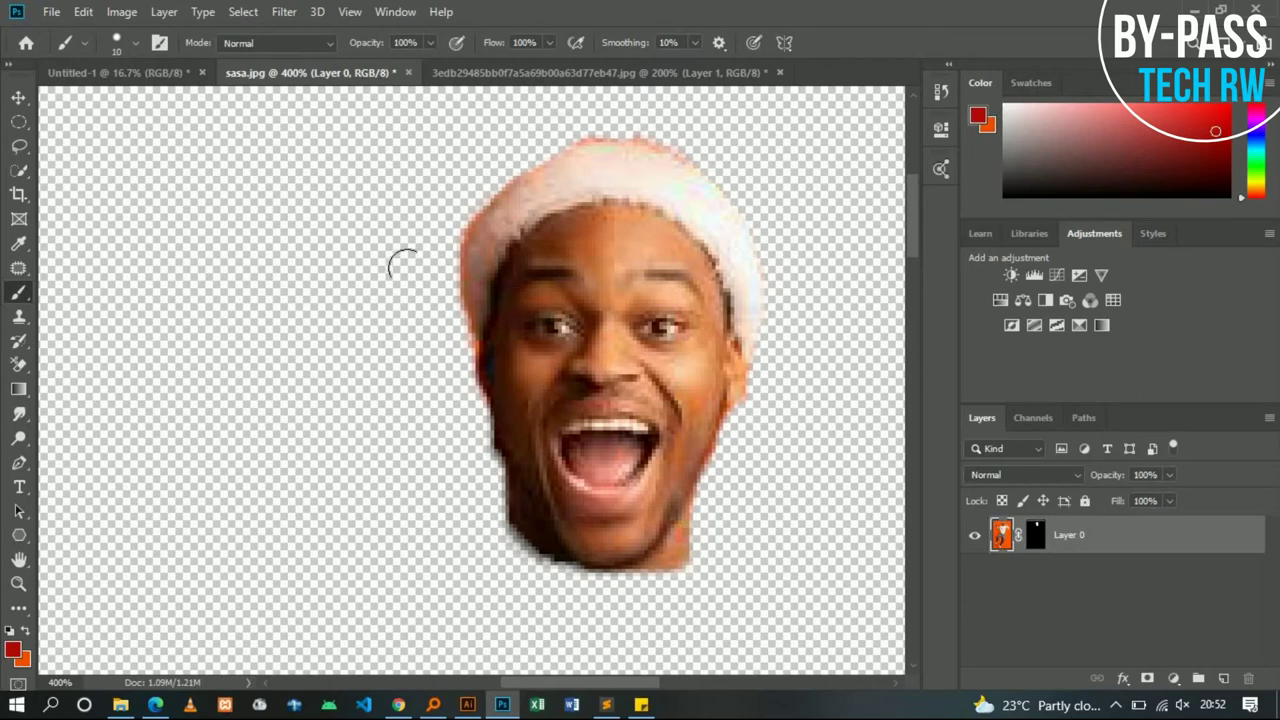
{"action": "mouse_move", "coordinate": [475, 230]}
{"action": "left_mouse_down"}
{"action": "mouse_move", "coordinate": [502, 290]}
{"action": "mouse_move", "coordinate": [584, 342]}
{"action": "mouse_move", "coordinate": [532, 215]}
{"action": "left_mouse_up"}
{"action": "key", "text": "ctrl+z"}
{"action": "key", "text": "ctrl+z"}
{"action": "key", "text": "ctrl+z"}
{"action": "left_click", "coordinate": [1036, 537]}
{"action": "left_click", "coordinate": [758, 216]}
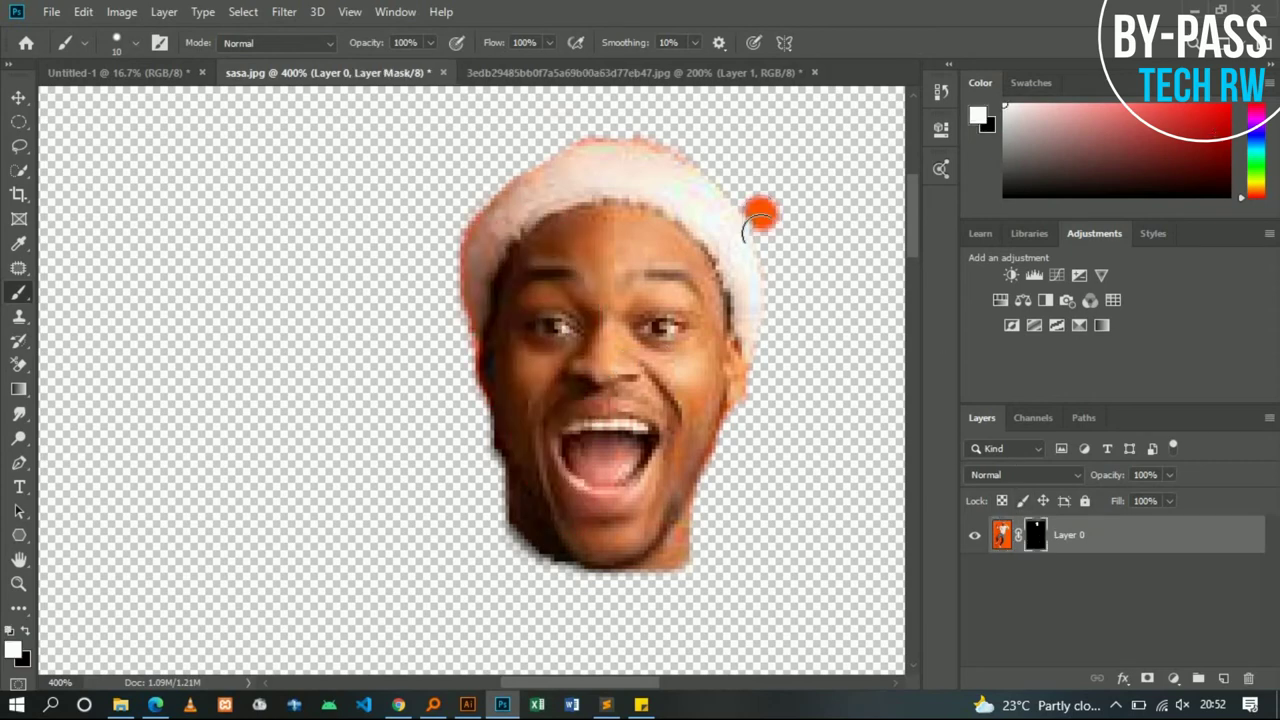
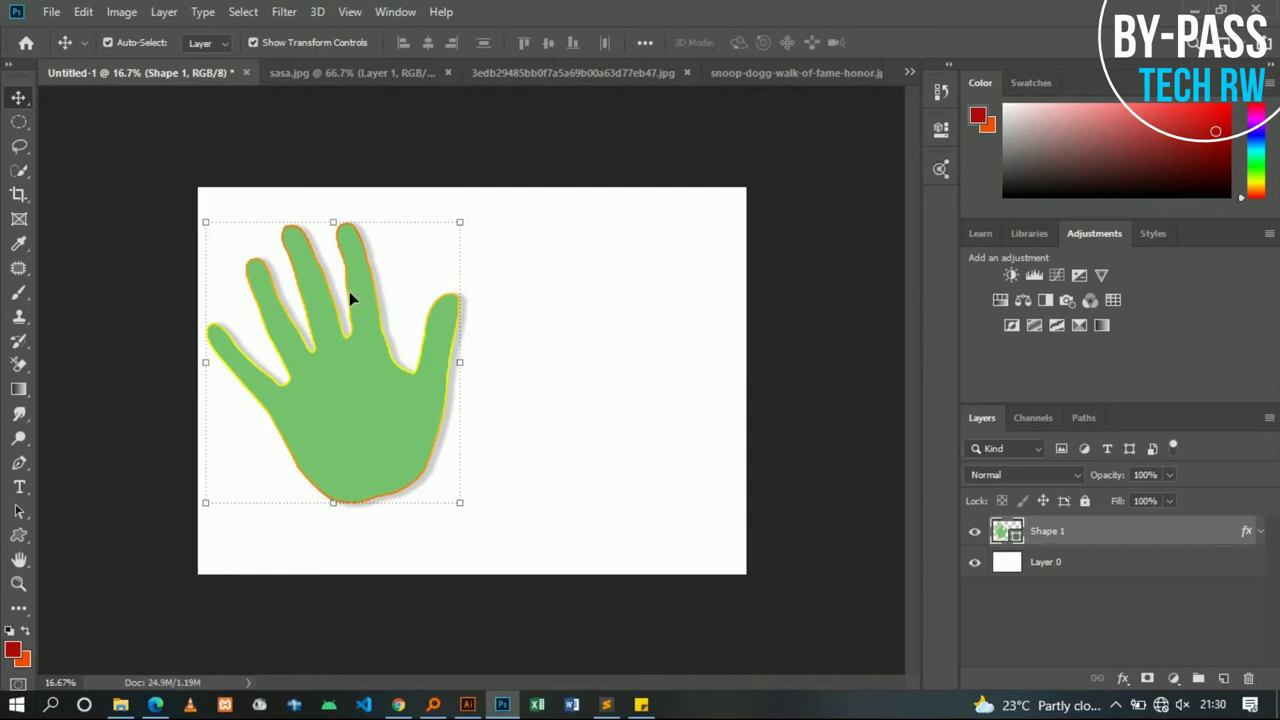
Drag the green hand shape right toward the canvas centre, then select Layer 0
{"action": "left_click_drag", "start_coordinate": [355, 305], "coordinate": [472, 305]}
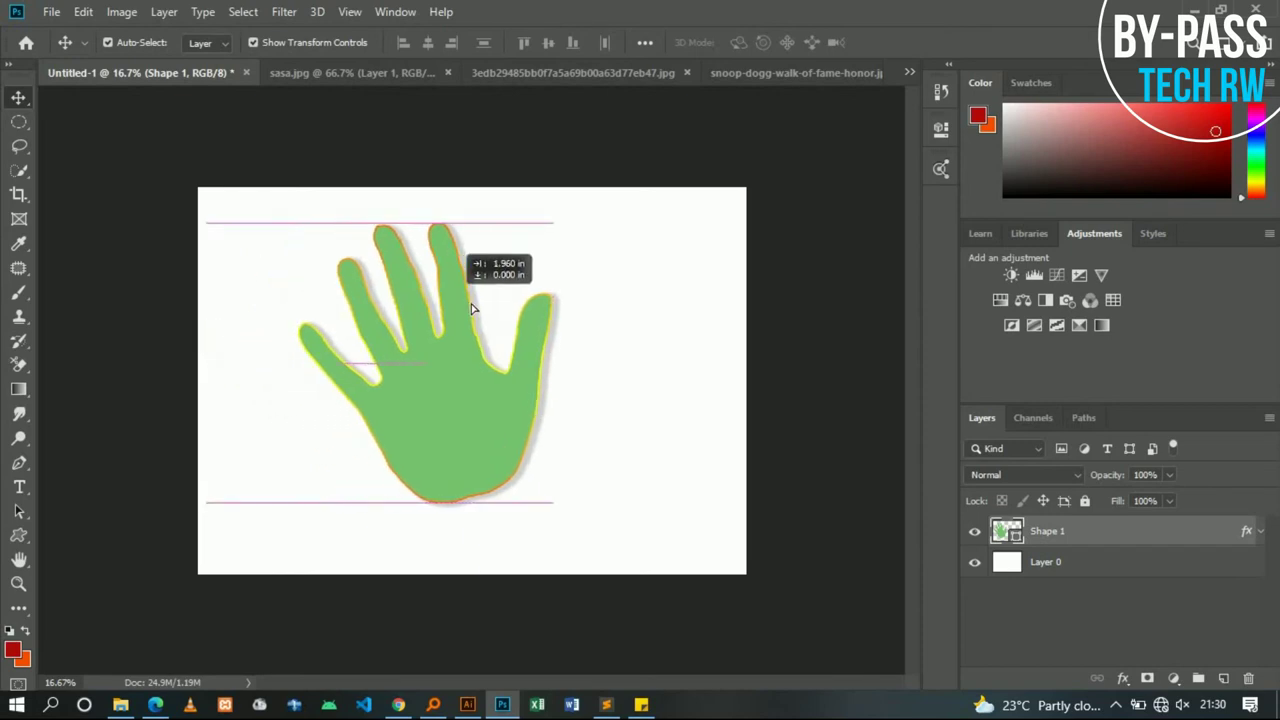
{"action": "left_click_drag", "start_coordinate": [472, 304], "coordinate": [473, 299]}
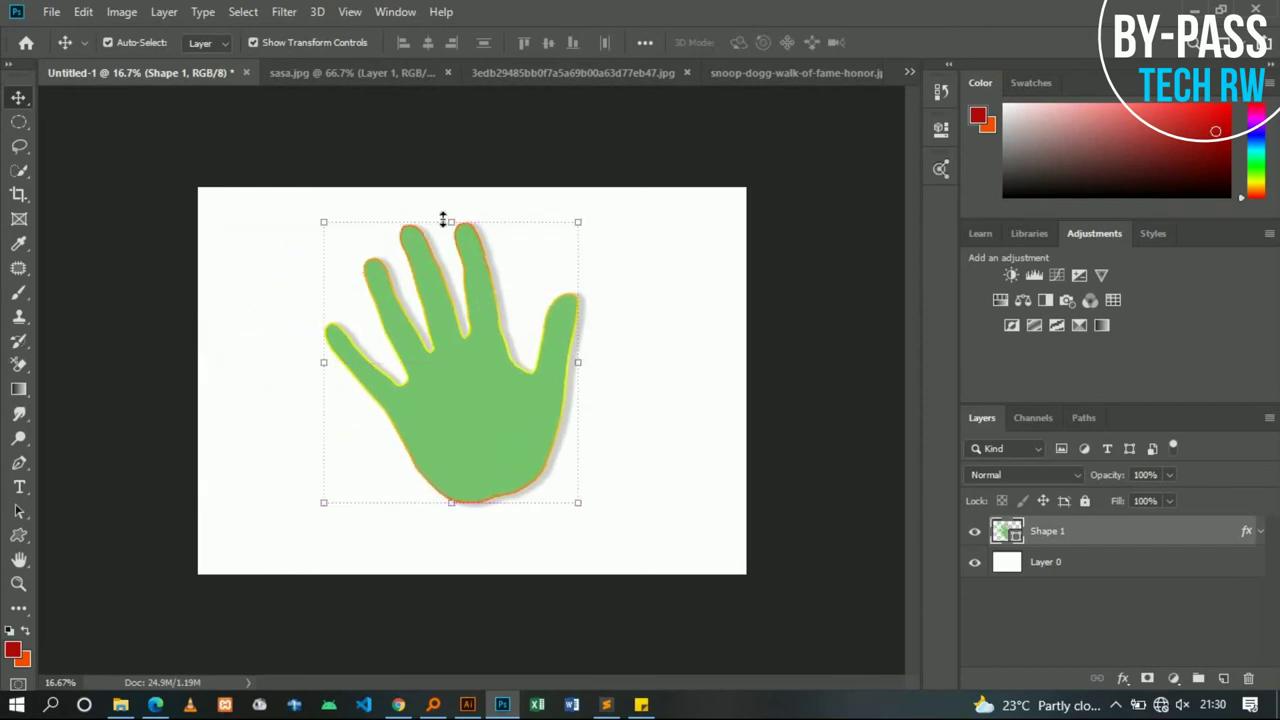
{"action": "key", "text": "ctrl+h"}
{"action": "left_click", "coordinate": [649, 206]}
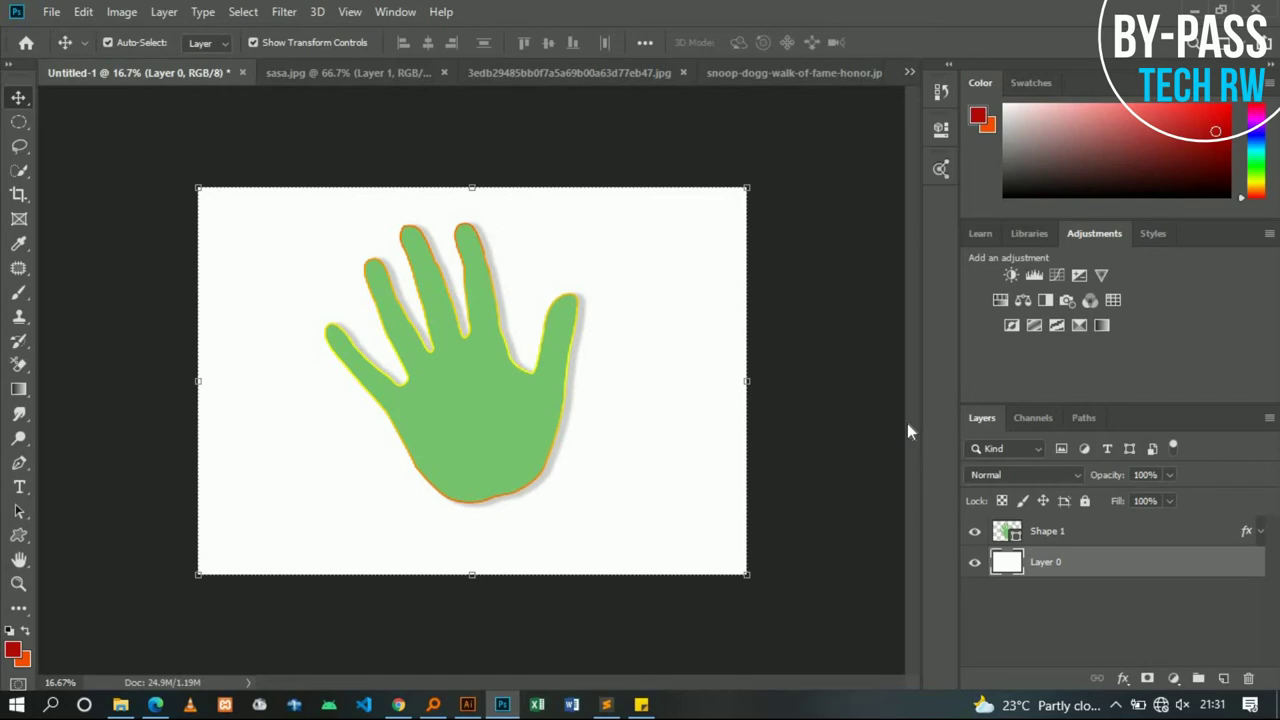
Delete the stray Layer 2 patch and the MY DREAMS text layer from the open photos
{"action": "left_click", "coordinate": [378, 75]}
{"action": "left_click", "coordinate": [436, 107]}
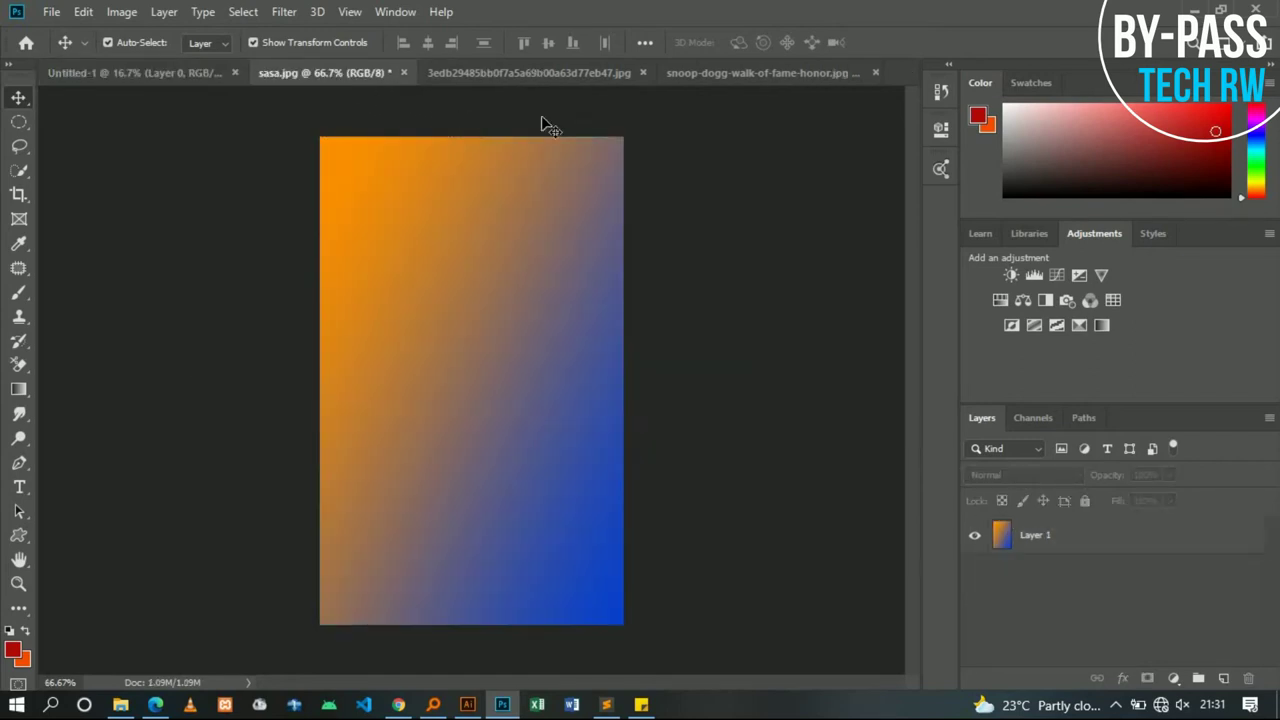
{"action": "left_click", "coordinate": [585, 75]}
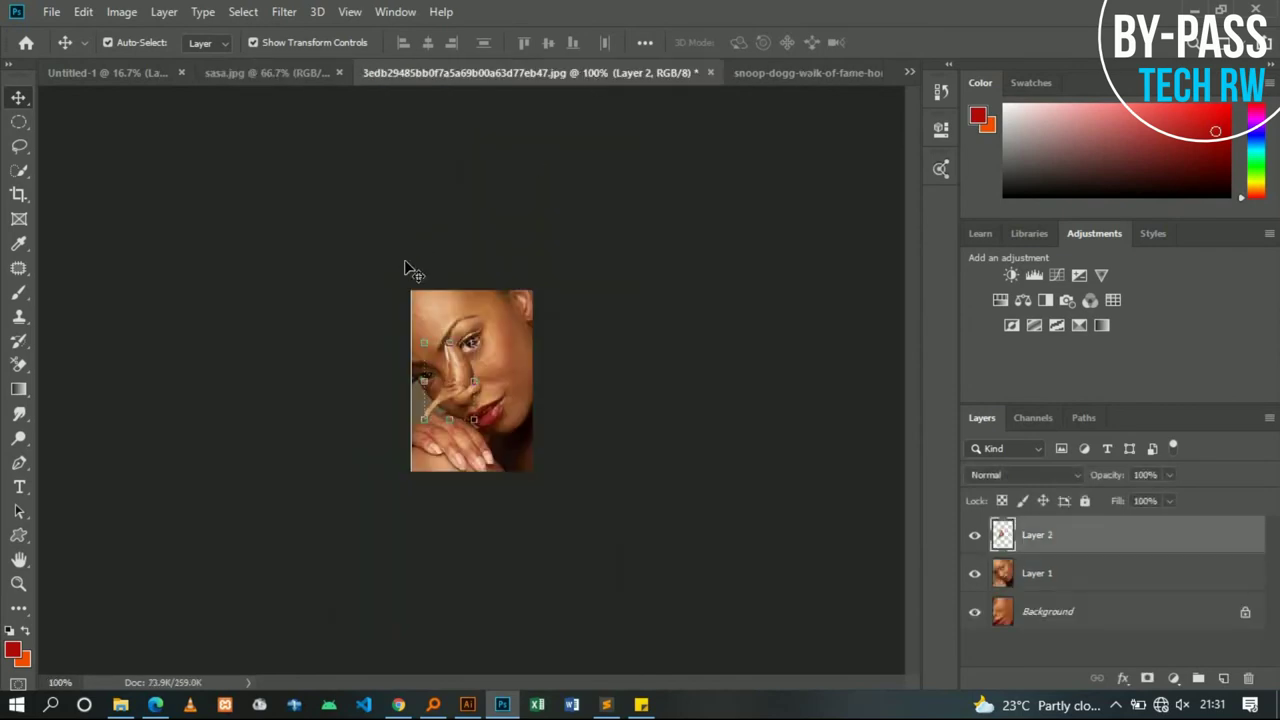
{"action": "key", "text": "Delete"}
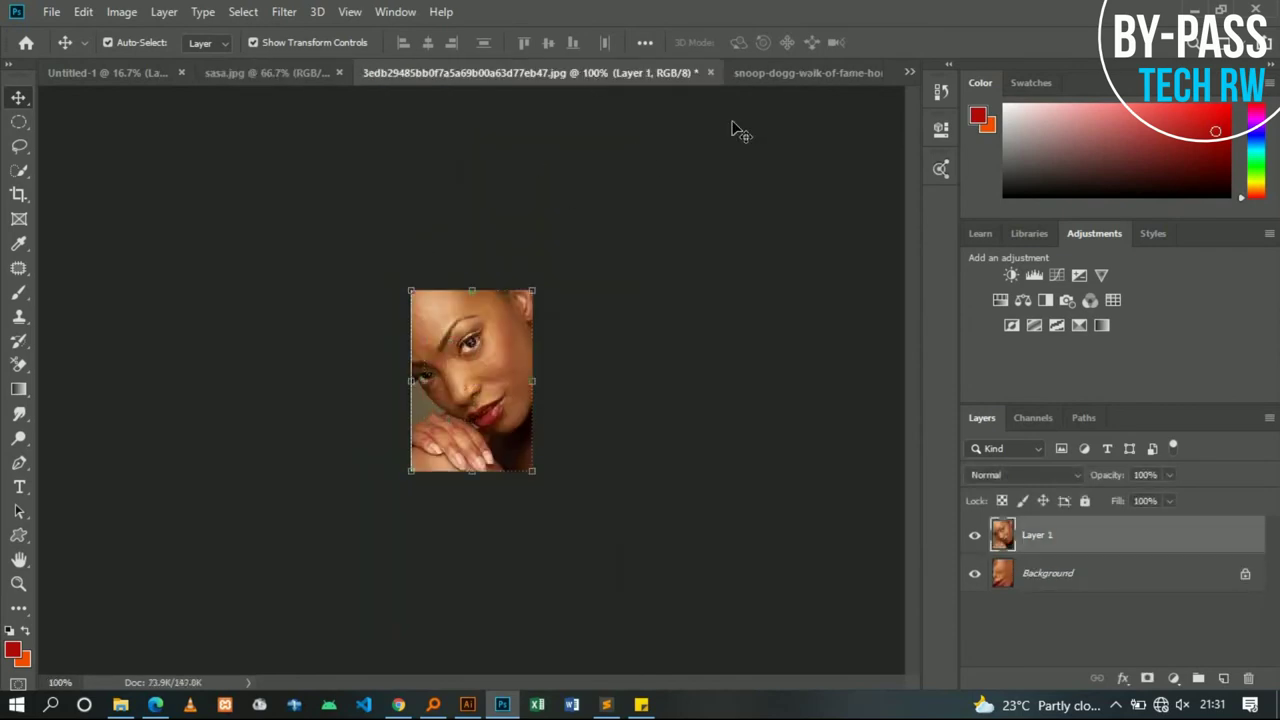
{"action": "left_click", "coordinate": [766, 76]}
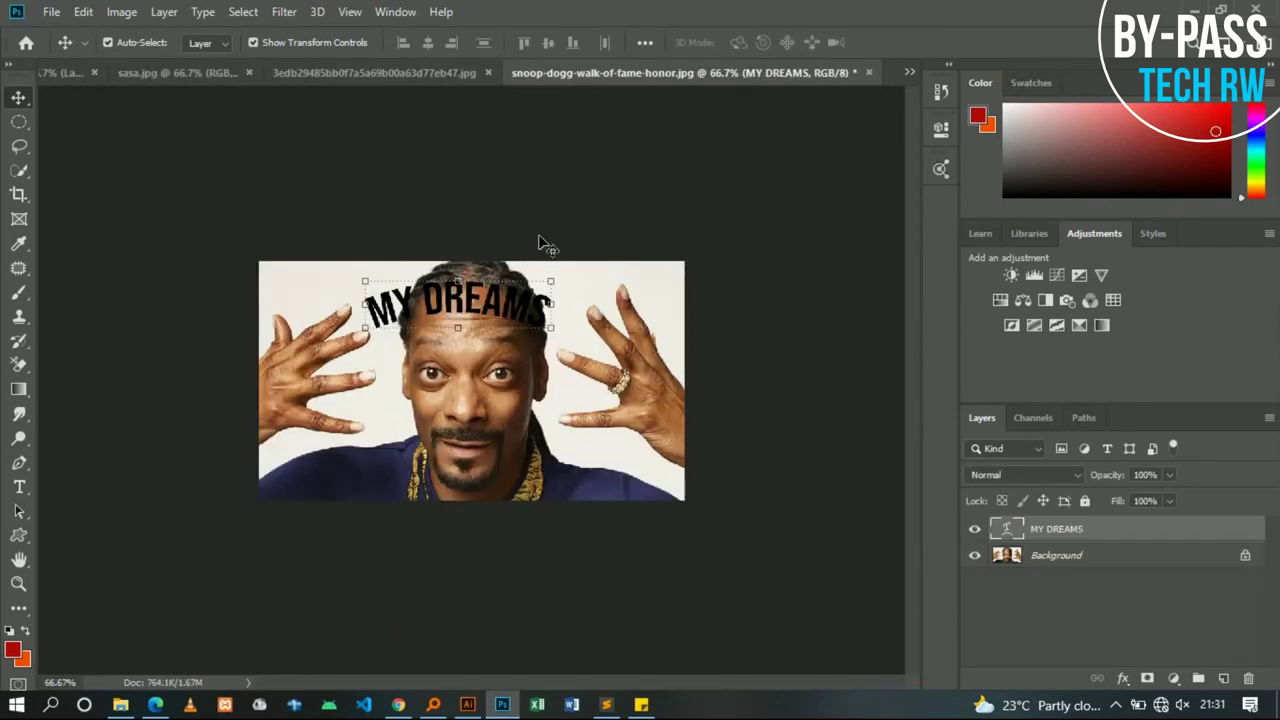
{"action": "key", "text": "Delete"}
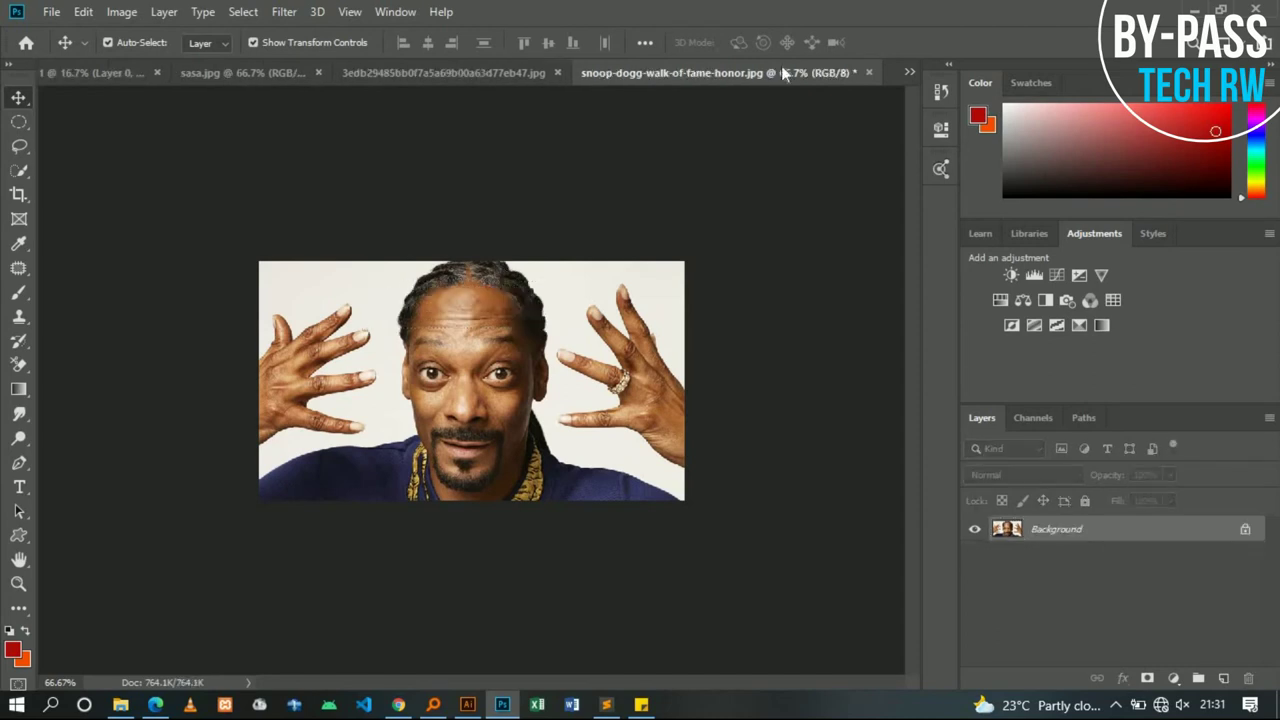
Close the Snoop Dogg and face photo documents without saving, returning to Untitled-1
{"action": "left_click", "coordinate": [868, 76]}
{"action": "left_click", "coordinate": [620, 282]}
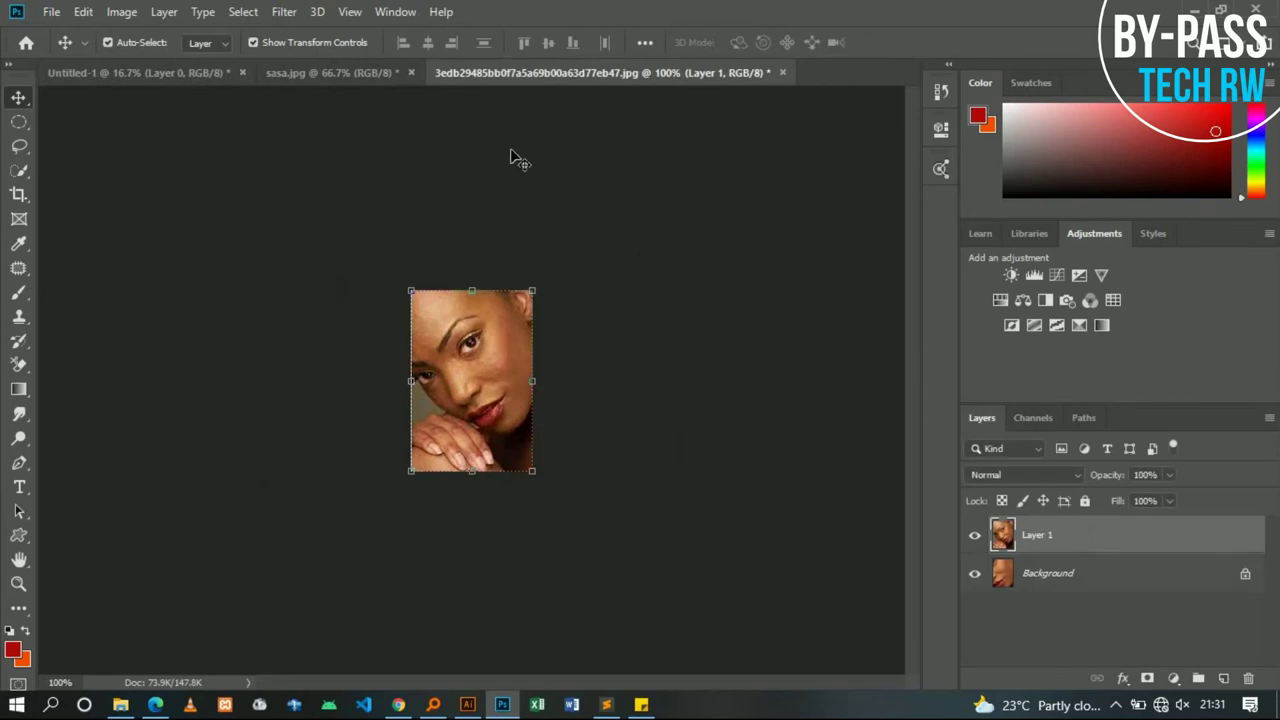
{"action": "left_click", "coordinate": [785, 72]}
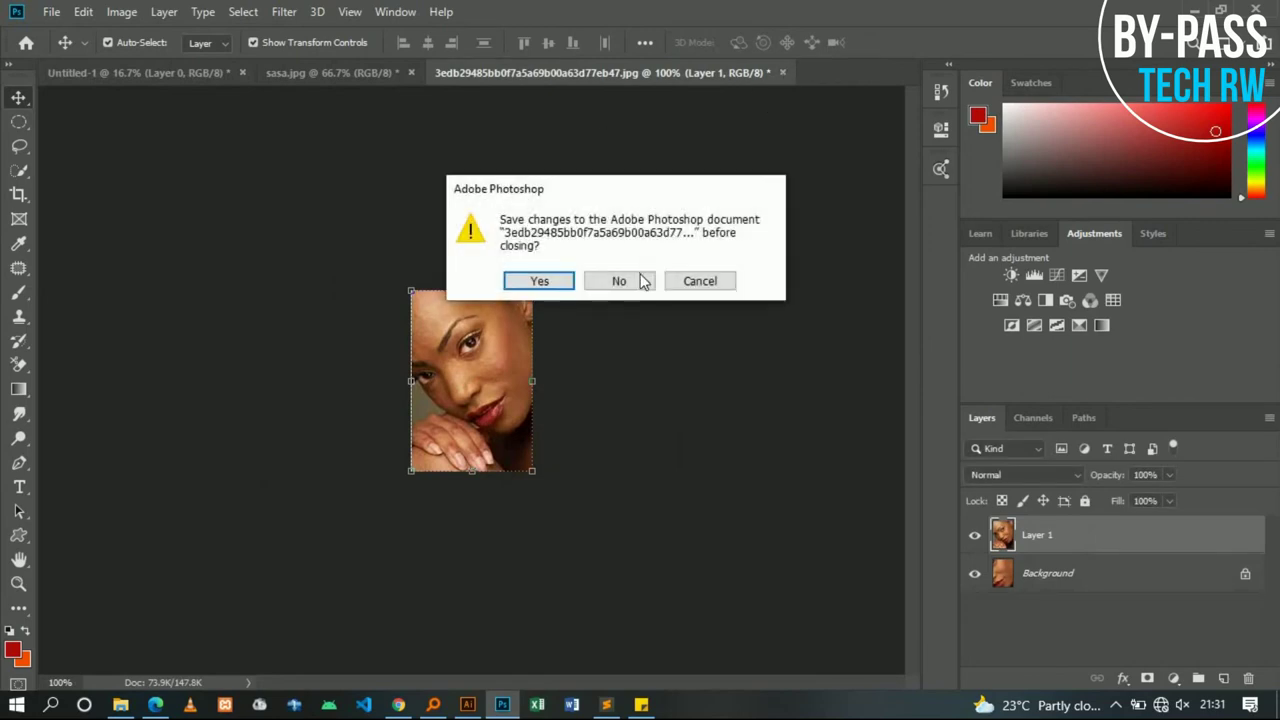
{"action": "left_click", "coordinate": [622, 281]}
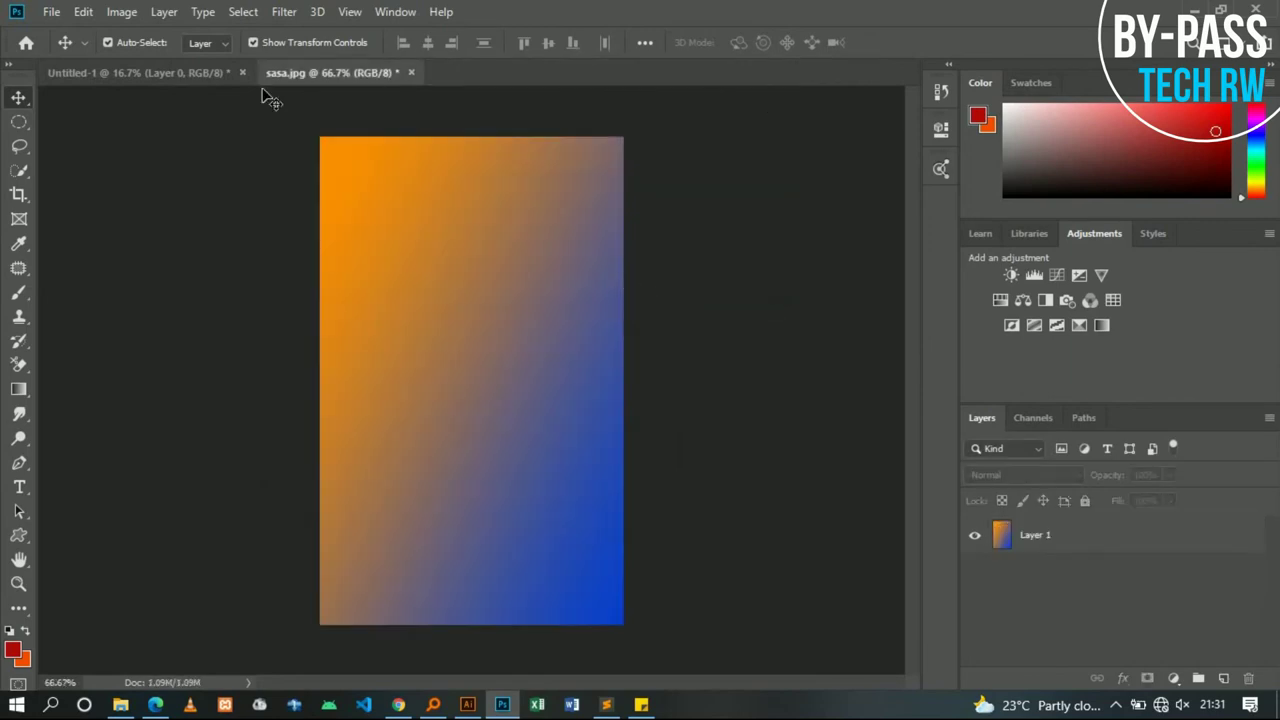
{"action": "left_click", "coordinate": [229, 77]}
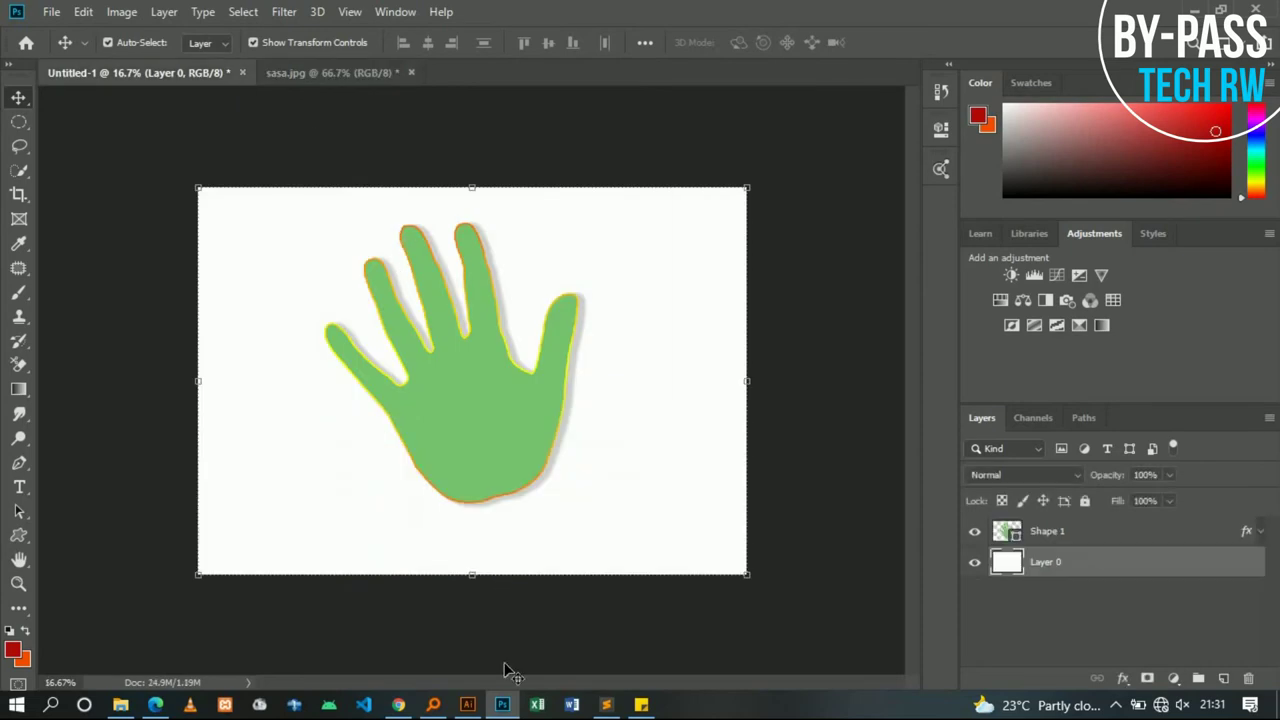
Preview sasa.jpg from the samples folder and drag it toward Photoshop
{"action": "left_click", "coordinate": [502, 704]}
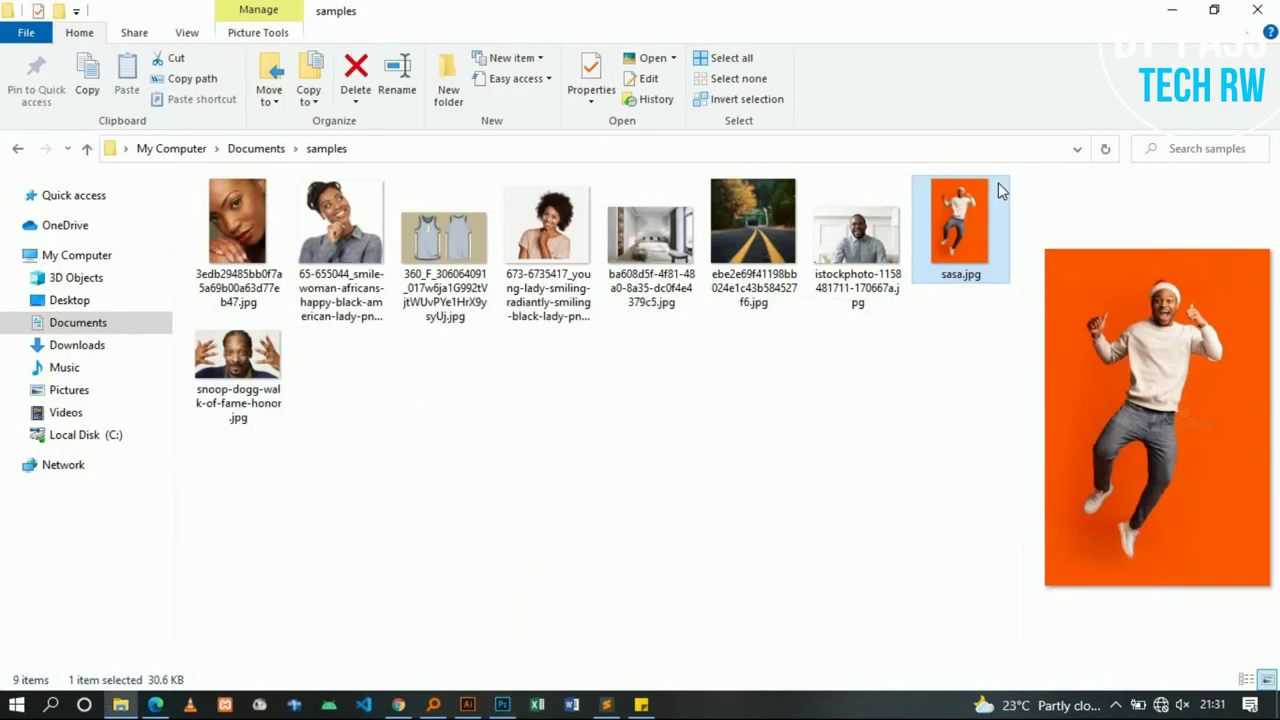
{"action": "double_click", "coordinate": [960, 222]}
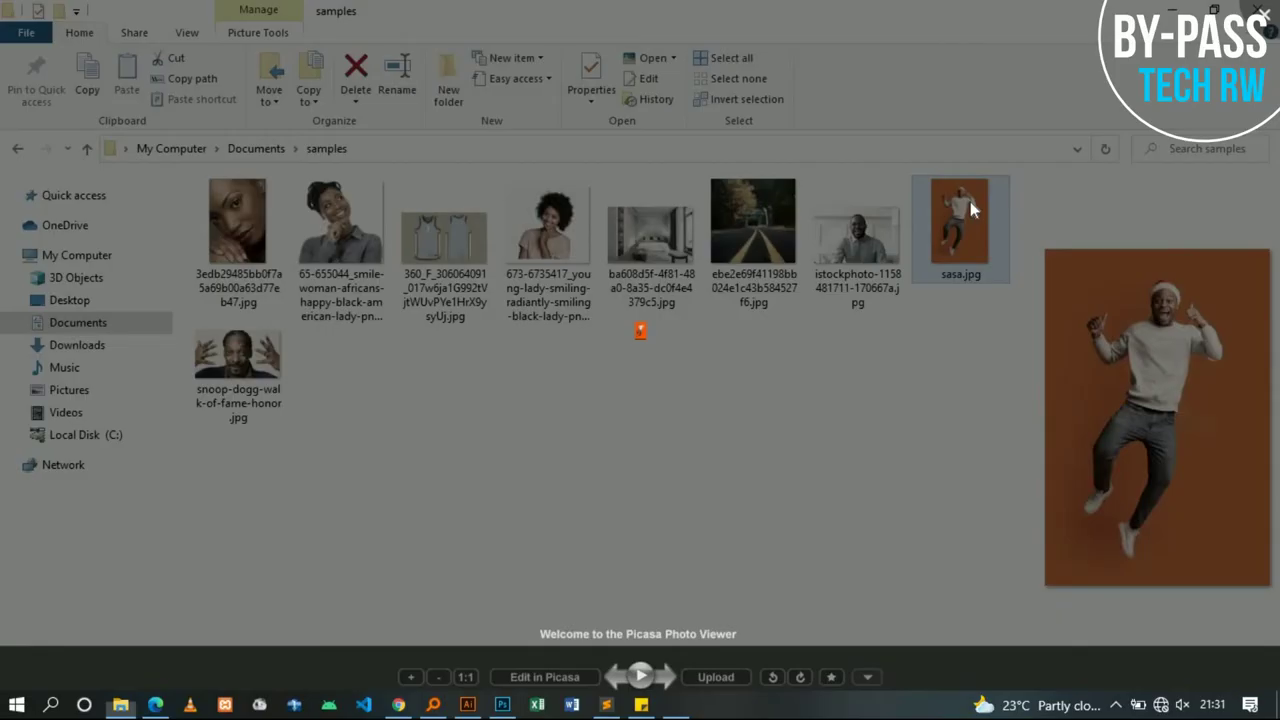
{"action": "left_click", "coordinate": [967, 205]}
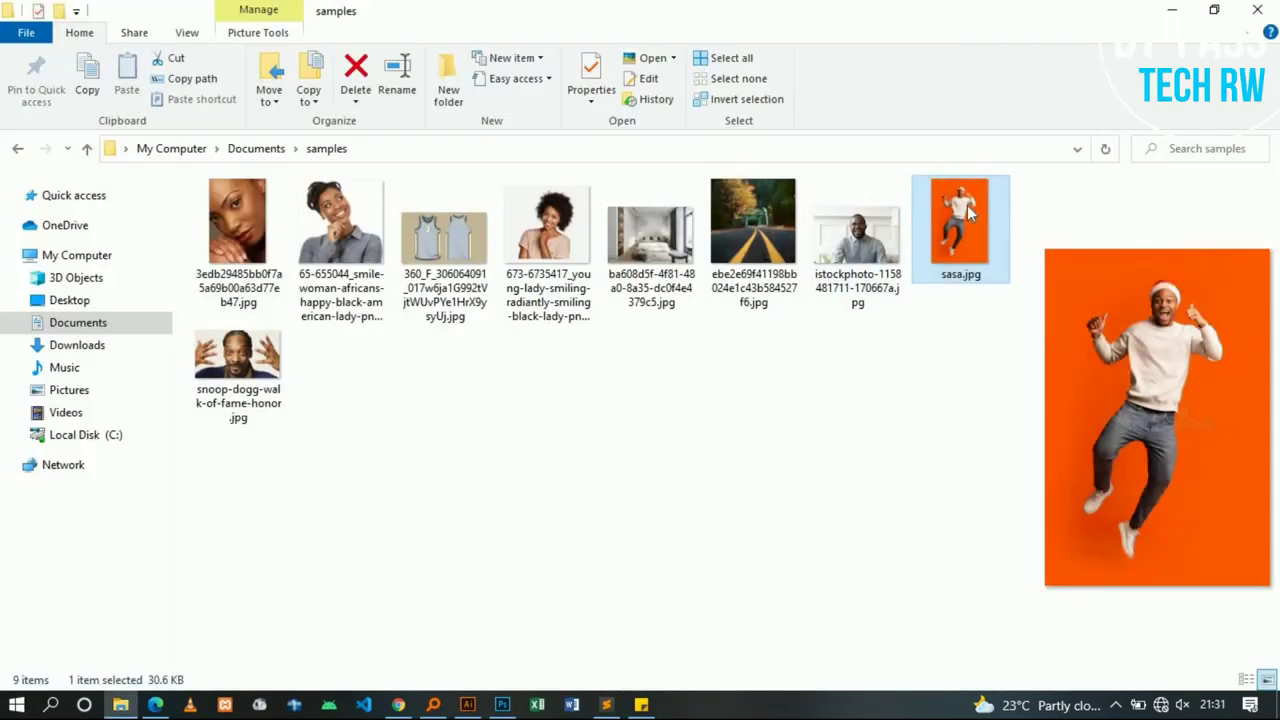
{"action": "left_click_drag", "start_coordinate": [523, 670], "coordinate": [450, 62]}
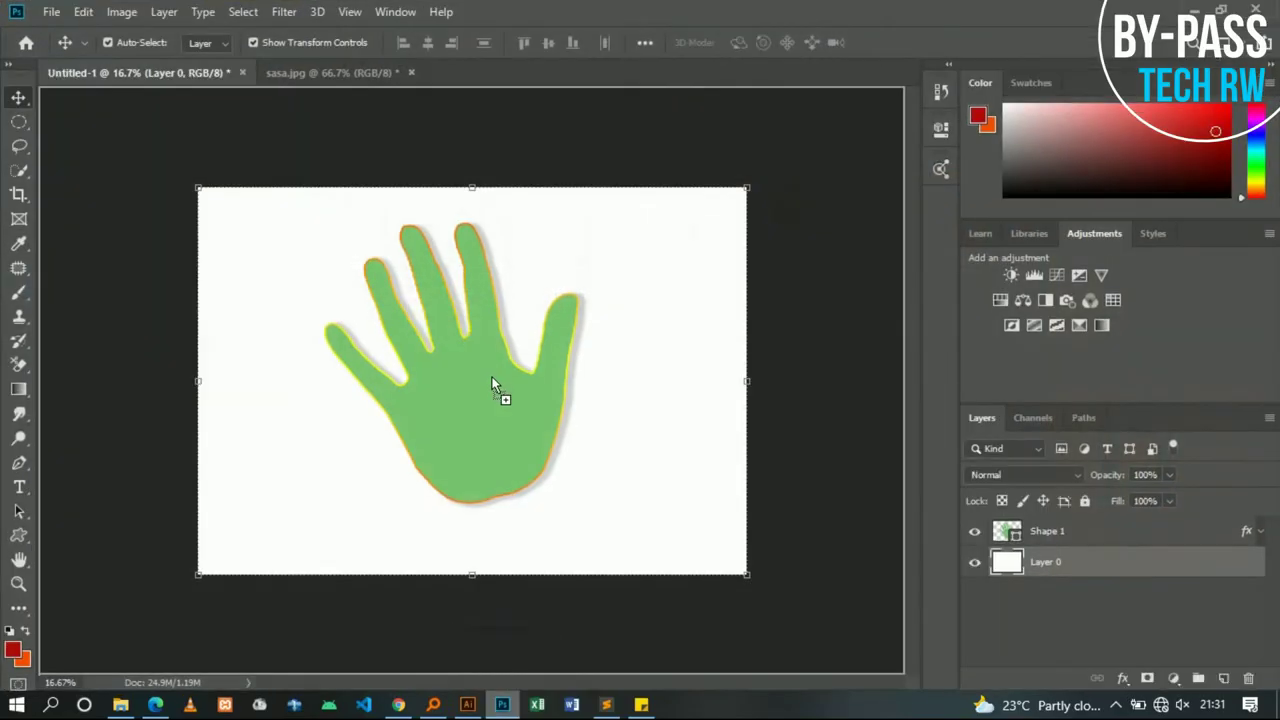
Close the old gradient sasa.jpg document without saving
{"action": "left_click_drag", "start_coordinate": [451, 66], "coordinate": [462, 66]}
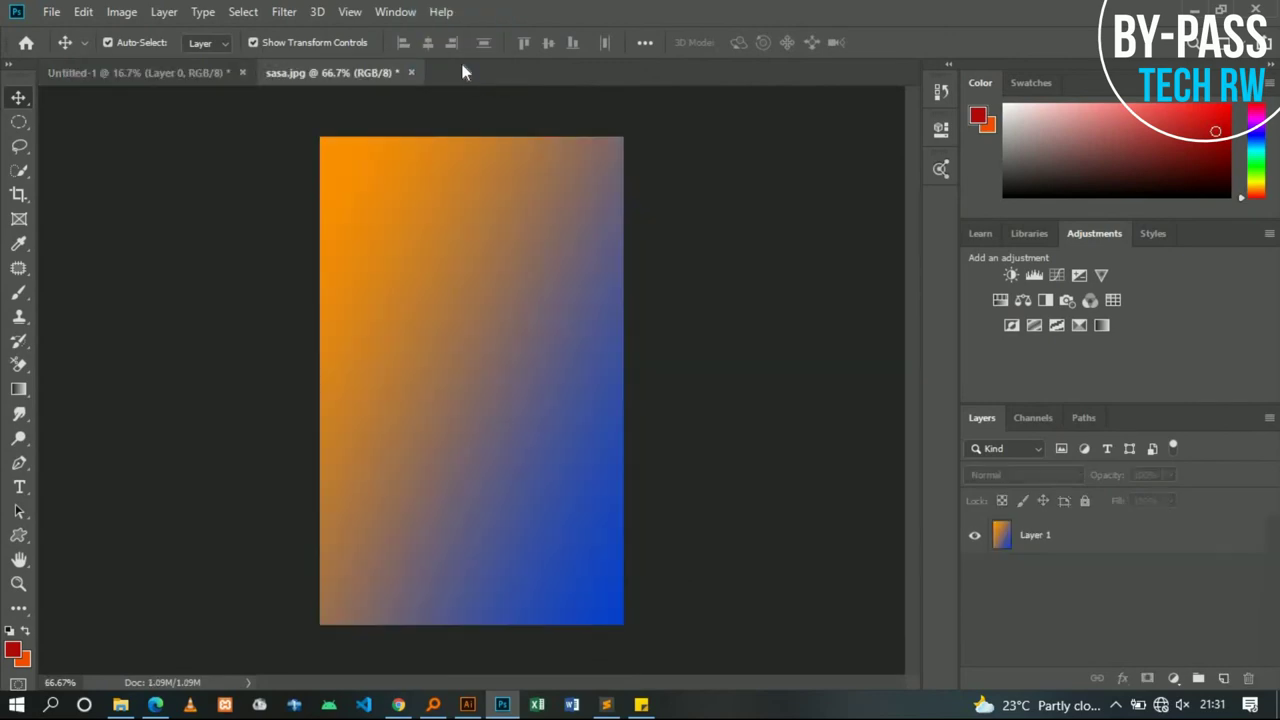
{"action": "left_click", "coordinate": [409, 72]}
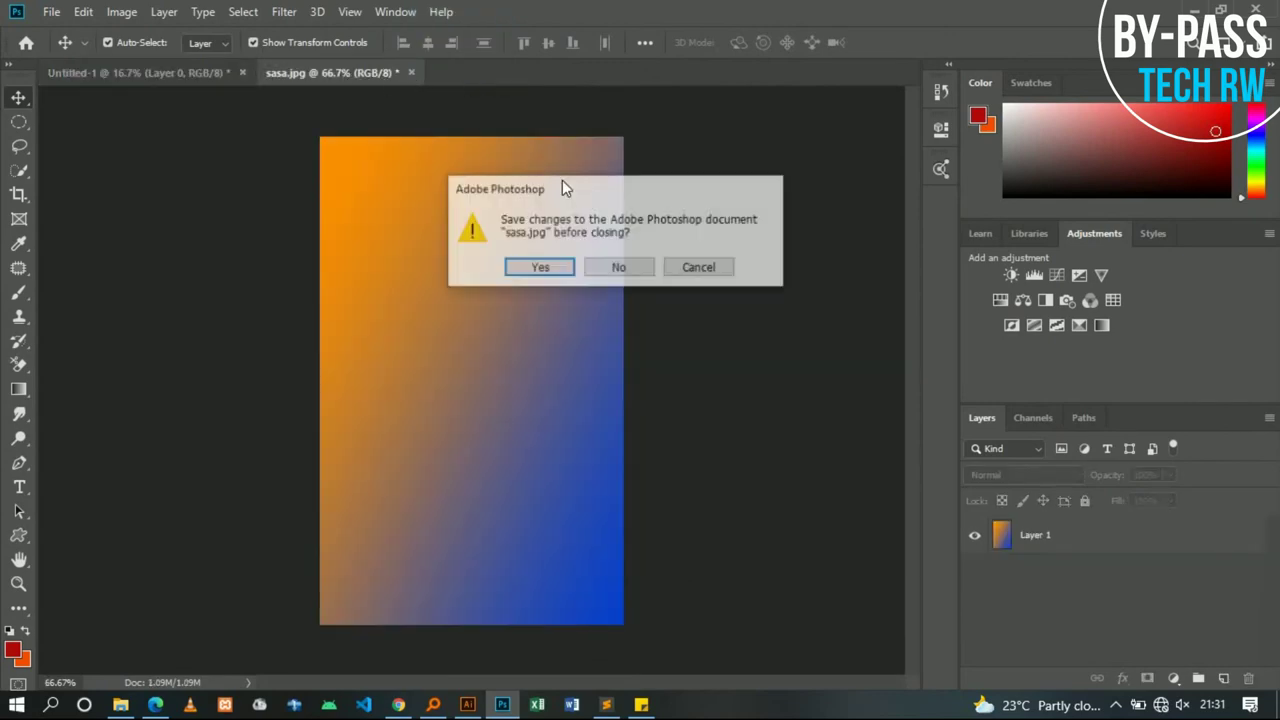
{"action": "left_click", "coordinate": [624, 272]}
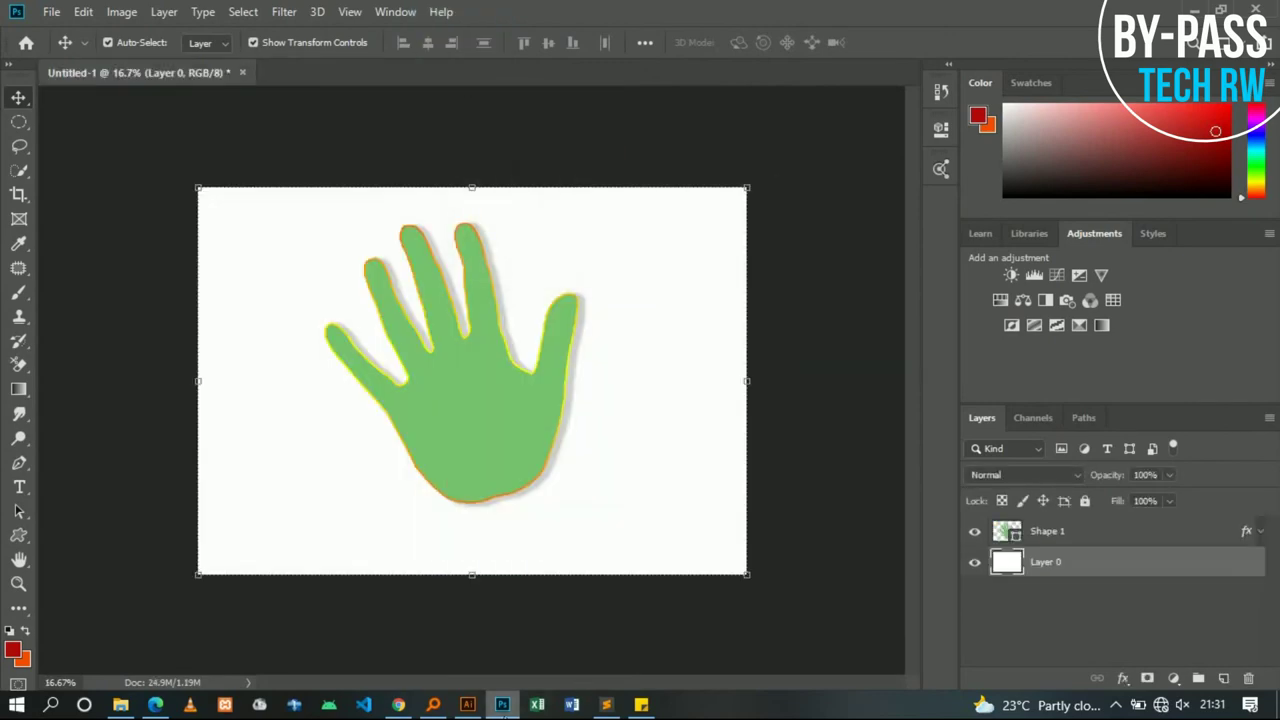
Open the jumping-man sasa.jpg from File Explorer and pick the Quick Selection tool
{"action": "left_click", "coordinate": [502, 704]}
{"action": "left_click_drag", "start_coordinate": [945, 228], "coordinate": [503, 708]}
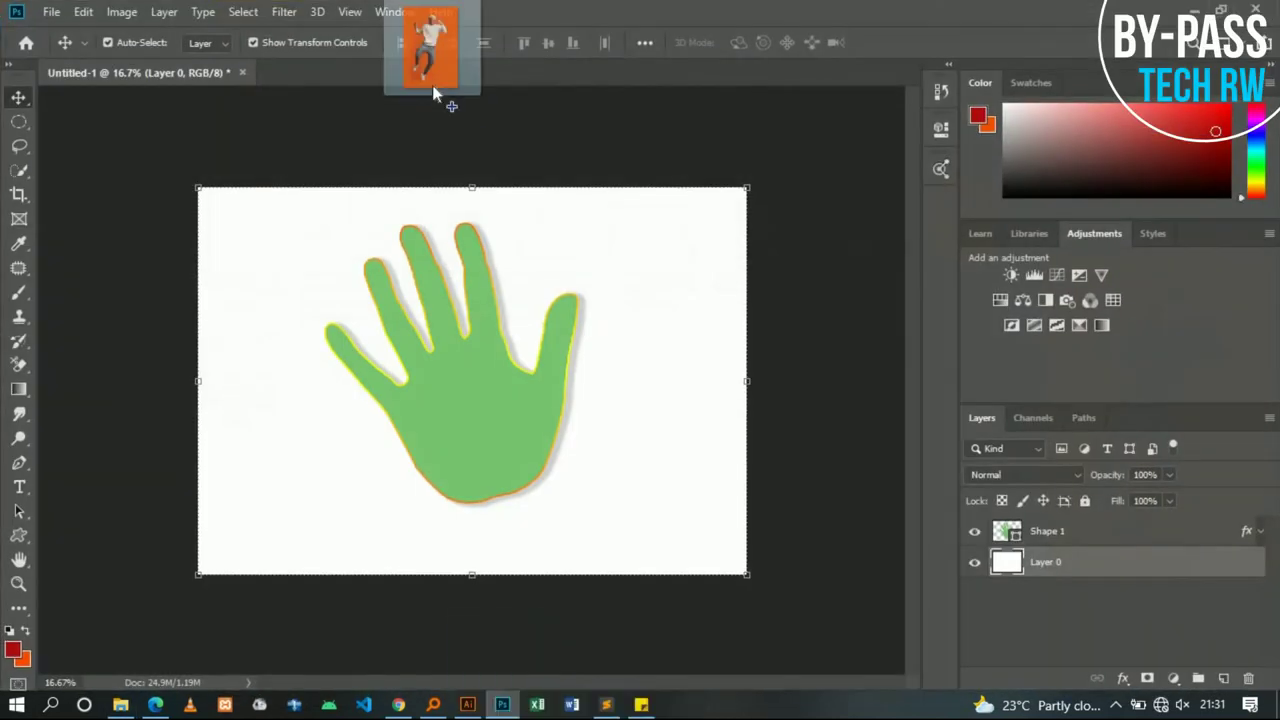
{"action": "left_click_drag", "start_coordinate": [503, 708], "coordinate": [432, 67]}
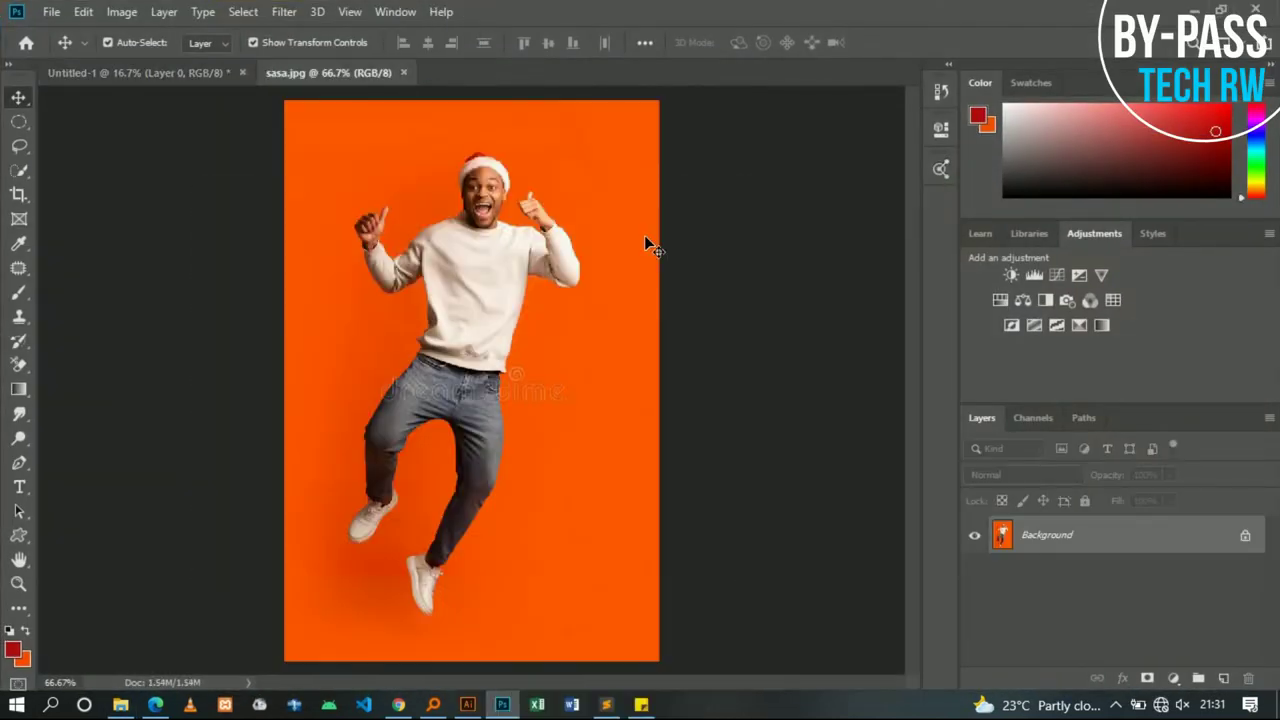
{"action": "scroll", "coordinate": [645, 241], "scroll_direction": "up", "scroll_amount": 1}
{"action": "scroll", "coordinate": [645, 241], "scroll_direction": "down", "scroll_amount": 2}
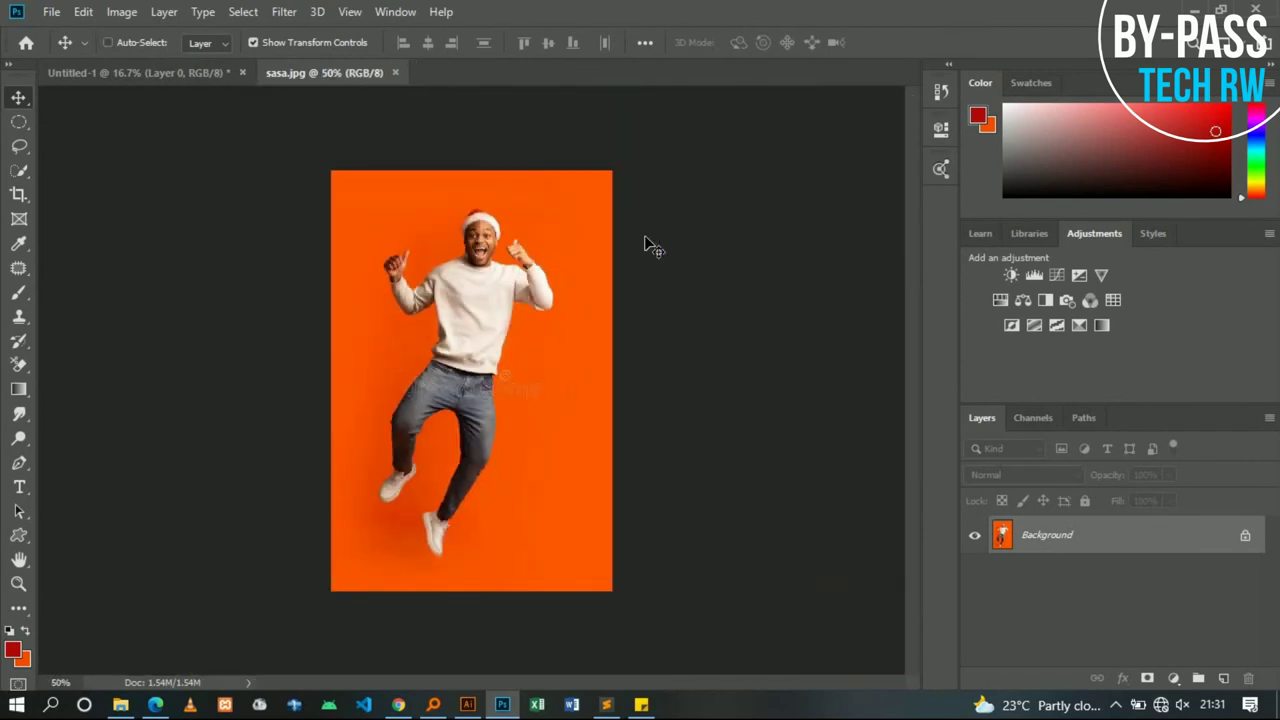
{"action": "left_click", "coordinate": [18, 173]}
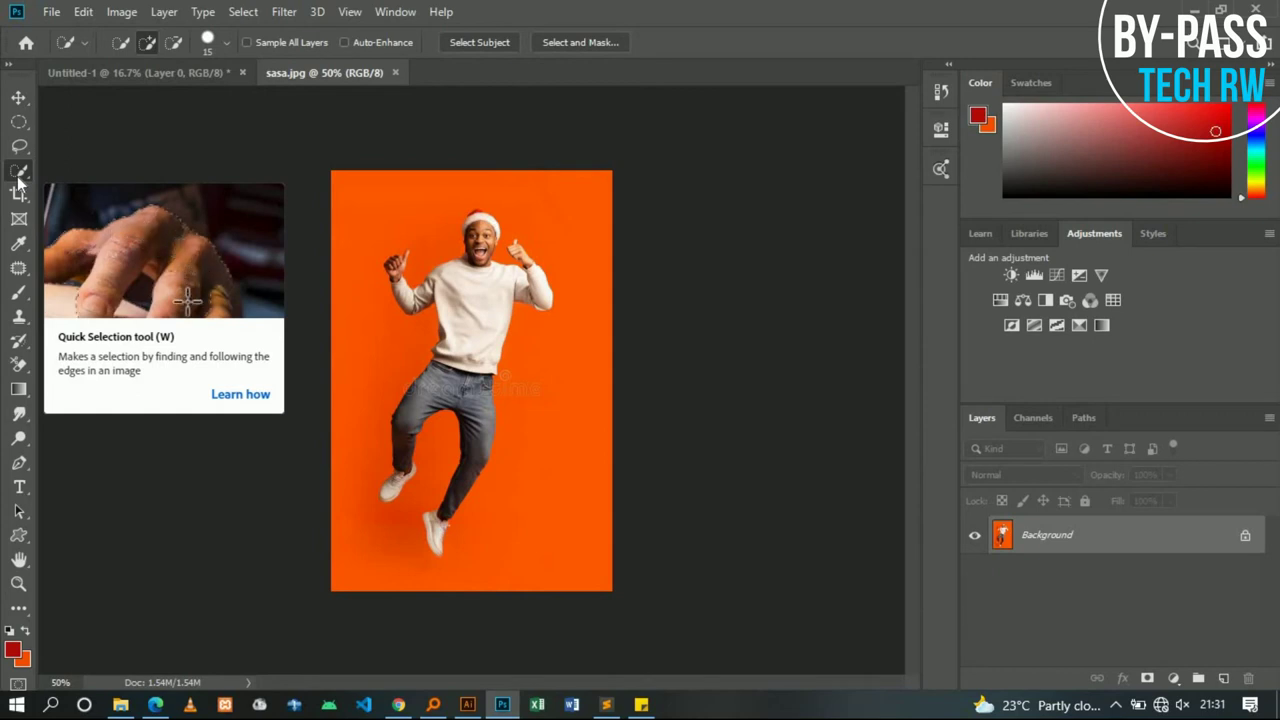
Try an automatic selection of the jumping man, check it zoomed in, then deselect
{"action": "left_click", "coordinate": [482, 40]}
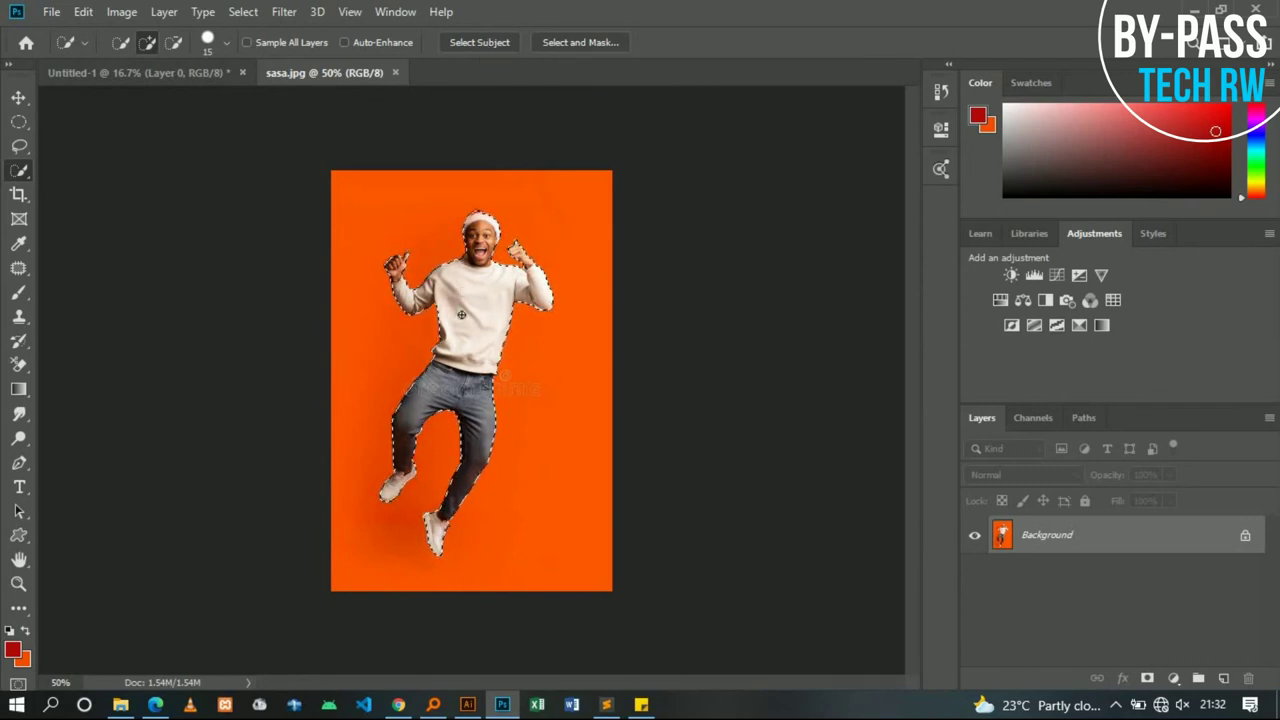
{"action": "key", "text": "ctrl+plus"}
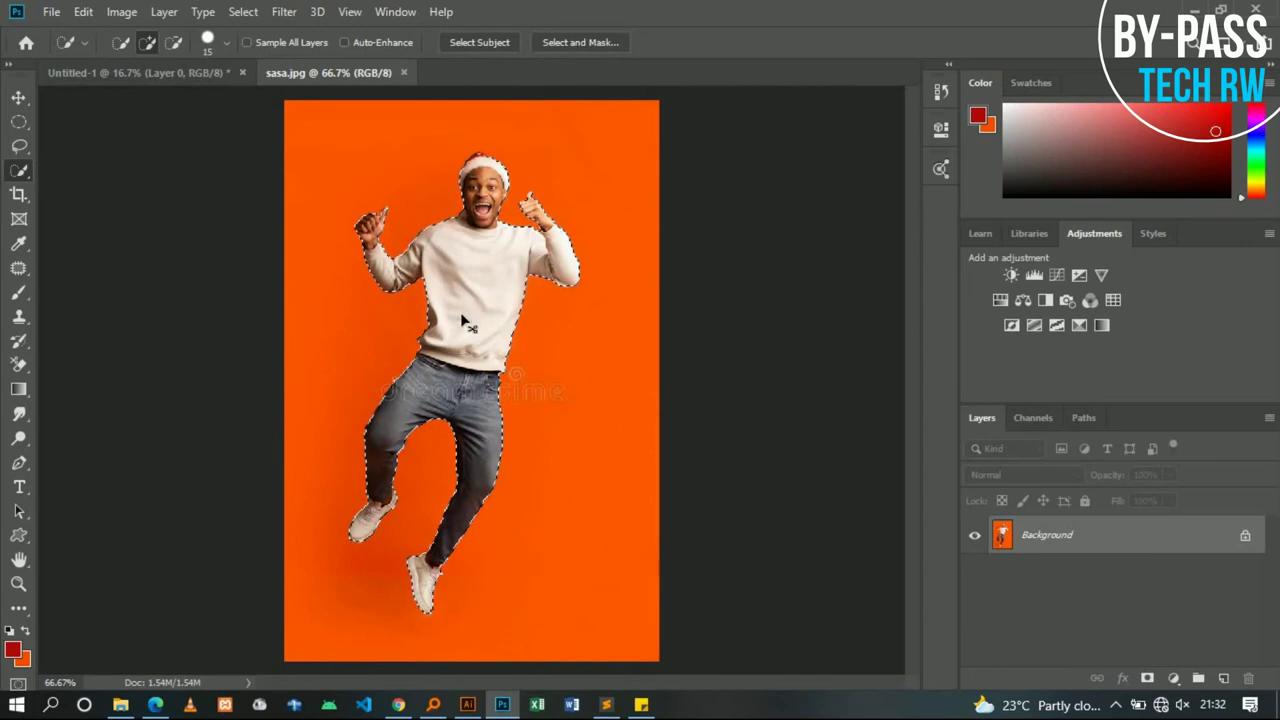
{"action": "key", "text": "ctrl+plus"}
{"action": "key", "text": "ctrl+minus"}
{"action": "key", "text": "ctrl+d"}
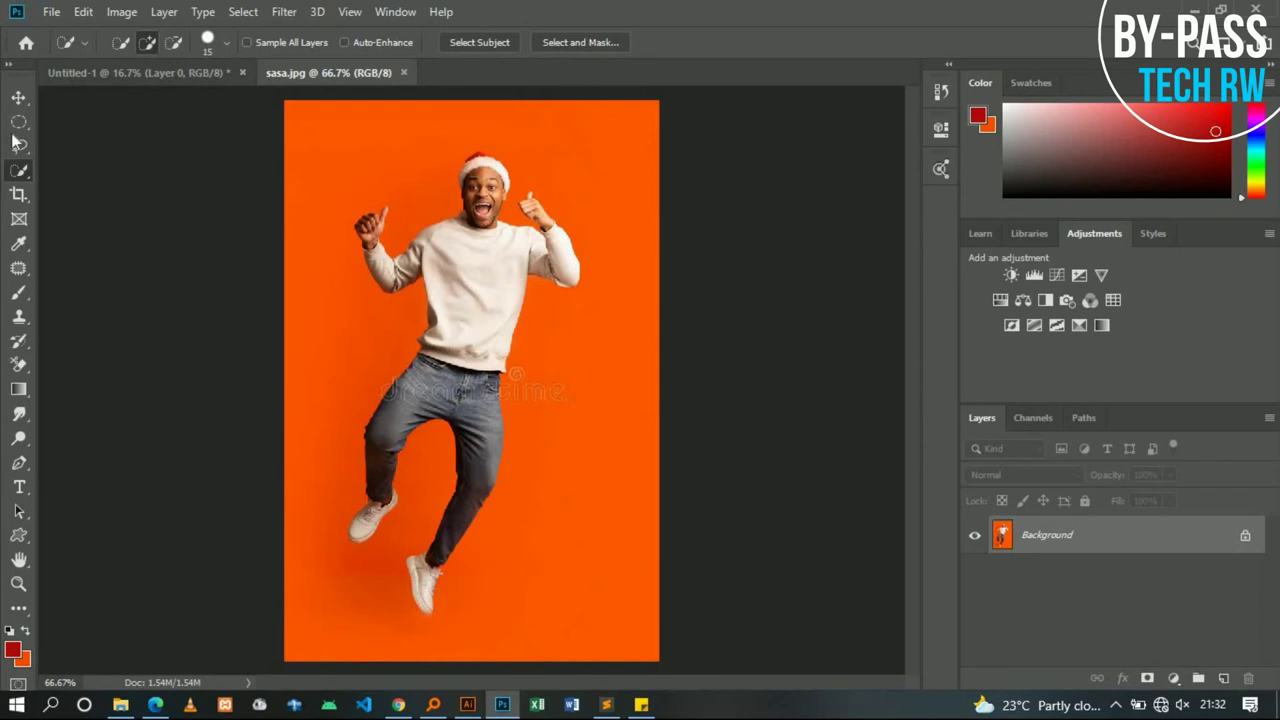
{"action": "left_click", "coordinate": [498, 44]}
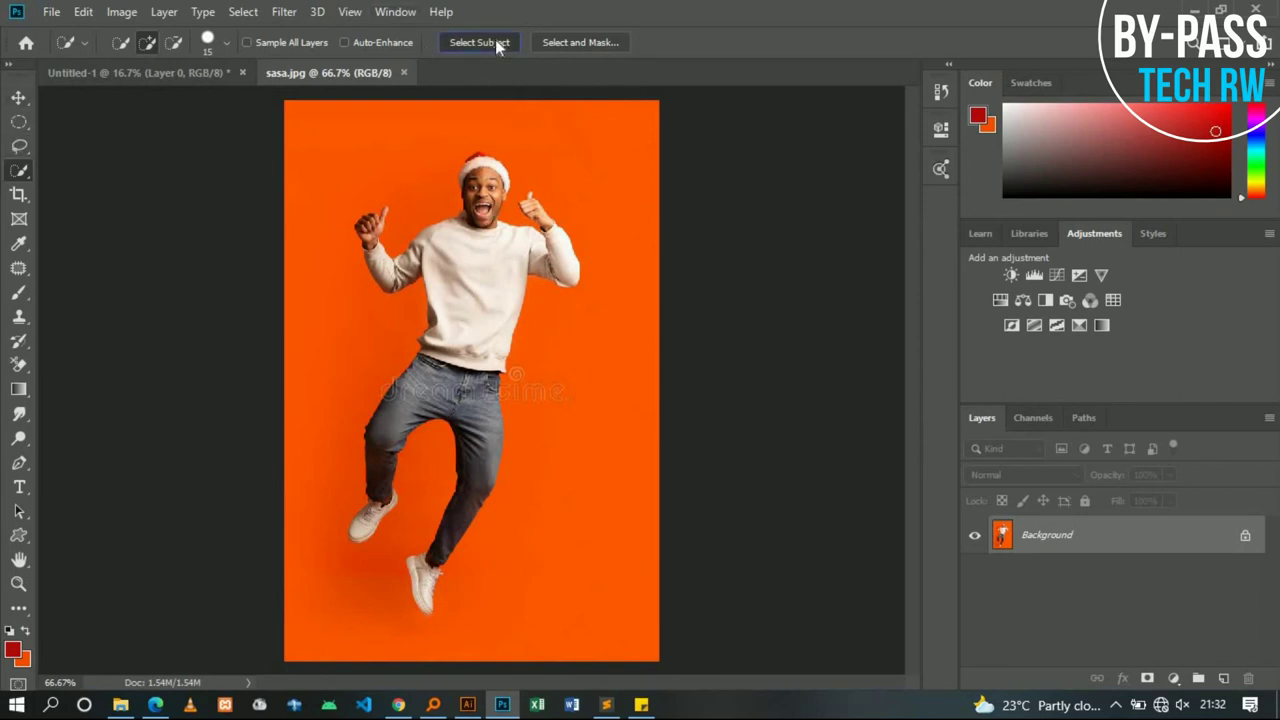
Switch from the Lasso back to Quick Selection and show its Magic Wand alternative
{"action": "left_click", "coordinate": [22, 147]}
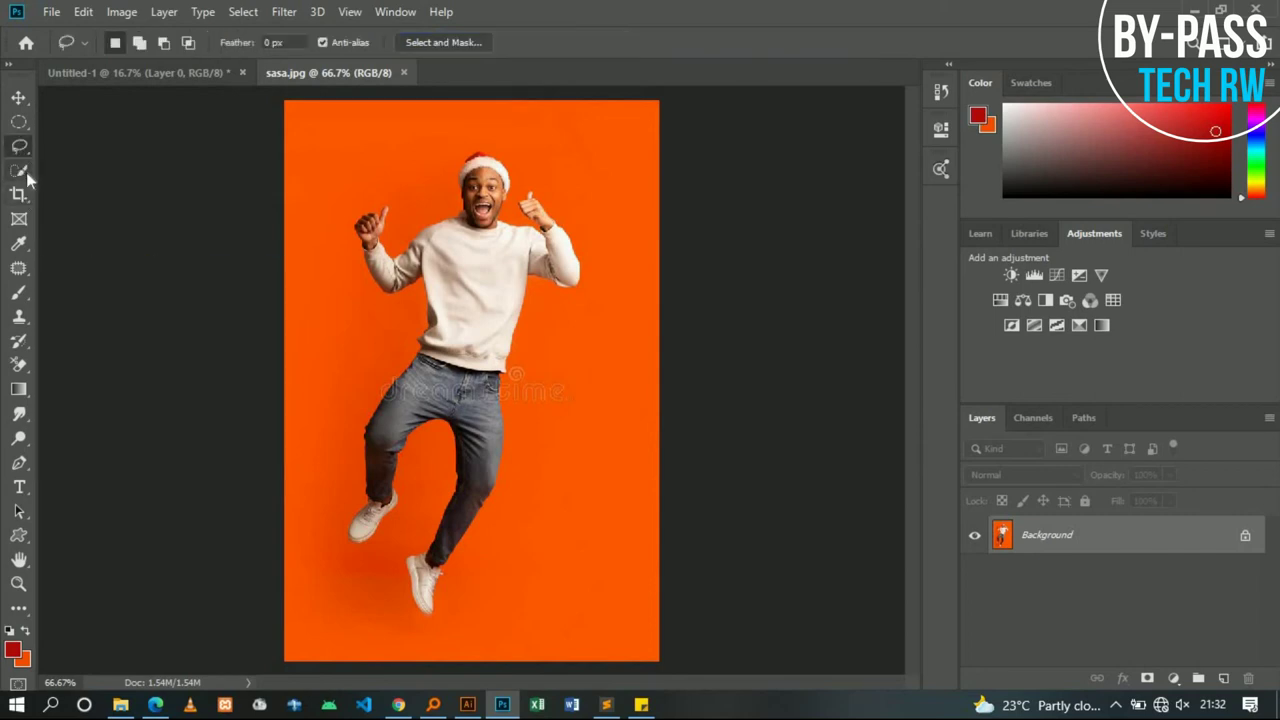
{"action": "left_click", "coordinate": [25, 171]}
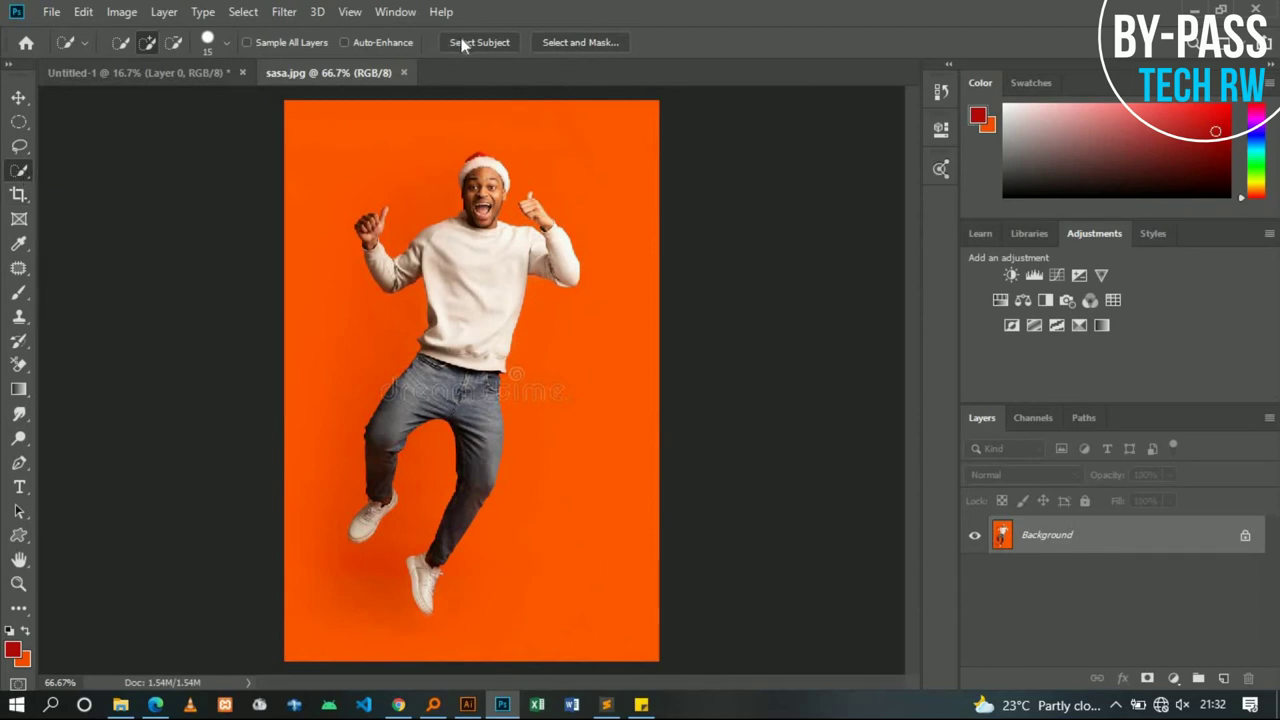
{"action": "right_click", "coordinate": [16, 174]}
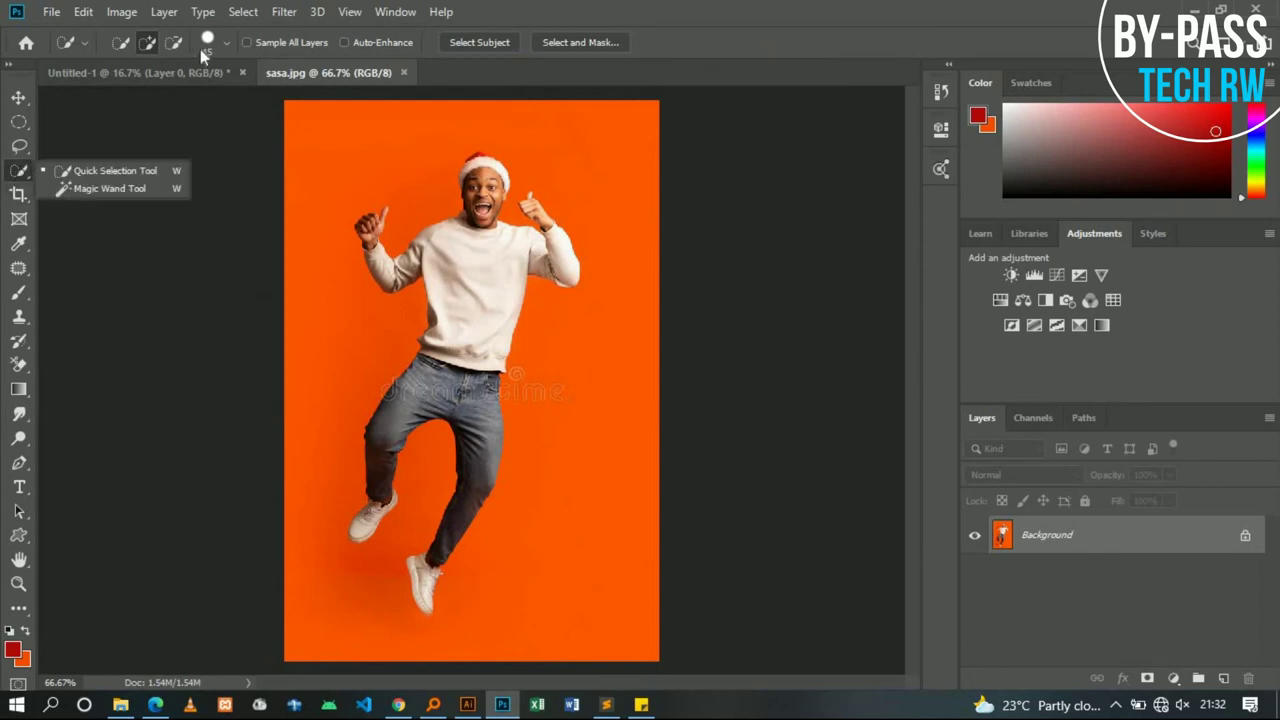
Select the jumping man with Select > Subject and zoom to check the edges
{"action": "left_click", "coordinate": [243, 12]}
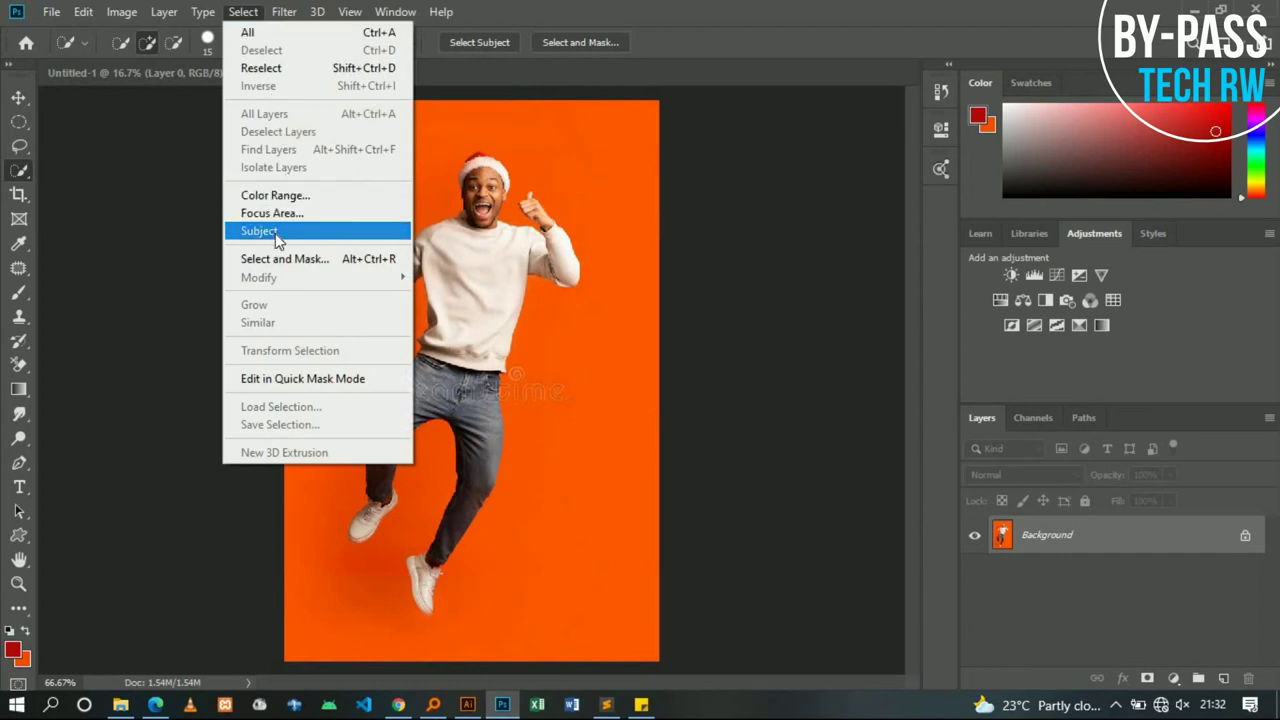
{"action": "left_click", "coordinate": [275, 233]}
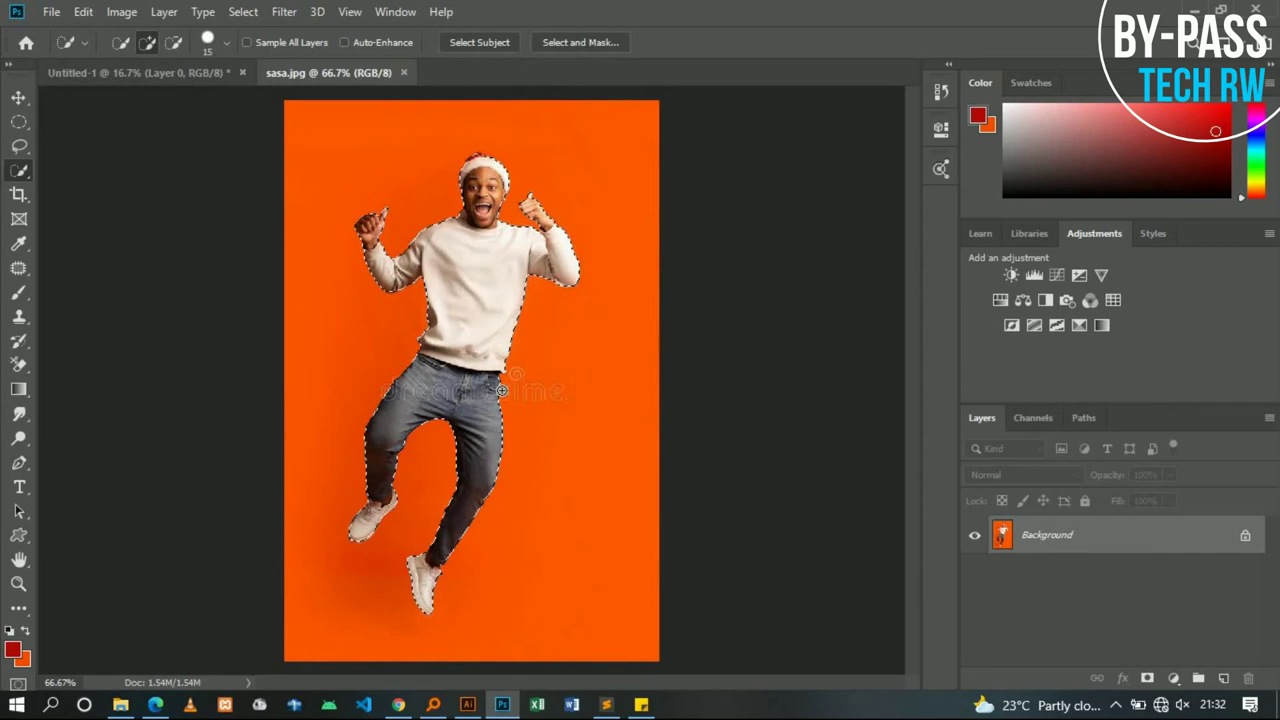
{"action": "key", "text": "ctrl+1"}
{"action": "key", "text": "ctrl+minus"}
Inspect the selection at 100% and 66.67% zoom, then copy the man onto Layer 1
{"action": "scroll", "coordinate": [510, 400], "scroll_direction": "up", "scroll_amount": 1}
{"action": "scroll", "coordinate": [510, 400], "scroll_direction": "up", "scroll_amount": 1}
{"action": "scroll", "coordinate": [509, 399], "scroll_direction": "down", "scroll_amount": 1}
{"action": "scroll", "coordinate": [508, 398], "scroll_direction": "down", "scroll_amount": 1}
{"action": "scroll", "coordinate": [503, 396], "scroll_direction": "up", "scroll_amount": 1}
{"action": "scroll", "coordinate": [505, 398], "scroll_direction": "down", "scroll_amount": 1}
{"action": "key", "text": "ctrl+minus"}
{"action": "key", "text": "ctrl+plus"}
{"action": "key", "text": "ctrl+plus"}
{"action": "key", "text": "ctrl+minus"}
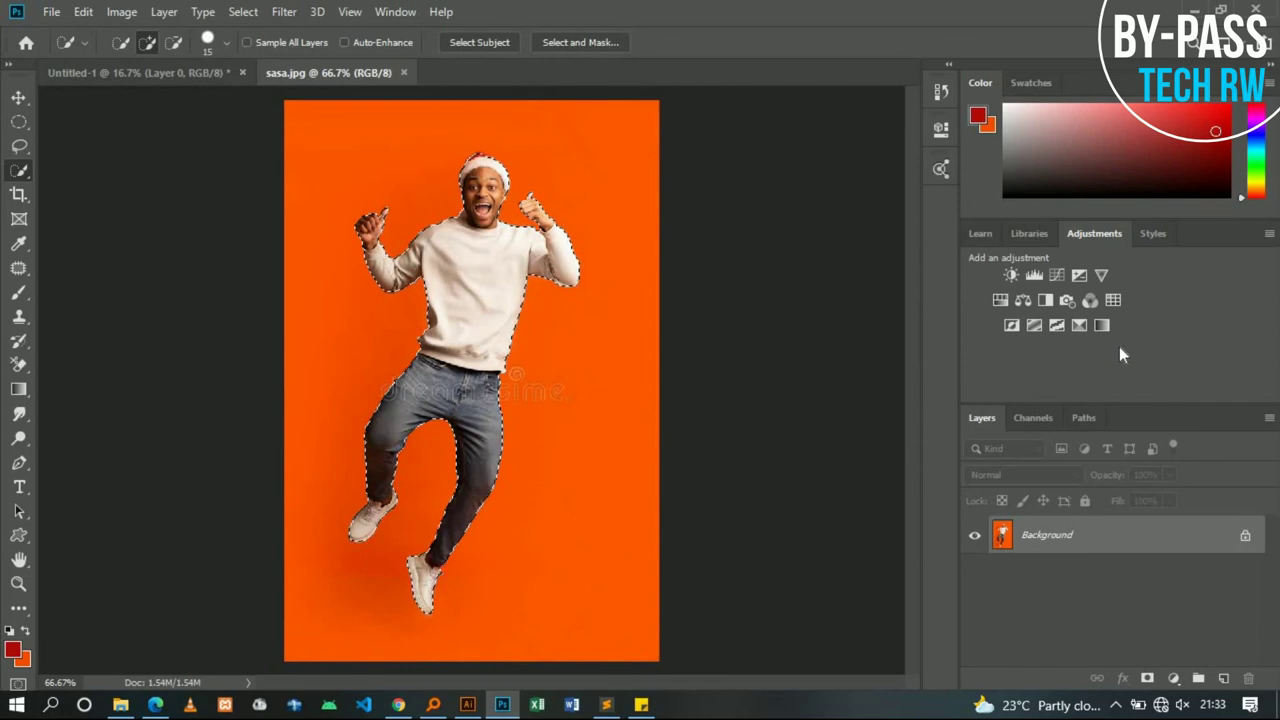
{"action": "key", "text": "ctrl+j"}
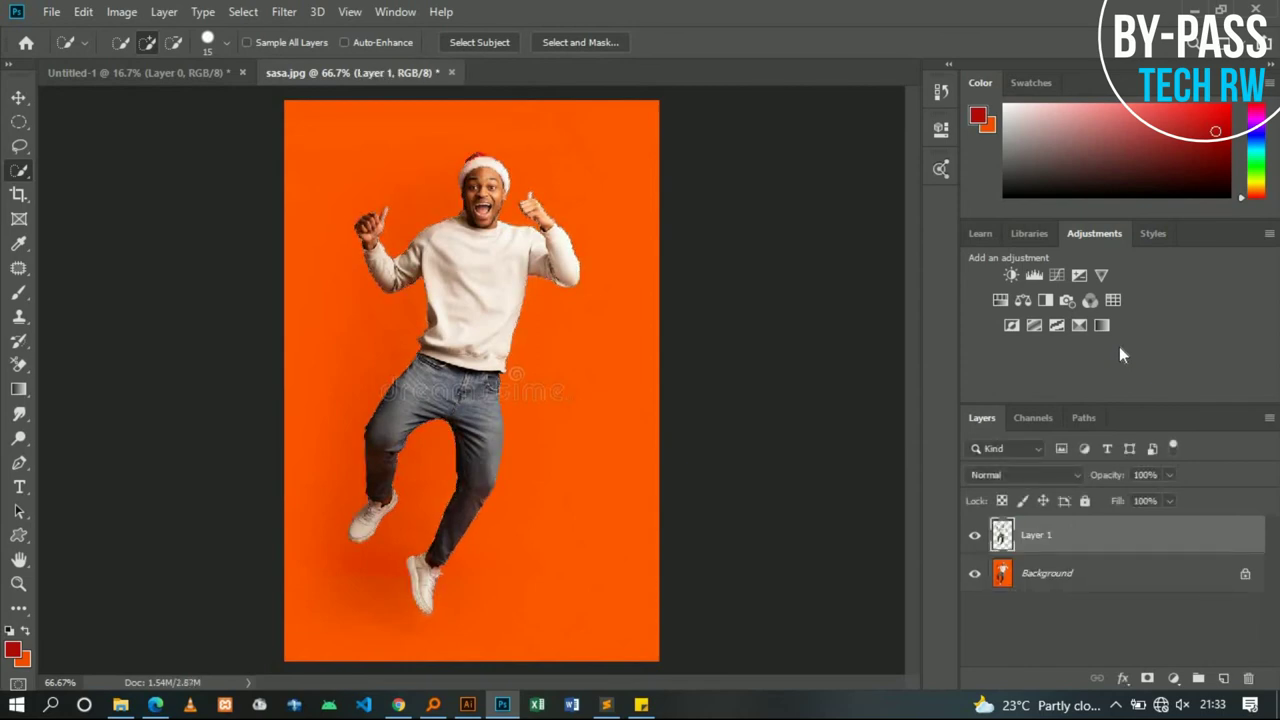
Toggle the Background layer's visibility to check the man's cutout
{"action": "left_click", "coordinate": [975, 574]}
{"action": "left_click", "coordinate": [975, 574]}
{"action": "left_click", "coordinate": [975, 574]}
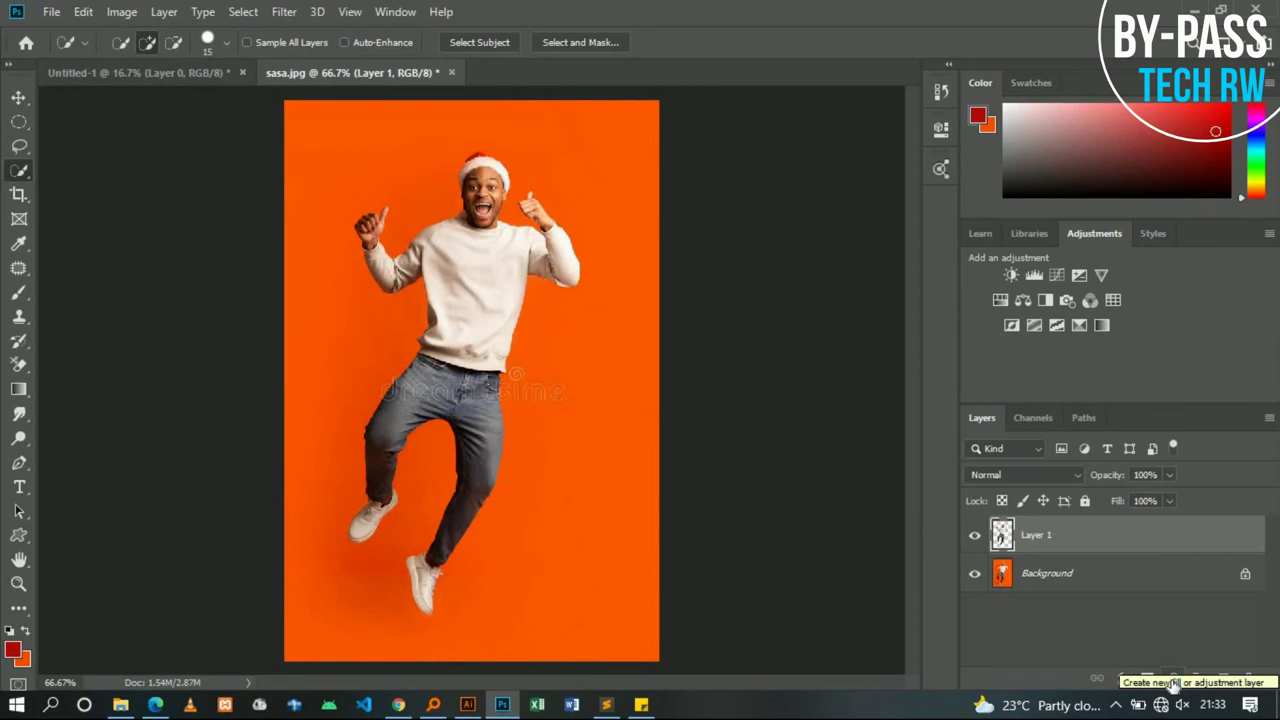
Add an orange ef8d00 Solid Color fill layer and move it beneath the man's layer
{"action": "left_click", "coordinate": [1174, 680]}
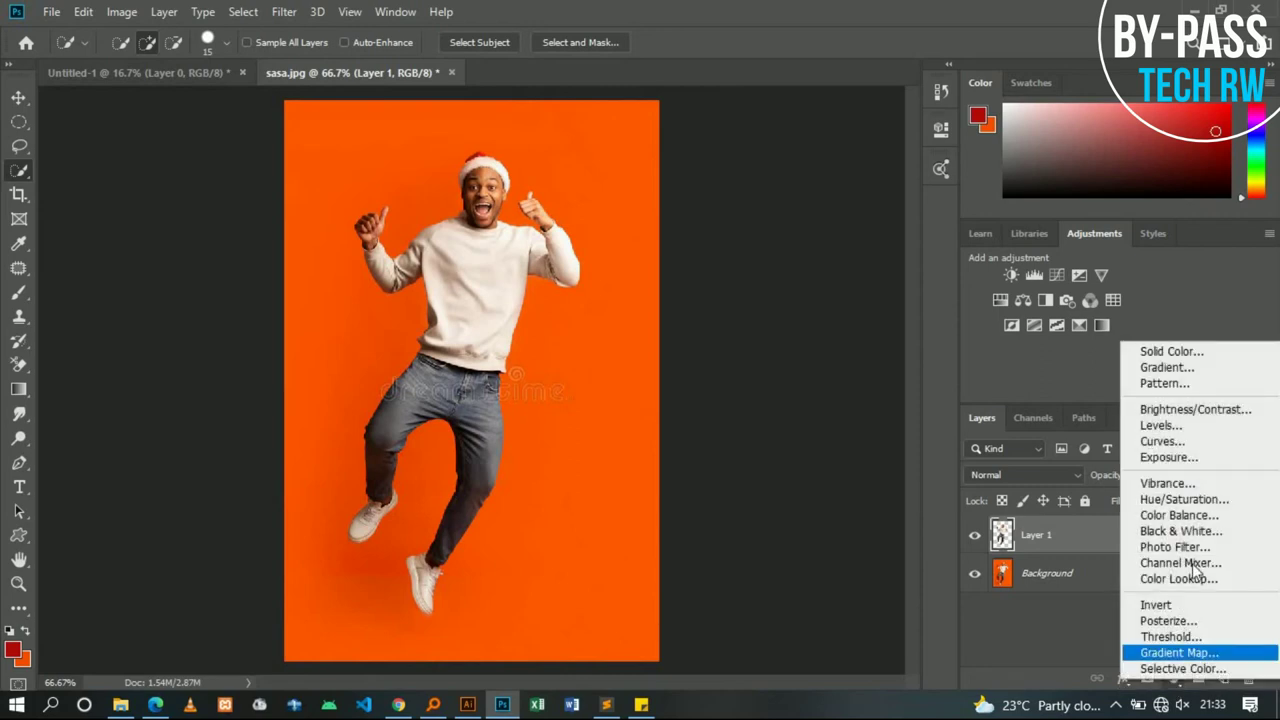
{"action": "left_click", "coordinate": [1199, 355]}
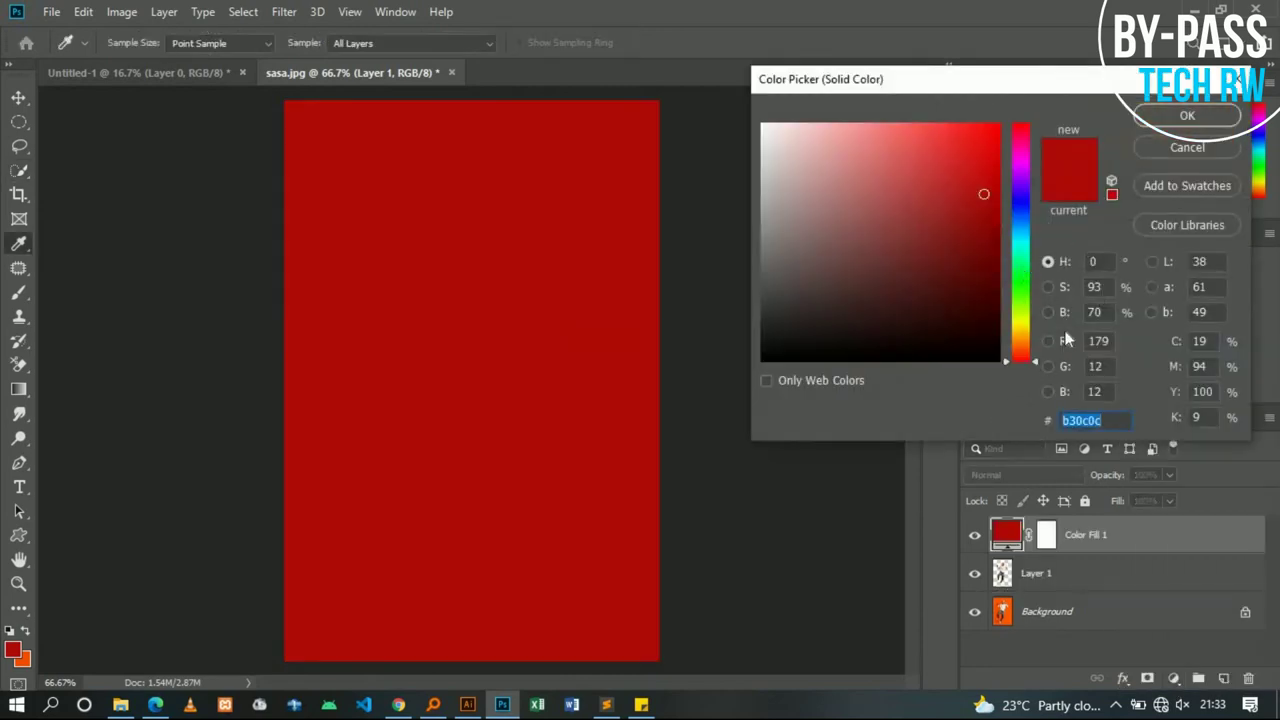
{"action": "left_click_drag", "start_coordinate": [1020, 243], "coordinate": [1015, 328]}
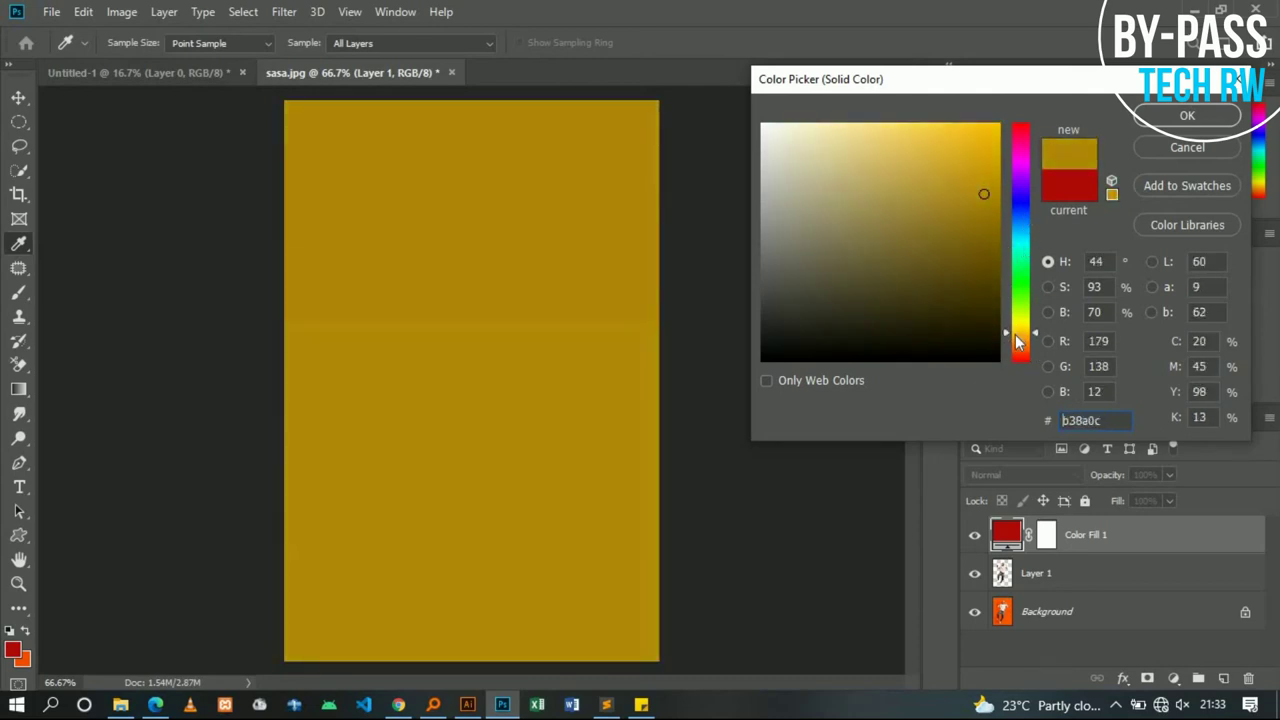
{"action": "left_click_drag", "start_coordinate": [1015, 330], "coordinate": [1015, 341]}
{"action": "left_click_drag", "start_coordinate": [971, 243], "coordinate": [997, 137]}
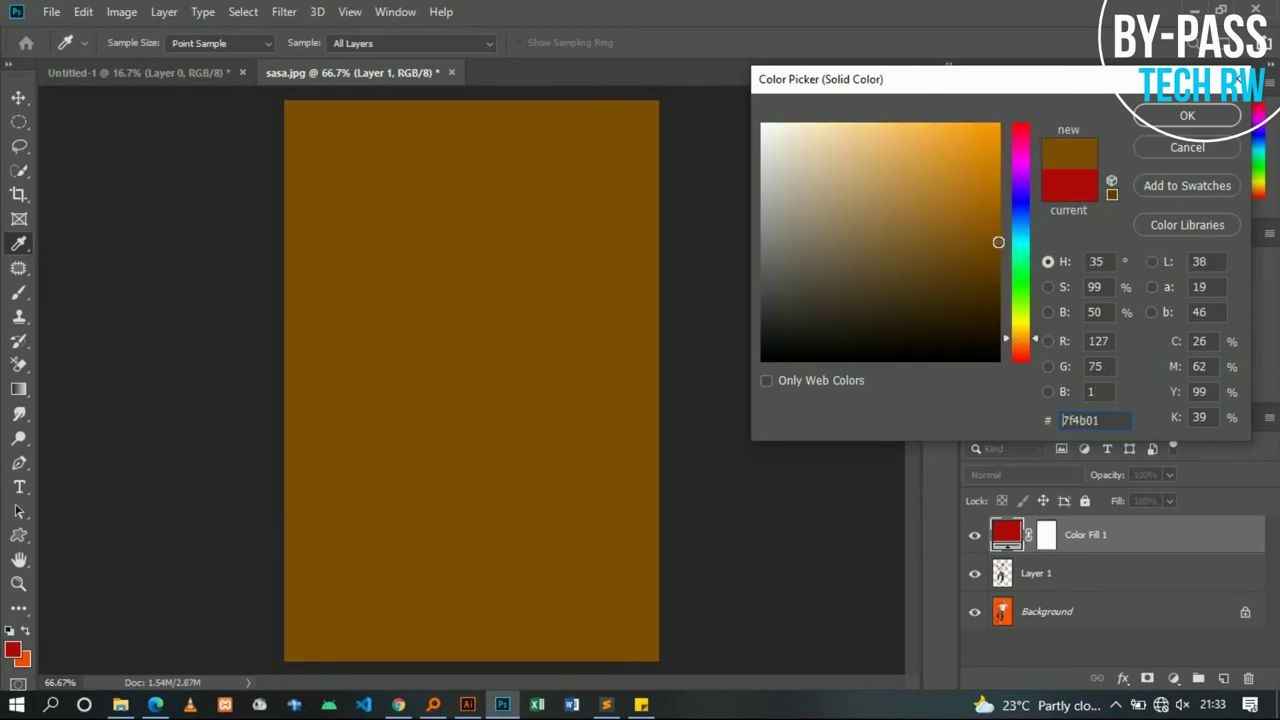
{"action": "left_click", "coordinate": [1165, 118]}
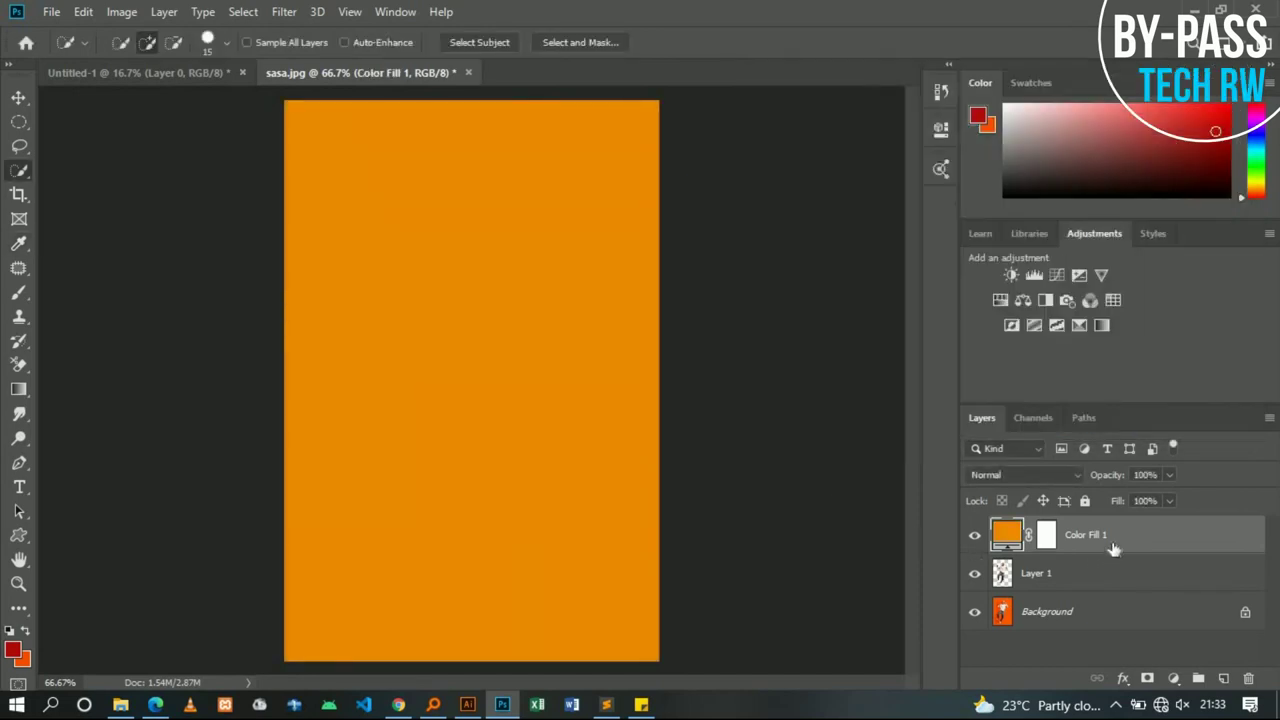
{"action": "left_click_drag", "start_coordinate": [1108, 548], "coordinate": [1065, 590]}
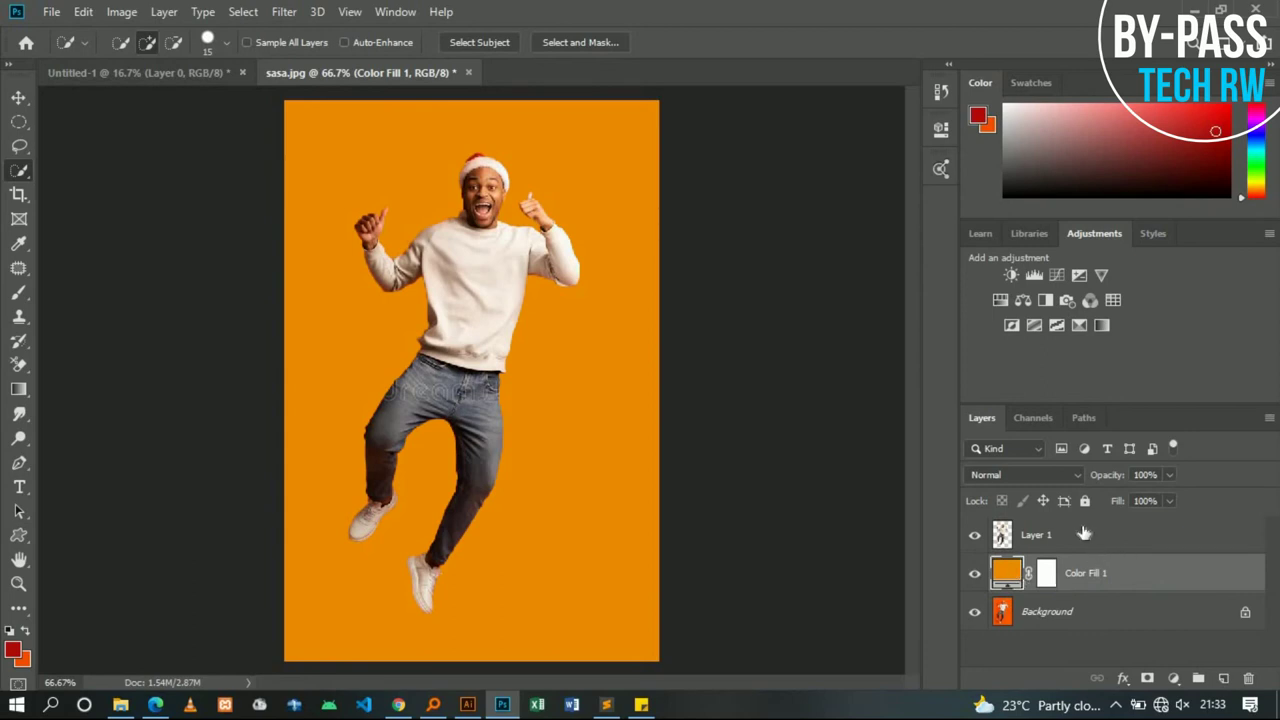
Nudge the man on Layer 1 slightly right and convert Layer 1 to a smart object
{"action": "left_click", "coordinate": [1100, 535]}
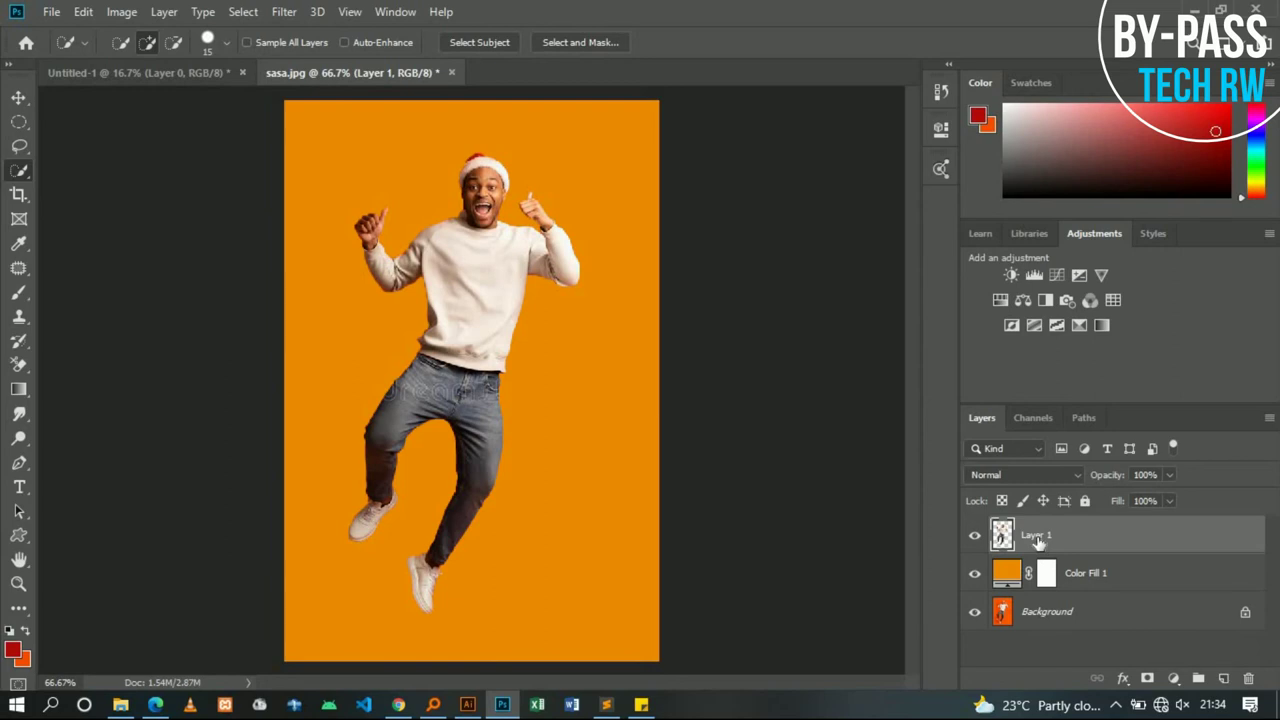
{"action": "left_click", "coordinate": [18, 97]}
{"action": "left_click_drag", "start_coordinate": [488, 292], "coordinate": [511, 292]}
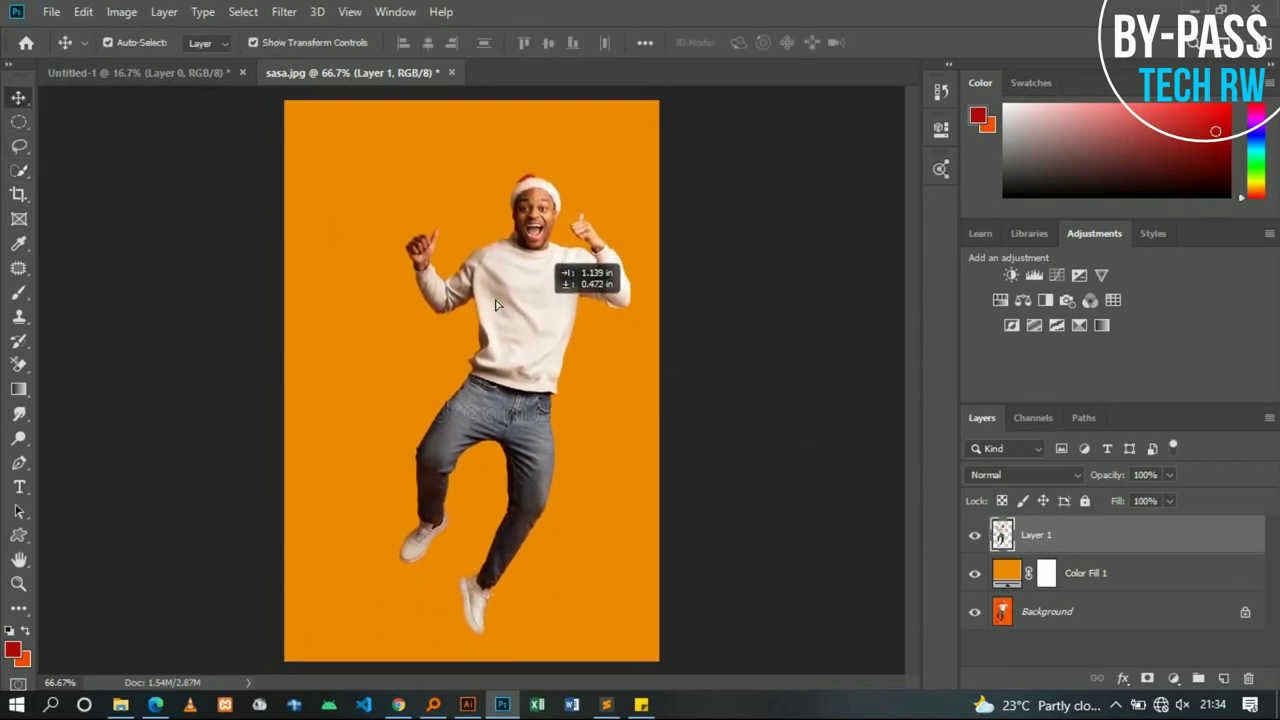
{"action": "right_click", "coordinate": [1036, 536]}
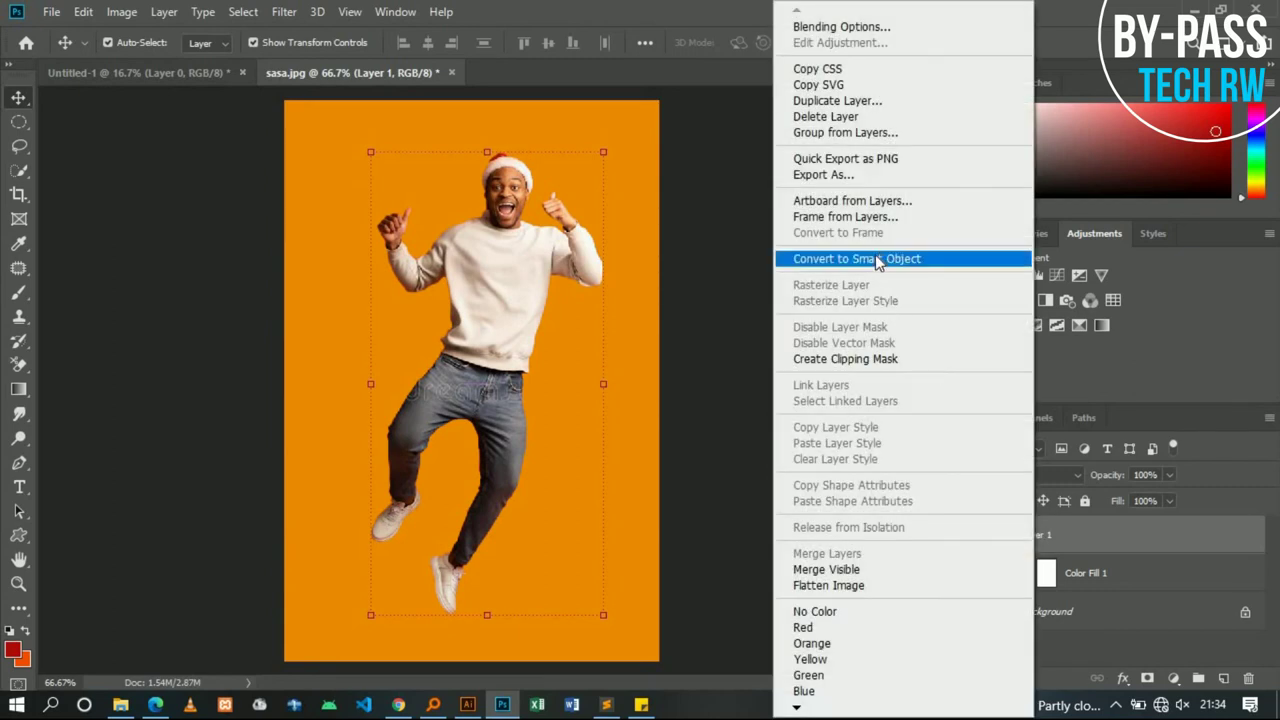
{"action": "left_click", "coordinate": [877, 260]}
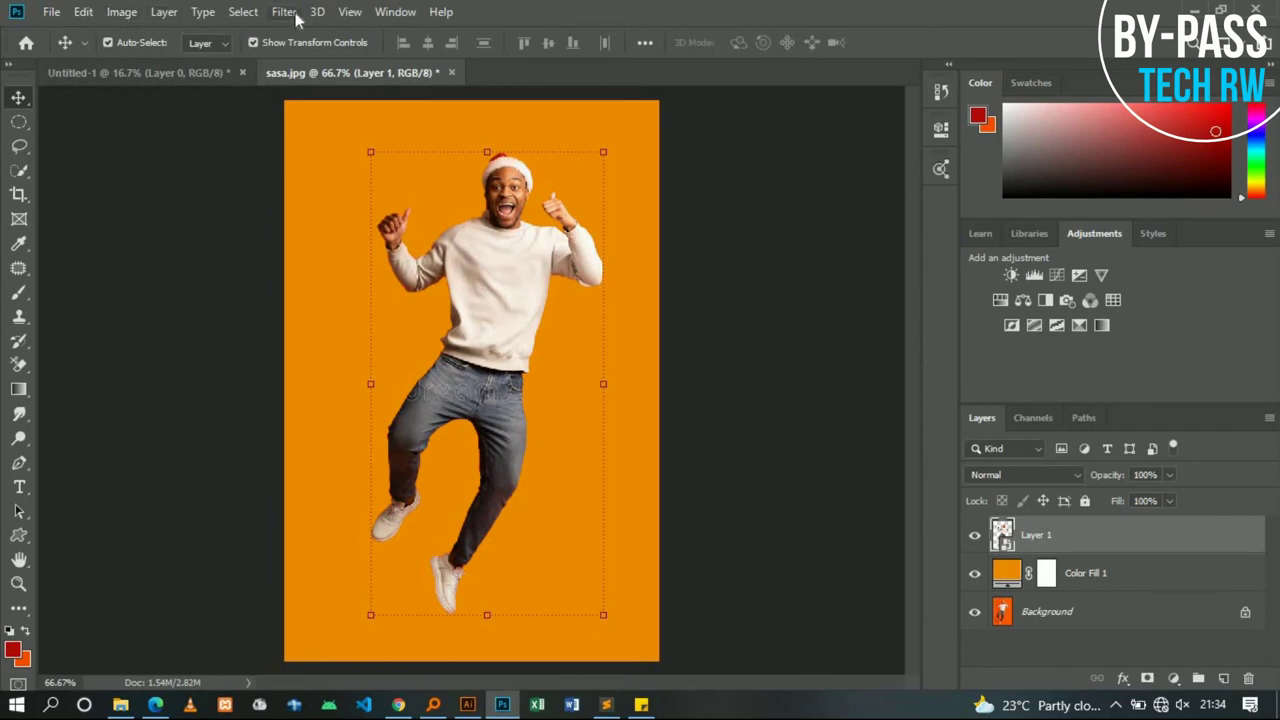
Start Puppet Warp and pin the man's thigh, lower leg, raised left hand and left elbow
{"action": "left_click", "coordinate": [83, 12]}
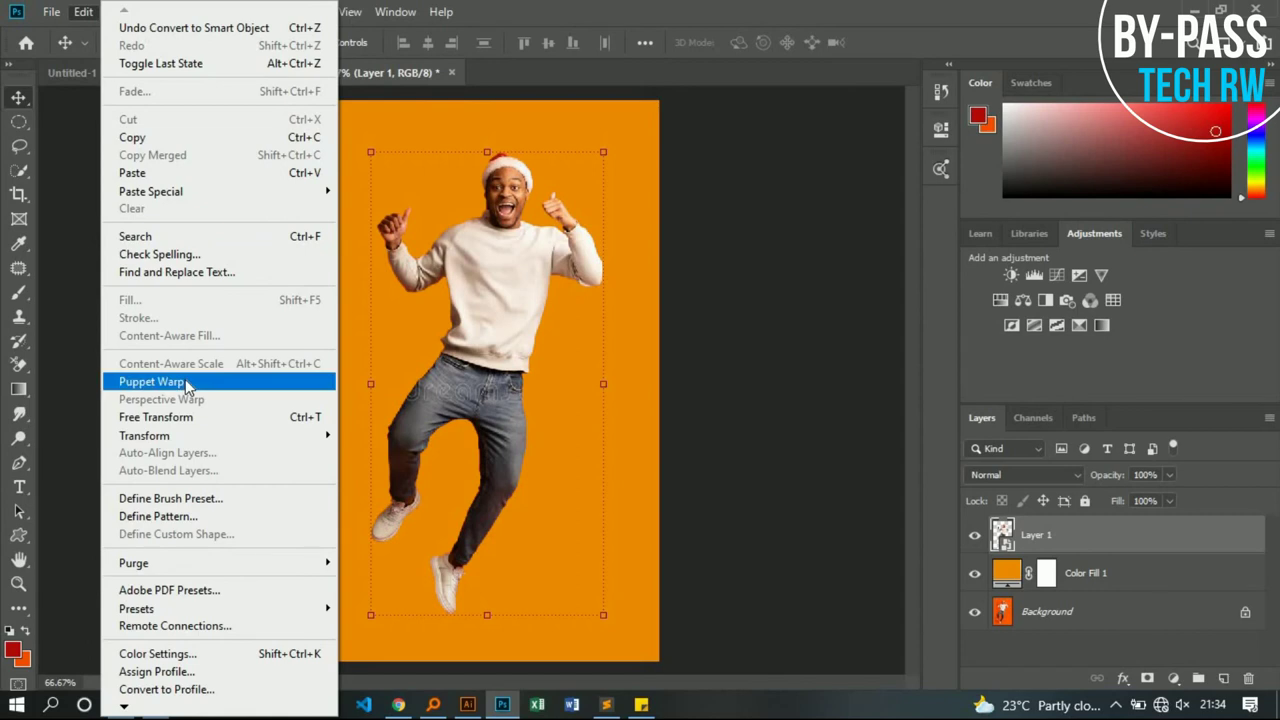
{"action": "left_click", "coordinate": [185, 381]}
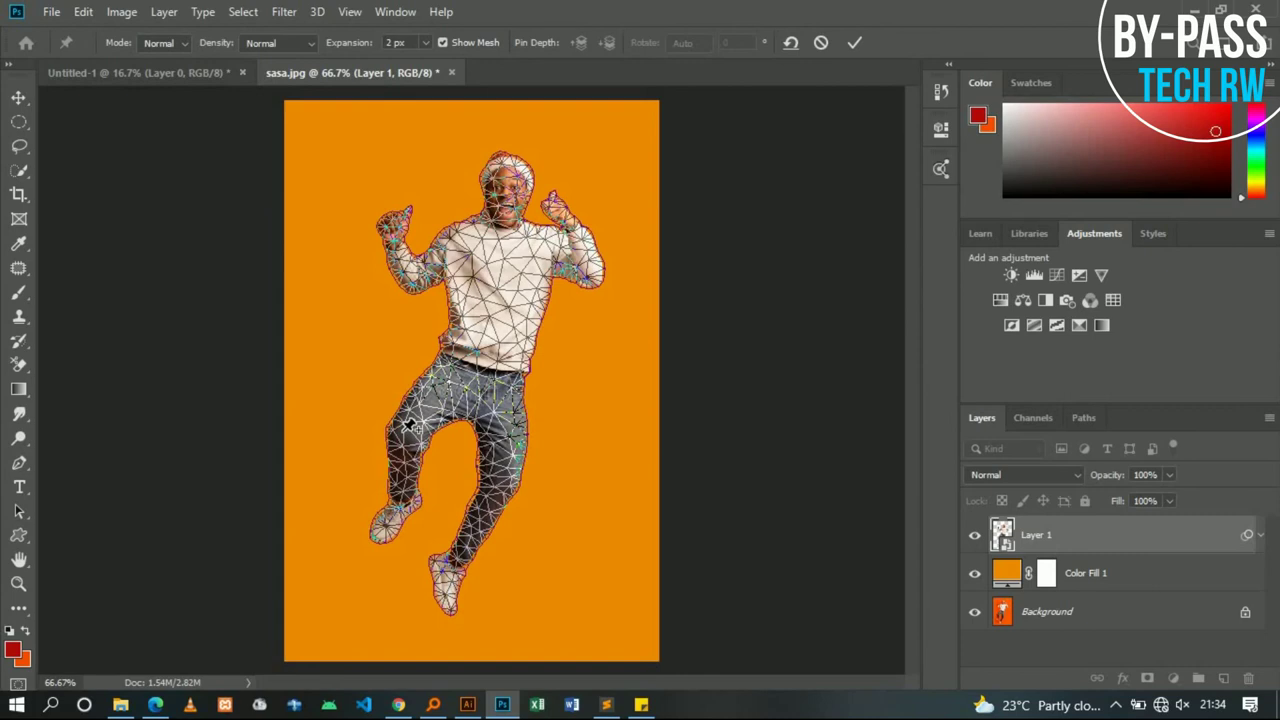
{"action": "left_click", "coordinate": [404, 433]}
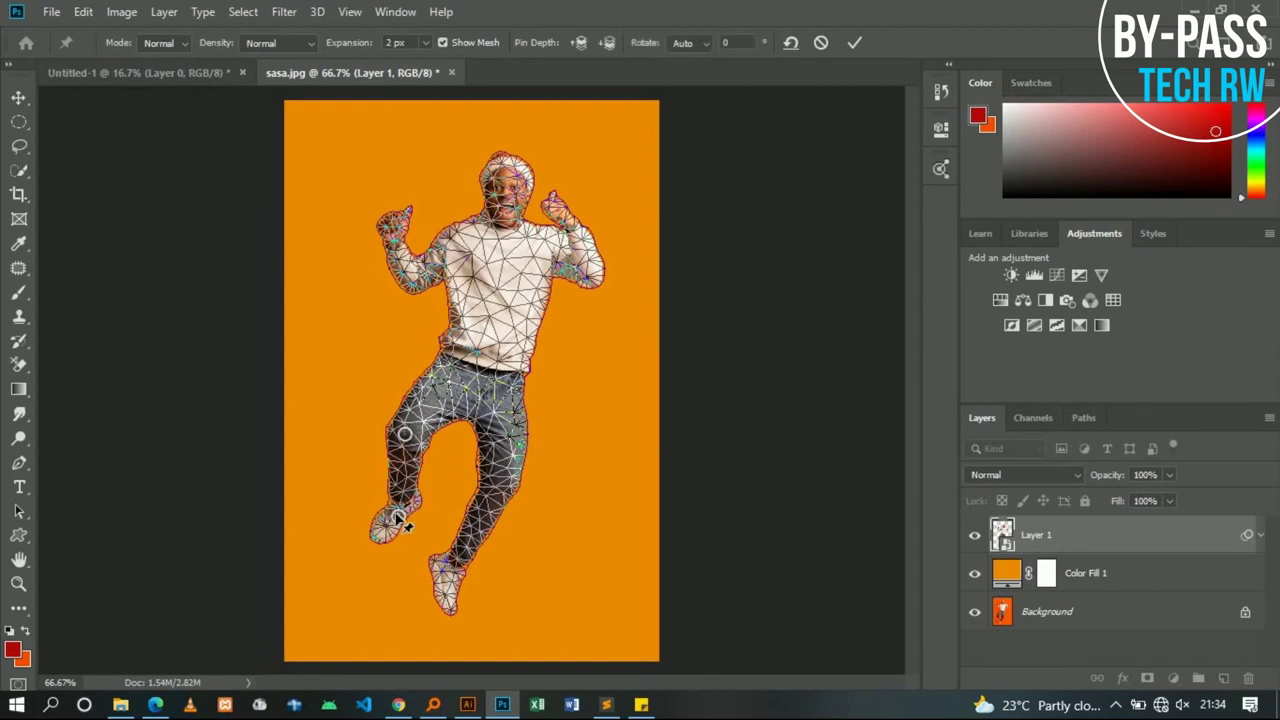
{"action": "left_click", "coordinate": [397, 516]}
{"action": "left_click", "coordinate": [391, 237]}
{"action": "left_click", "coordinate": [412, 286]}
Pin the right knee, right foot, waist, head, raised right hand and right forearm
{"action": "left_click", "coordinate": [500, 494]}
{"action": "left_click", "coordinate": [445, 592]}
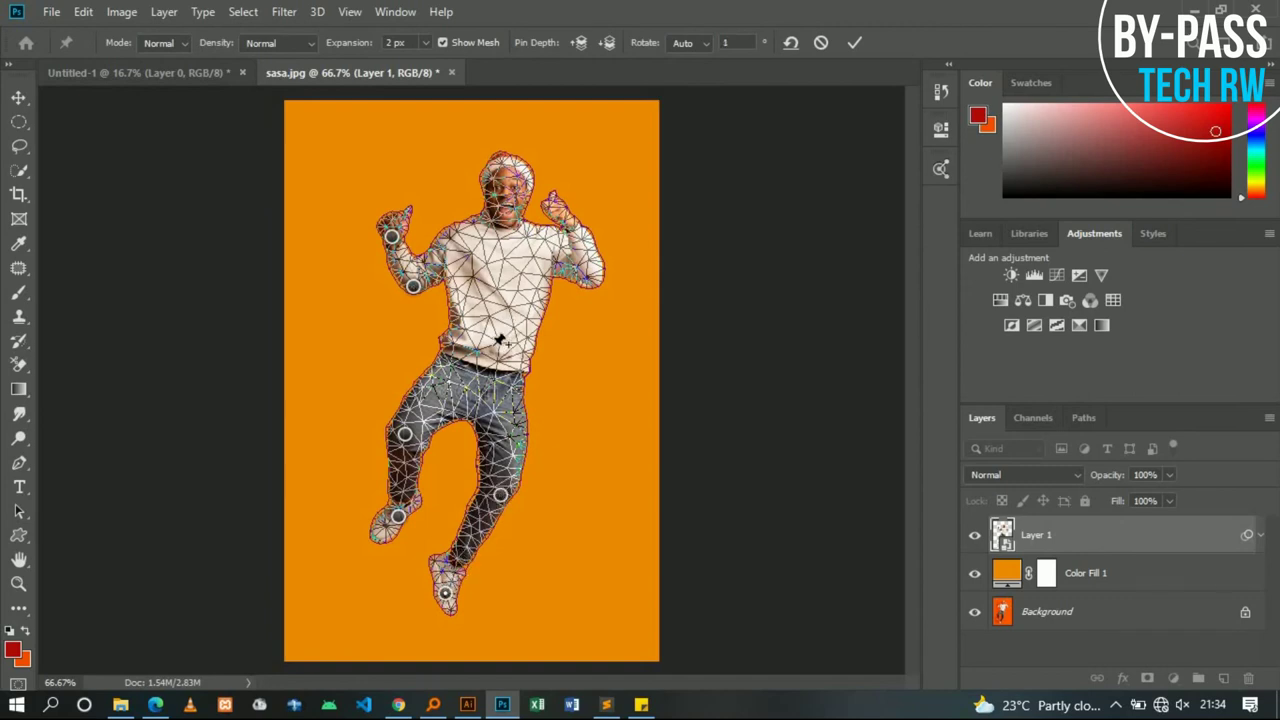
{"action": "left_click", "coordinate": [487, 358]}
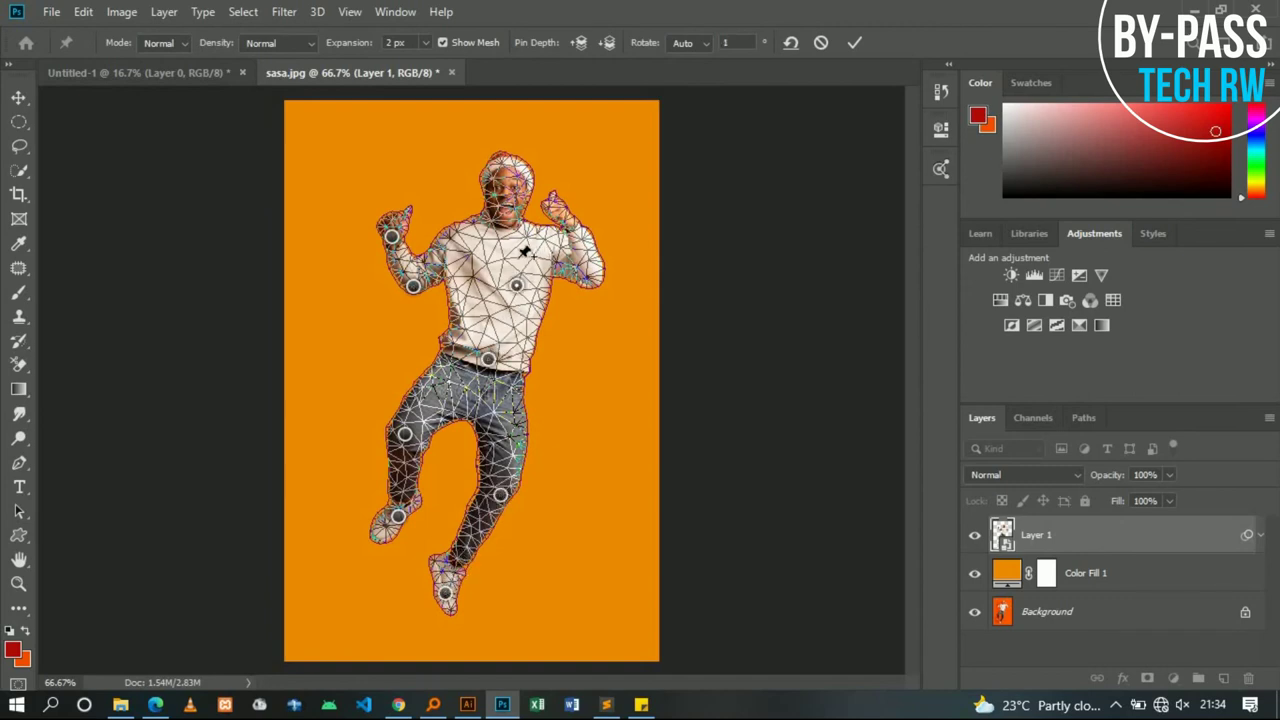
{"action": "left_click", "coordinate": [506, 185]}
{"action": "left_click", "coordinate": [557, 214]}
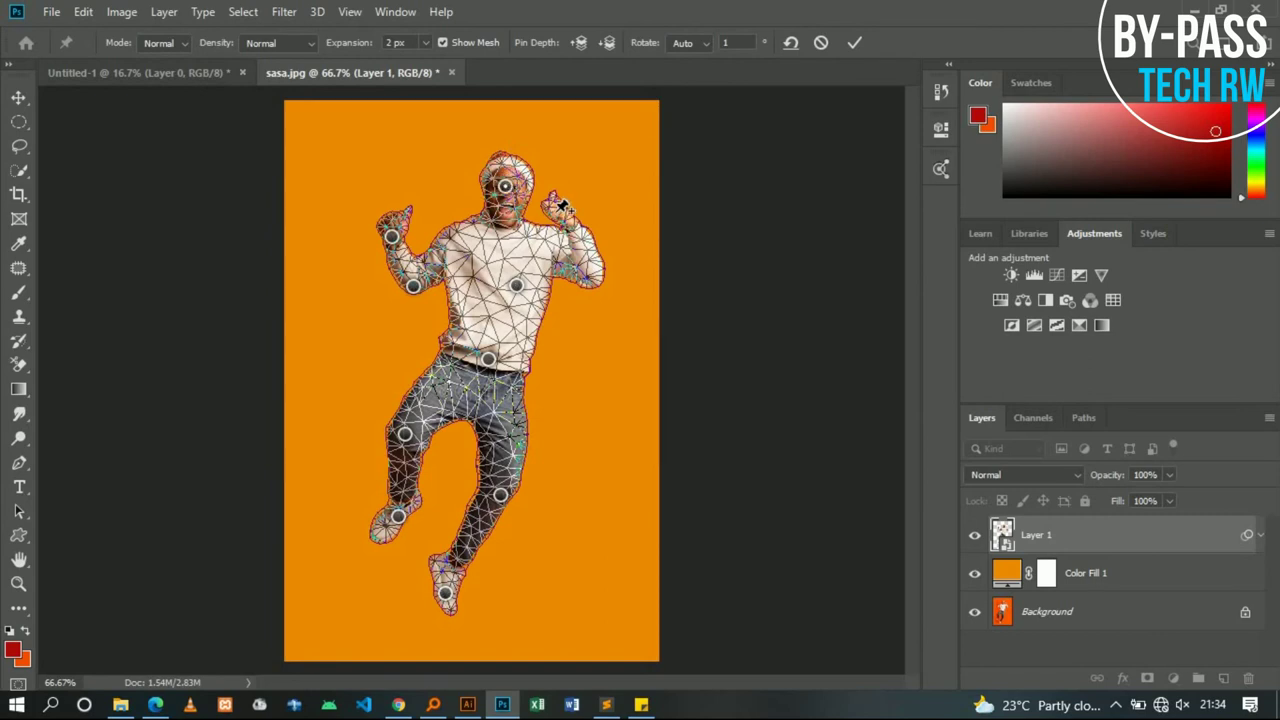
{"action": "left_click", "coordinate": [585, 271]}
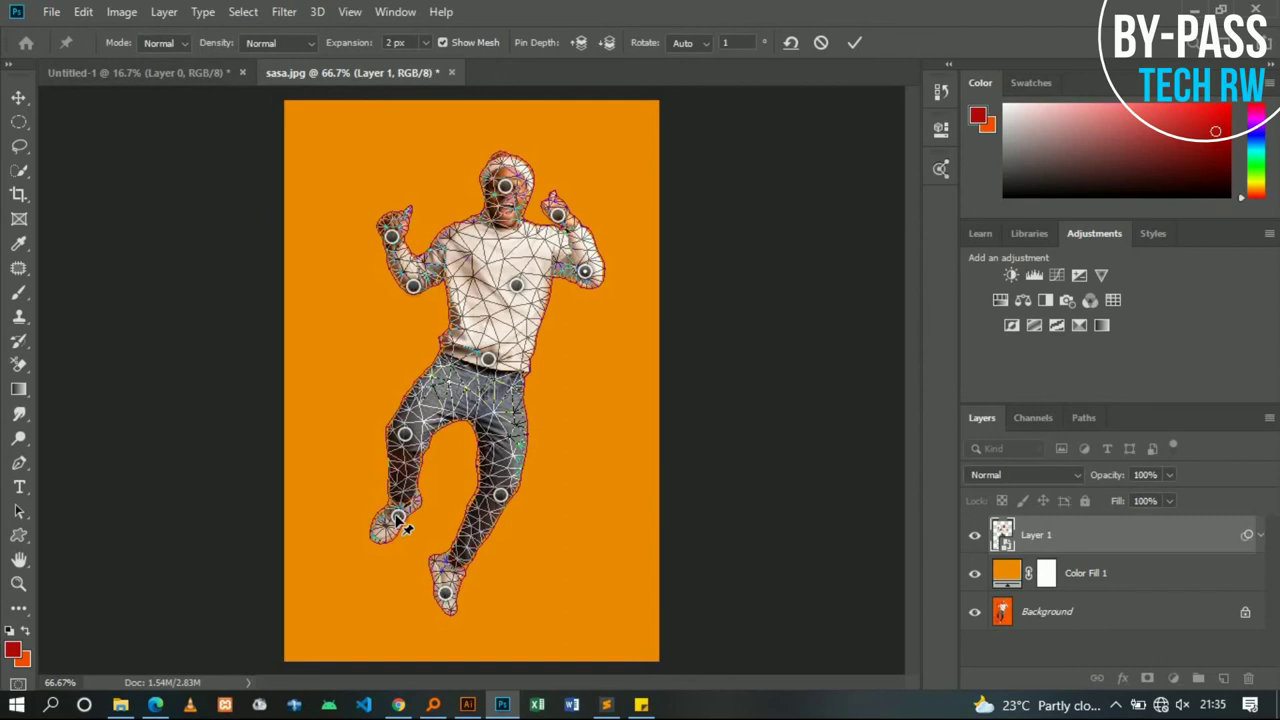
Swing the lower foot and left arm outward, nudge the right hand up, and commit the Puppet Warp
{"action": "left_click_drag", "start_coordinate": [398, 518], "coordinate": [340, 519]}
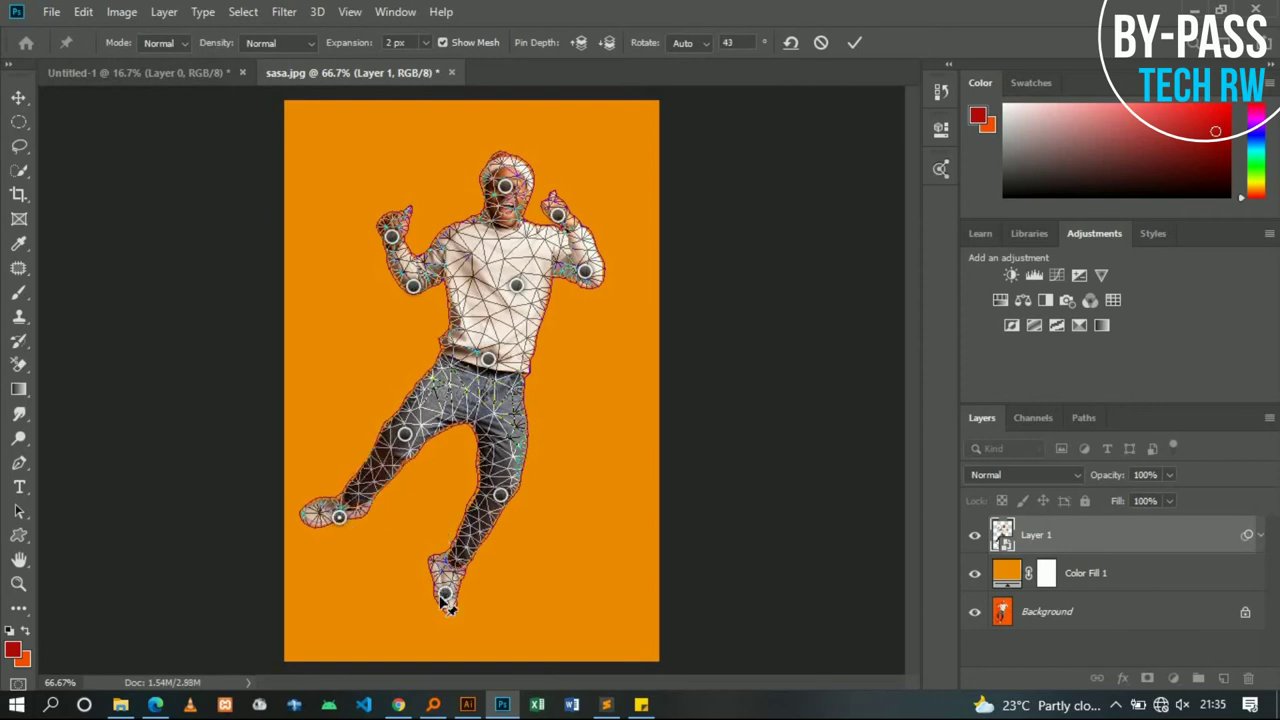
{"action": "mouse_move", "coordinate": [480, 594]}
{"action": "left_mouse_down"}
{"action": "mouse_move", "coordinate": [420, 580]}
{"action": "mouse_move", "coordinate": [396, 560]}
{"action": "mouse_move", "coordinate": [416, 563]}
{"action": "mouse_move", "coordinate": [411, 553]}
{"action": "left_mouse_up"}
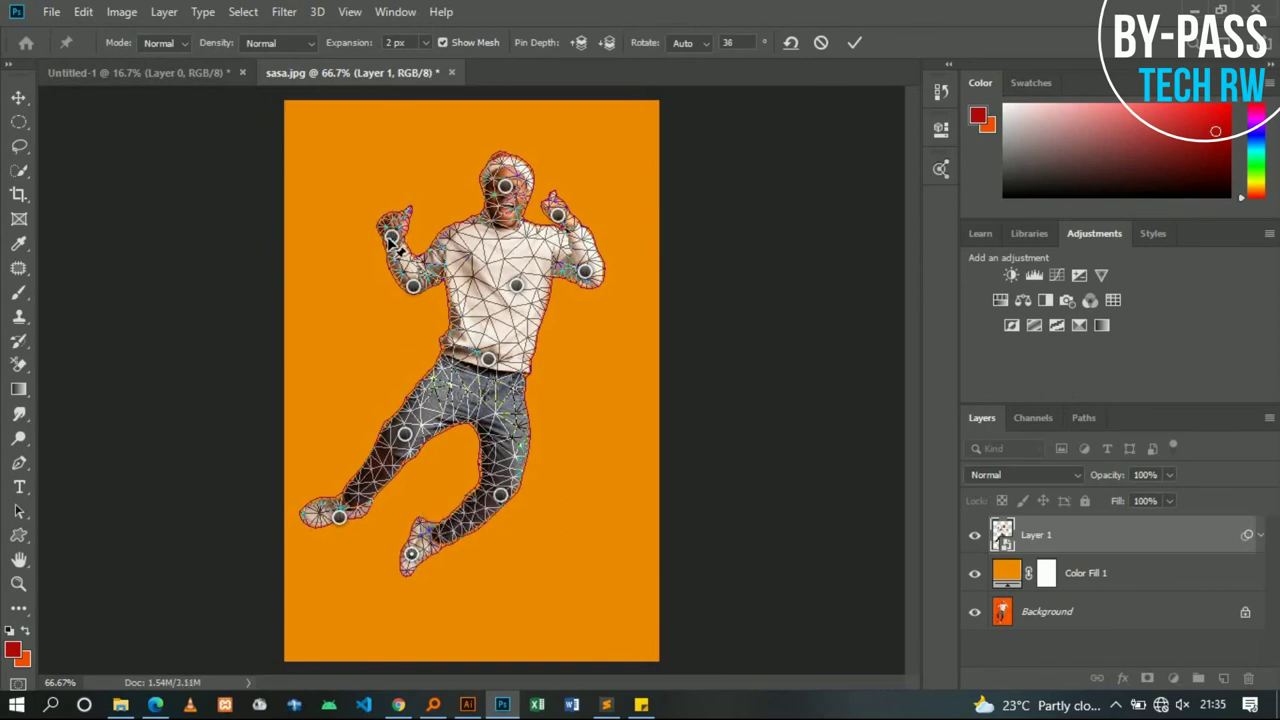
{"action": "mouse_move", "coordinate": [392, 235]}
{"action": "left_mouse_down"}
{"action": "mouse_move", "coordinate": [350, 206]}
{"action": "mouse_move", "coordinate": [323, 288]}
{"action": "left_mouse_up"}
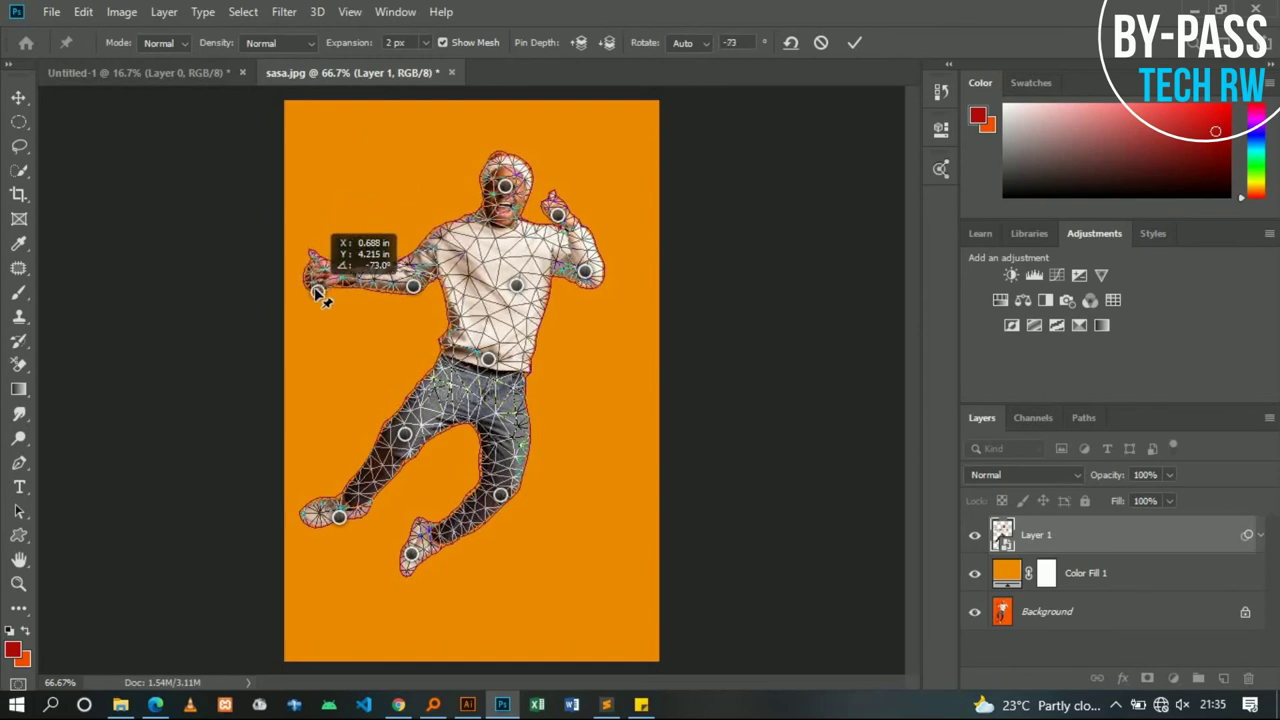
{"action": "left_click_drag", "start_coordinate": [322, 285], "coordinate": [305, 301]}
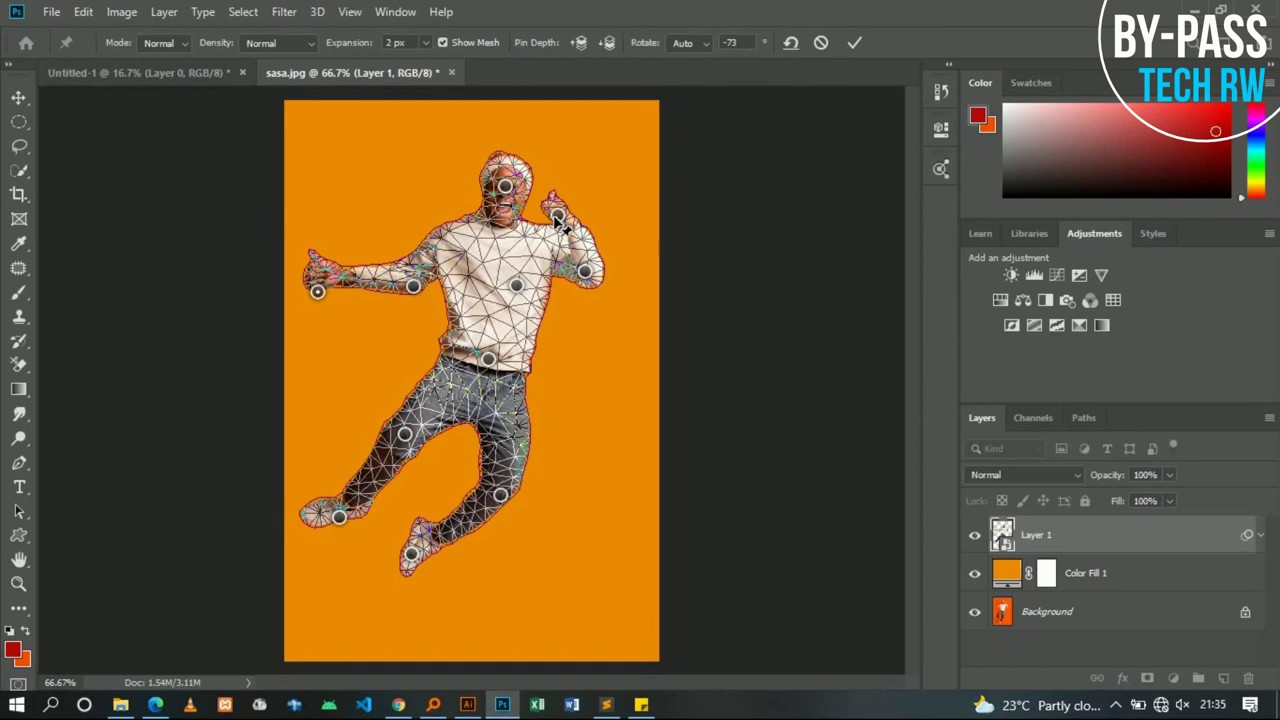
{"action": "left_click_drag", "start_coordinate": [557, 216], "coordinate": [562, 211]}
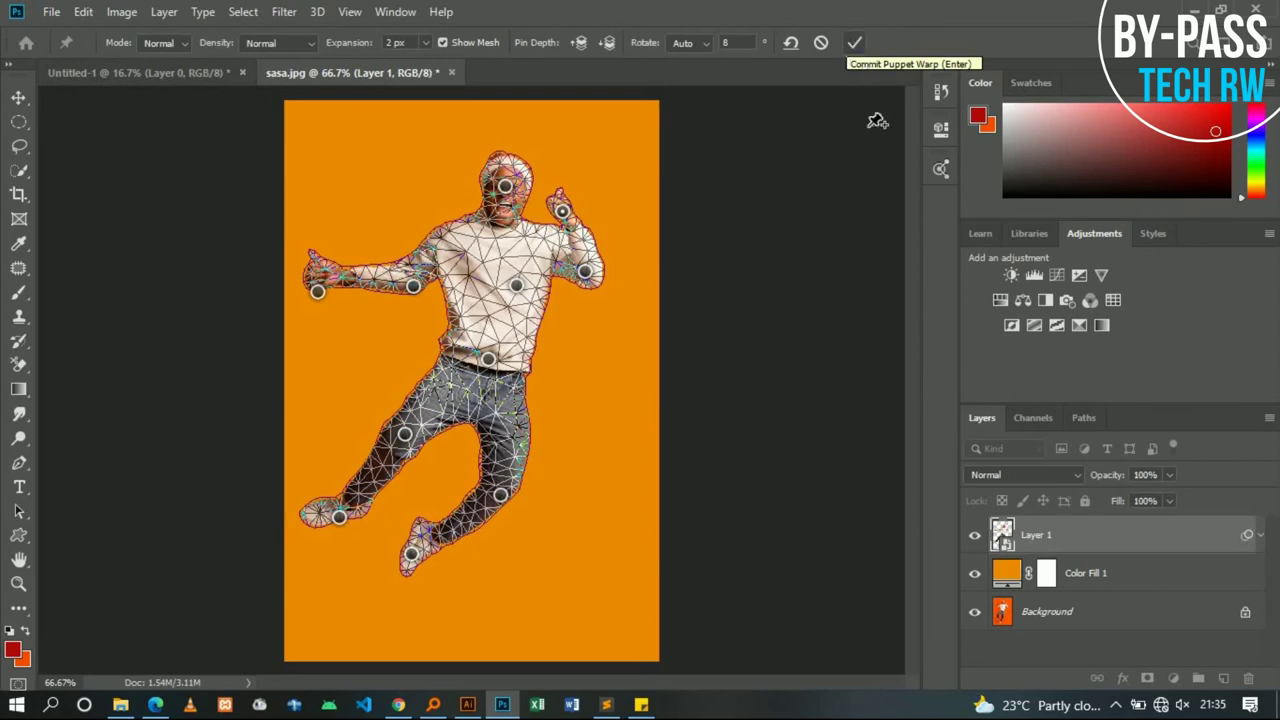
{"action": "key", "text": "Return"}
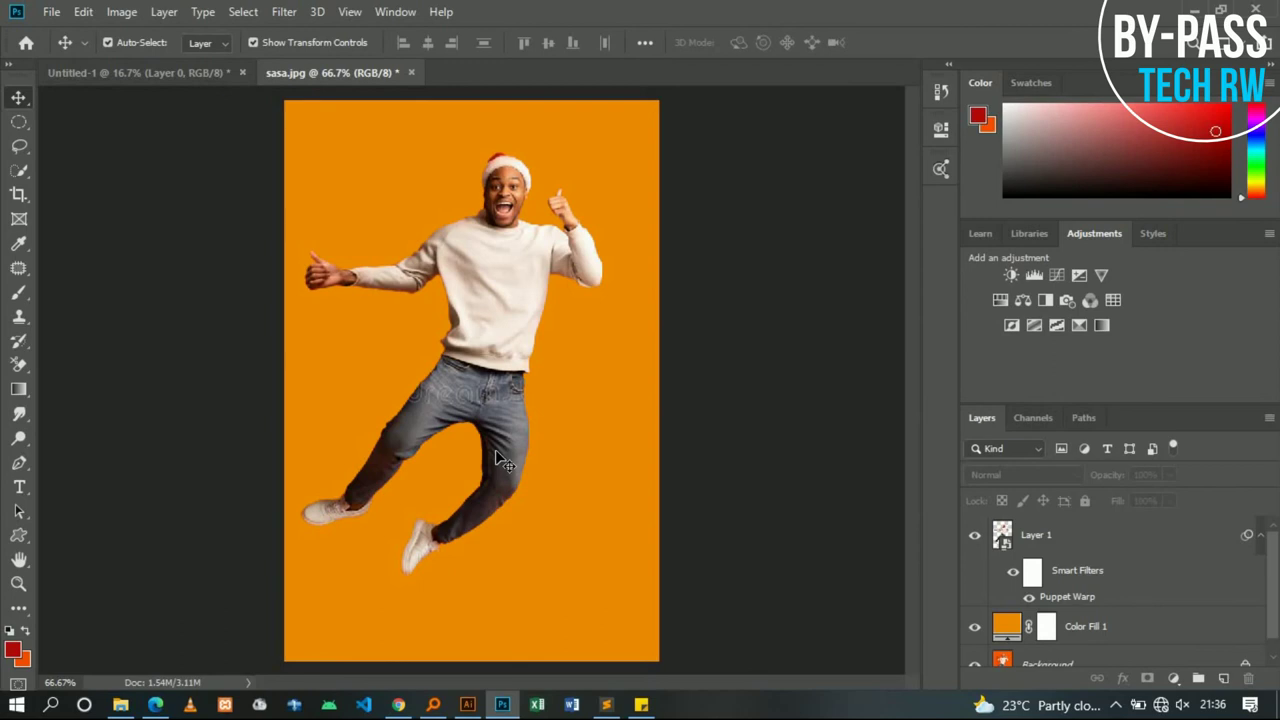
{"action": "left_click", "coordinate": [50, 12]}
{"action": "left_click", "coordinate": [161, 221]}
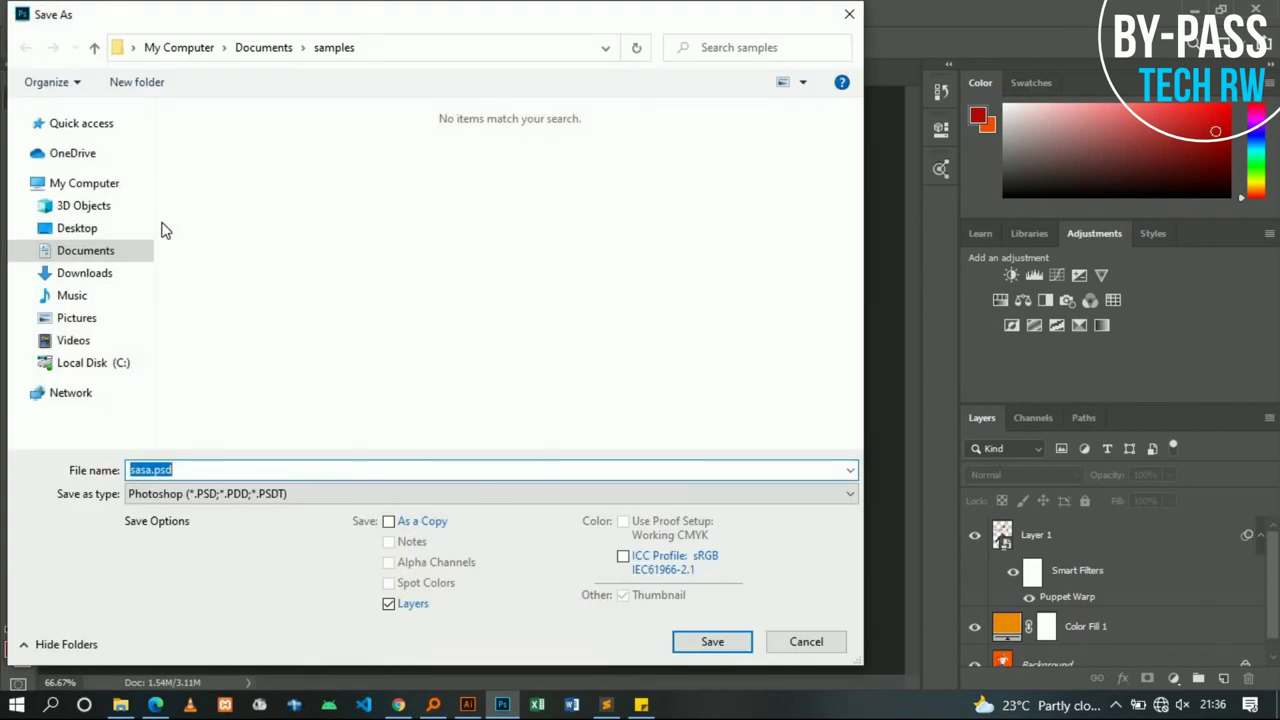
{"action": "left_click", "coordinate": [155, 494]}
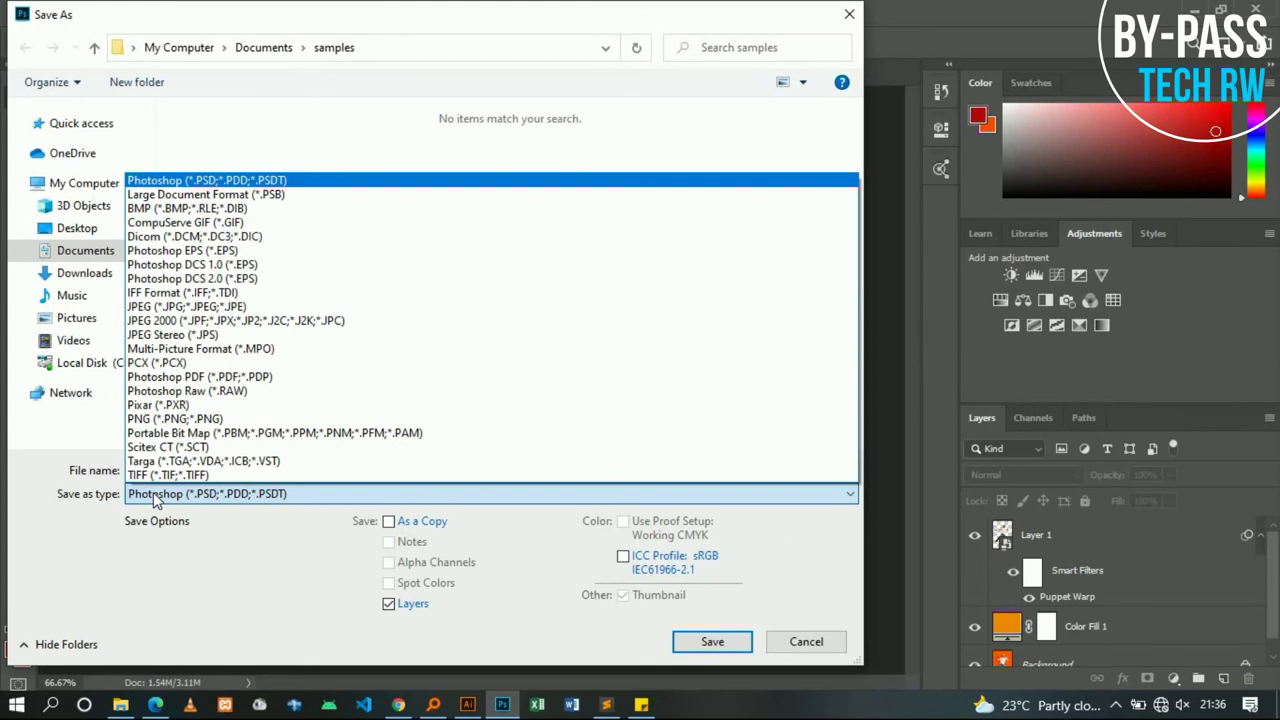
{"action": "left_click", "coordinate": [150, 170]}
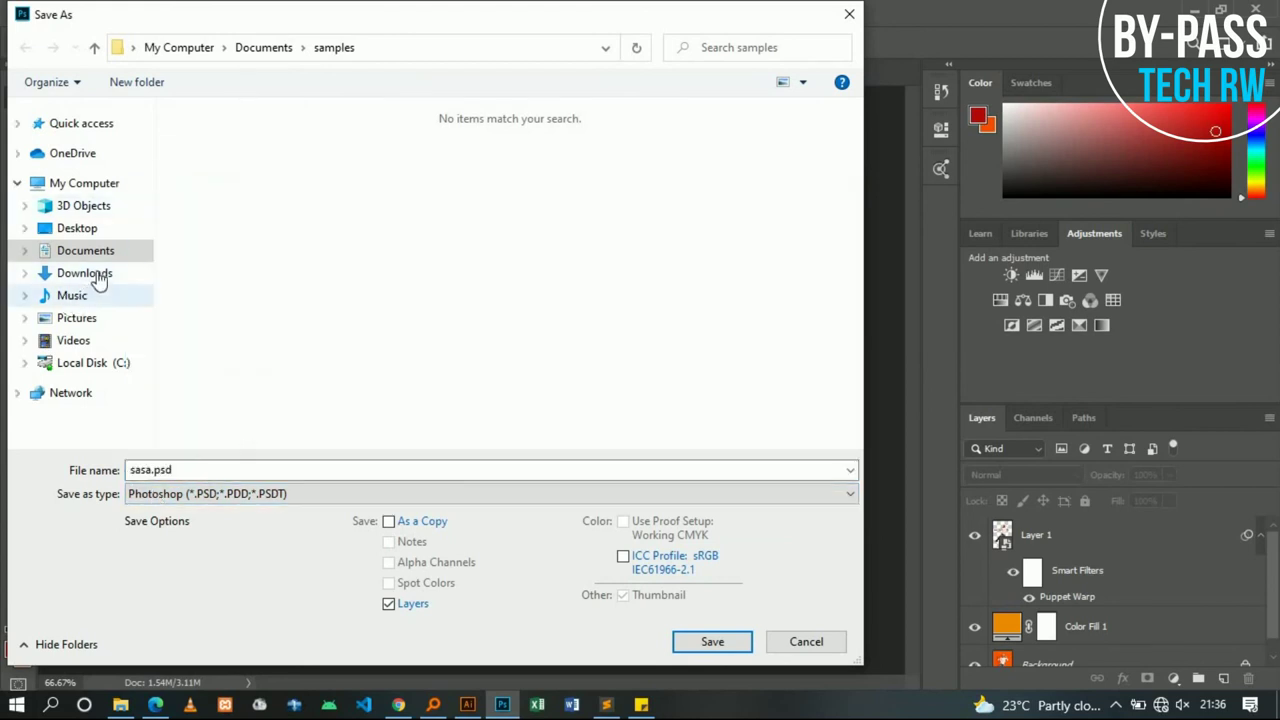
{"action": "left_click", "coordinate": [130, 251]}
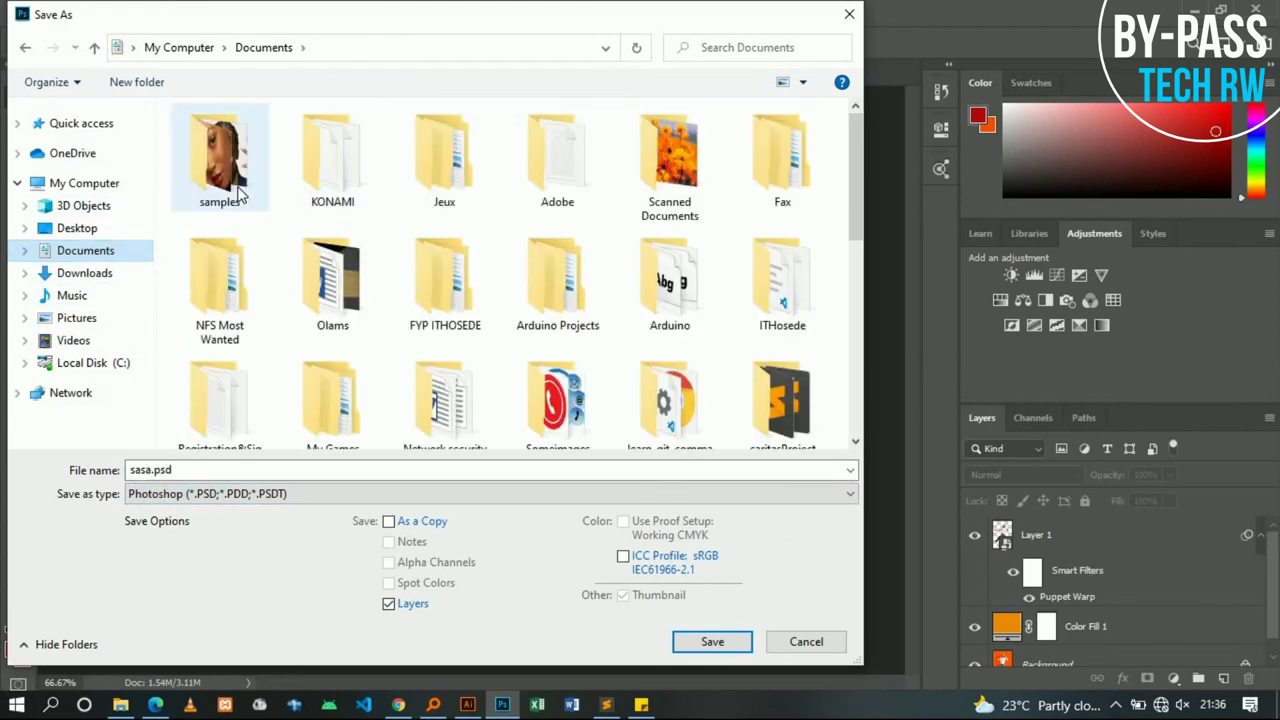
{"action": "double_click", "coordinate": [238, 195]}
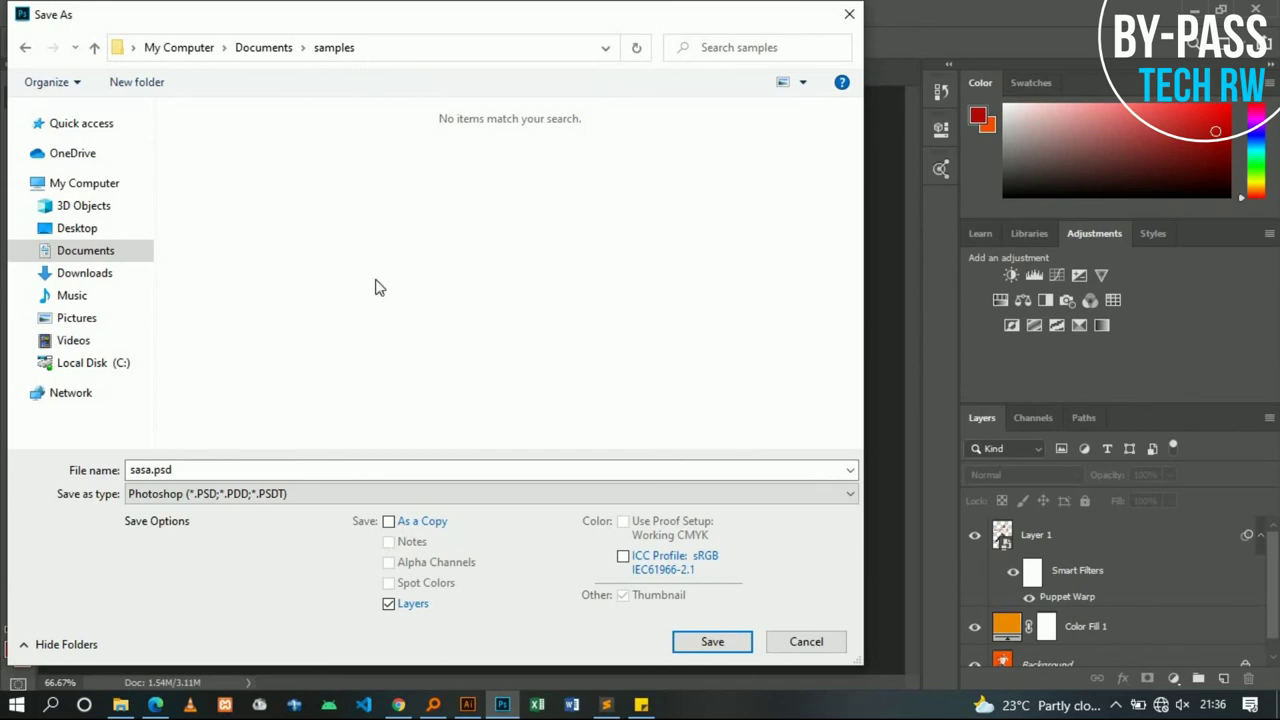
{"action": "left_click", "coordinate": [304, 494]}
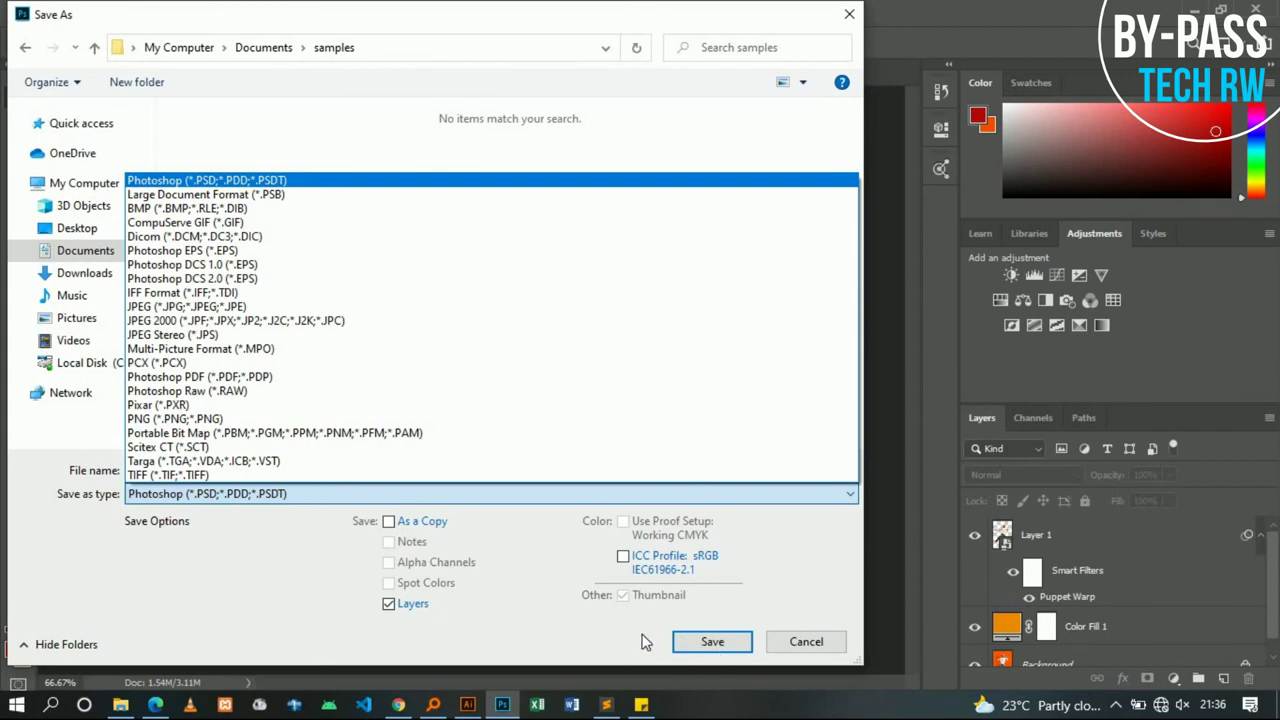
{"action": "left_click", "coordinate": [322, 490]}
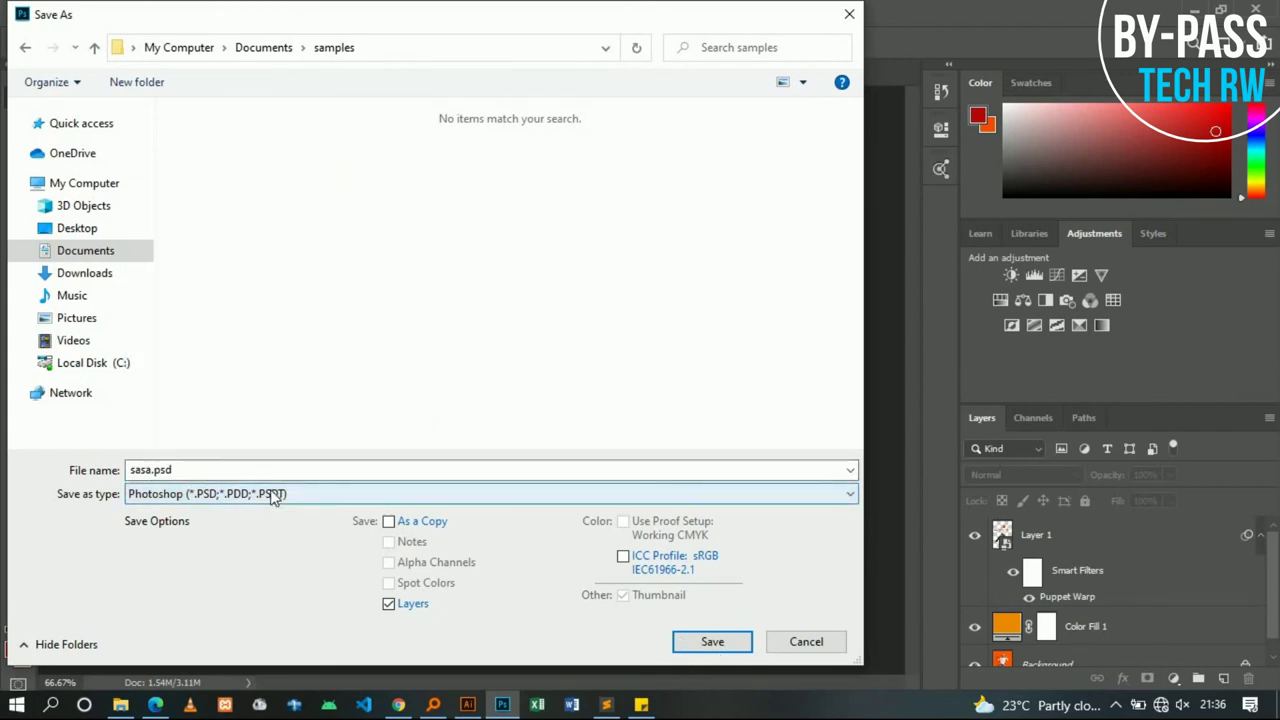
{"action": "left_click", "coordinate": [711, 474]}
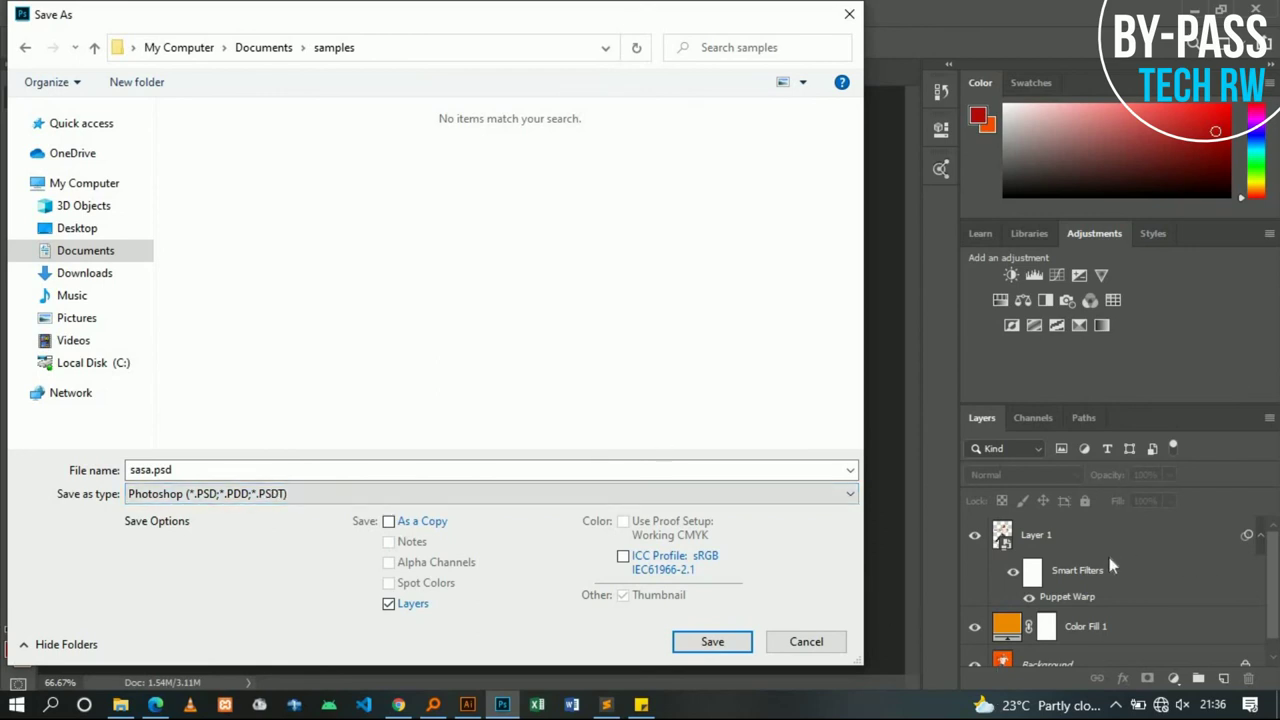
{"action": "left_click", "coordinate": [624, 492]}
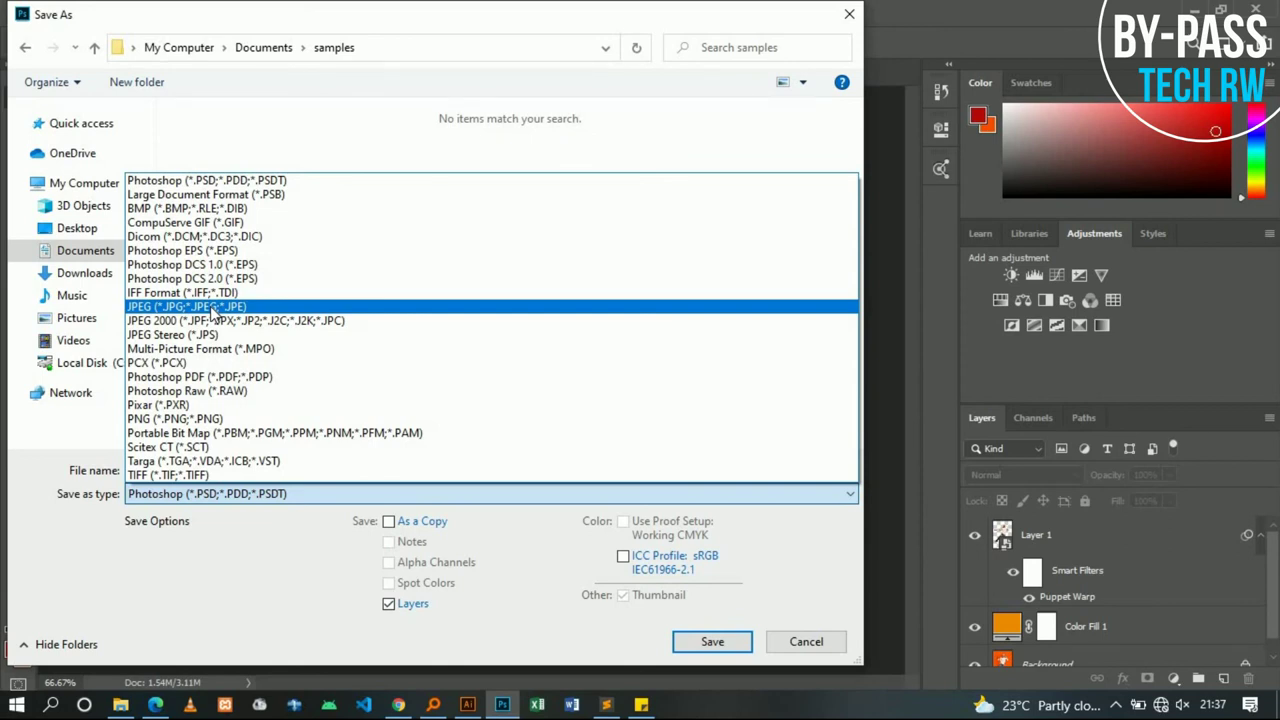
{"action": "left_click", "coordinate": [212, 307]}
{"action": "left_click", "coordinate": [187, 494]}
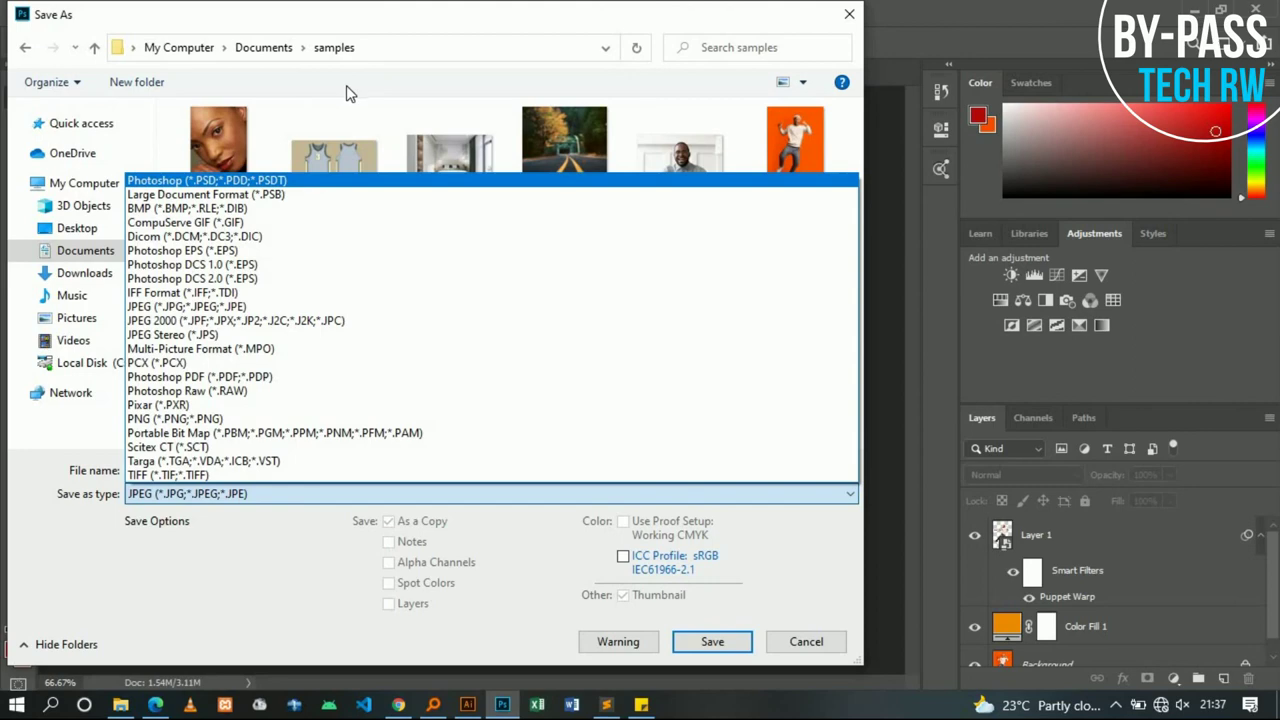
{"action": "left_click", "coordinate": [235, 181]}
{"action": "left_click", "coordinate": [209, 493]}
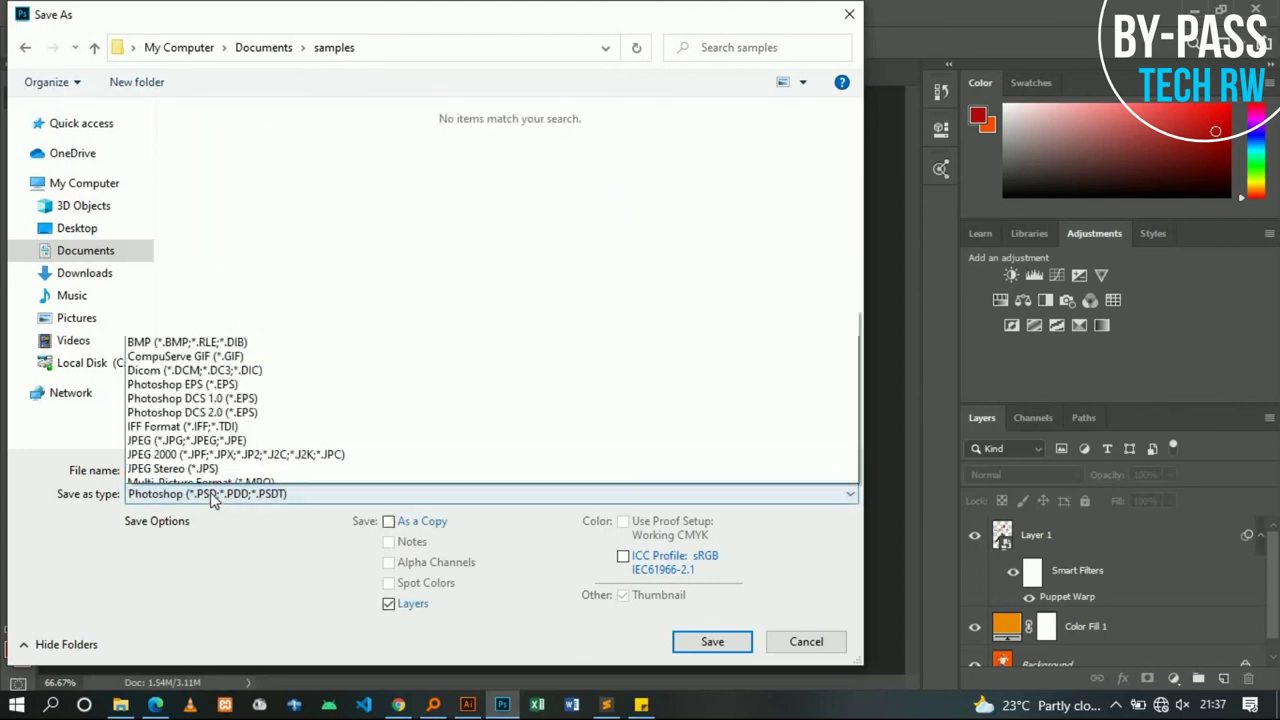
{"action": "left_click", "coordinate": [209, 476]}
{"action": "left_click", "coordinate": [225, 497]}
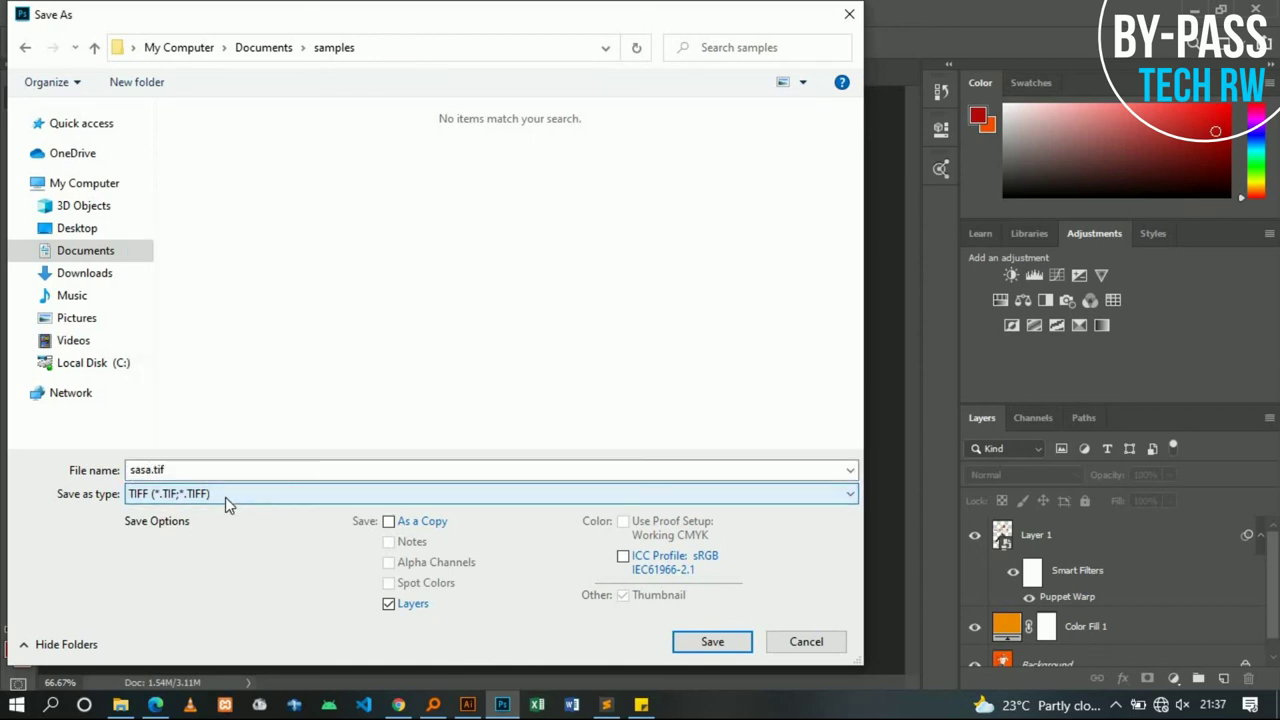
{"action": "left_click", "coordinate": [822, 643]}
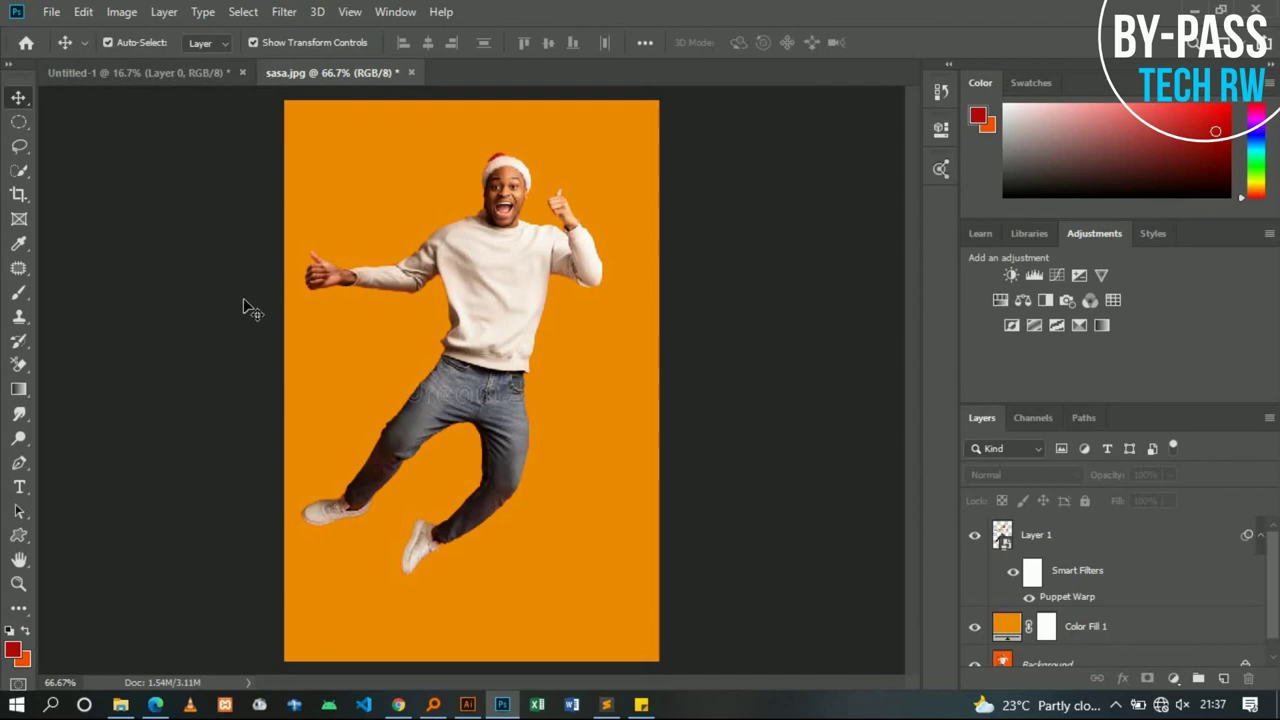
Save the image as sasa.psd in Photoshop (*.PSD) format with layers kept
{"action": "left_click", "coordinate": [52, 12]}
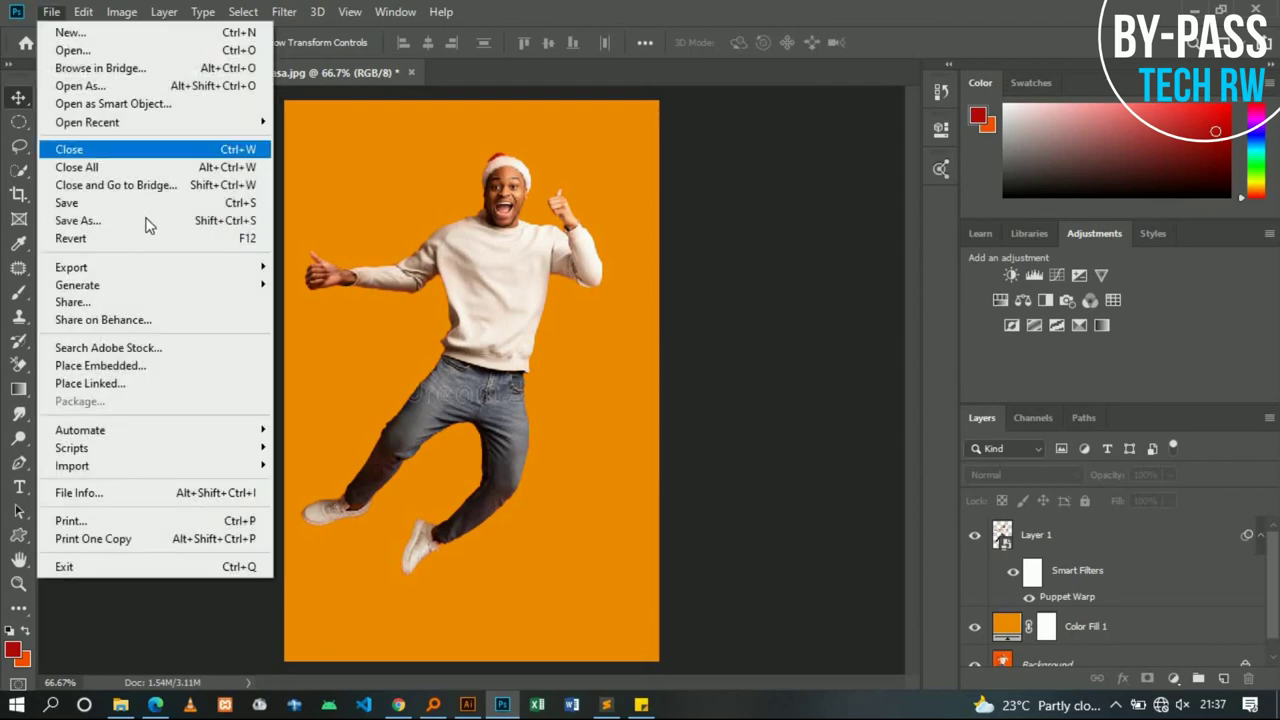
{"action": "left_click", "coordinate": [80, 220]}
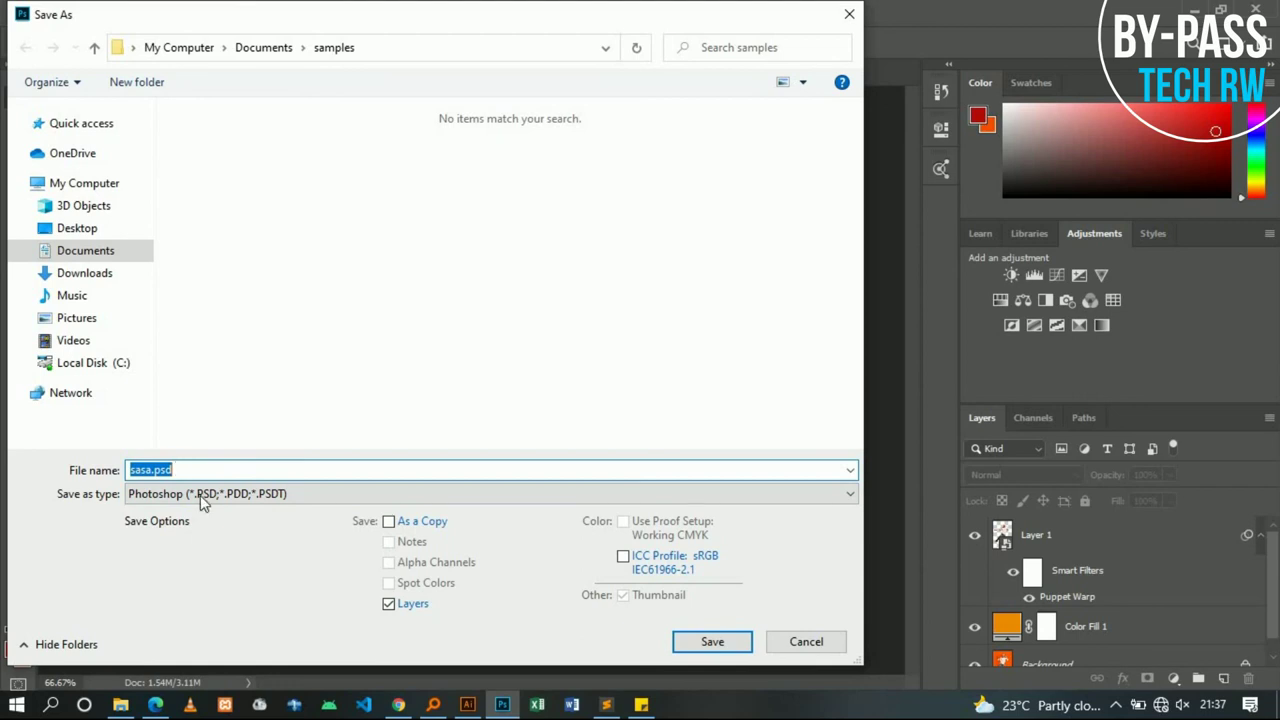
{"action": "left_click", "coordinate": [201, 495]}
{"action": "left_click", "coordinate": [250, 181]}
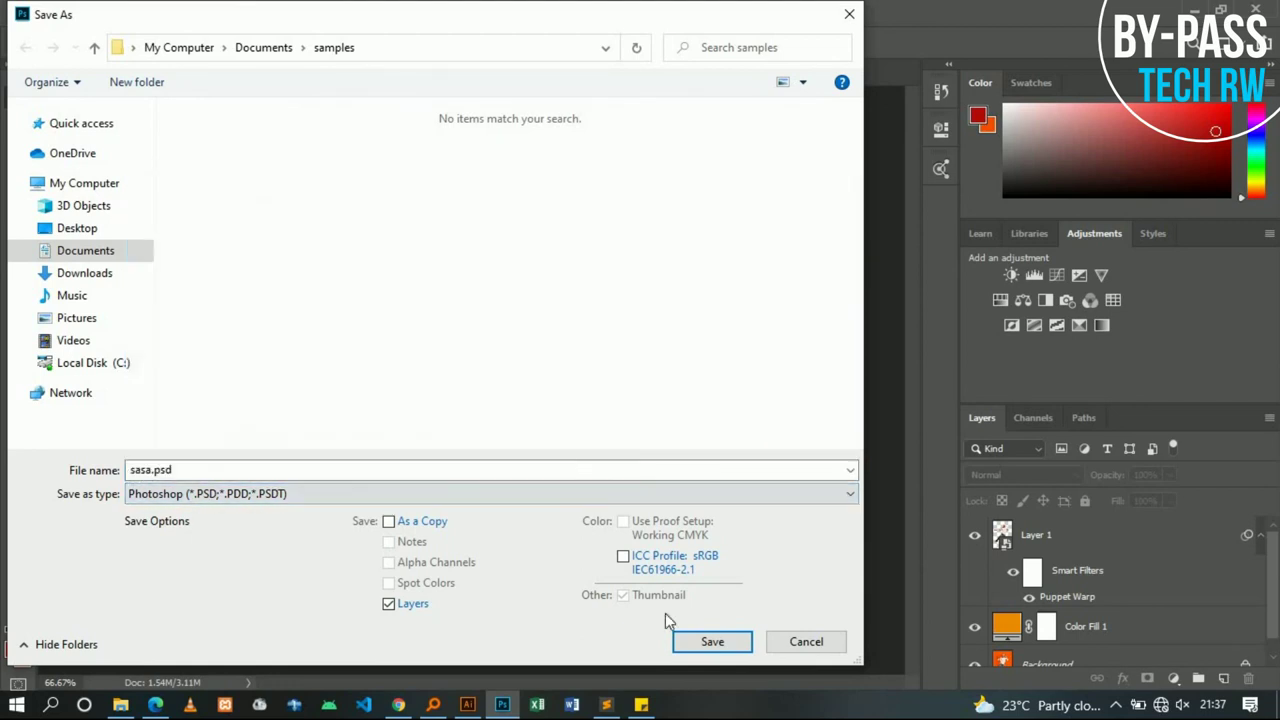
{"action": "left_click", "coordinate": [697, 637]}
{"action": "key", "text": "Return"}
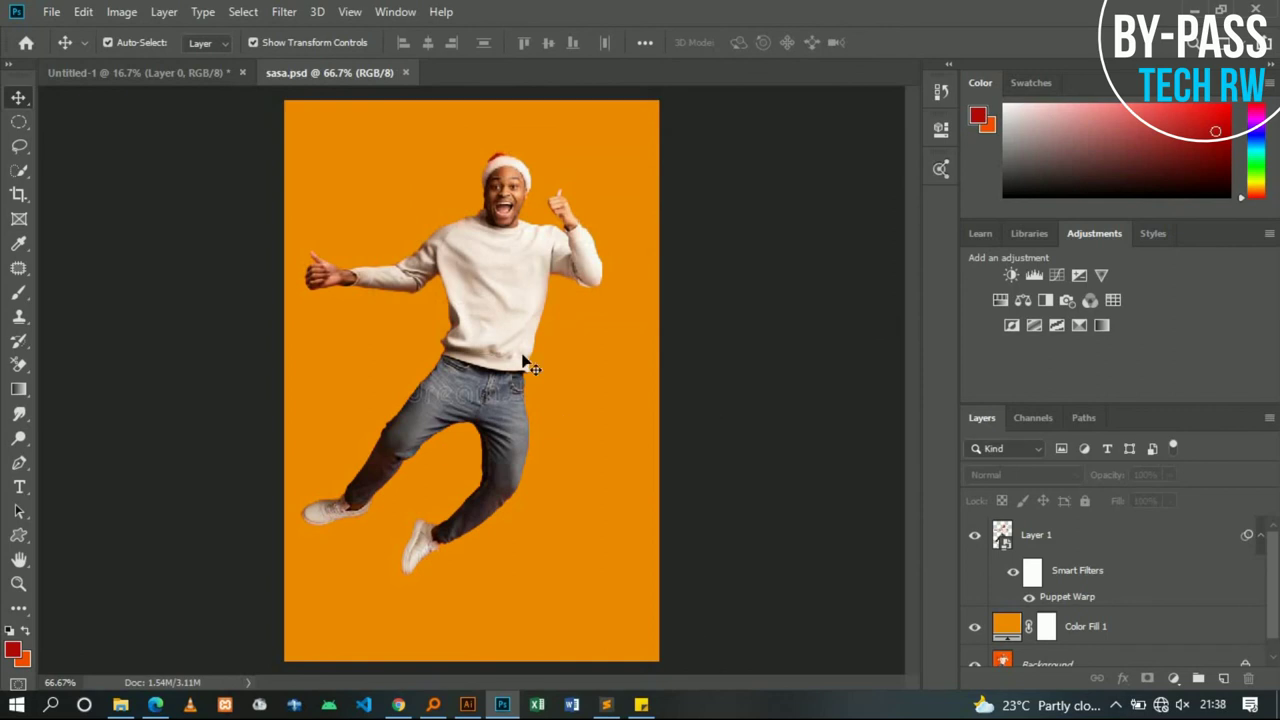
Close sasa.psd, then reopen it by dragging it from File Explorer into Photoshop
{"action": "left_click", "coordinate": [406, 73]}
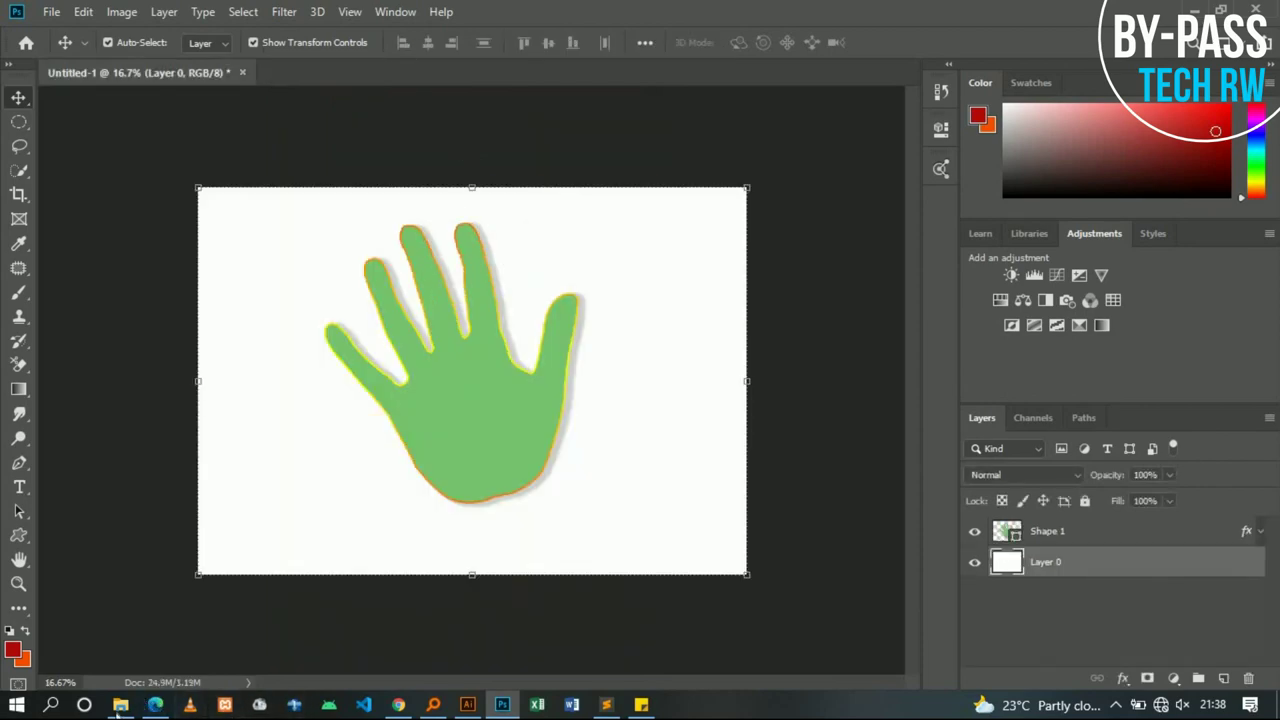
{"action": "left_click", "coordinate": [120, 705]}
{"action": "left_click", "coordinate": [240, 375]}
{"action": "left_click_drag", "start_coordinate": [250, 385], "coordinate": [594, 425]}
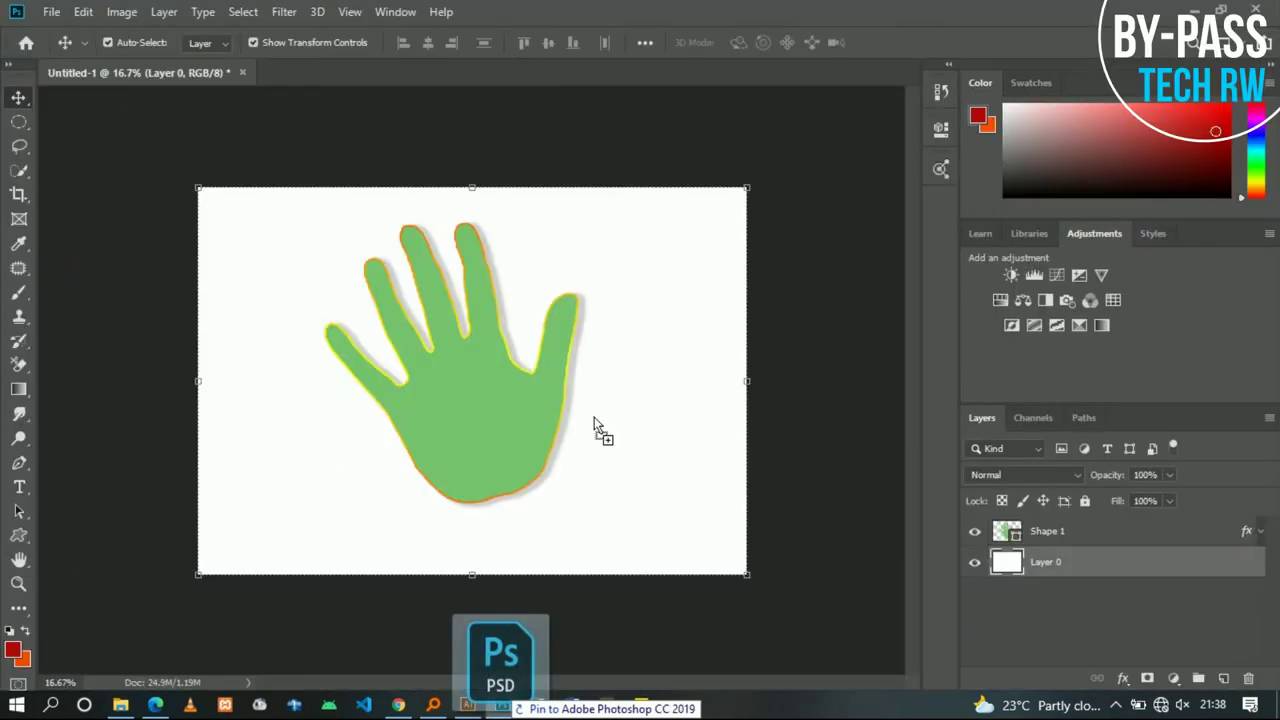
{"action": "left_click_drag", "start_coordinate": [594, 425], "coordinate": [575, 80]}
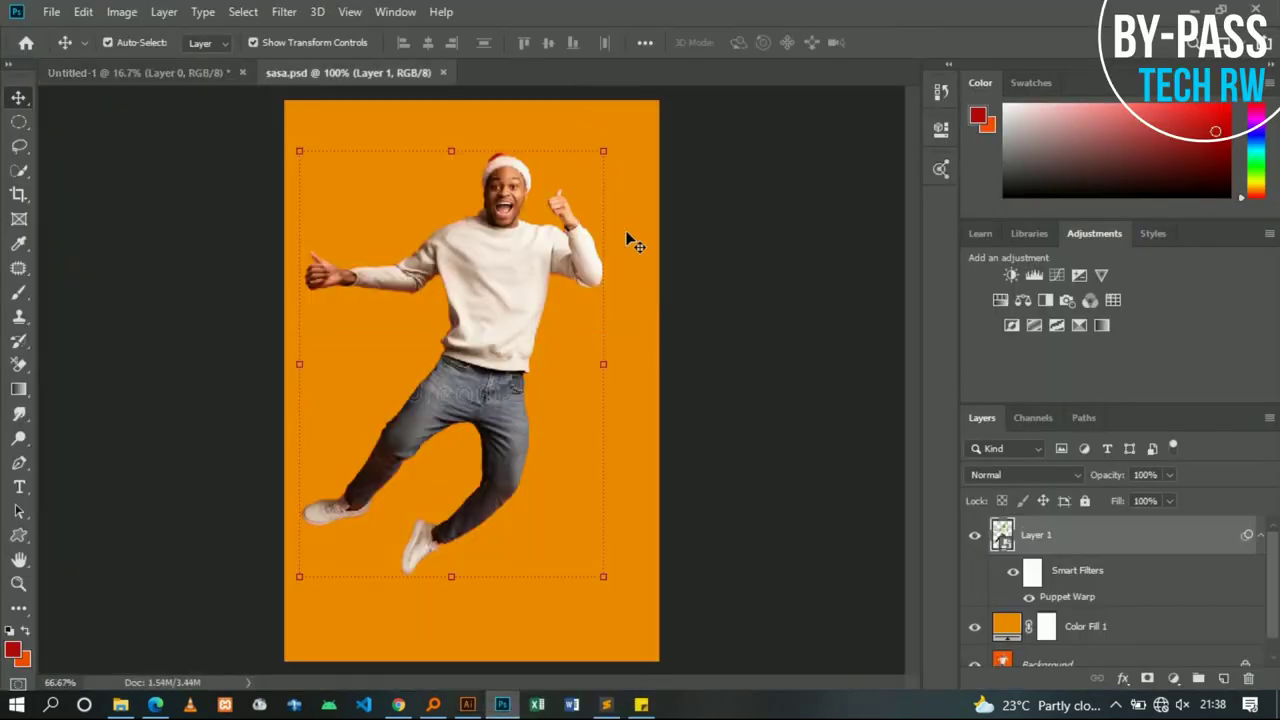
Check the Color Fill 1 and Layer 1 layers and their smart filters in the reopened file
{"action": "left_click", "coordinate": [1083, 627]}
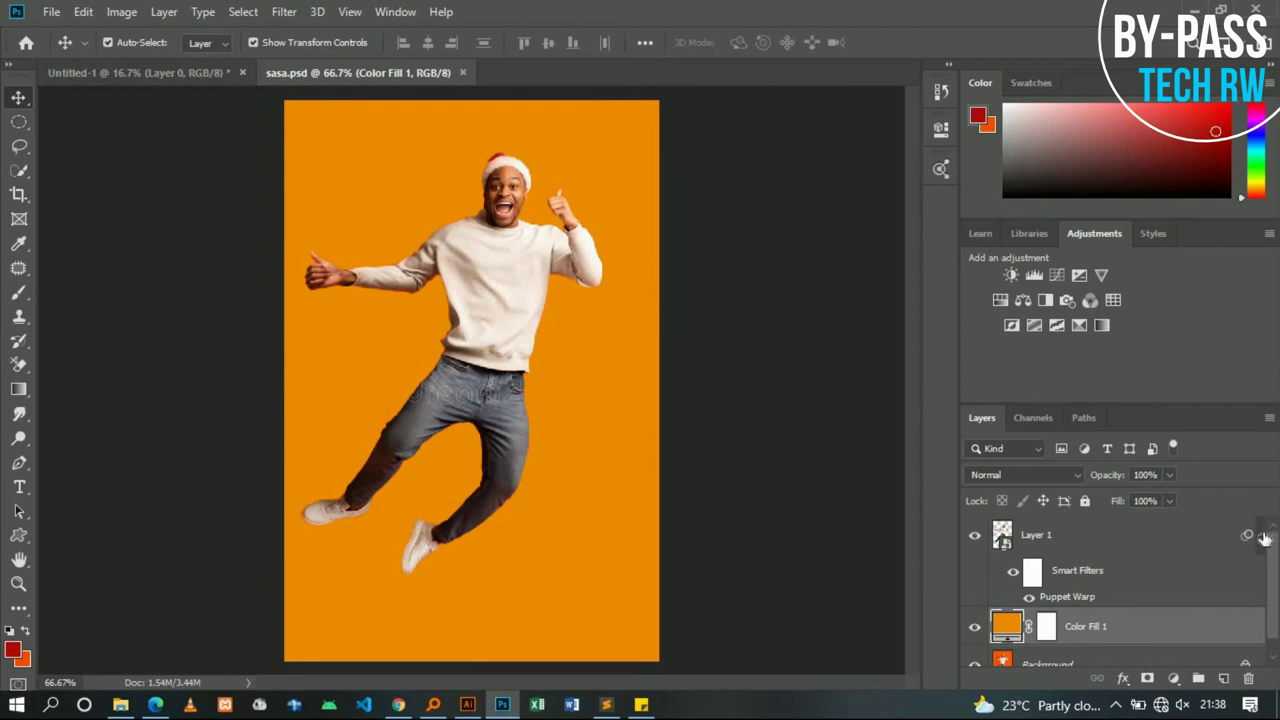
{"action": "left_click", "coordinate": [1260, 535]}
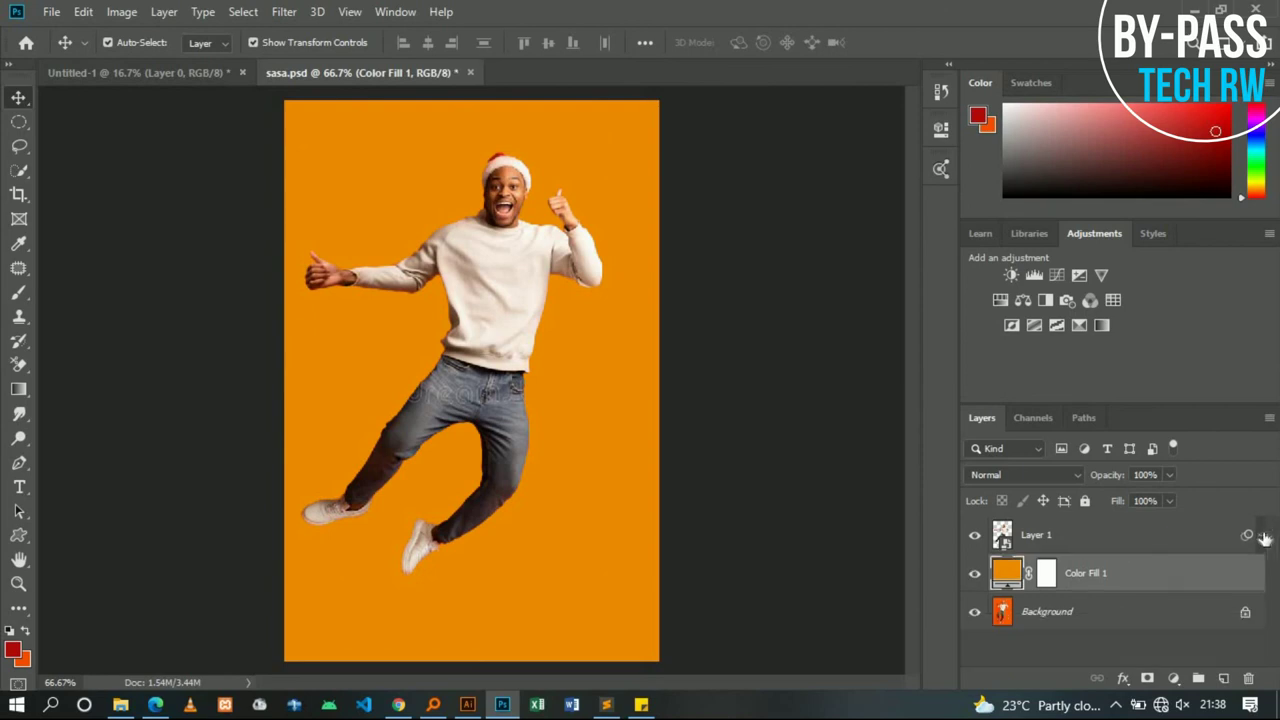
{"action": "left_click", "coordinate": [1058, 540]}
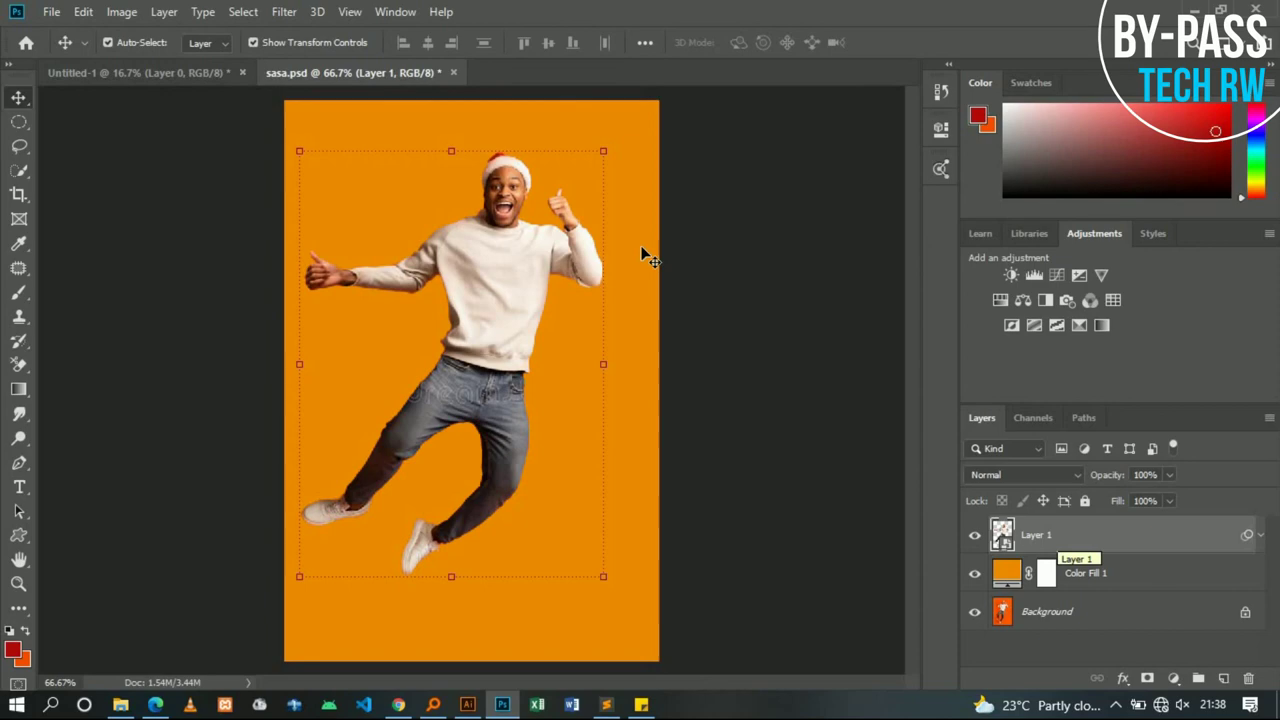
{"action": "left_click", "coordinate": [50, 12]}
Save a JPEG copy that overwrites sasa.jpg, then close sasa.psd without saving changes
{"action": "left_click", "coordinate": [147, 218]}
{"action": "left_click", "coordinate": [250, 493]}
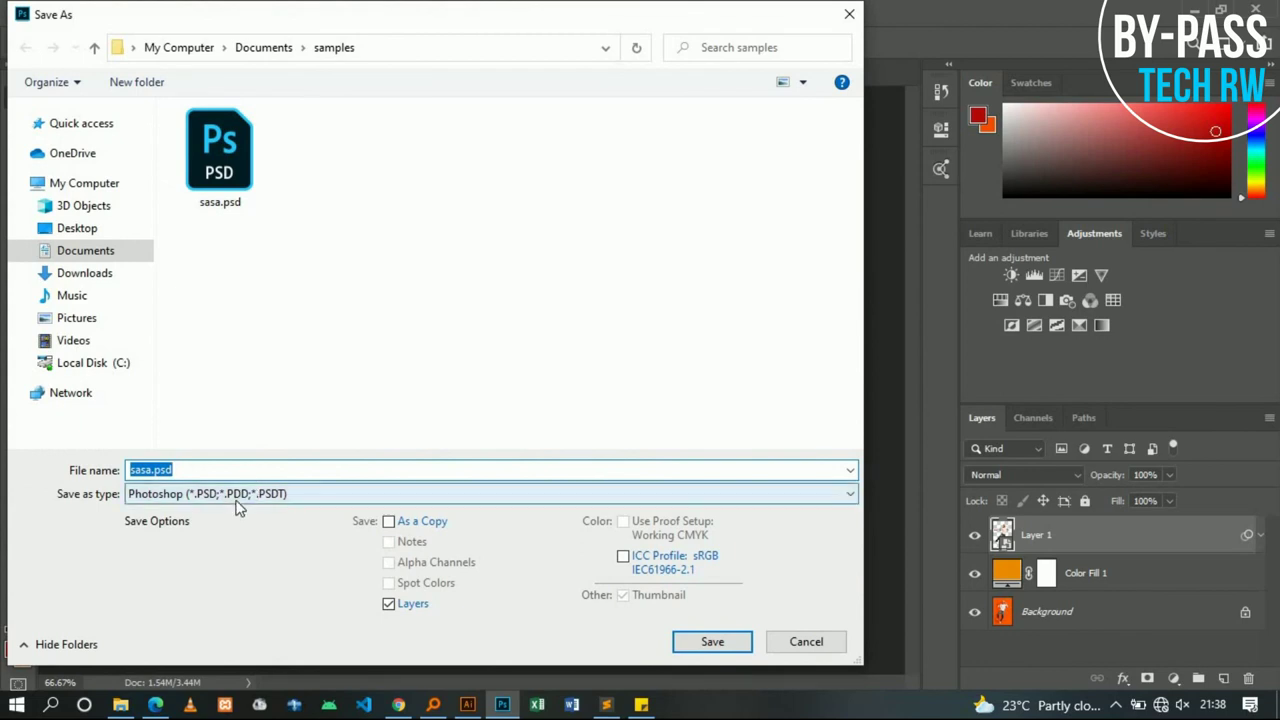
{"action": "left_click", "coordinate": [338, 307]}
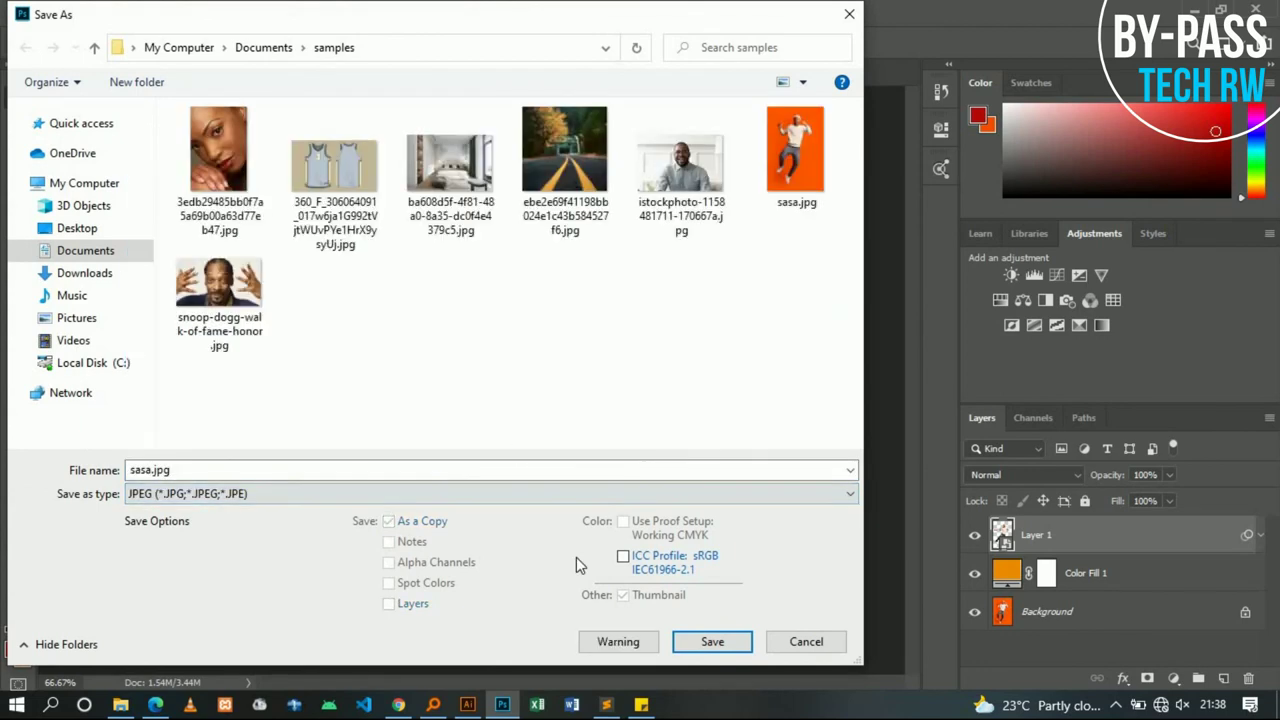
{"action": "left_click", "coordinate": [726, 645]}
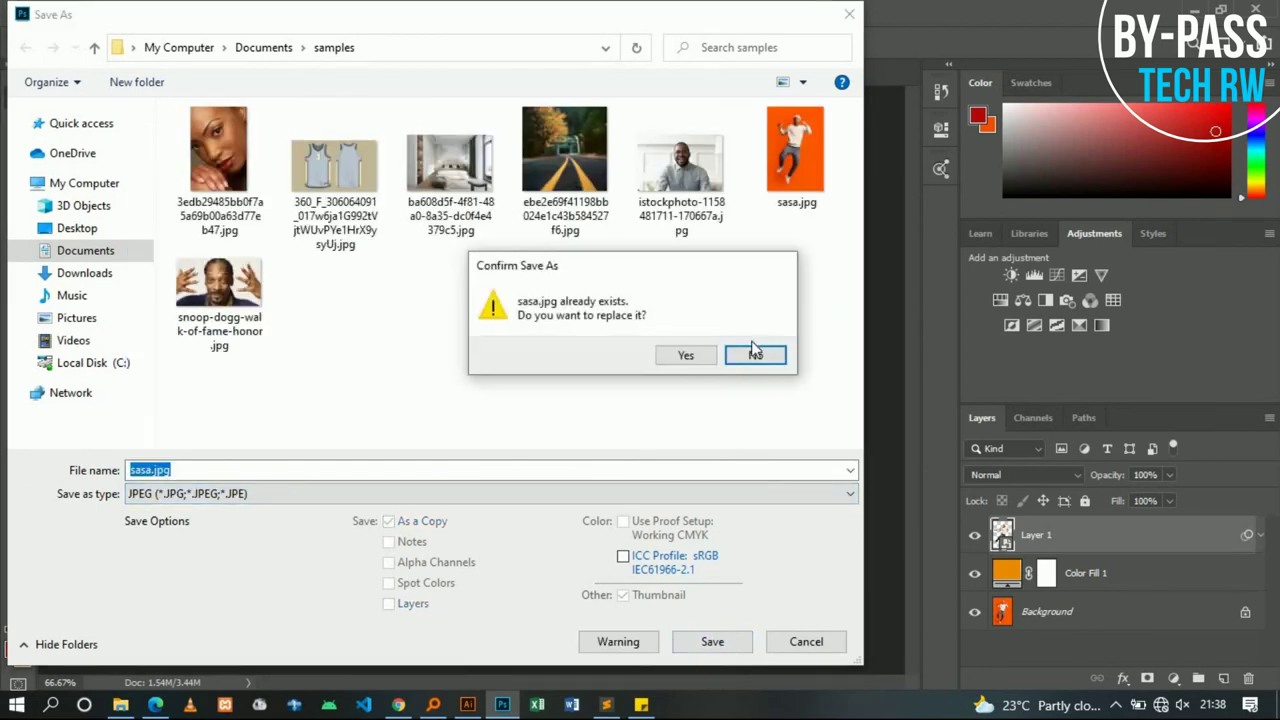
{"action": "left_click", "coordinate": [706, 355]}
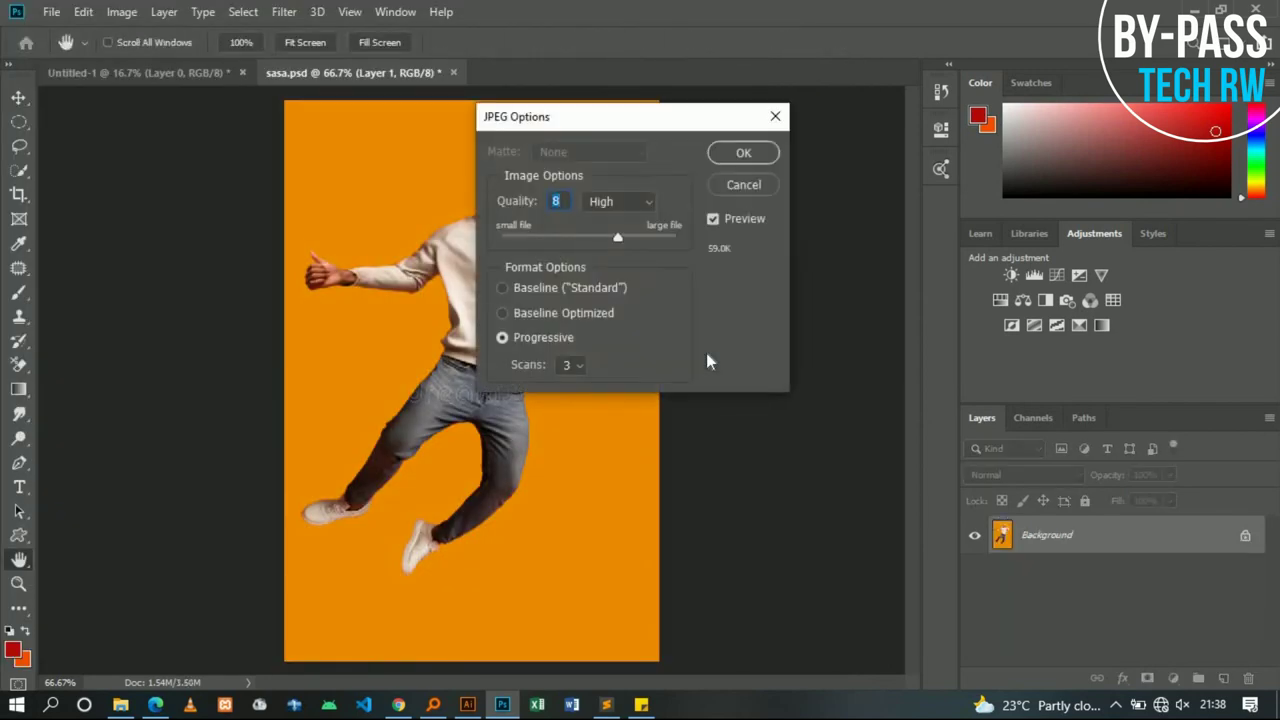
{"action": "key", "text": "Return"}
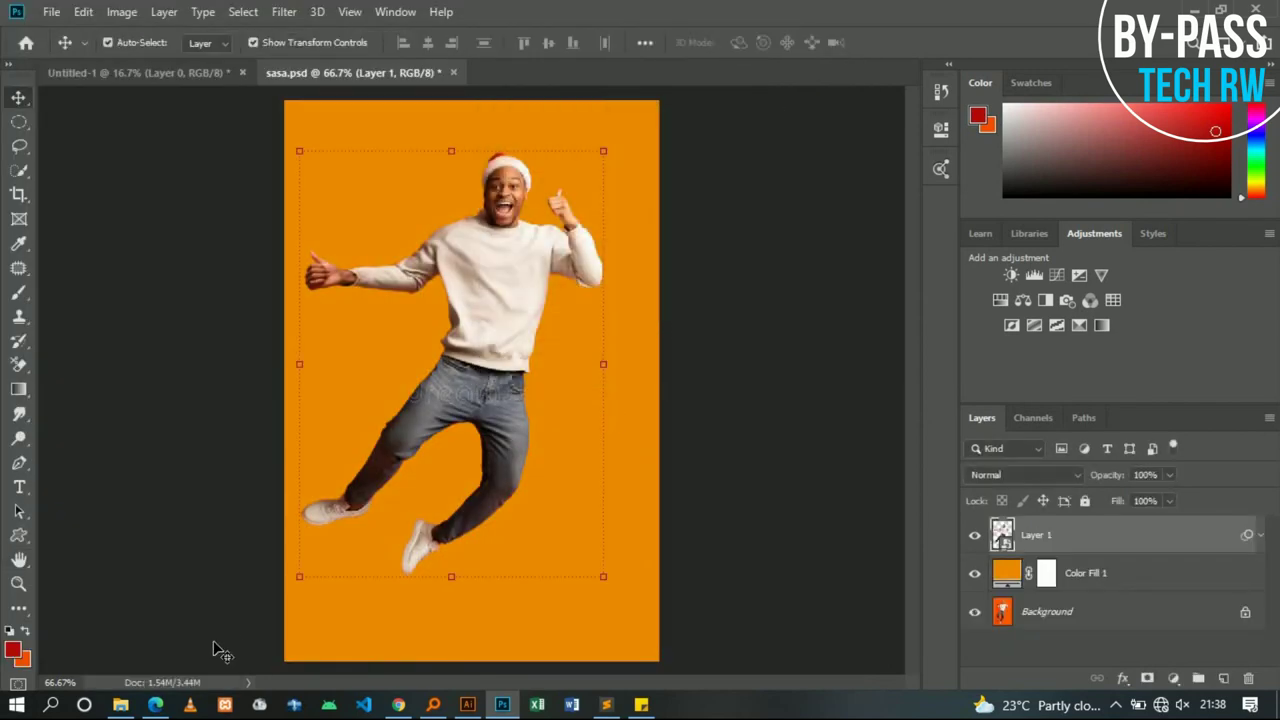
{"action": "left_click", "coordinate": [453, 72]}
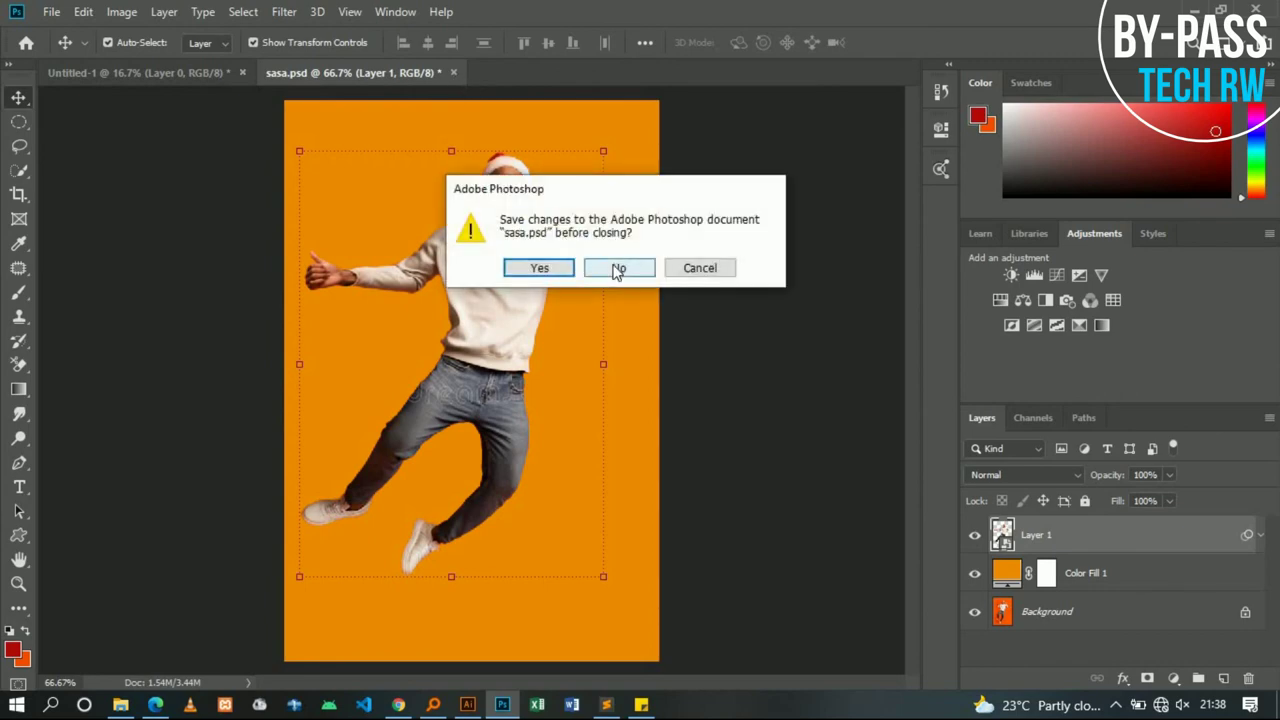
{"action": "left_click", "coordinate": [617, 269]}
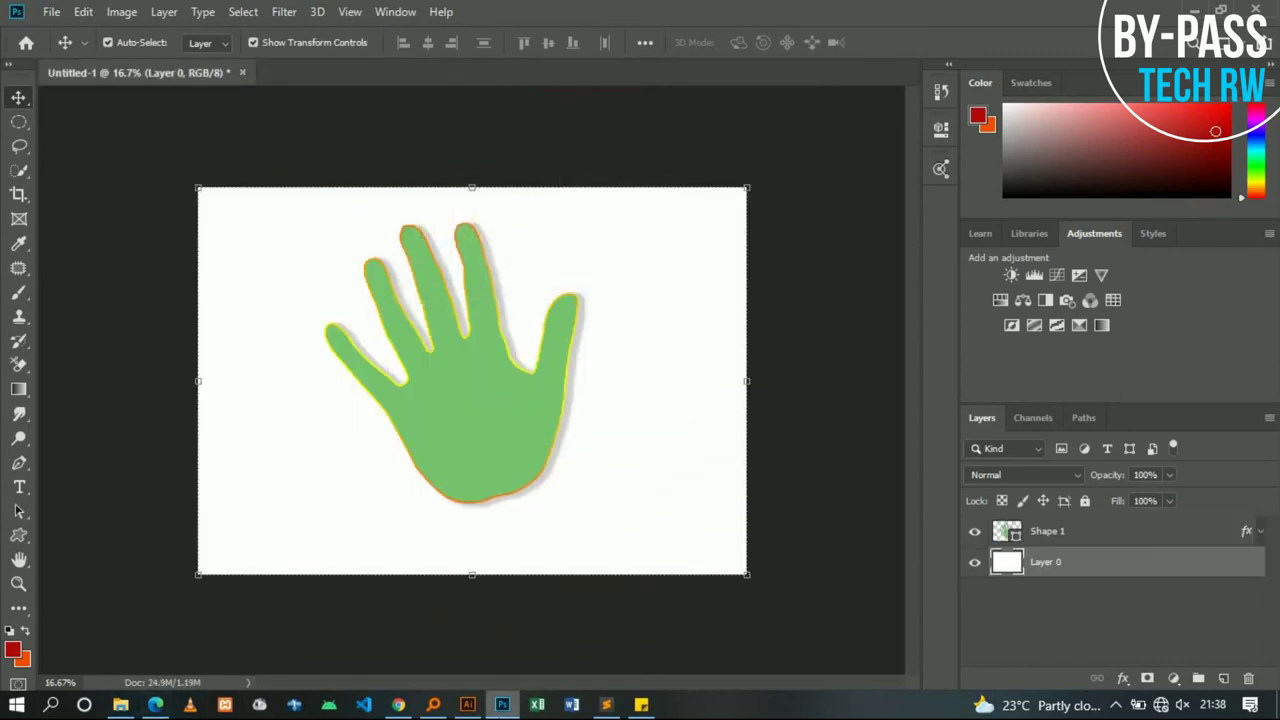
Open sasa.jpg in Photoshop to verify it, close it, then reopen sasa.psd from samples
{"action": "left_click", "coordinate": [502, 704]}
{"action": "left_click", "coordinate": [977, 230]}
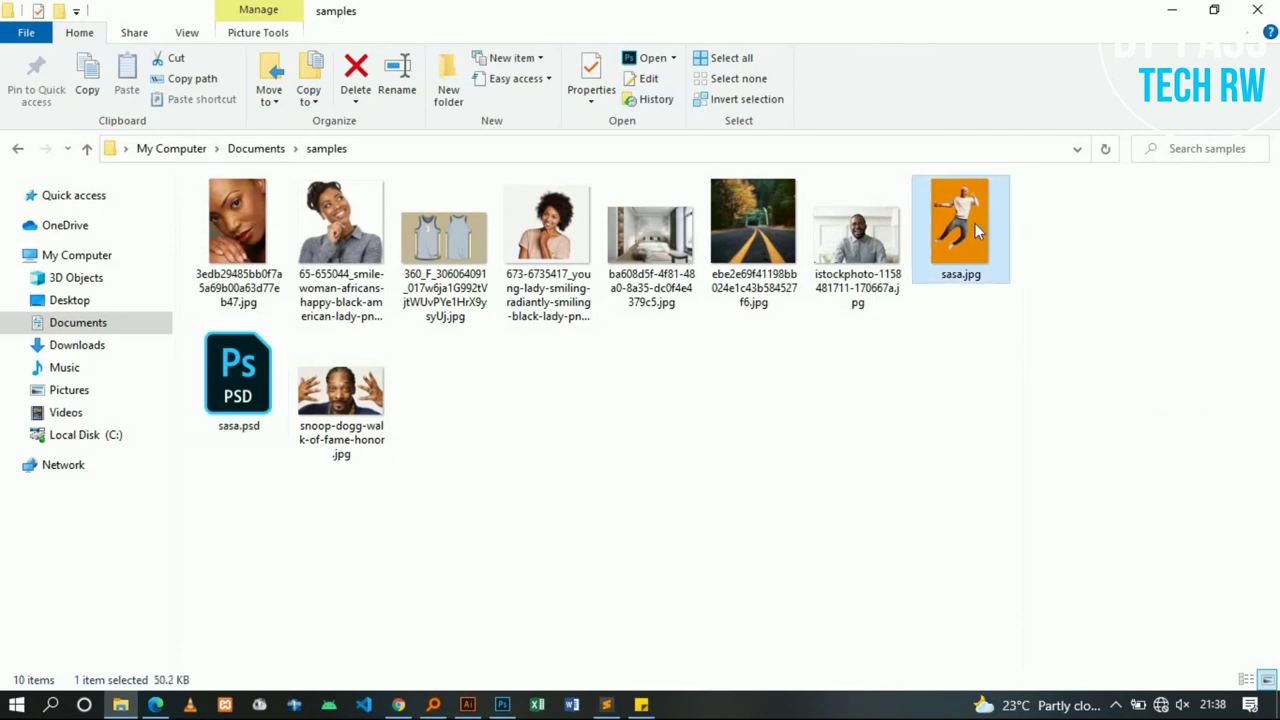
{"action": "mouse_move", "coordinate": [976, 226]}
{"action": "left_mouse_down"}
{"action": "mouse_move", "coordinate": [510, 695]}
{"action": "mouse_move", "coordinate": [524, 698]}
{"action": "mouse_move", "coordinate": [535, 70]}
{"action": "left_mouse_up"}
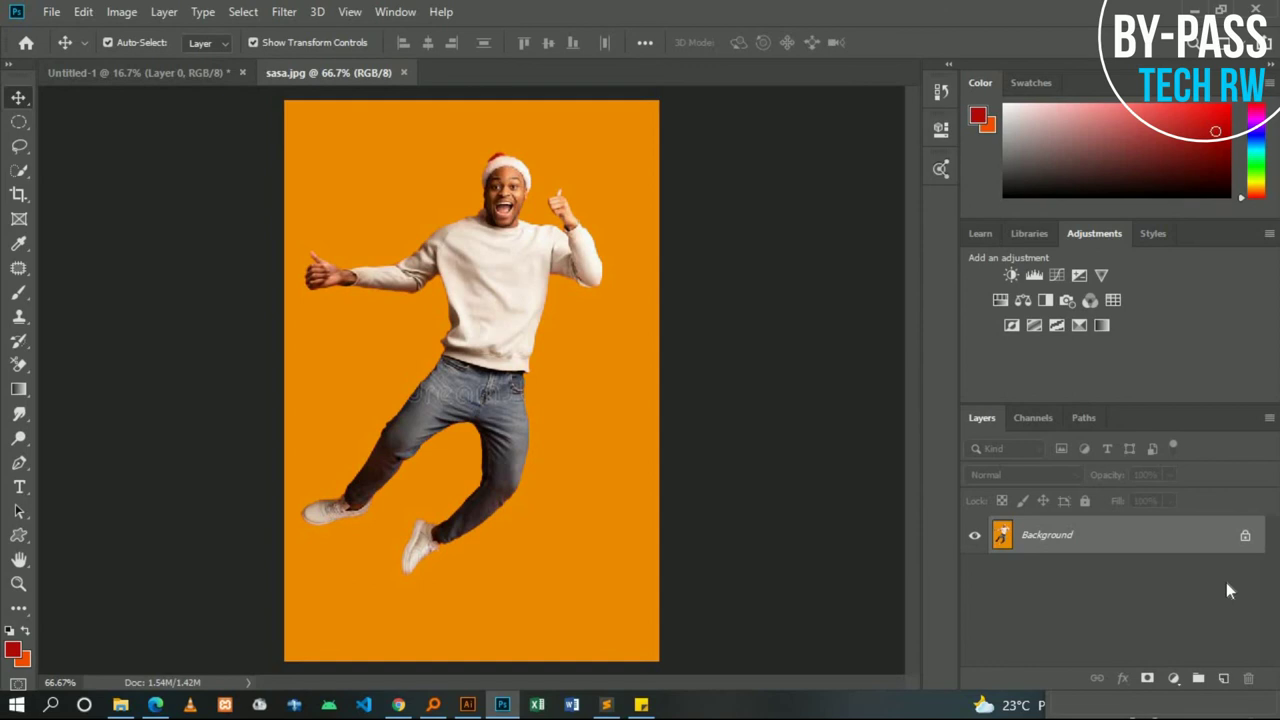
{"action": "left_click", "coordinate": [404, 73]}
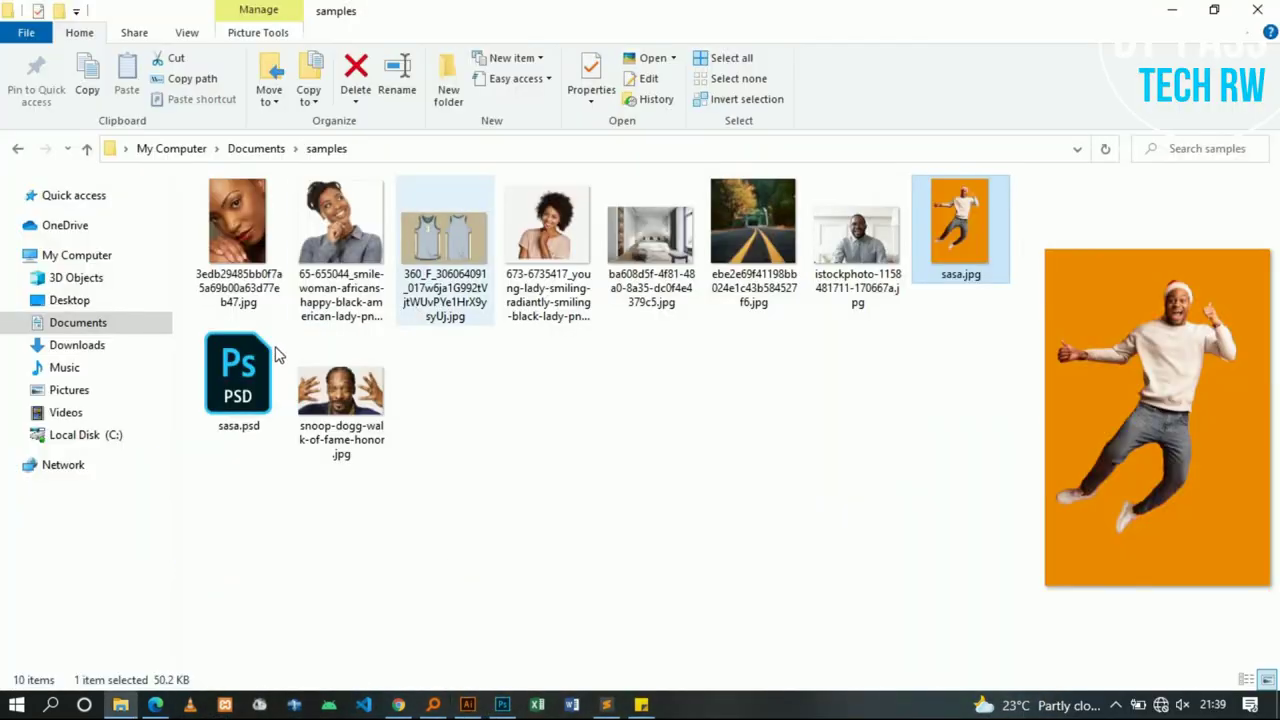
{"action": "left_click", "coordinate": [267, 366]}
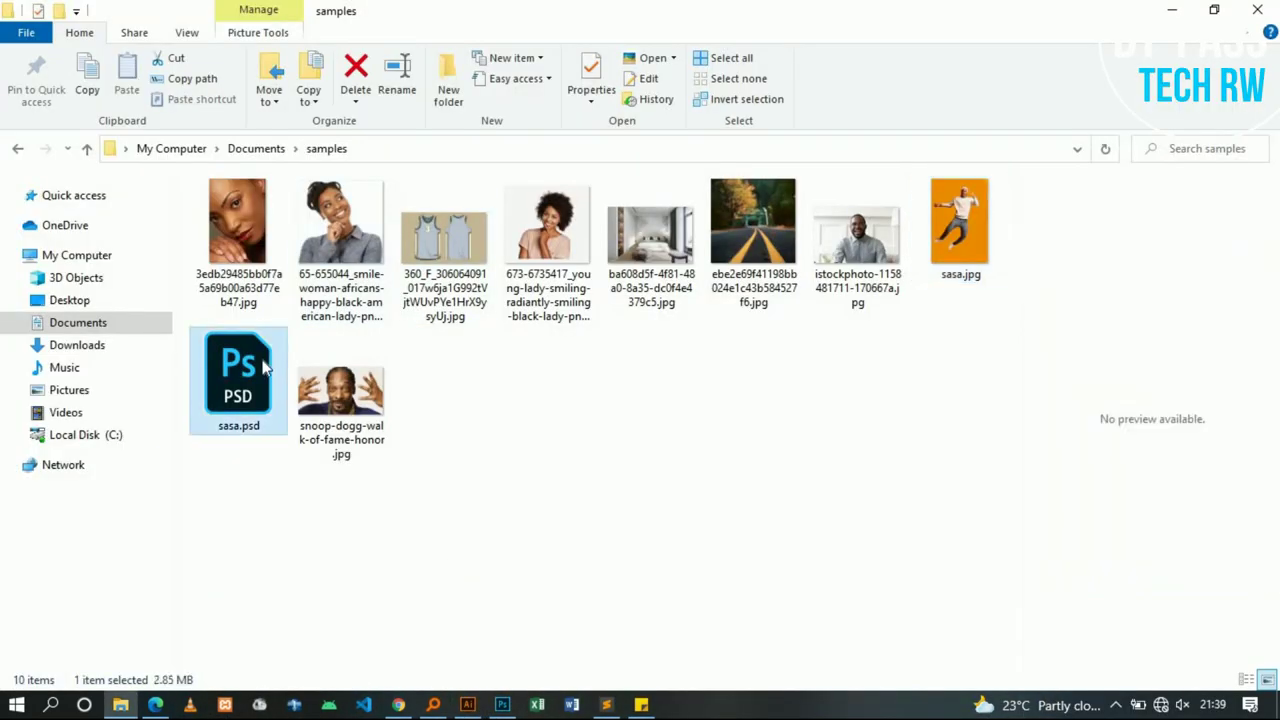
{"action": "double_click", "coordinate": [265, 368]}
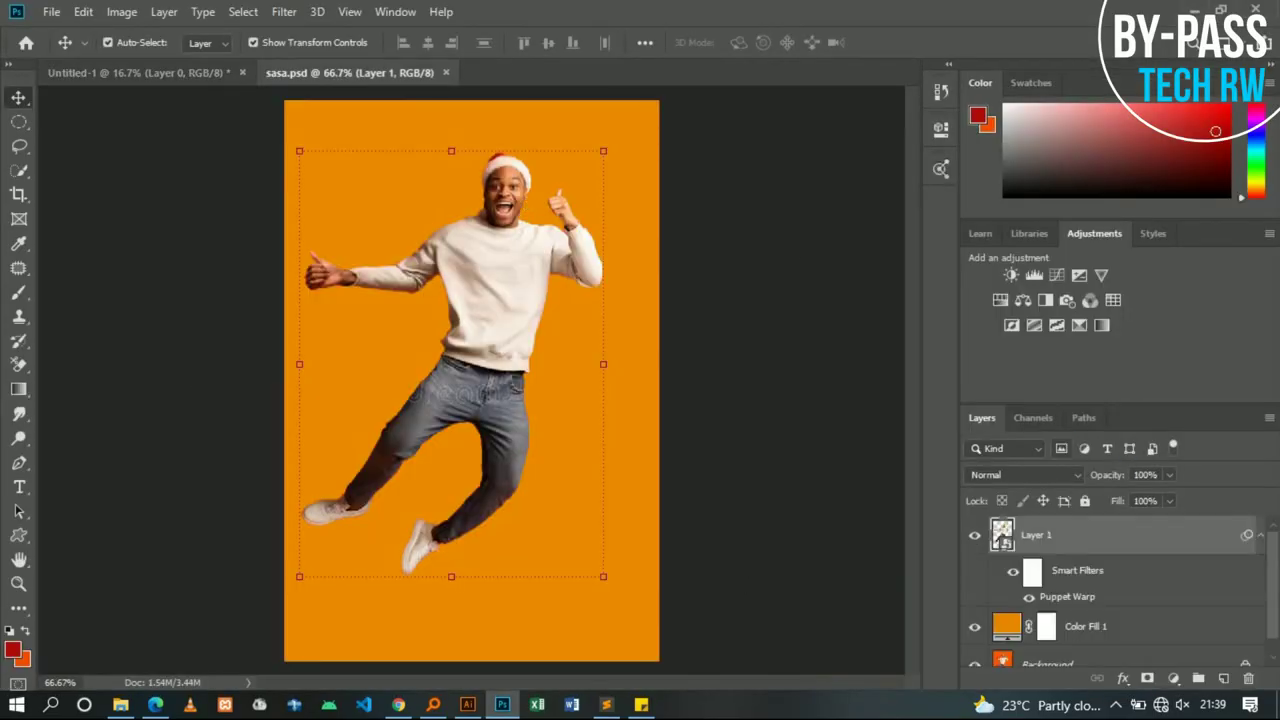
Add a bold 'LOREM IPSUM' text layer across the jumping man's waist
{"action": "left_click", "coordinate": [1259, 536]}
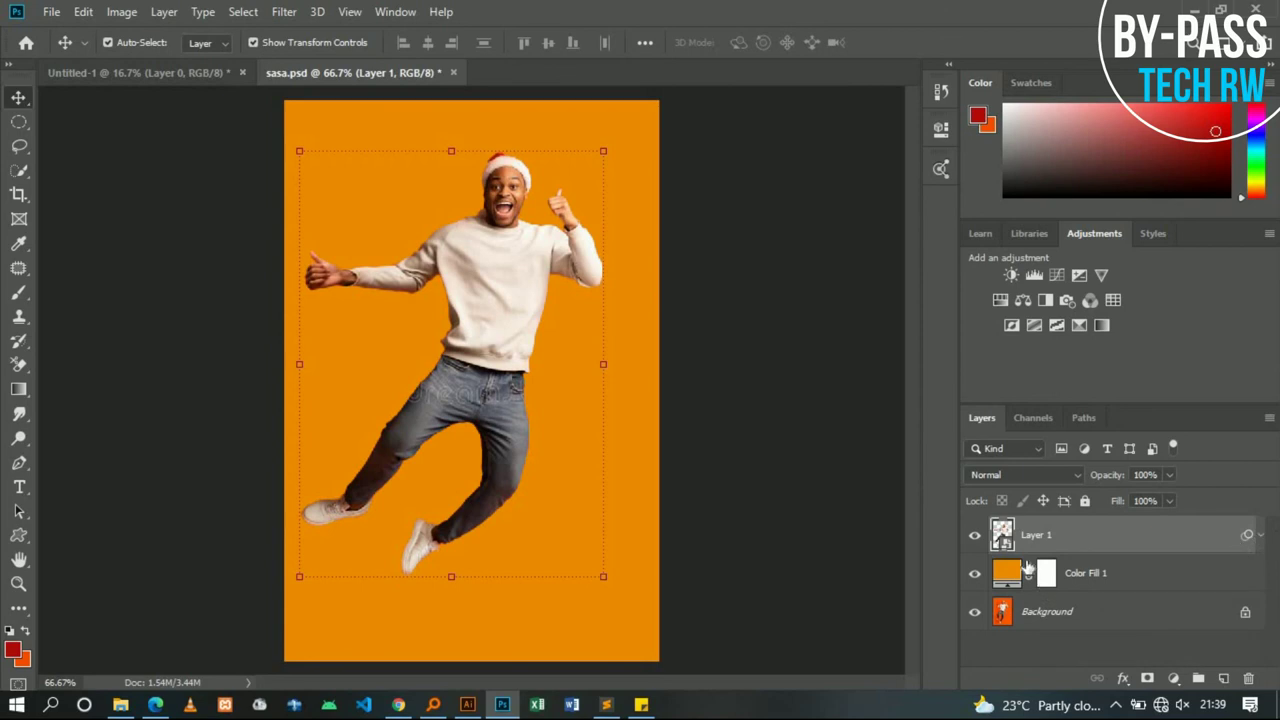
{"action": "left_click", "coordinate": [690, 240]}
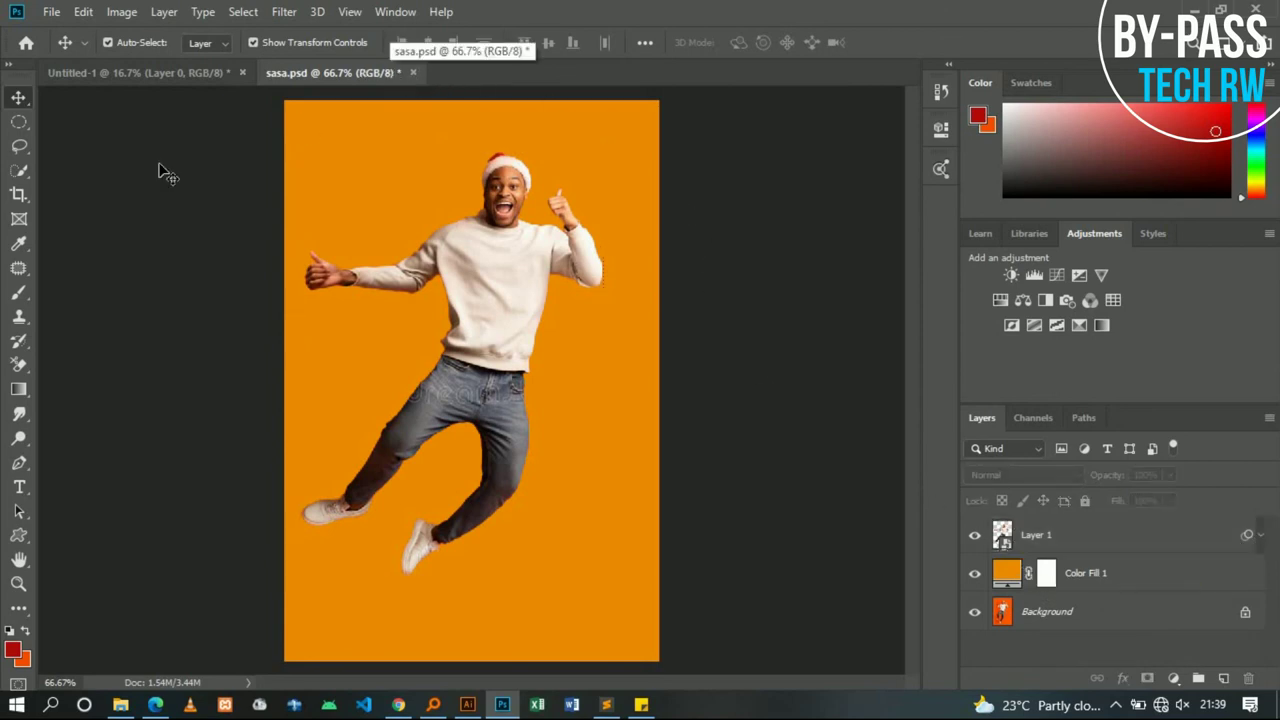
{"action": "left_click", "coordinate": [19, 487]}
{"action": "left_click", "coordinate": [320, 388]}
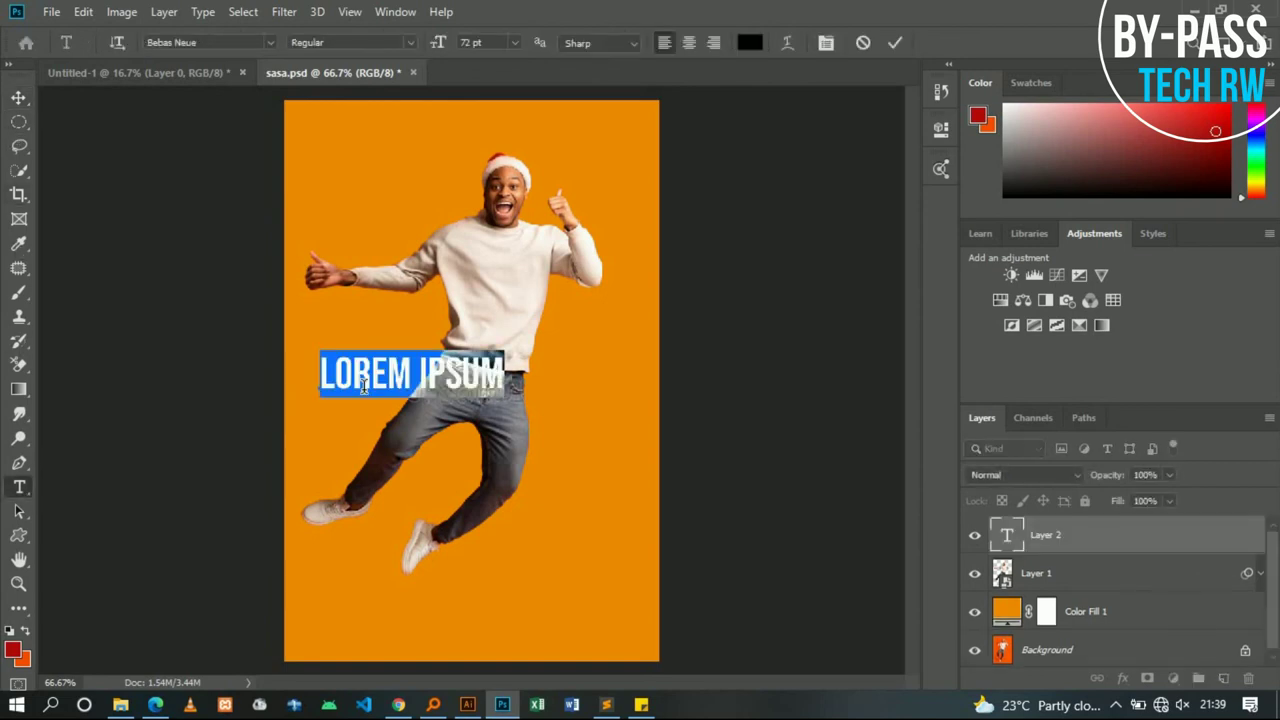
{"action": "left_click", "coordinate": [894, 43]}
{"action": "left_click", "coordinate": [19, 97]}
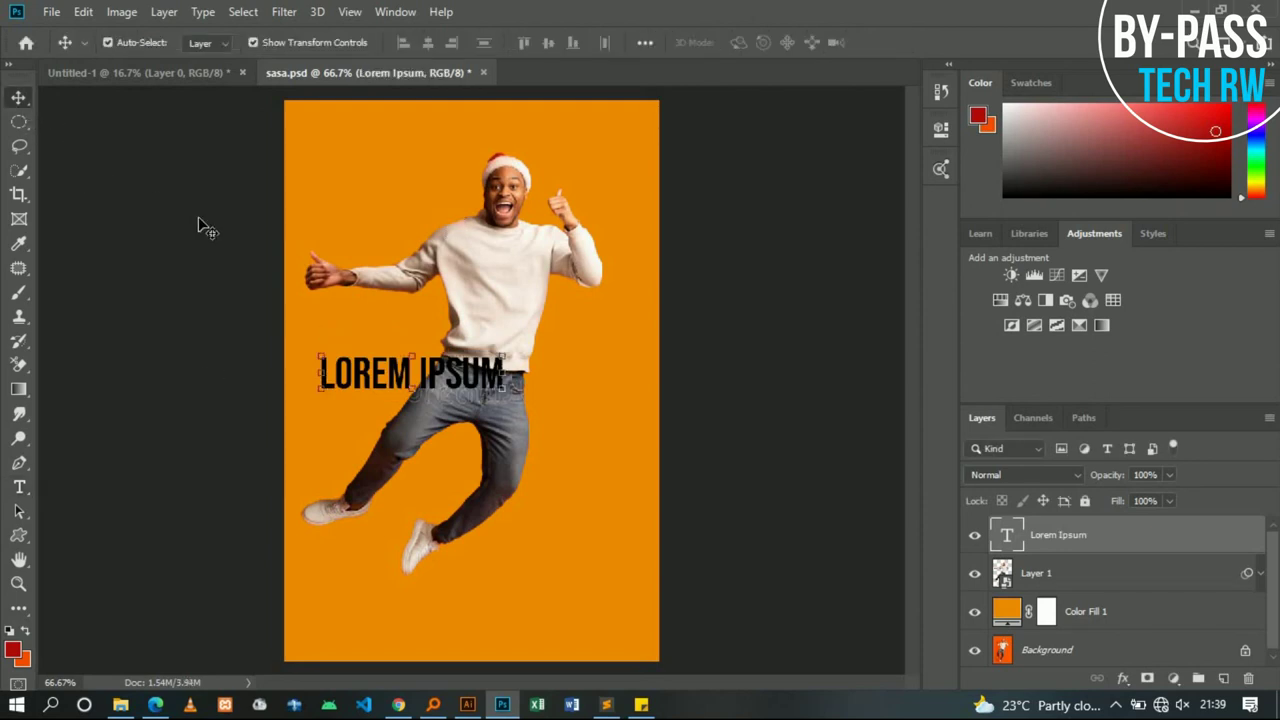
{"action": "left_click", "coordinate": [198, 216]}
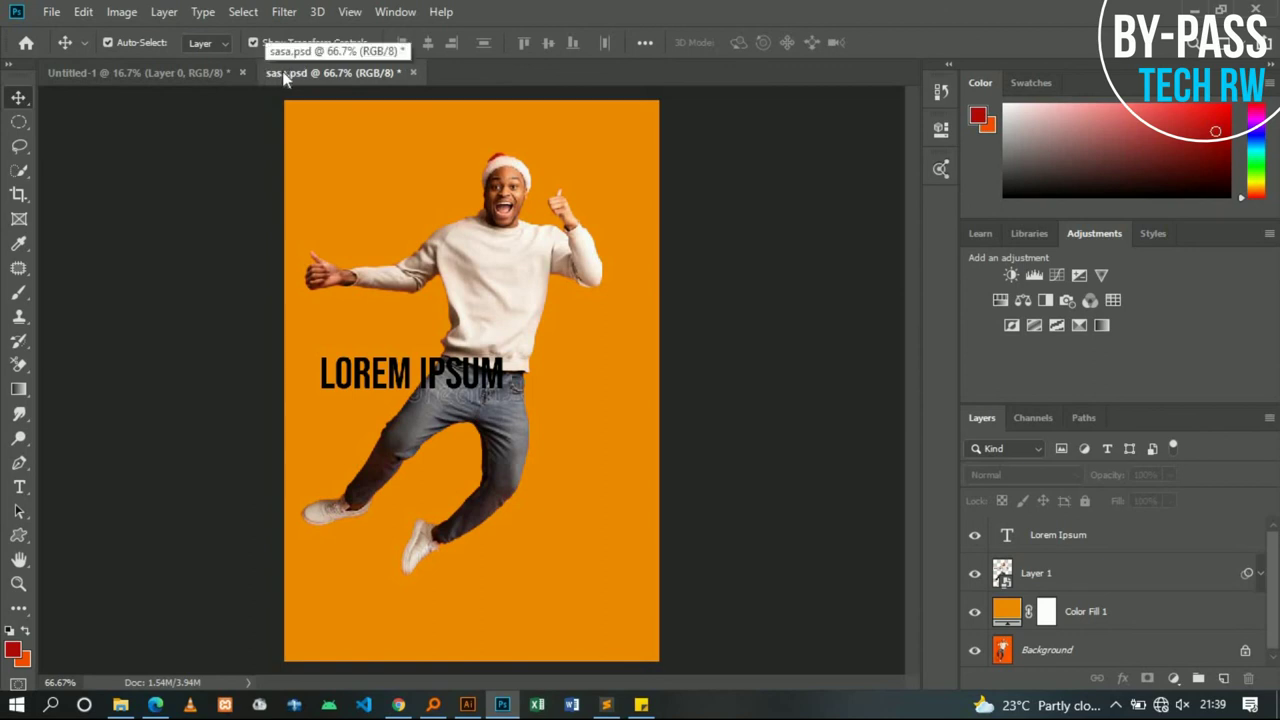
{"action": "left_click", "coordinate": [409, 72]}
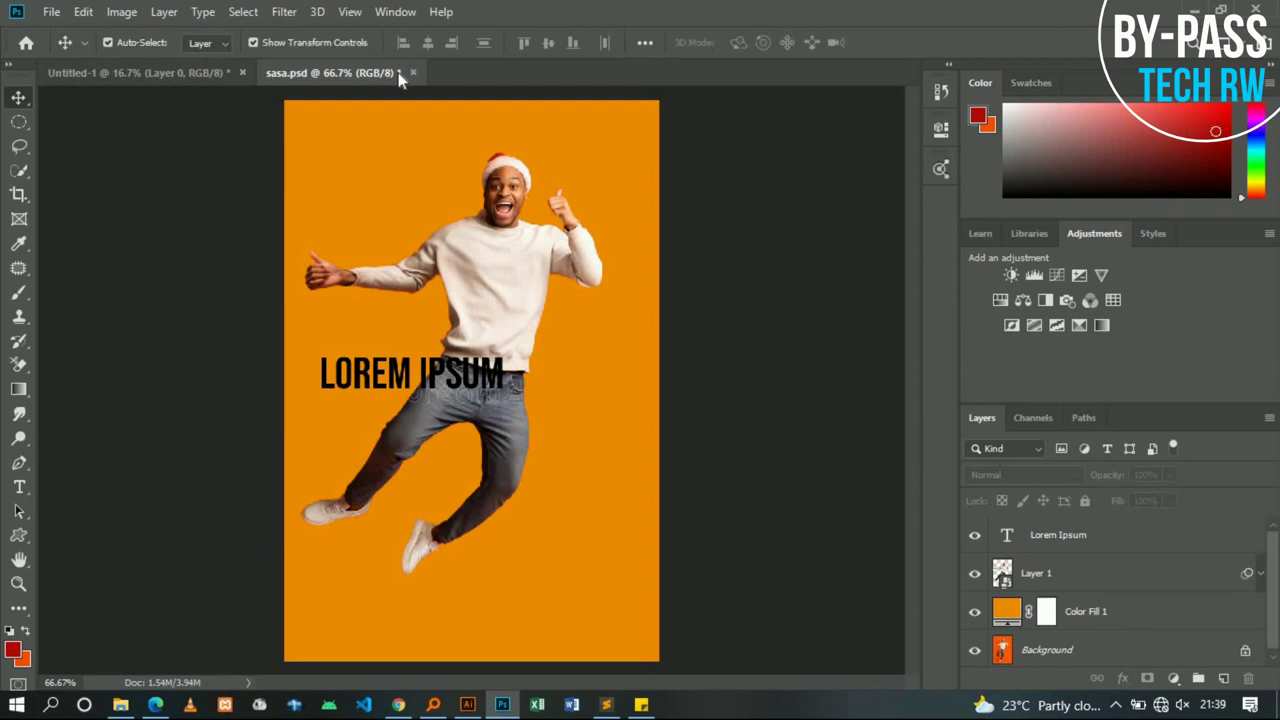
Save sasa.psd, move the LOREM IPSUM text above the man's head, and save again
{"action": "left_click", "coordinate": [51, 11]}
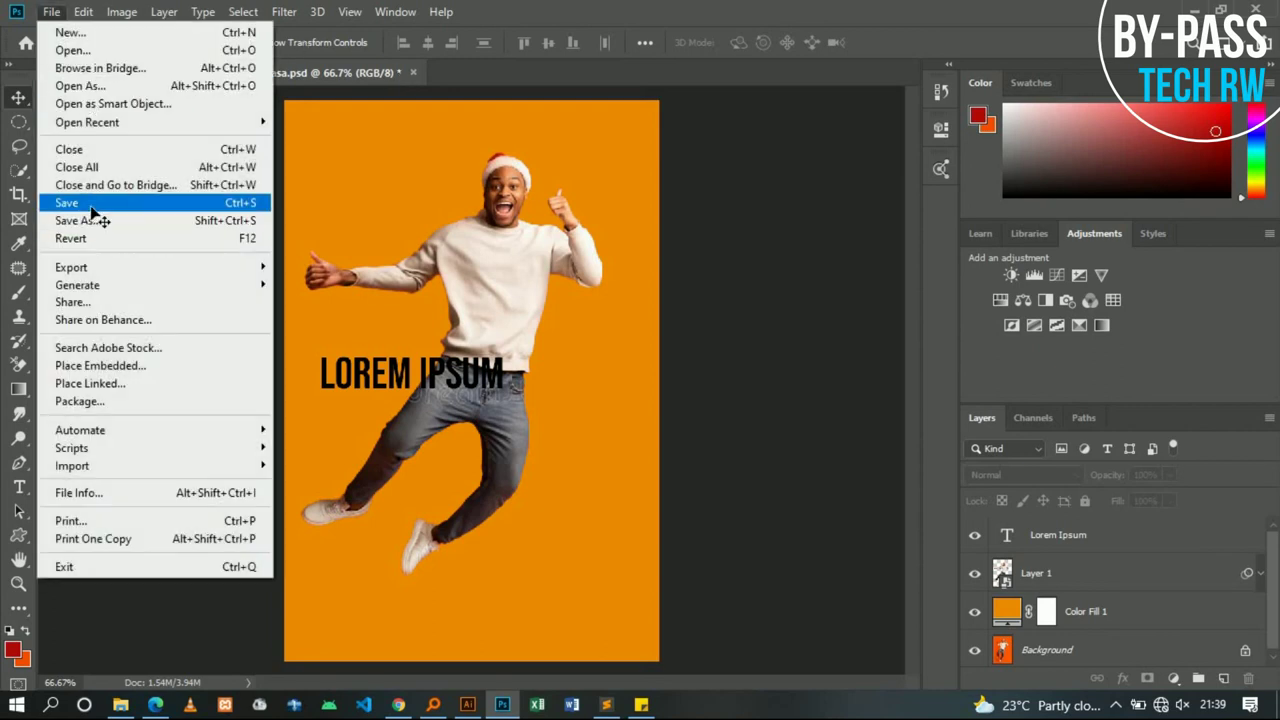
{"action": "left_click", "coordinate": [88, 203]}
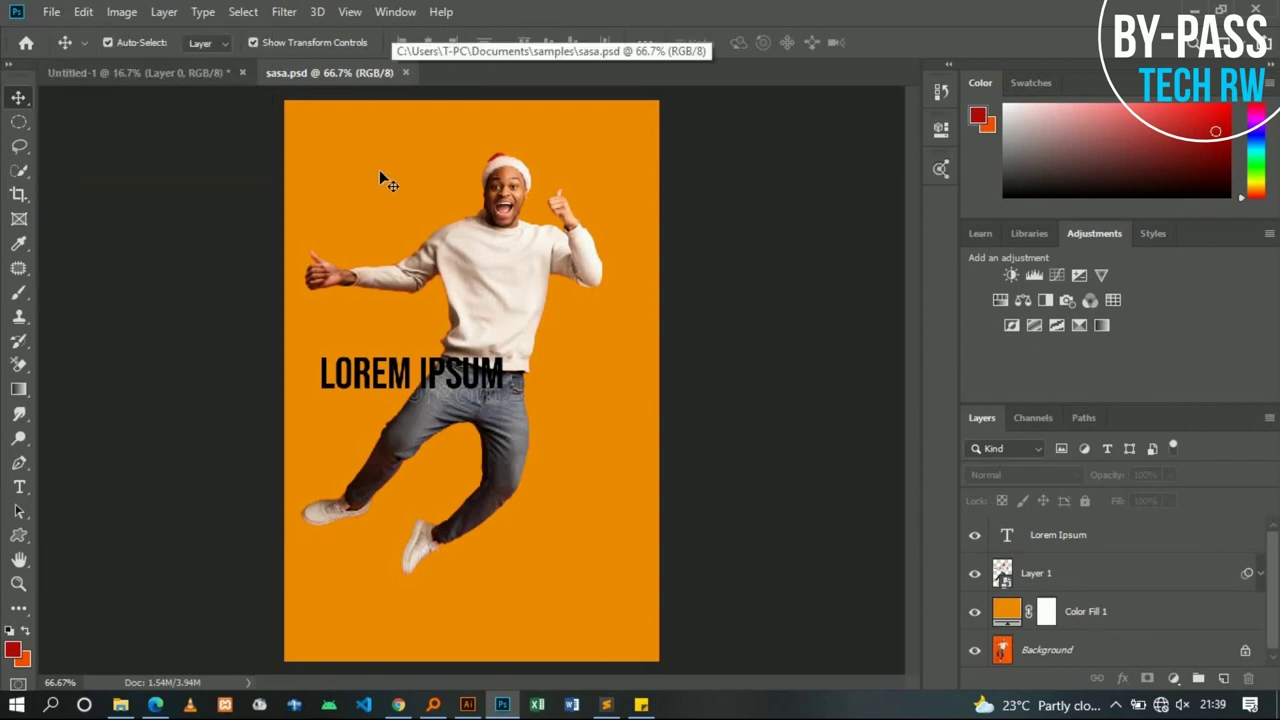
{"action": "left_click", "coordinate": [358, 376]}
{"action": "left_click_drag", "start_coordinate": [355, 390], "coordinate": [354, 157]}
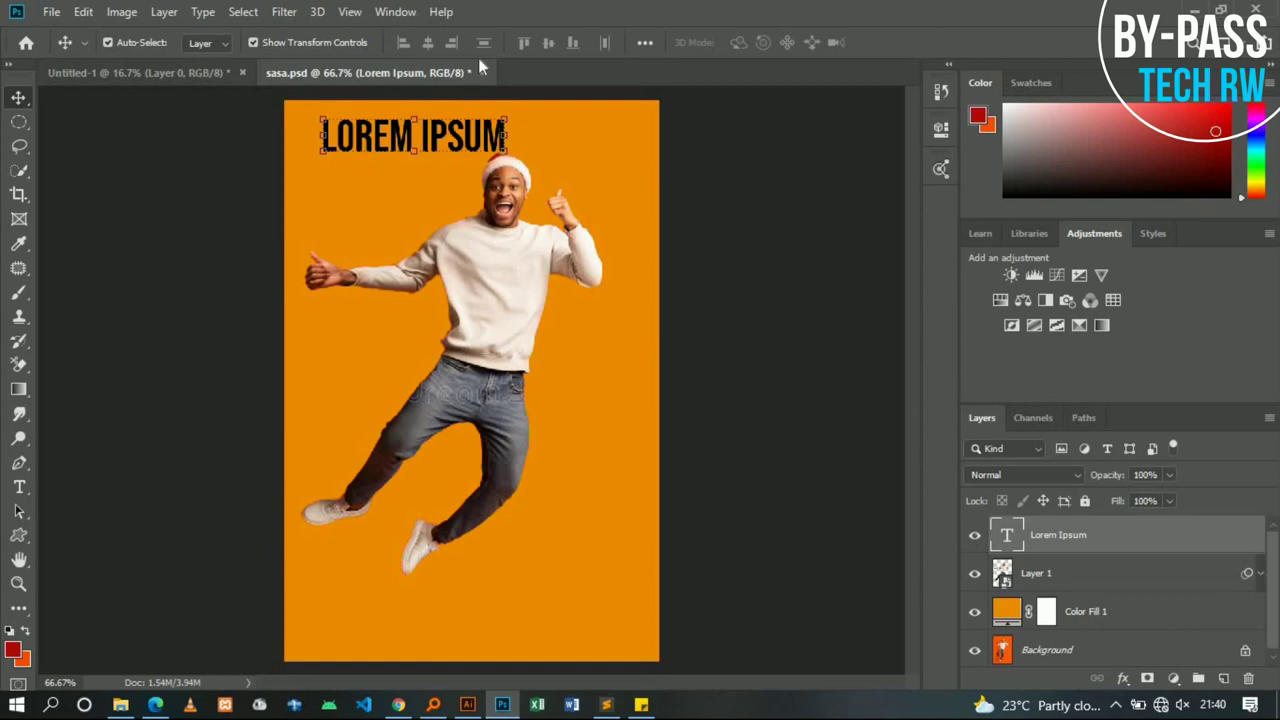
{"action": "left_click", "coordinate": [51, 12]}
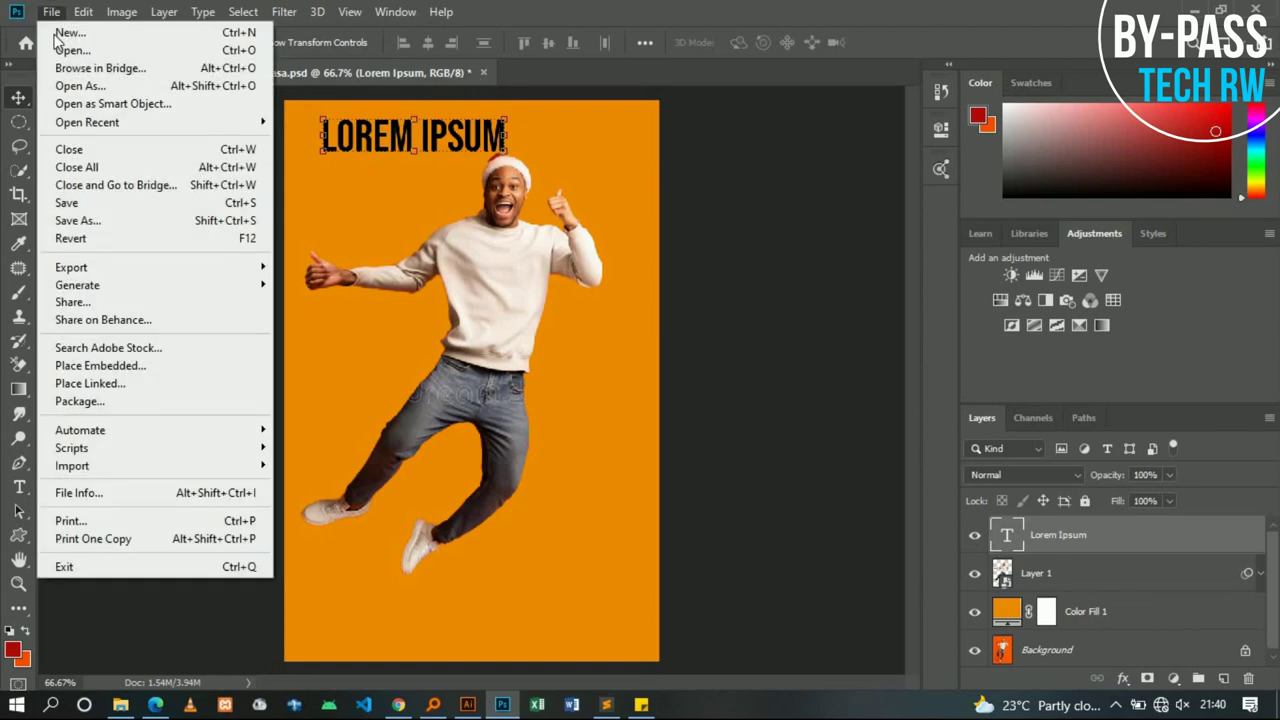
{"action": "left_click", "coordinate": [97, 206]}
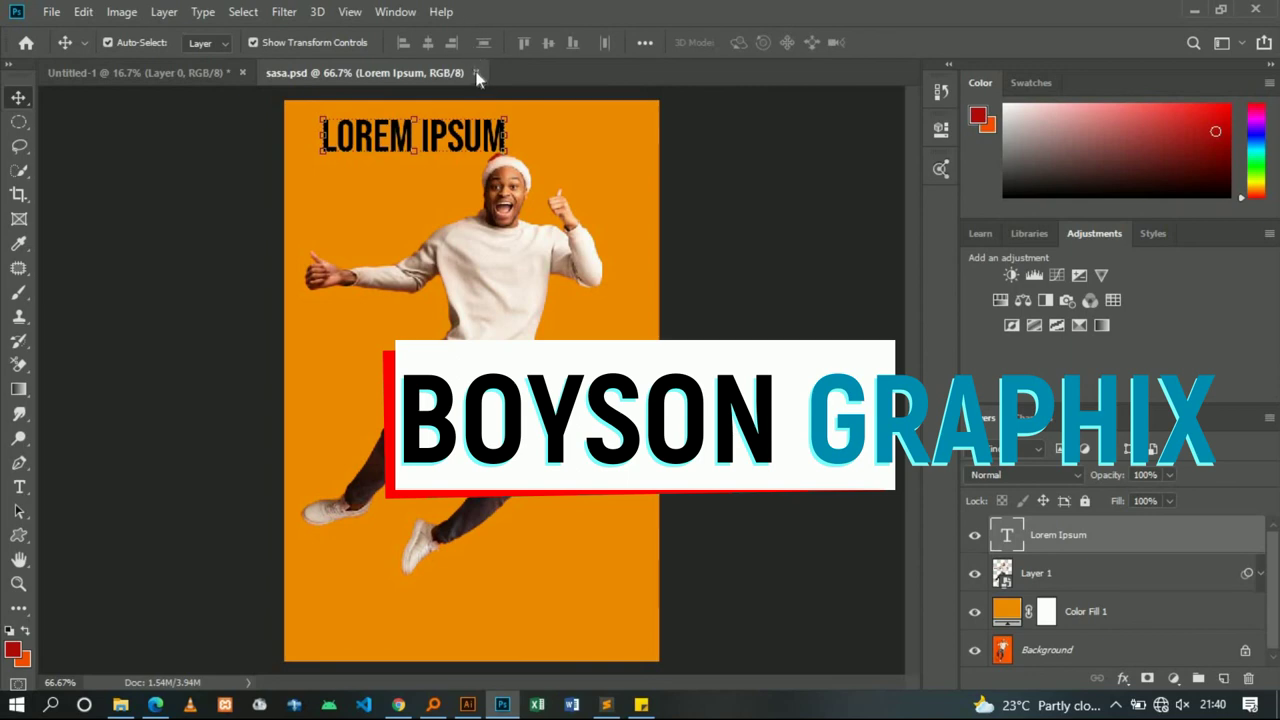
Close sasa.psd and close Untitled-1, discarding its unsaved changes
{"action": "left_click", "coordinate": [476, 72]}
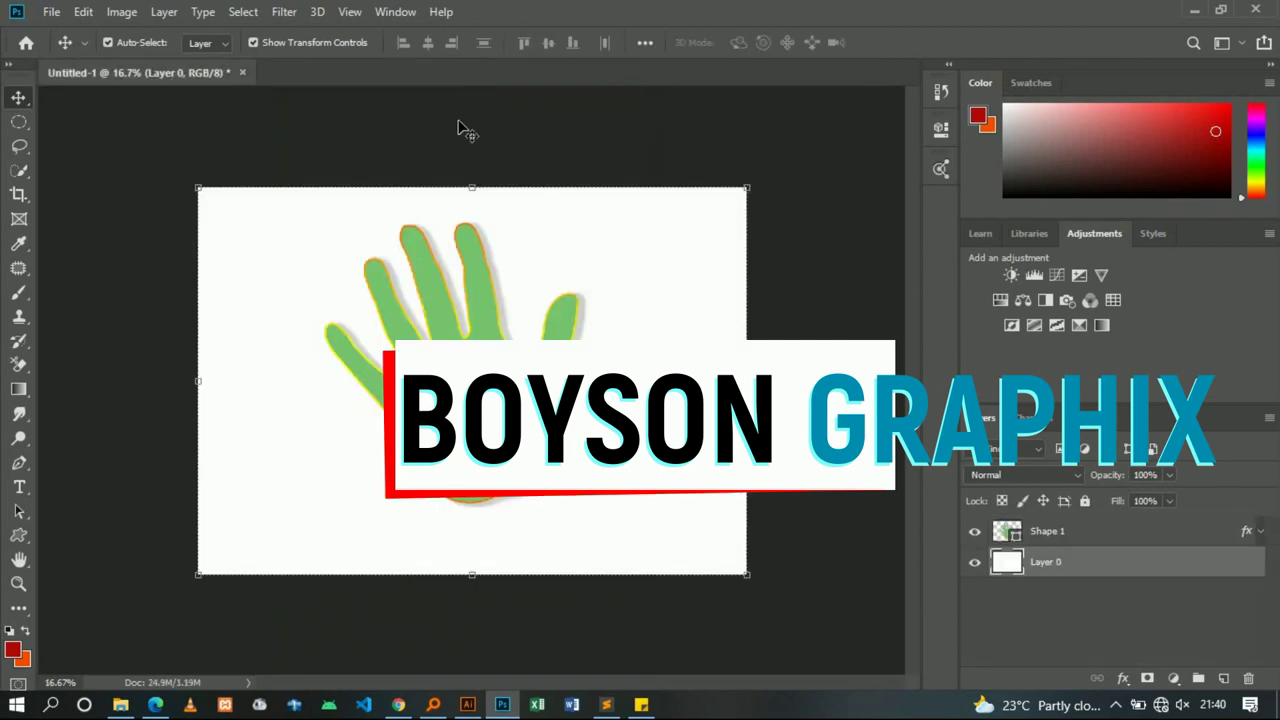
{"action": "left_click", "coordinate": [242, 73]}
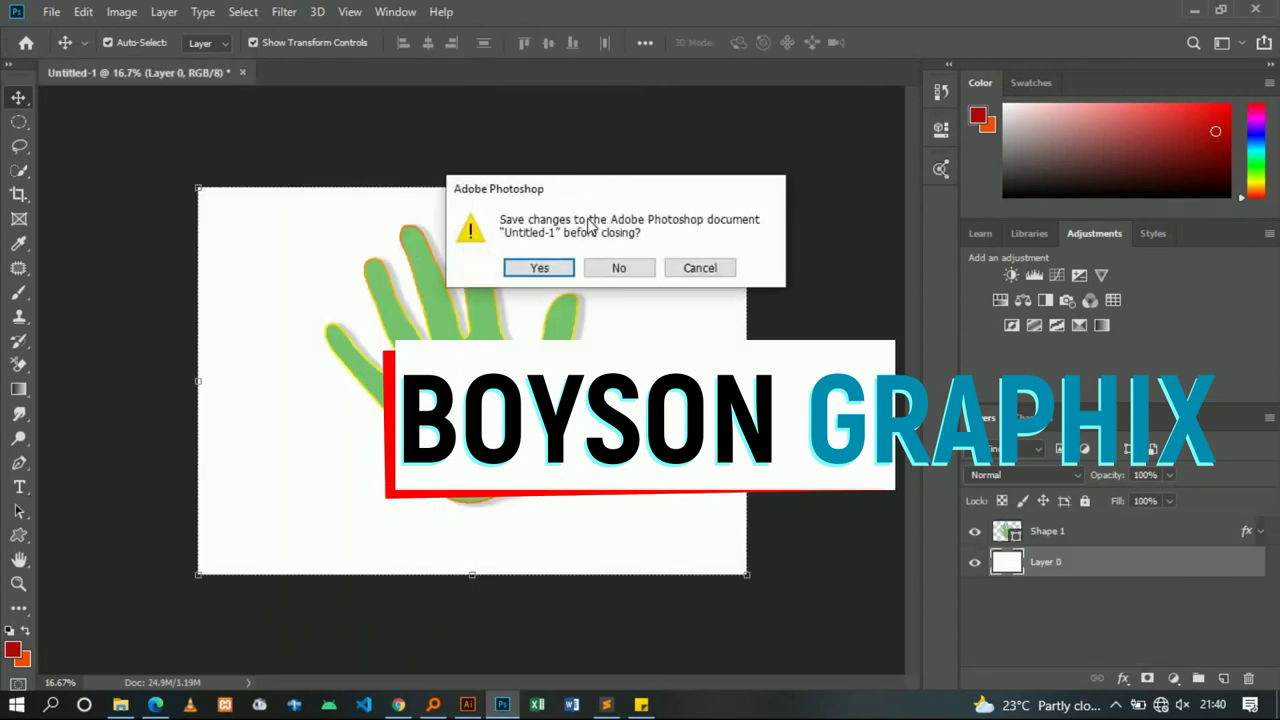
{"action": "left_click", "coordinate": [619, 268]}
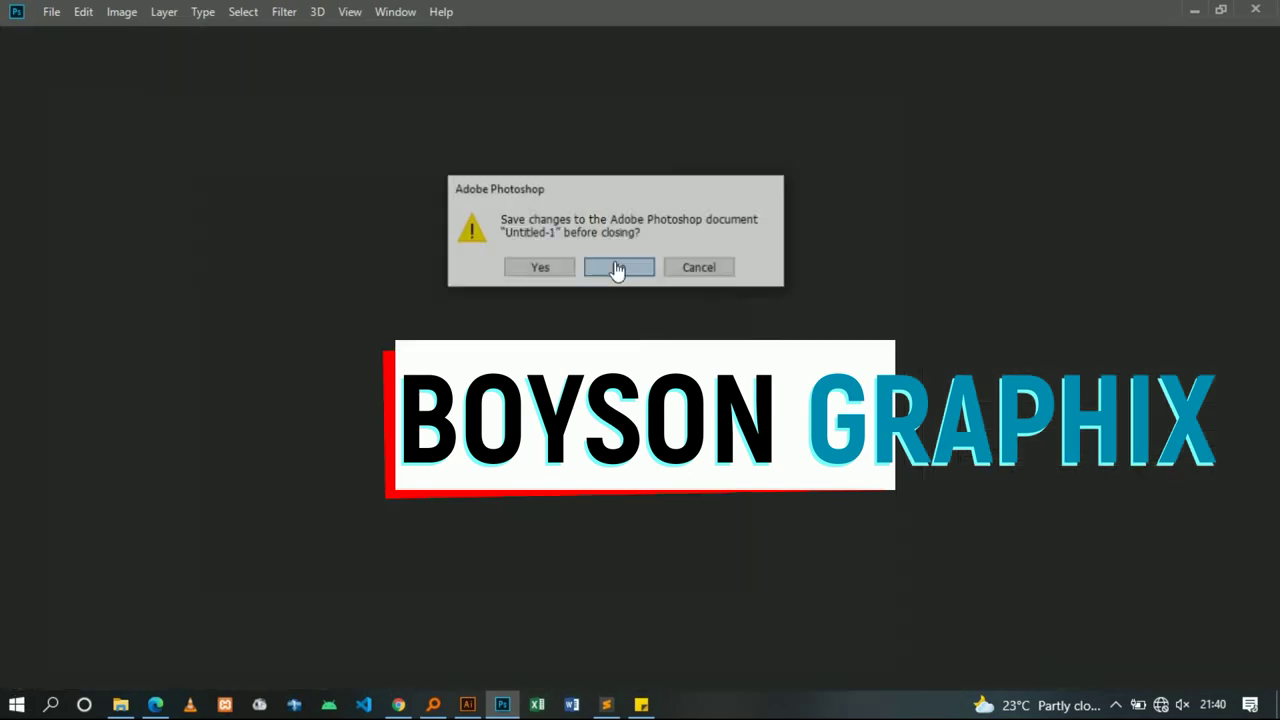